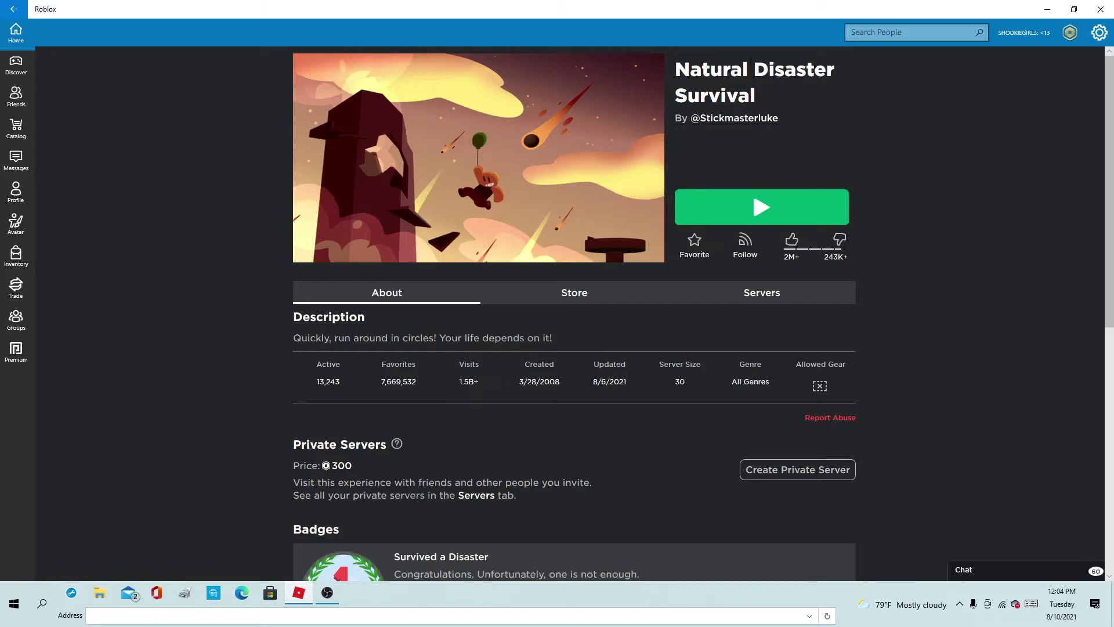
Step: Select and then deselect part of the Natural Disaster Survival title while the game loads
{"action": "left_click_drag", "start_coordinate": [672, 70], "coordinate": [863, 114]}
{"action": "left_click", "coordinate": [862, 114]}
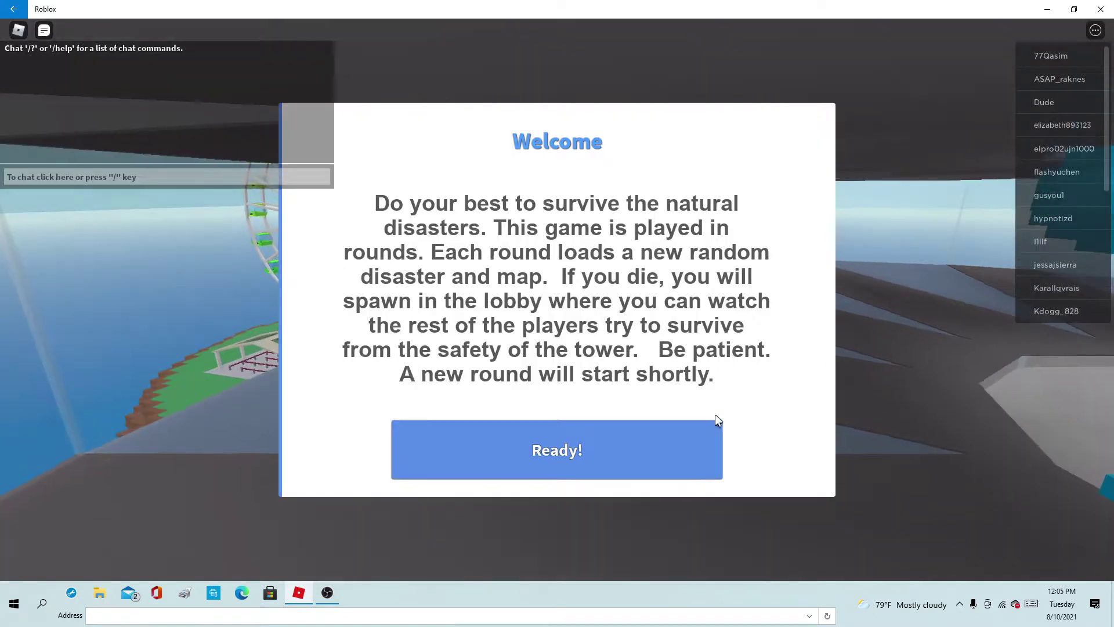
Step: Dismiss the welcome message, climb the spiral stairs, and watch the falling meteors
{"action": "left_click", "coordinate": [597, 462]}
{"action": "key", "text": "w"}
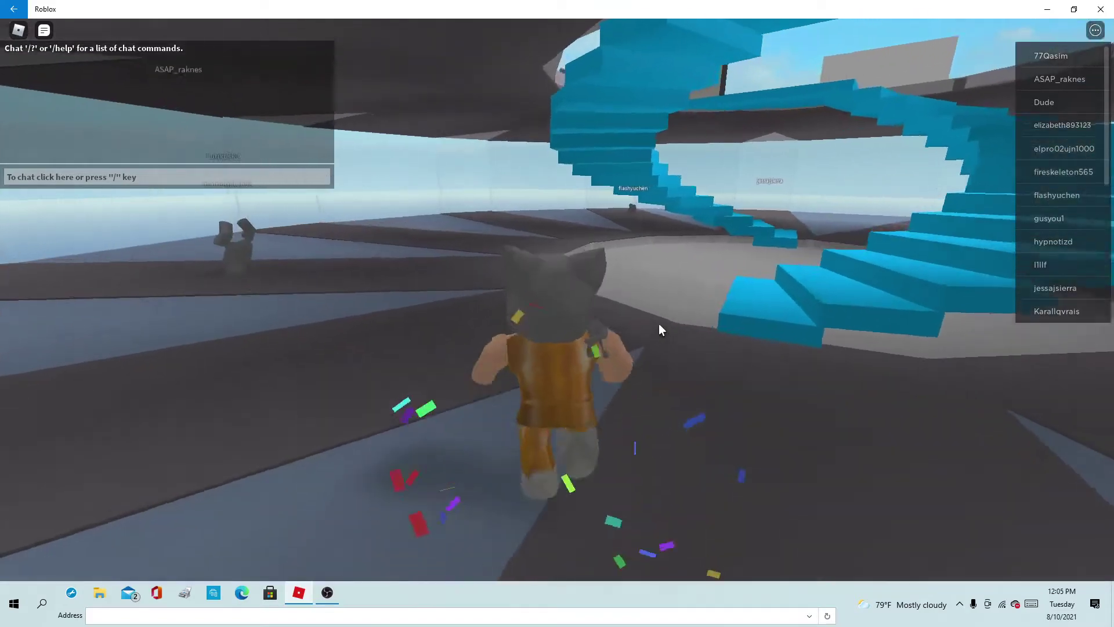
{"action": "key", "text": "w"}
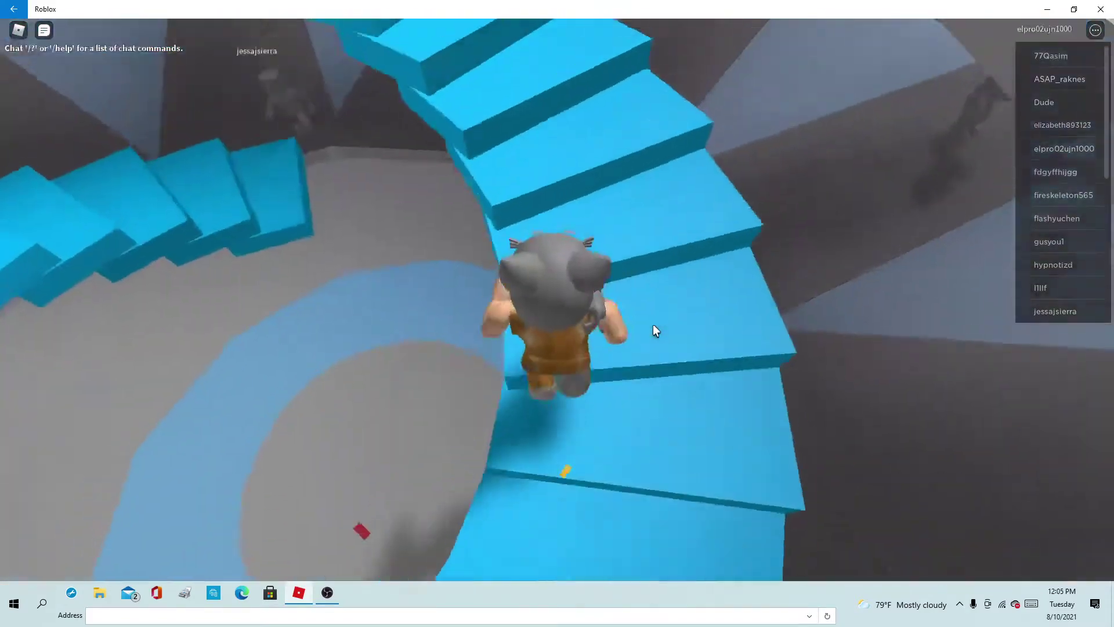
{"action": "key", "text": "w"}
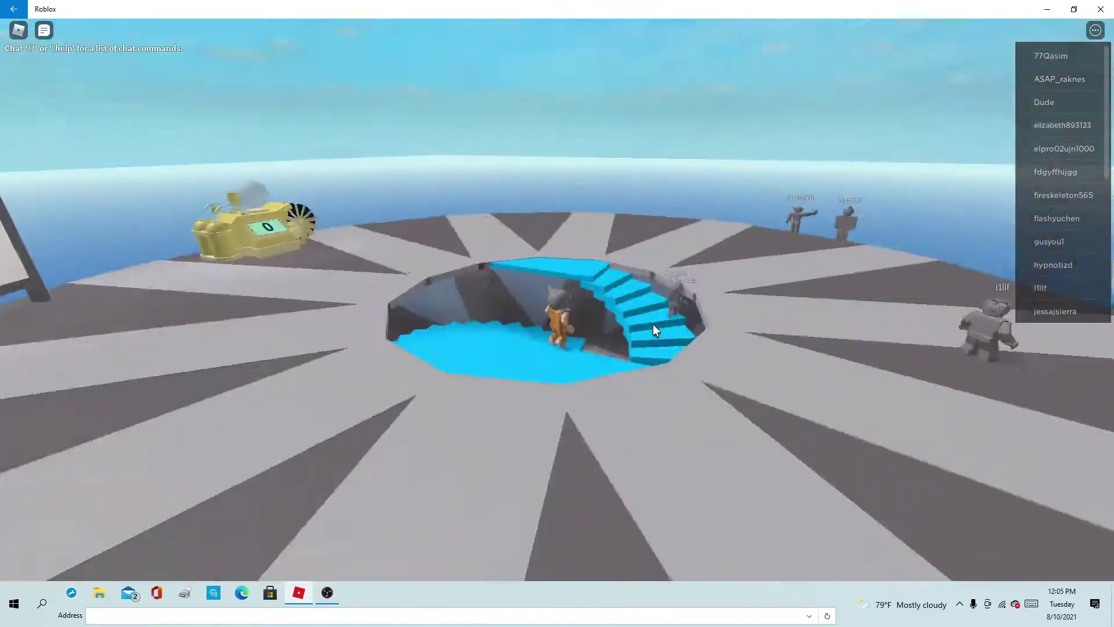
{"action": "key", "text": "s"}
{"action": "scroll", "scroll_direction": "down", "scroll_amount": 3}
{"action": "key", "text": "w"}
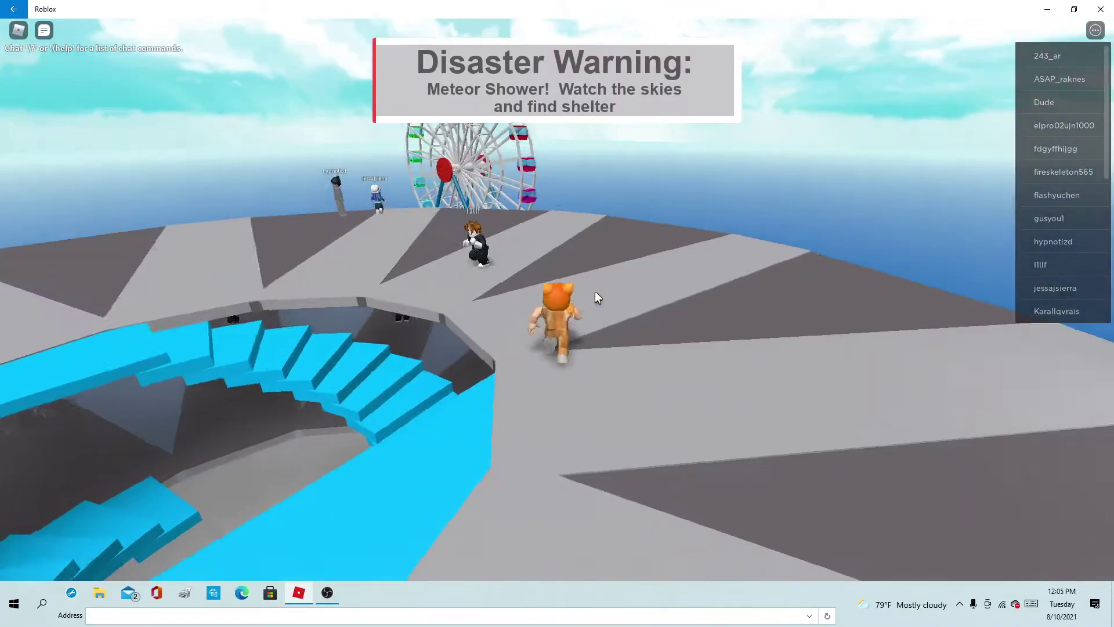
{"action": "key", "text": "w"}
{"action": "scroll", "scroll_direction": "up", "scroll_amount": 3}
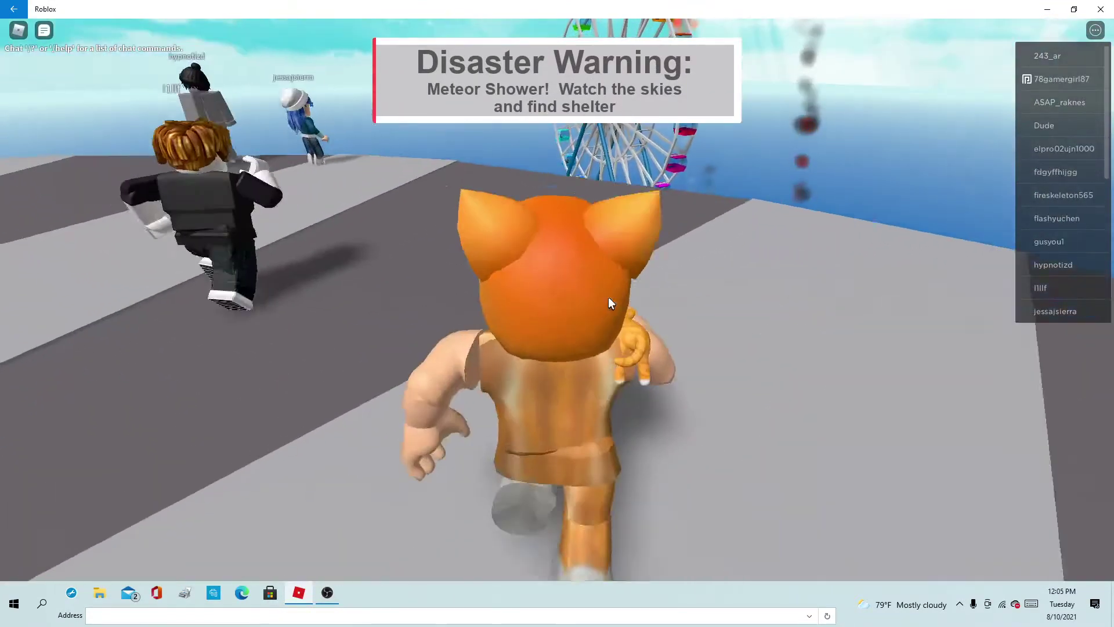
{"action": "key", "text": "w"}
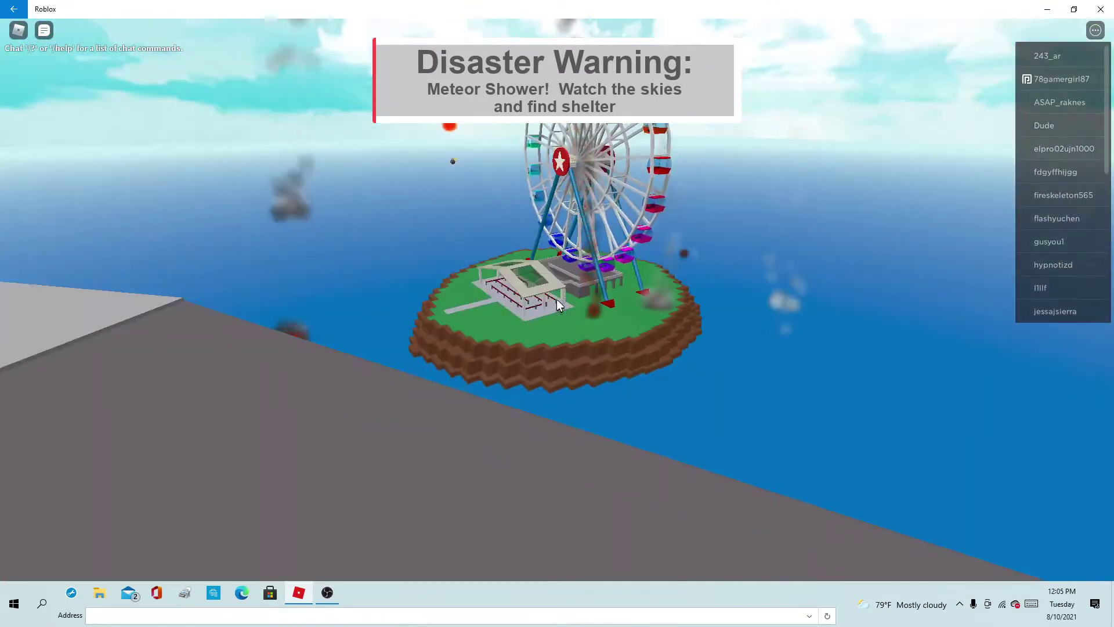
{"action": "scroll", "scroll_direction": "down", "scroll_amount": 3}
{"action": "left_click_drag", "start_coordinate": [576, 225], "coordinate": [556, 298]}
{"action": "scroll", "scroll_direction": "up", "scroll_amount": 3}
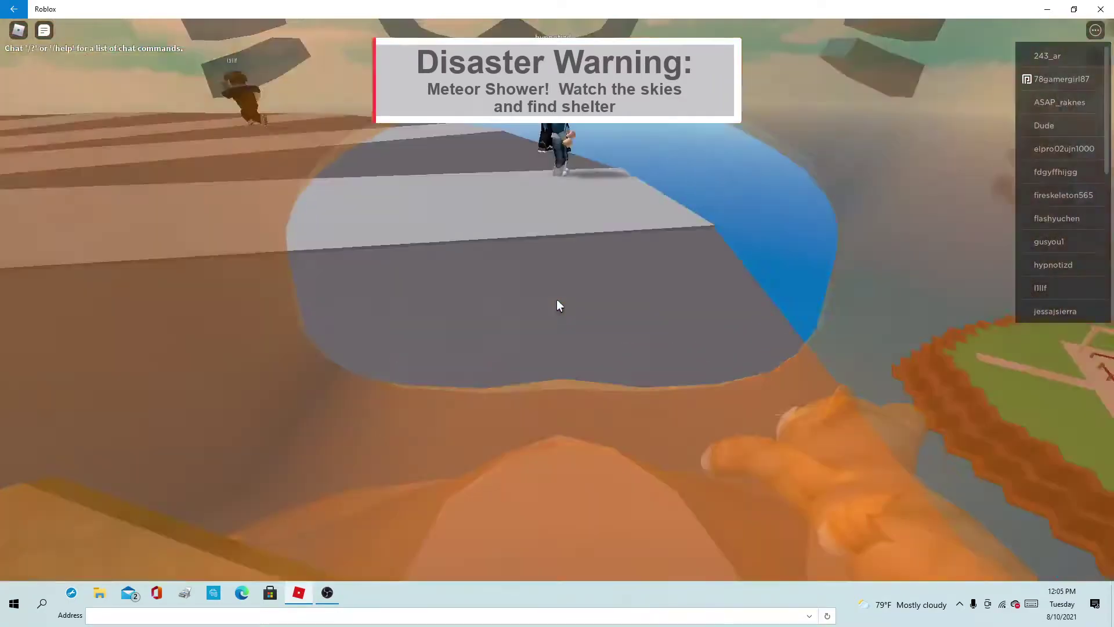
{"action": "scroll", "scroll_direction": "down", "scroll_amount": 3}
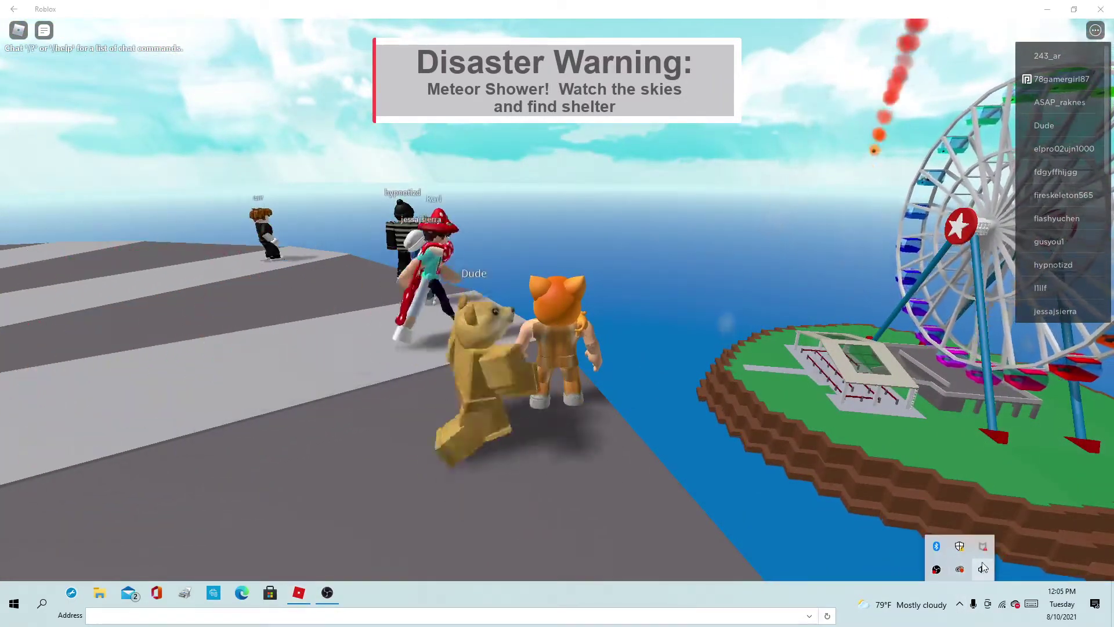
Step: Check the computer's volume controls, then walk off the platform edge into the water
{"action": "left_click", "coordinate": [981, 568]}
{"action": "left_click", "coordinate": [863, 467]}
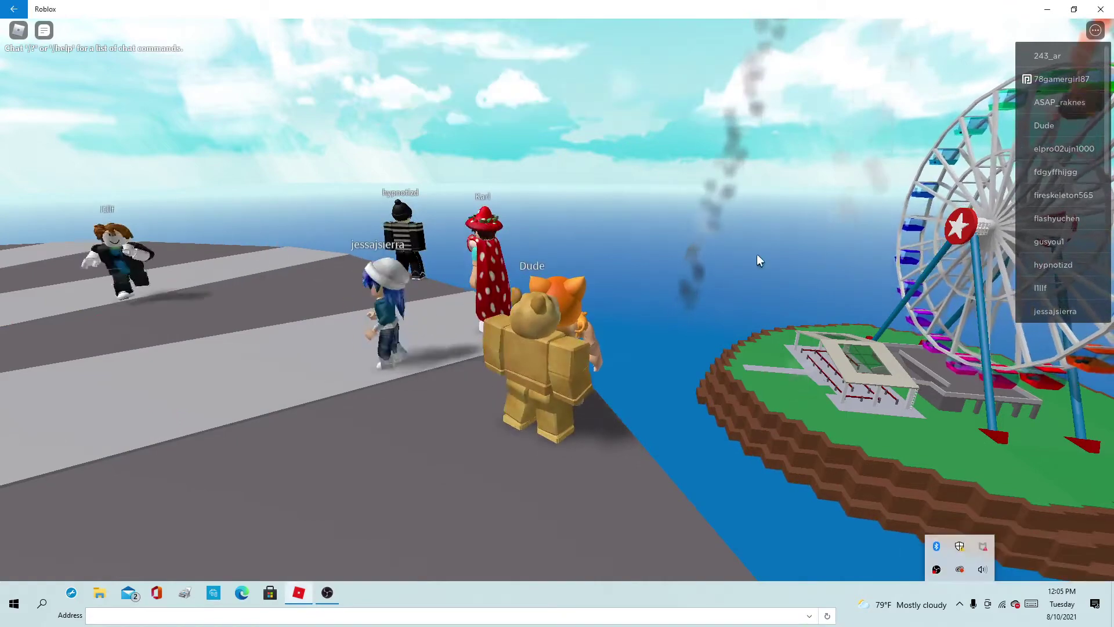
{"action": "left_click_drag", "start_coordinate": [755, 253], "coordinate": [721, 255]}
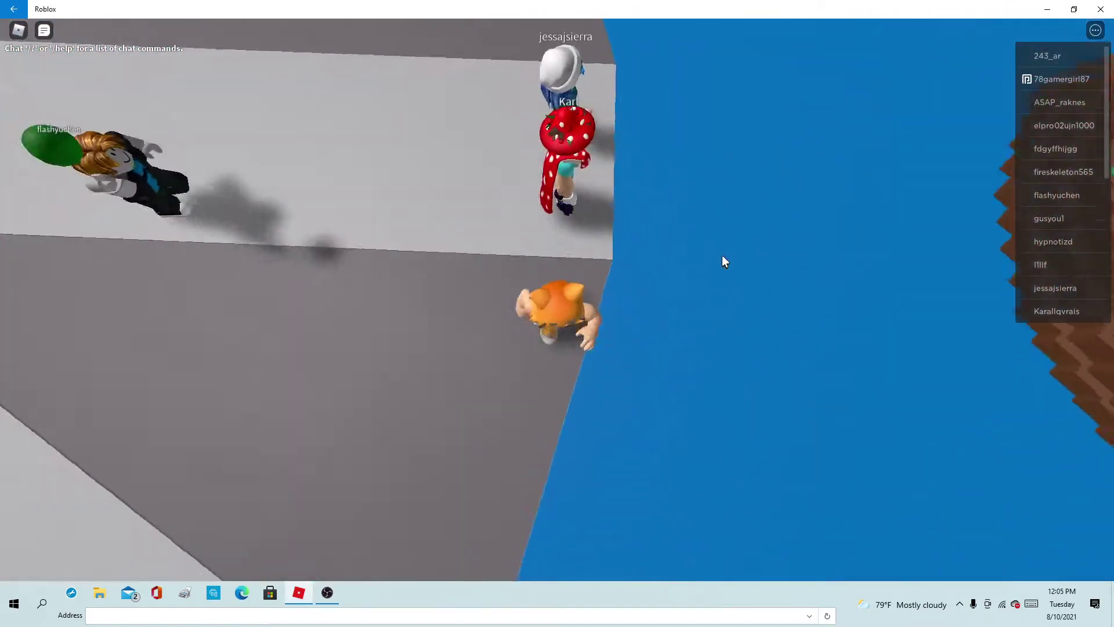
{"action": "key", "text": "w"}
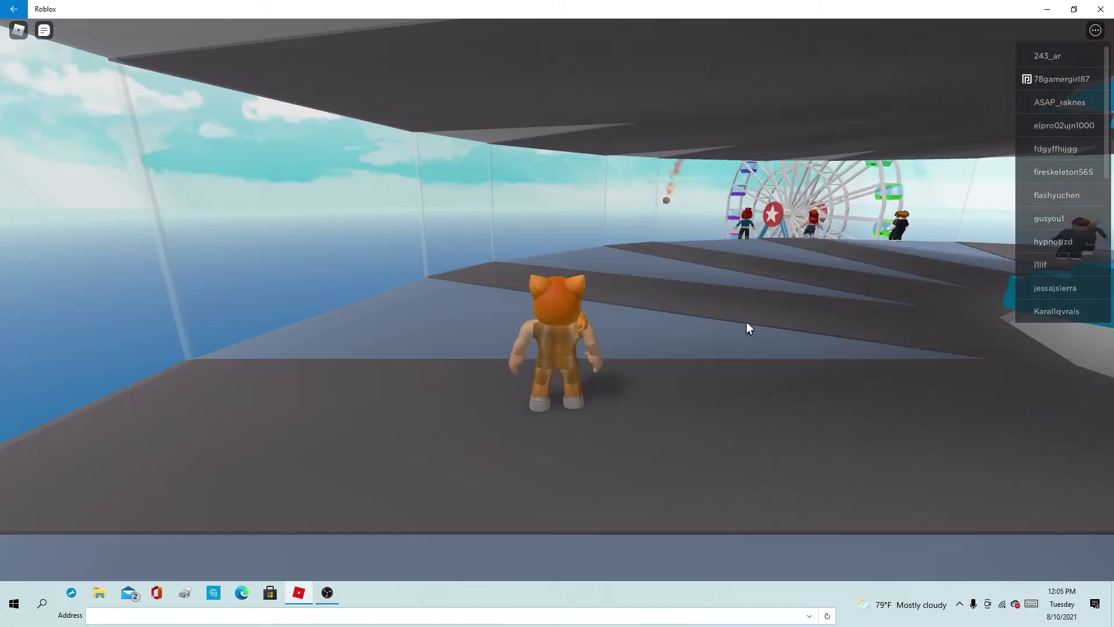
Step: After respawning, run back up the stairs and past the billboards toward the ferris wheel
{"action": "key", "text": "w"}
{"action": "key", "text": "w"}
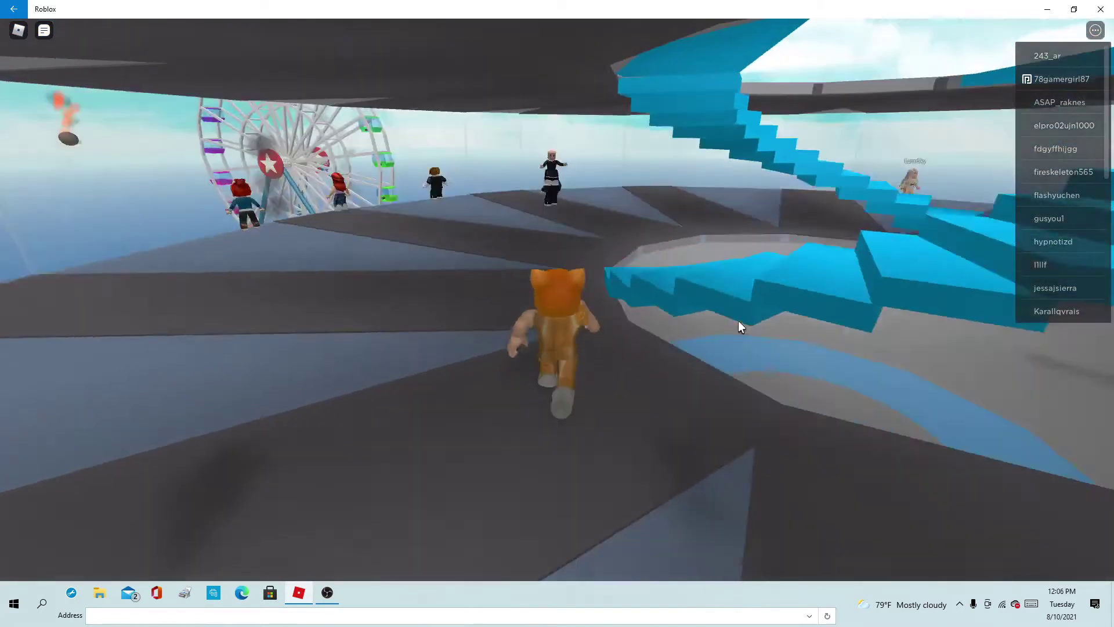
{"action": "key", "text": "w"}
{"action": "key", "text": "w"}
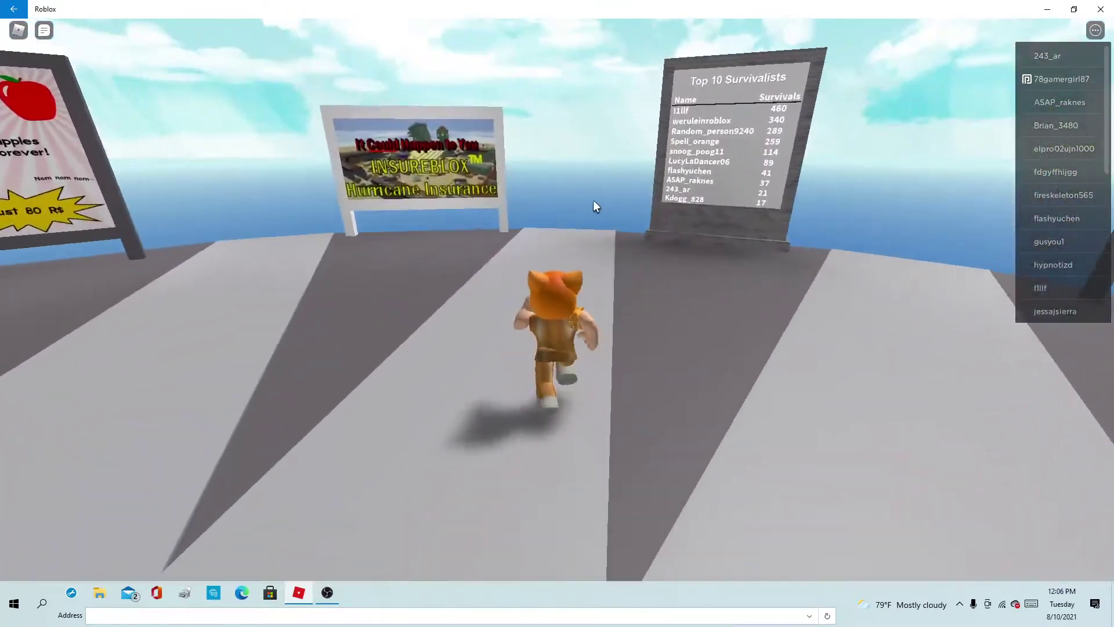
{"action": "key", "text": "w"}
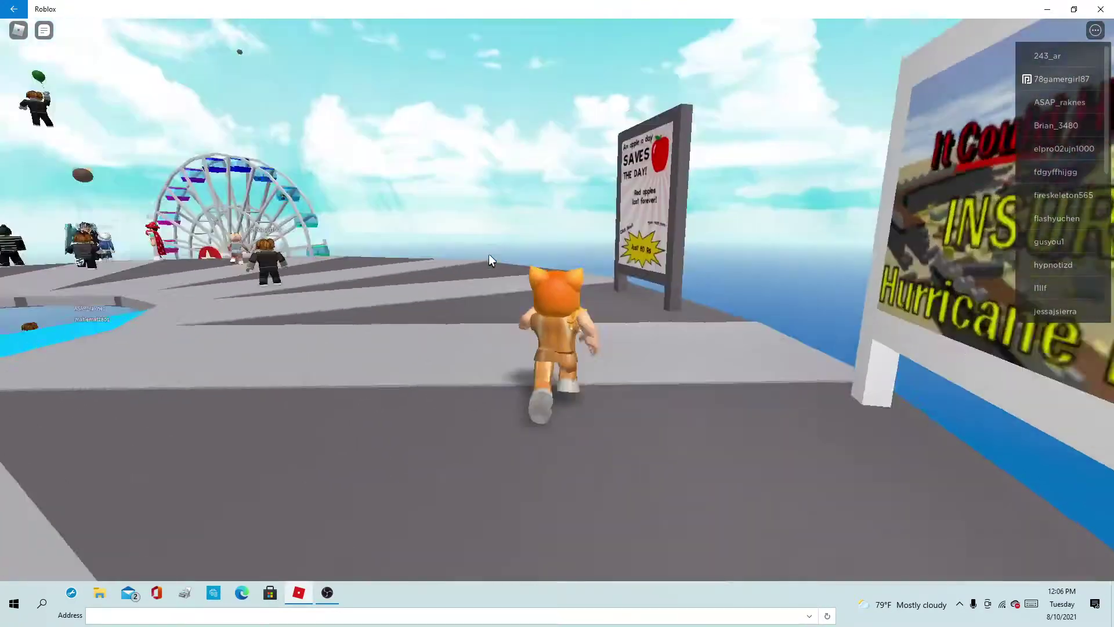
{"action": "key", "text": "w"}
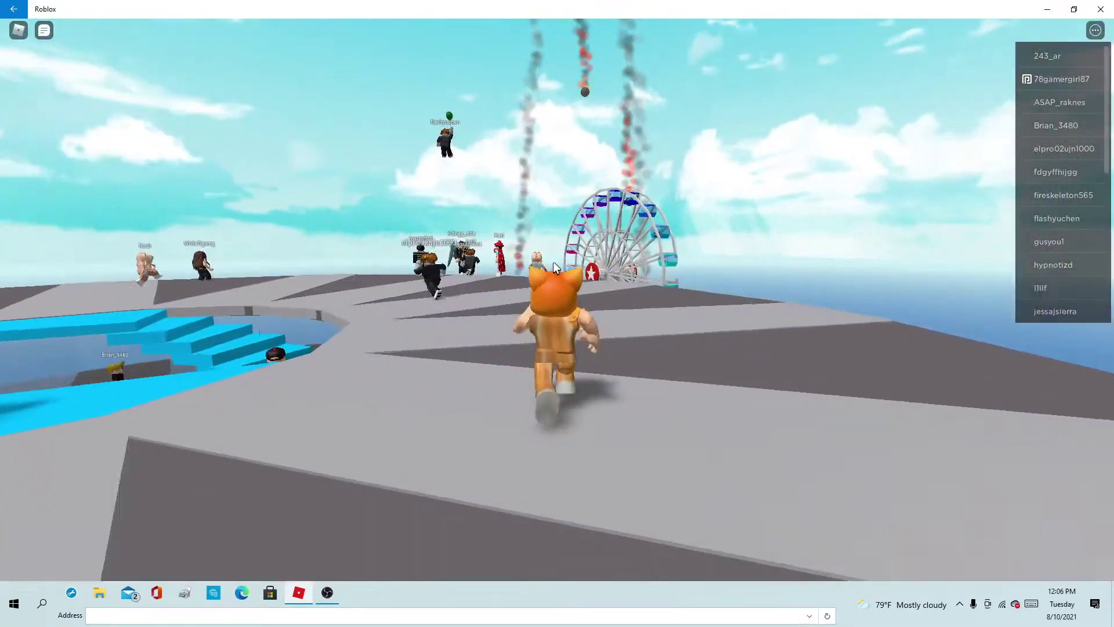
{"action": "key", "text": "w"}
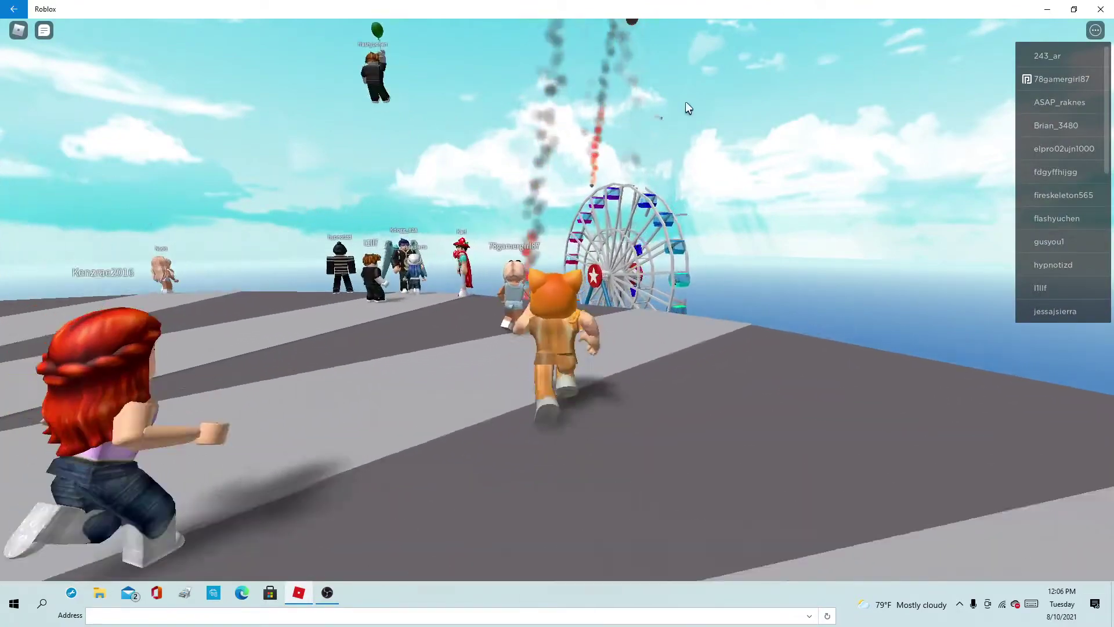
{"action": "key", "text": "w"}
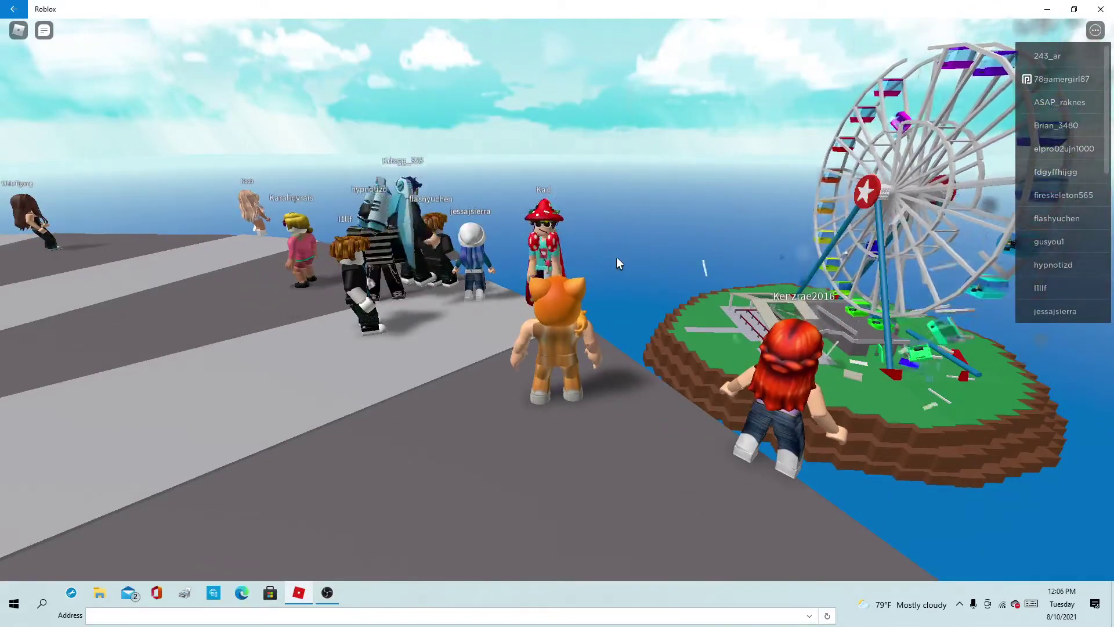
{"action": "scroll", "scroll_direction": "up", "scroll_amount": 3}
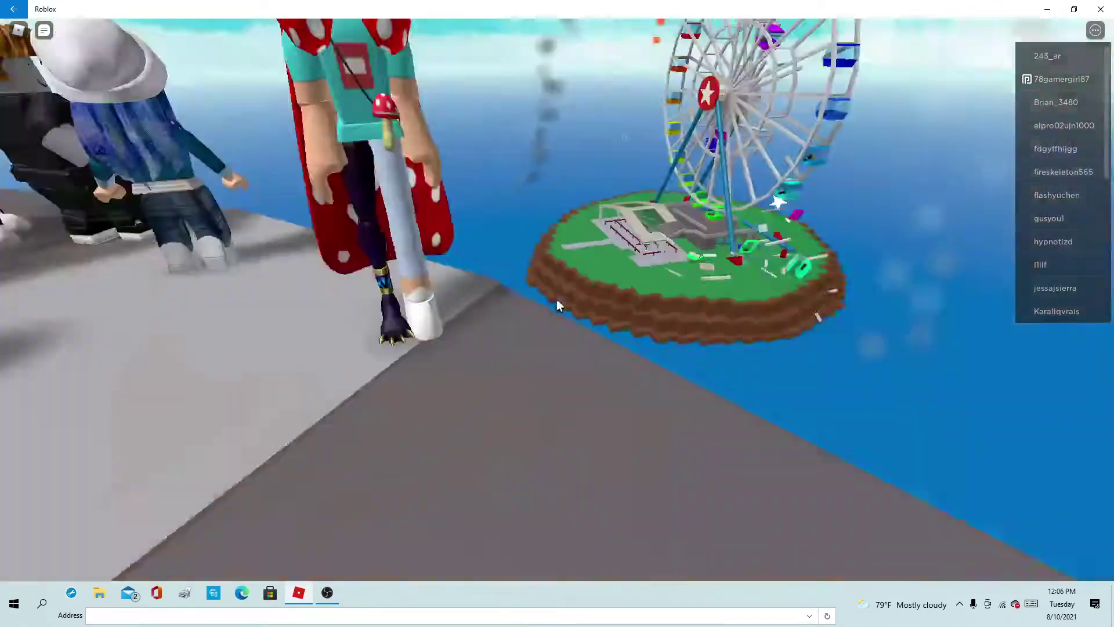
{"action": "scroll", "scroll_direction": "down", "scroll_amount": 3}
Step: Settle among the other players at the edge facing the ferris wheel island
{"action": "left_click_drag", "start_coordinate": [548, 305], "coordinate": [533, 290]}
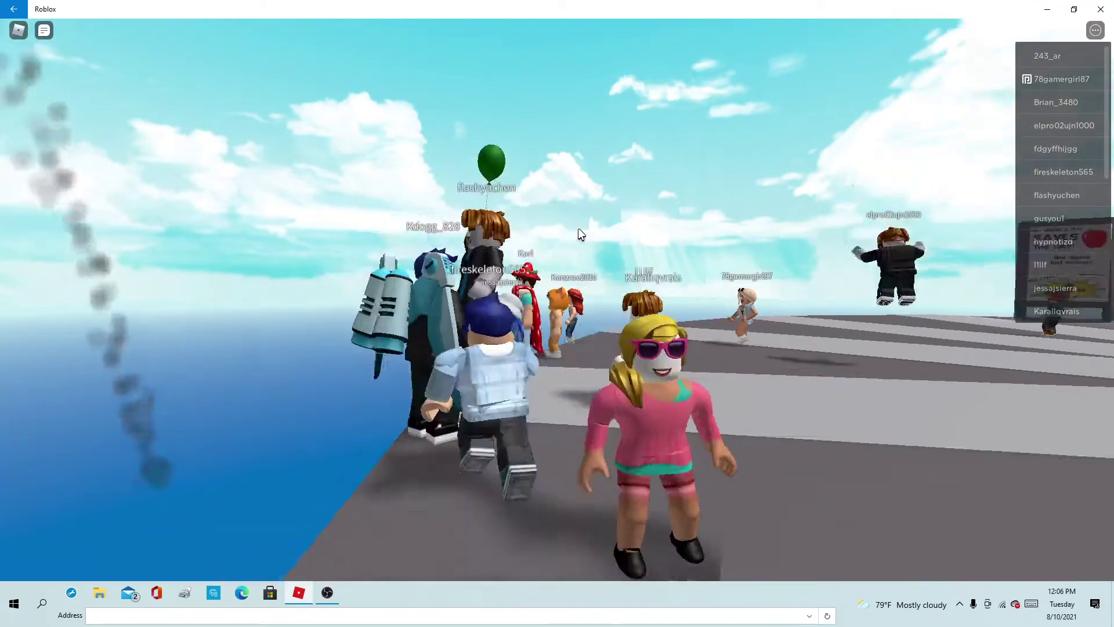
{"action": "scroll", "scroll_direction": "down", "scroll_amount": 3}
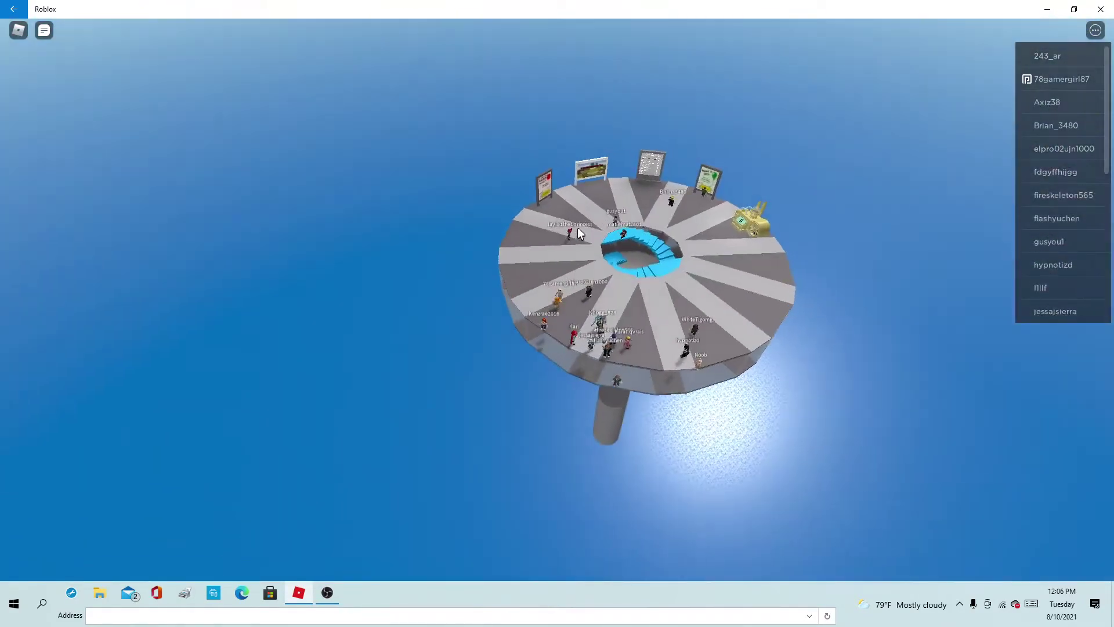
{"action": "scroll", "scroll_direction": "up", "scroll_amount": 3}
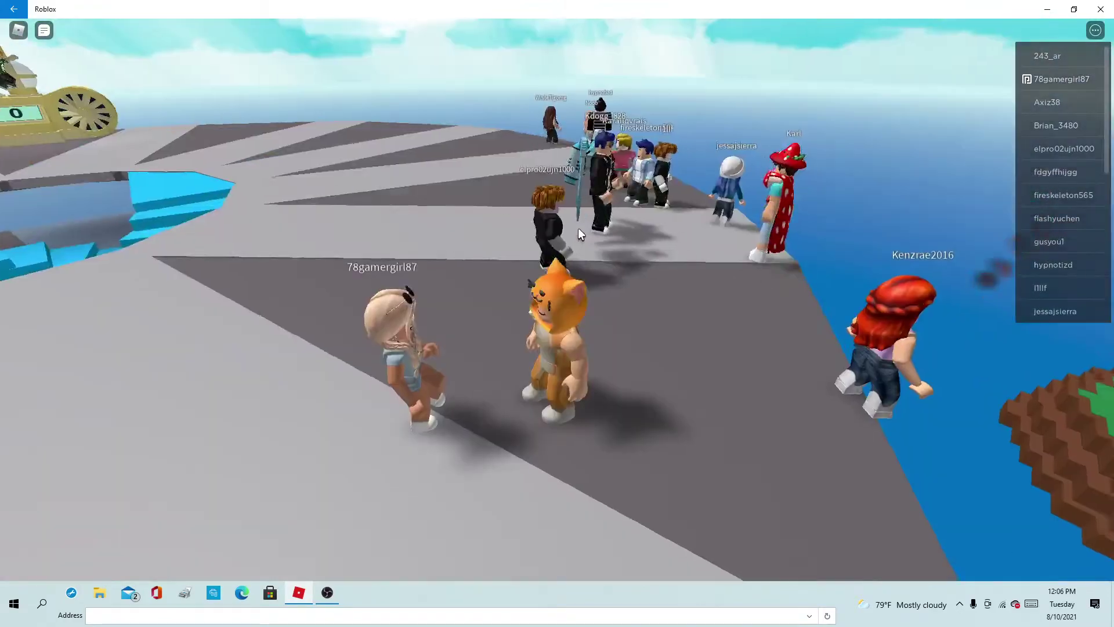
{"action": "key", "text": "w"}
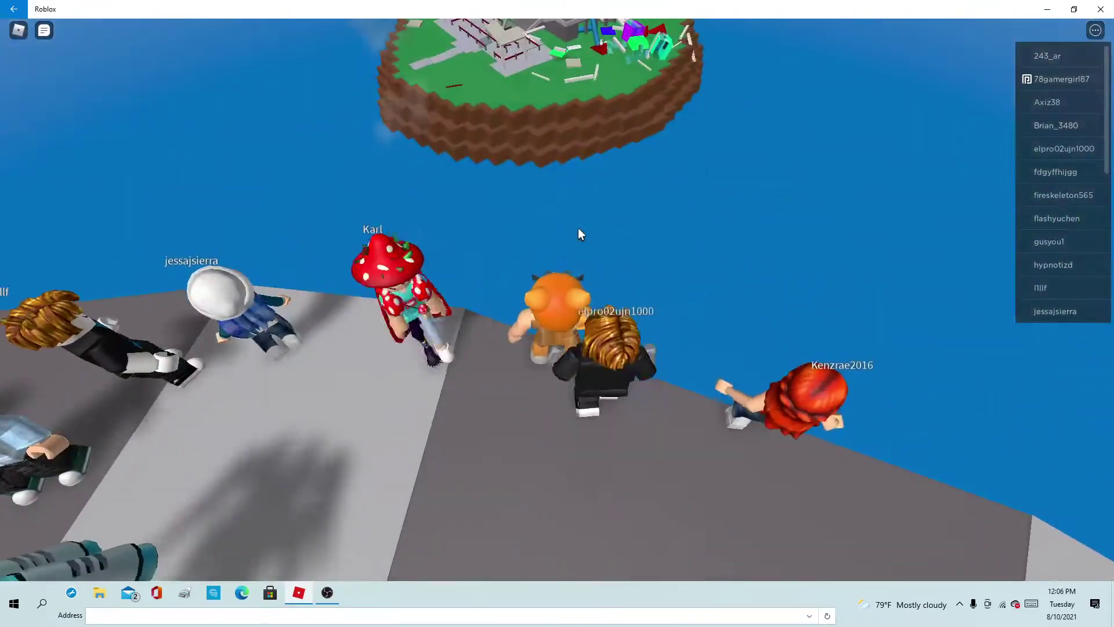
{"action": "key", "text": "w"}
{"action": "key", "text": "w"}
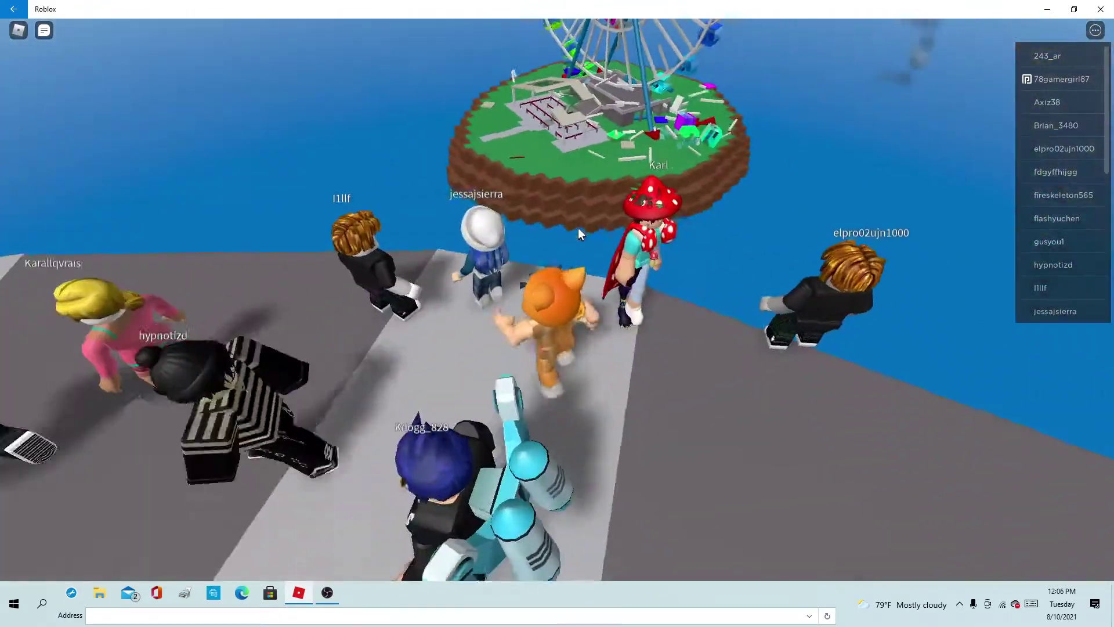
{"action": "key", "text": "w"}
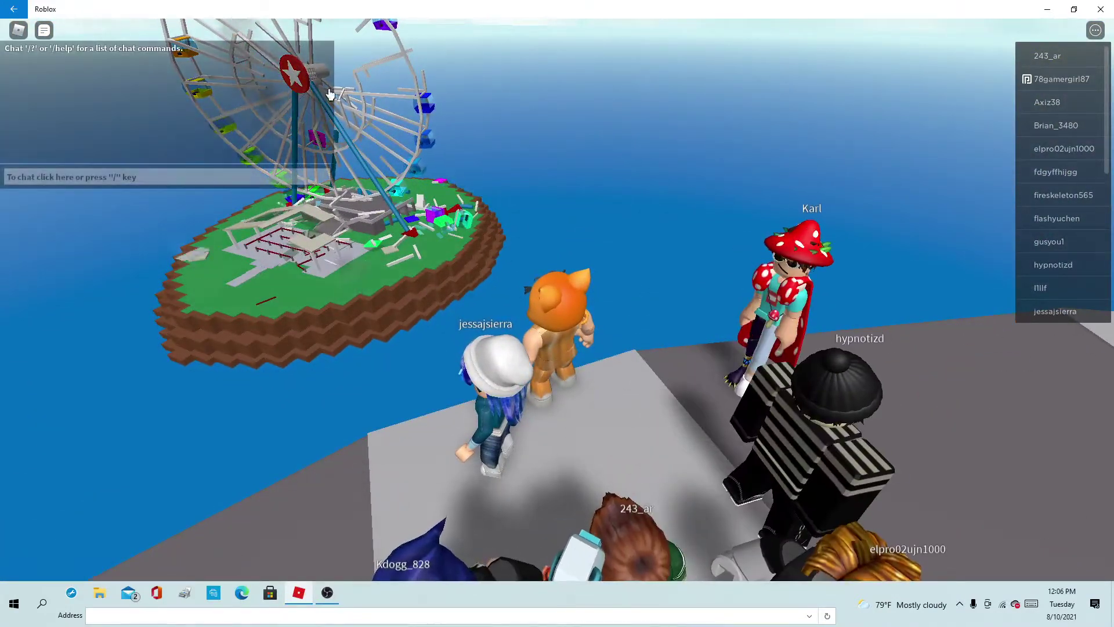
Step: Orbit the camera between the ferris wheel island and the crowd until Modest Headquarters is announced
{"action": "right_click", "coordinate": [440, 294]}
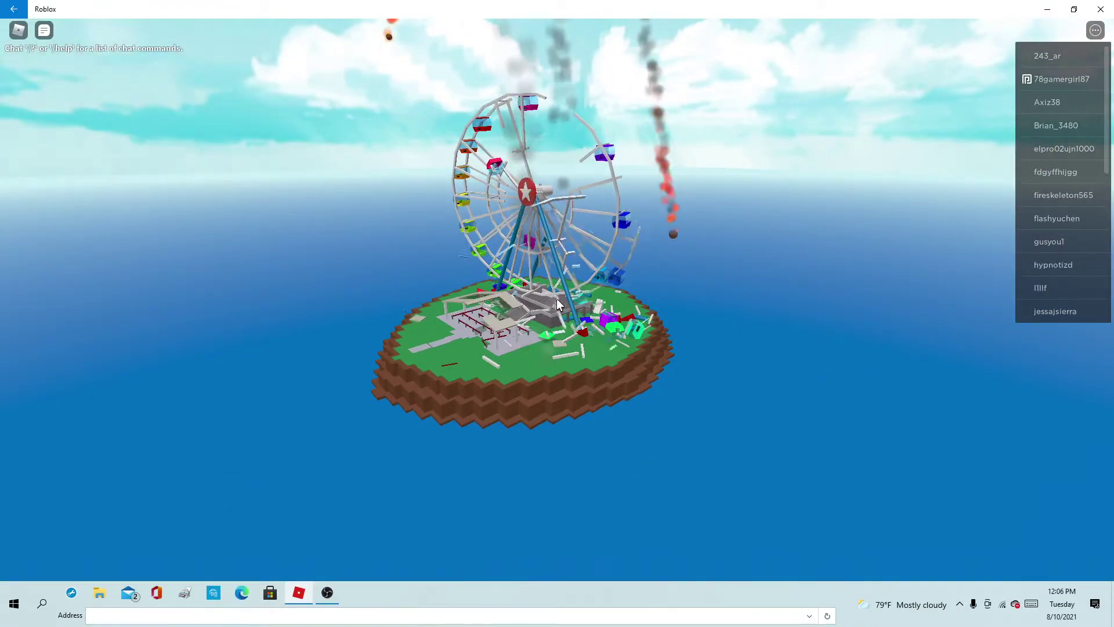
{"action": "scroll", "scroll_direction": "down", "scroll_amount": 3}
{"action": "left_click_drag", "start_coordinate": [558, 302], "coordinate": [575, 309]}
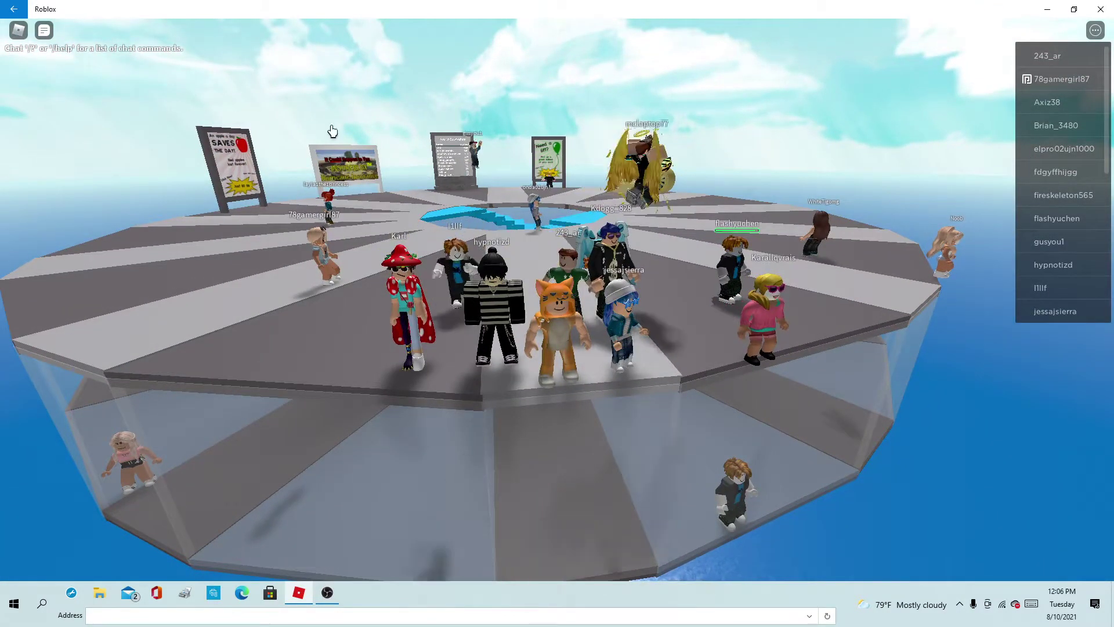
{"action": "left_click_drag", "start_coordinate": [396, 208], "coordinate": [559, 241]}
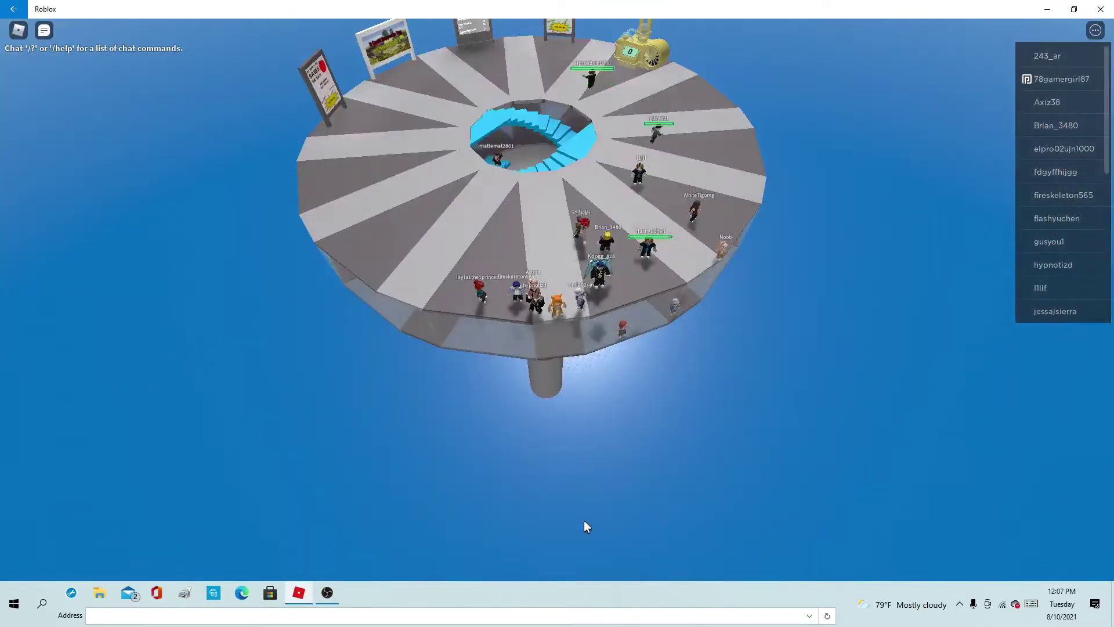
{"action": "scroll", "scroll_direction": "up", "scroll_amount": 3}
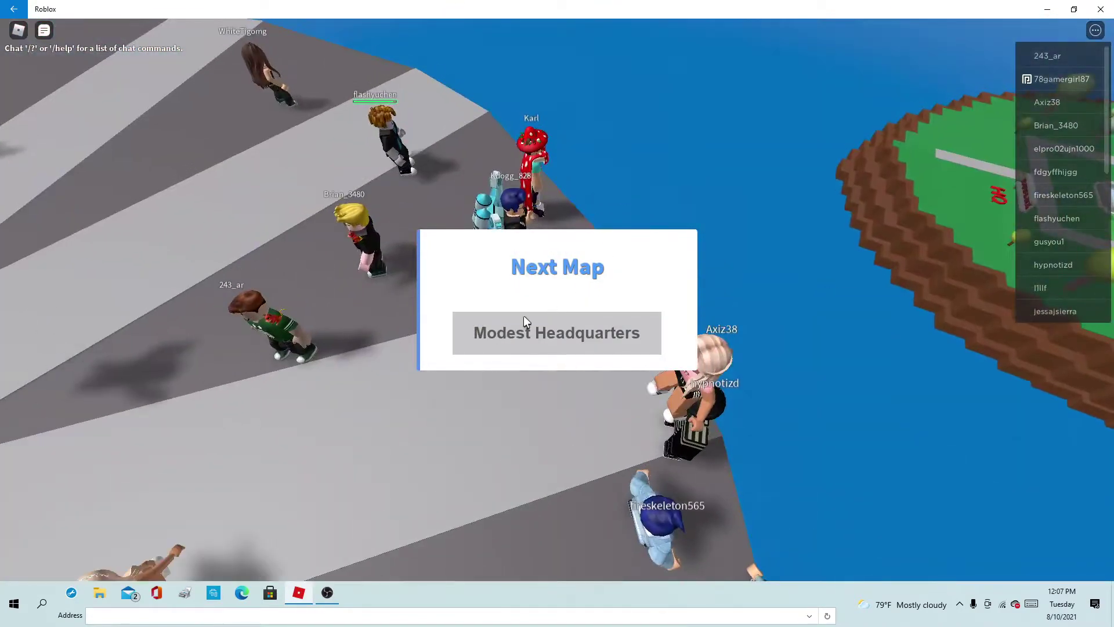
Step: Turn toward the glass HQ building and walk up its stairs onto the floor
{"action": "left_click_drag", "start_coordinate": [712, 237], "coordinate": [711, 142]}
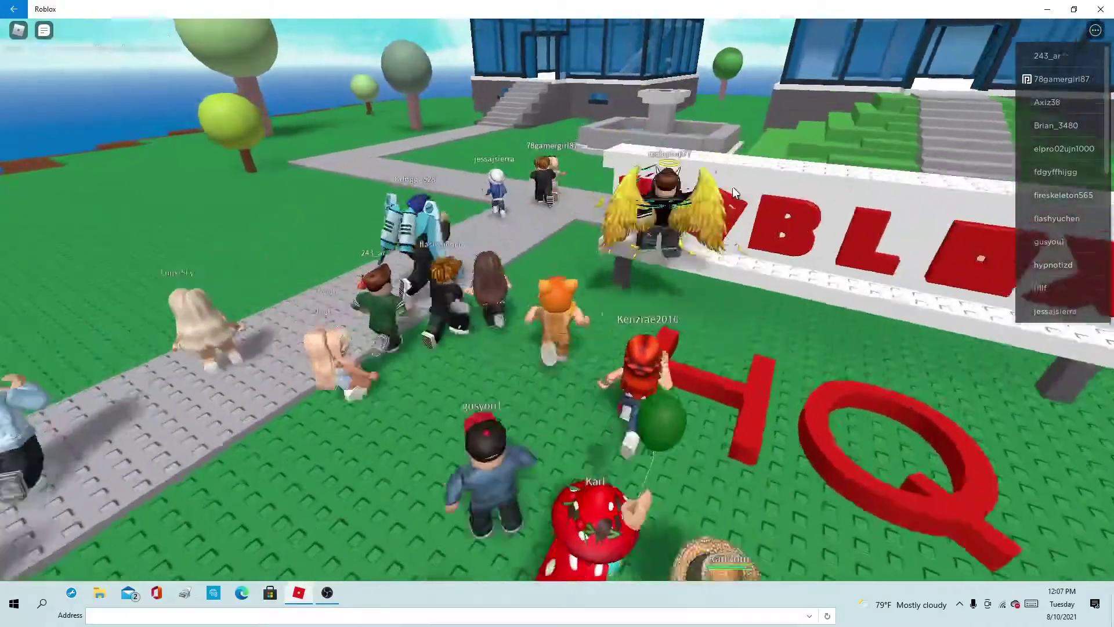
{"action": "left_click_drag", "start_coordinate": [732, 187], "coordinate": [518, 113]}
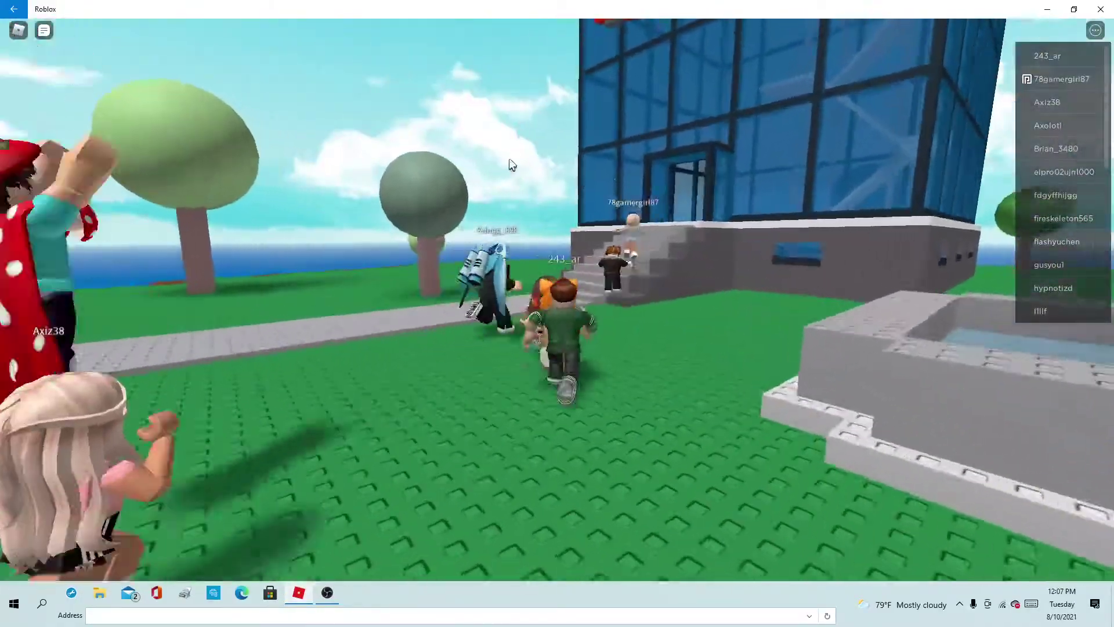
{"action": "key", "text": "w"}
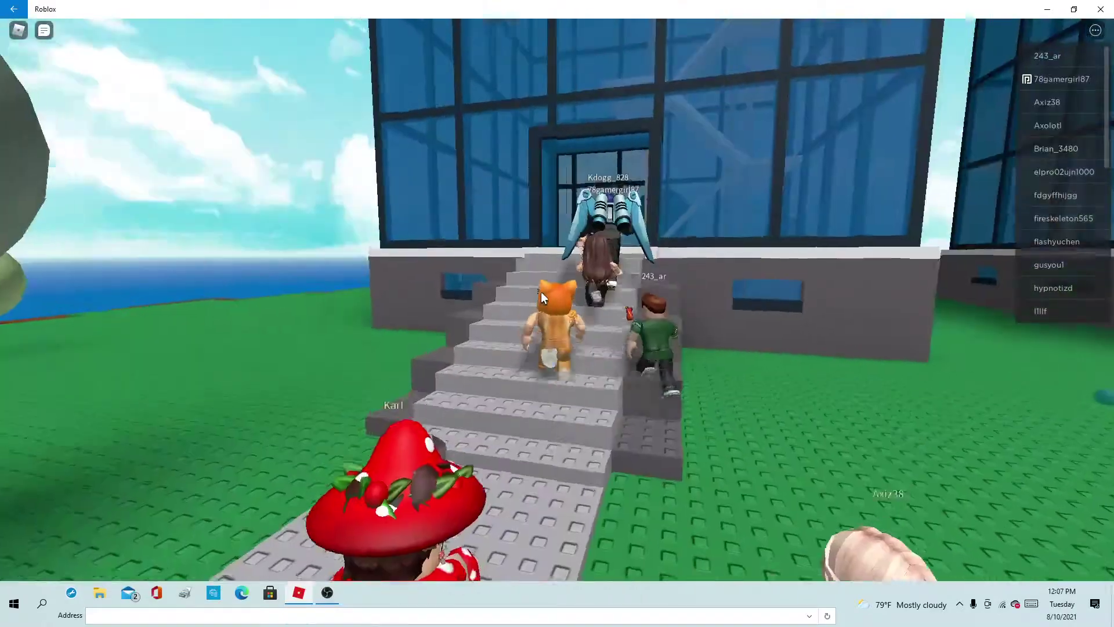
{"action": "key", "text": "w"}
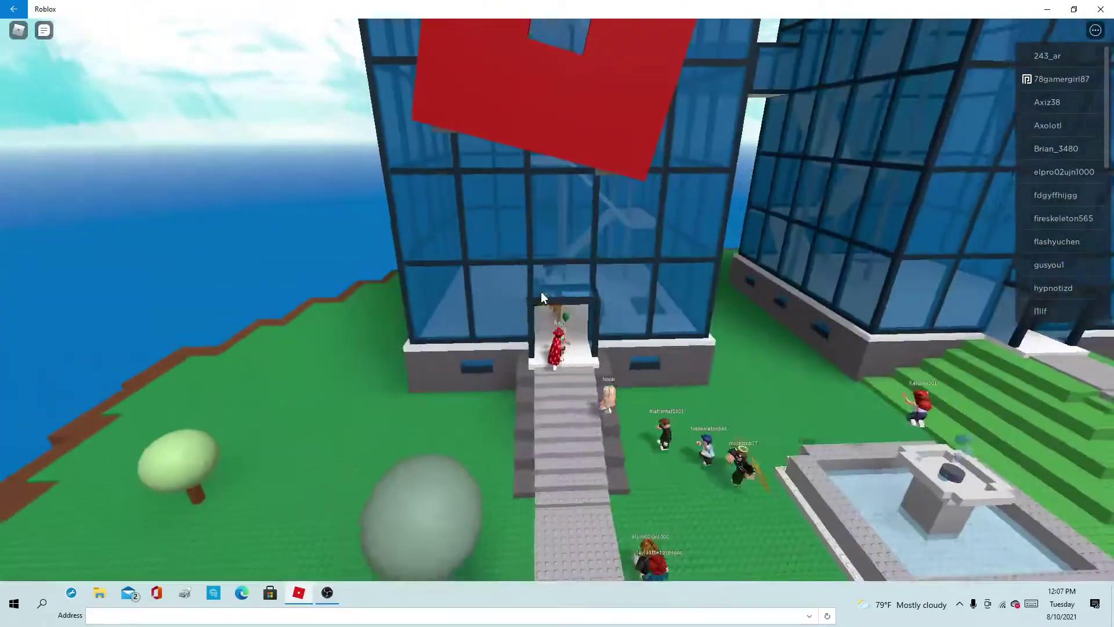
{"action": "scroll", "scroll_direction": "up", "scroll_amount": 3}
{"action": "scroll", "scroll_direction": "down", "scroll_amount": 3}
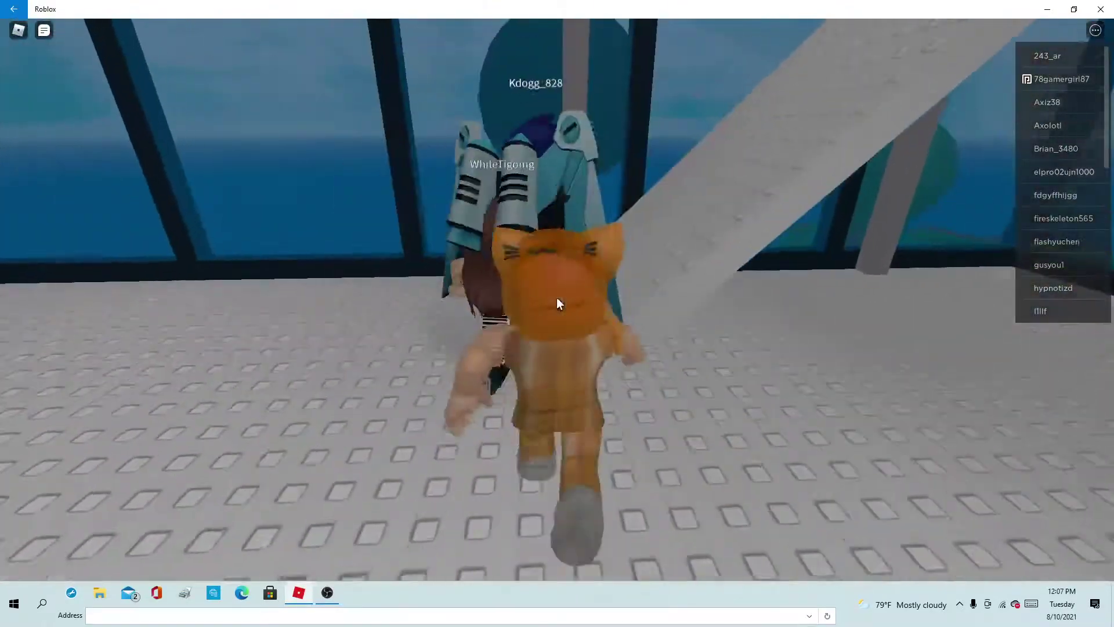
{"action": "key", "text": "w"}
{"action": "key", "text": "w"}
{"action": "left_click_drag", "start_coordinate": [557, 297], "coordinate": [558, 151]}
Step: Run through the elevator area and out onto the deck
{"action": "key", "text": "w"}
{"action": "key", "text": "w"}
{"action": "key", "text": "w"}
{"action": "scroll", "scroll_direction": "up", "scroll_amount": 3}
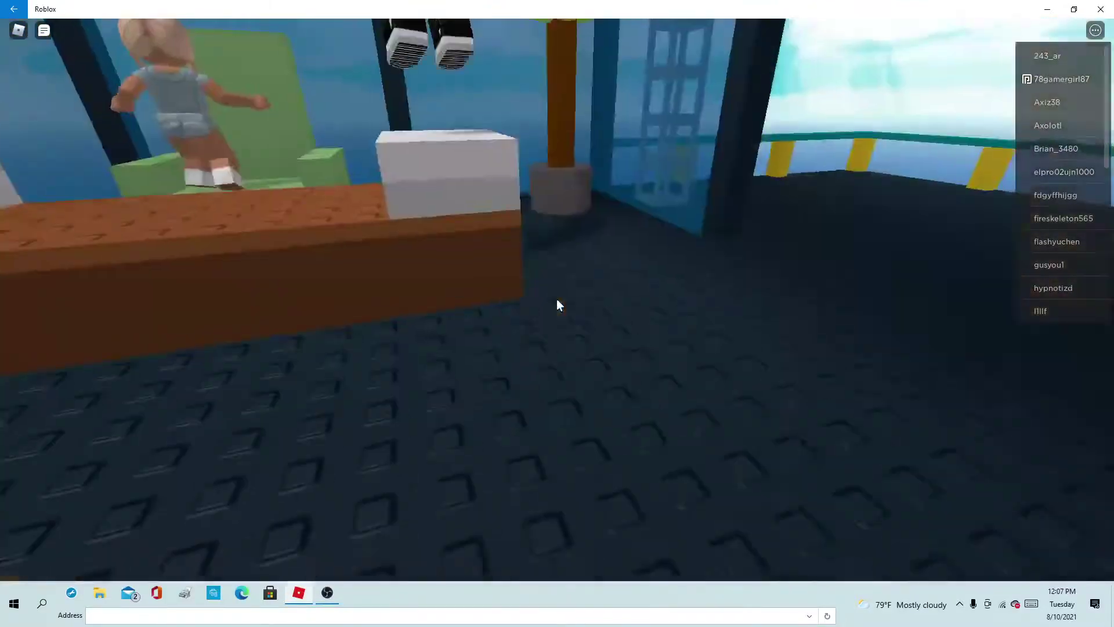
{"action": "key", "text": "w"}
{"action": "key", "text": "w"}
{"action": "scroll", "scroll_direction": "down", "scroll_amount": 3}
{"action": "key", "text": "w"}
{"action": "left_click_drag", "start_coordinate": [556, 299], "coordinate": [552, 296]}
{"action": "key", "text": "w"}
{"action": "key", "text": "w"}
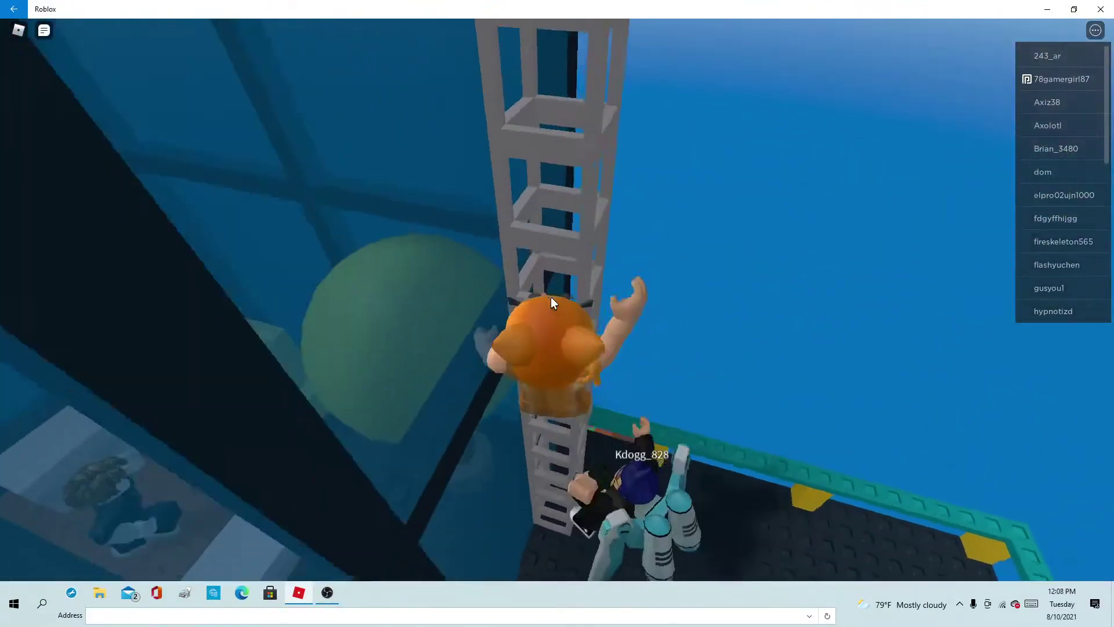
{"action": "scroll", "scroll_direction": "down", "scroll_amount": 3}
Step: Climb the ladder trusses up to the top of the tall glass tower
{"action": "key", "text": "w"}
{"action": "key", "text": "w"}
{"action": "key", "text": "w"}
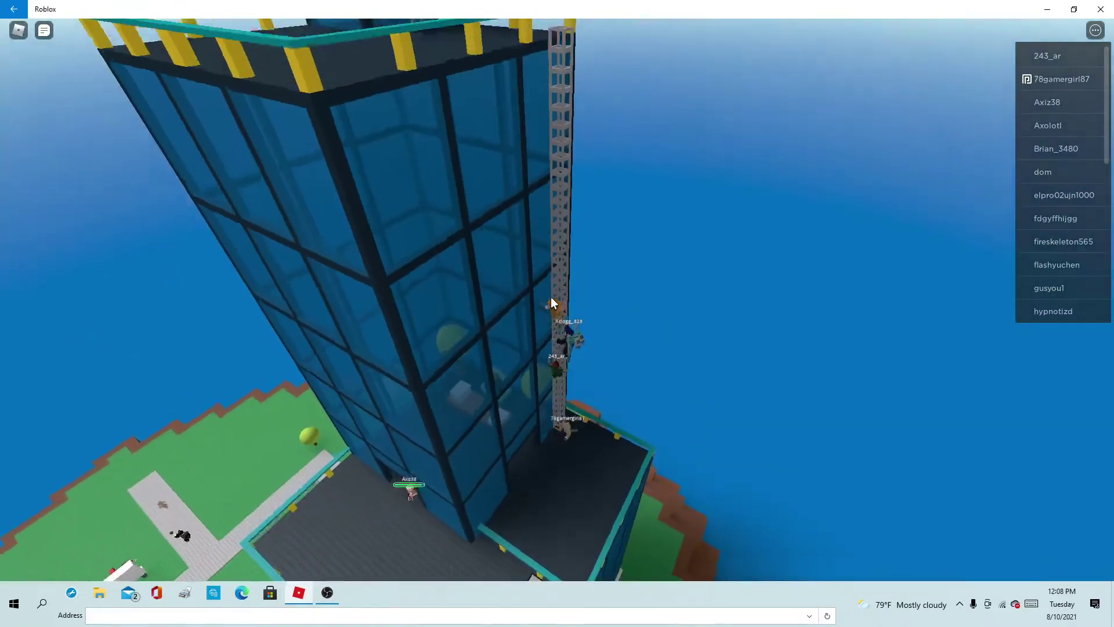
{"action": "scroll", "scroll_direction": "down", "scroll_amount": 3}
{"action": "scroll", "scroll_direction": "up", "scroll_amount": 3}
{"action": "key", "text": "w"}
{"action": "scroll", "scroll_direction": "up", "scroll_amount": 3}
{"action": "key", "text": "w"}
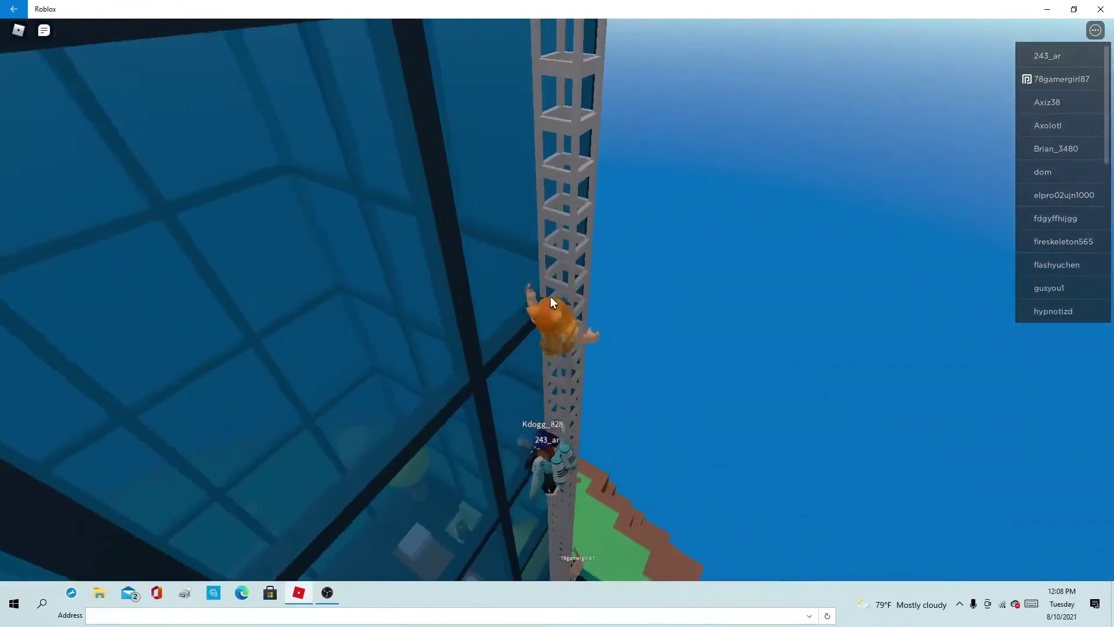
{"action": "right_click", "coordinate": [455, 300]}
{"action": "key", "text": "w"}
{"action": "key", "text": "w"}
{"action": "key", "text": "w"}
{"action": "key", "text": "w"}
{"action": "key", "text": "w"}
{"action": "key", "text": "w"}
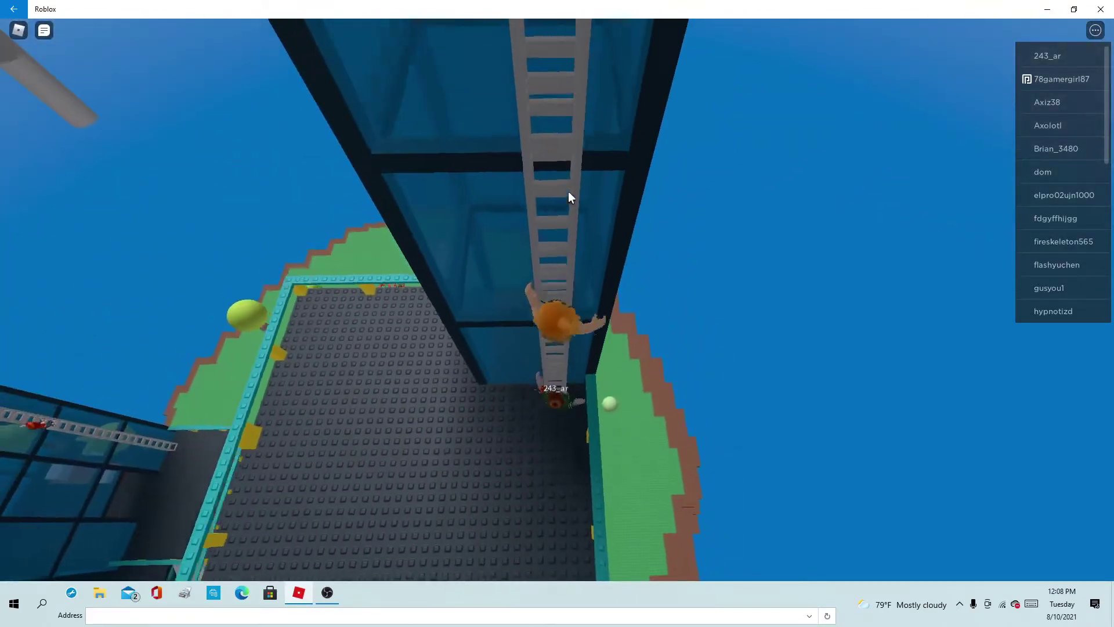
{"action": "key", "text": "w"}
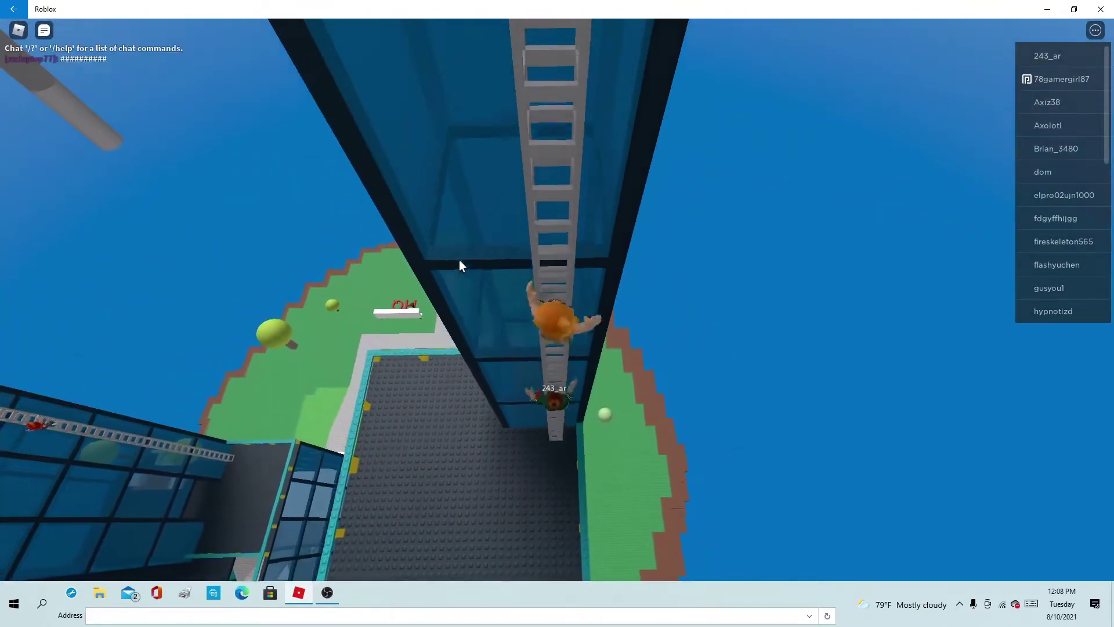
{"action": "key", "text": "w"}
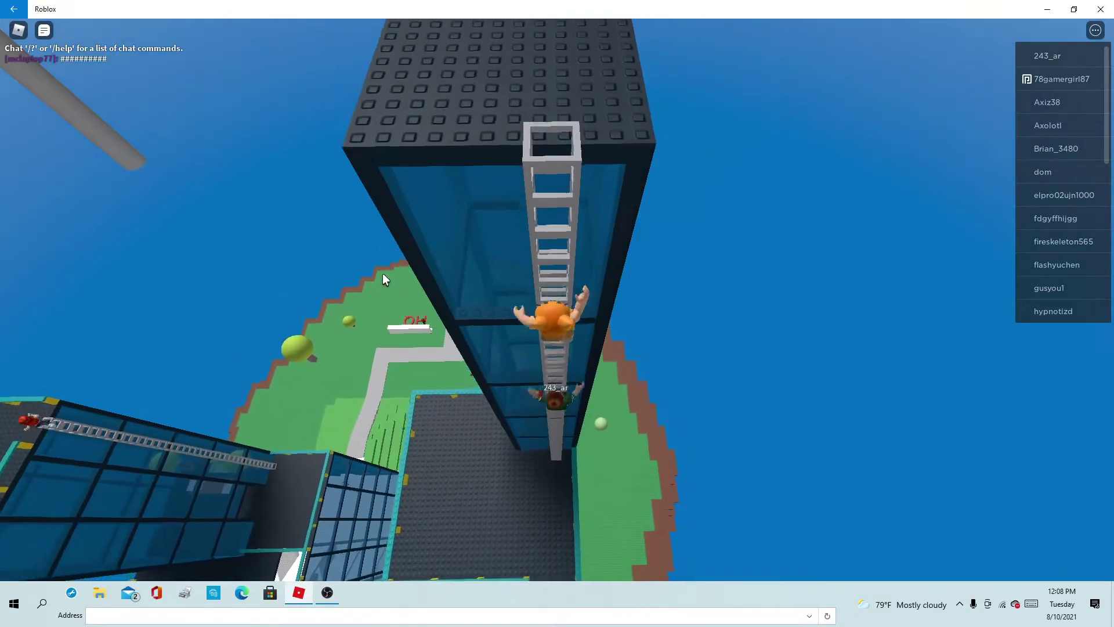
{"action": "key", "text": "w"}
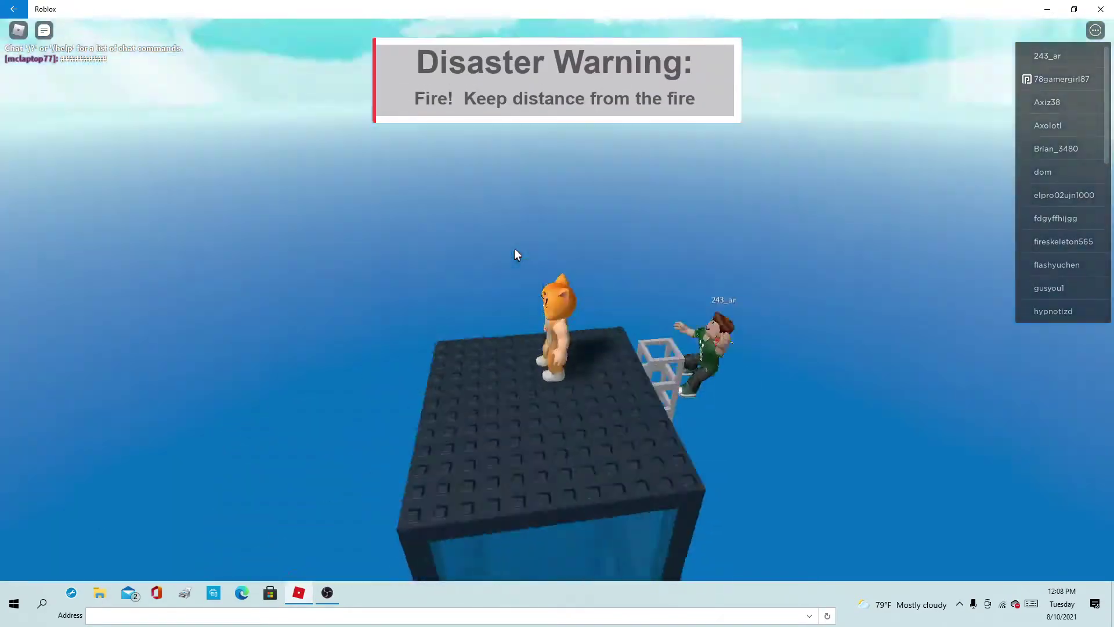
Step: Orbit the camera around the tower roof and island during the fire until respawning in the lobby
{"action": "left_click_drag", "start_coordinate": [514, 248], "coordinate": [533, 81]}
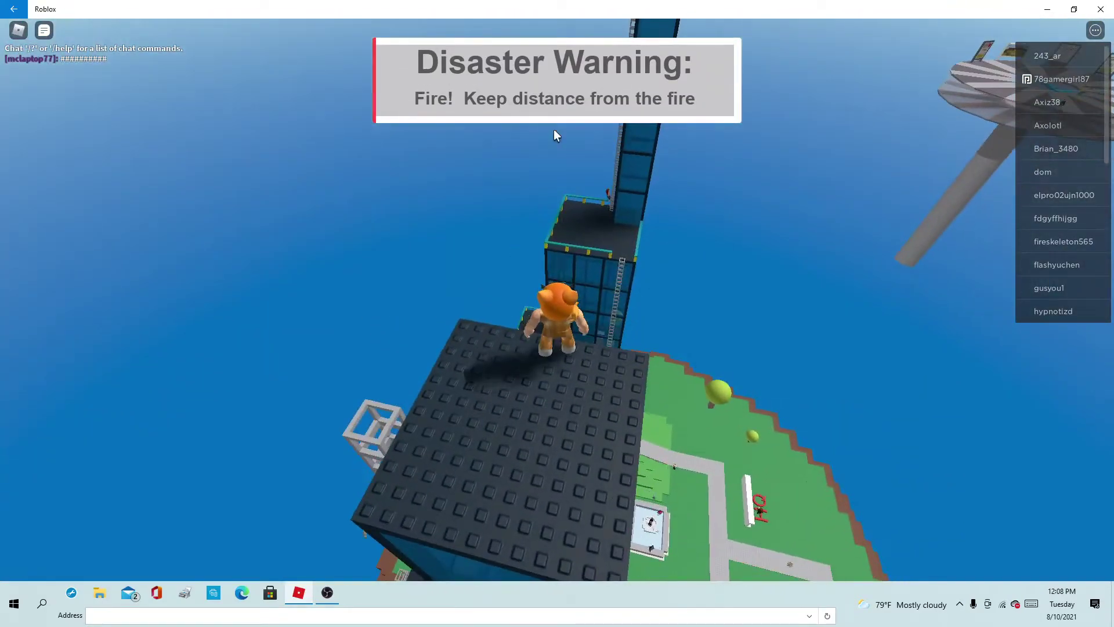
{"action": "key", "text": "Right"}
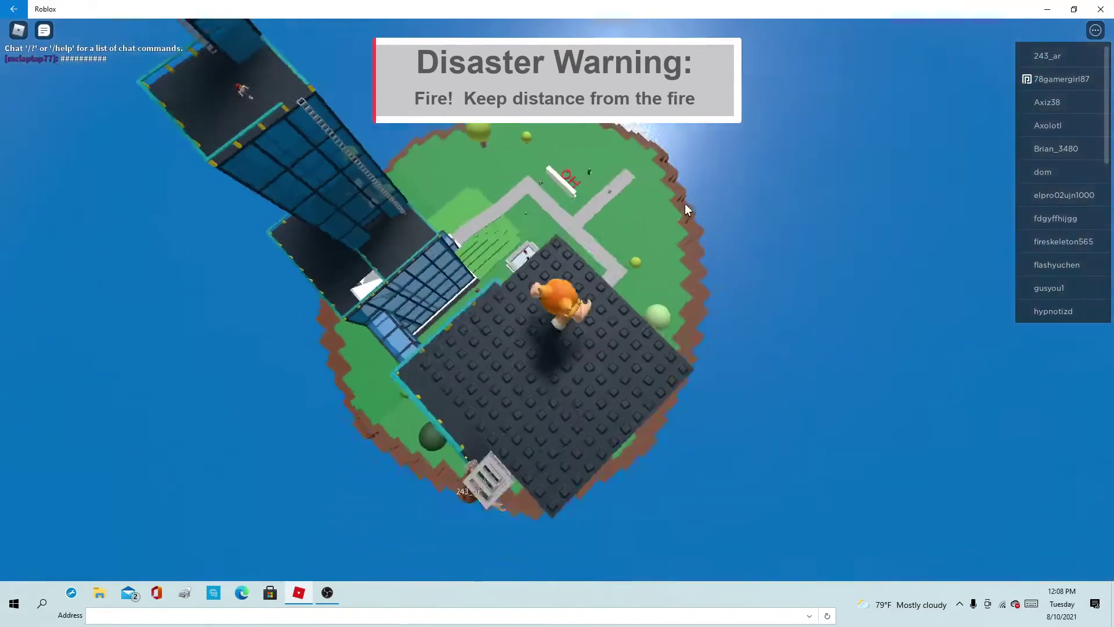
{"action": "scroll", "scroll_direction": "down", "scroll_amount": 3}
{"action": "scroll", "scroll_direction": "down", "scroll_amount": 3}
{"action": "scroll", "scroll_direction": "down", "scroll_amount": 3}
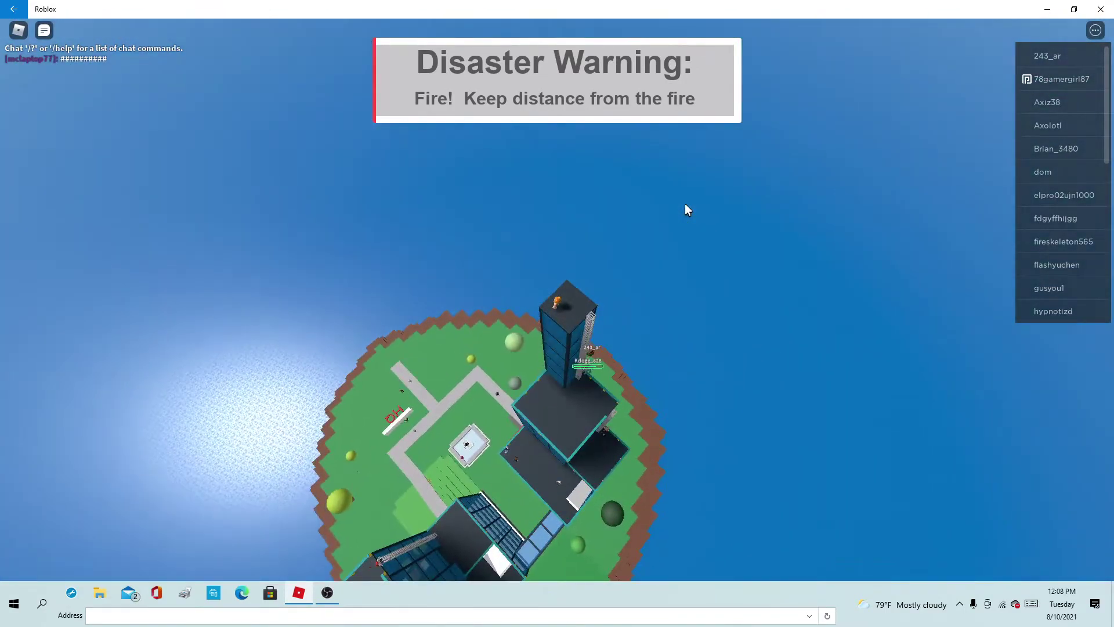
{"action": "scroll", "scroll_direction": "up", "scroll_amount": 3}
{"action": "scroll", "scroll_direction": "up", "scroll_amount": 3}
{"action": "scroll", "scroll_direction": "up", "scroll_amount": 3}
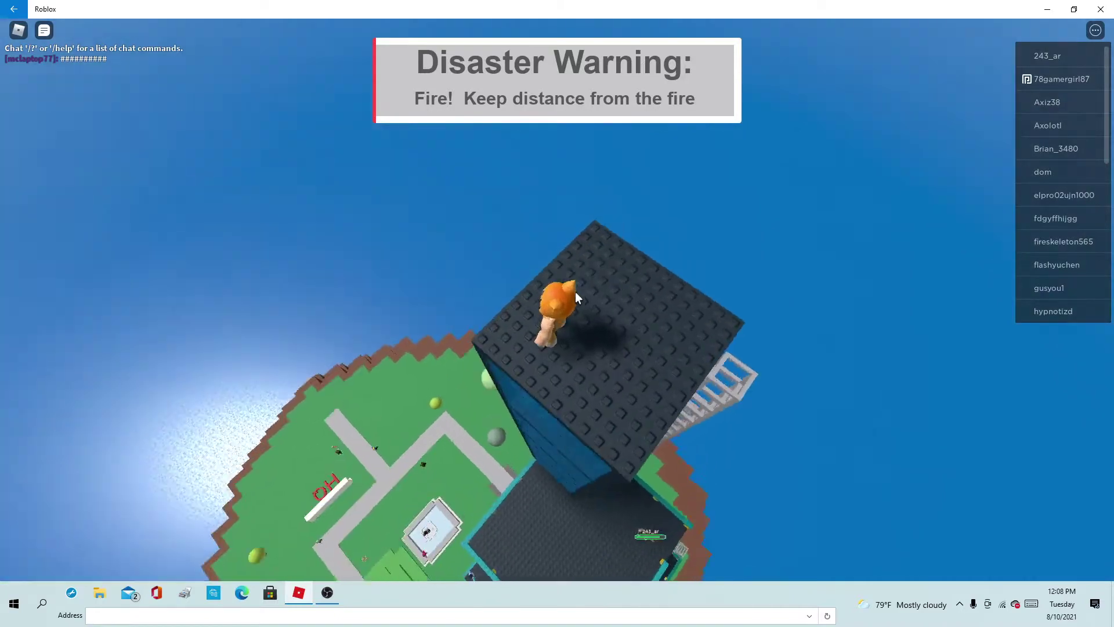
{"action": "scroll", "scroll_direction": "down", "scroll_amount": 3}
{"action": "scroll", "scroll_direction": "down", "scroll_amount": 3}
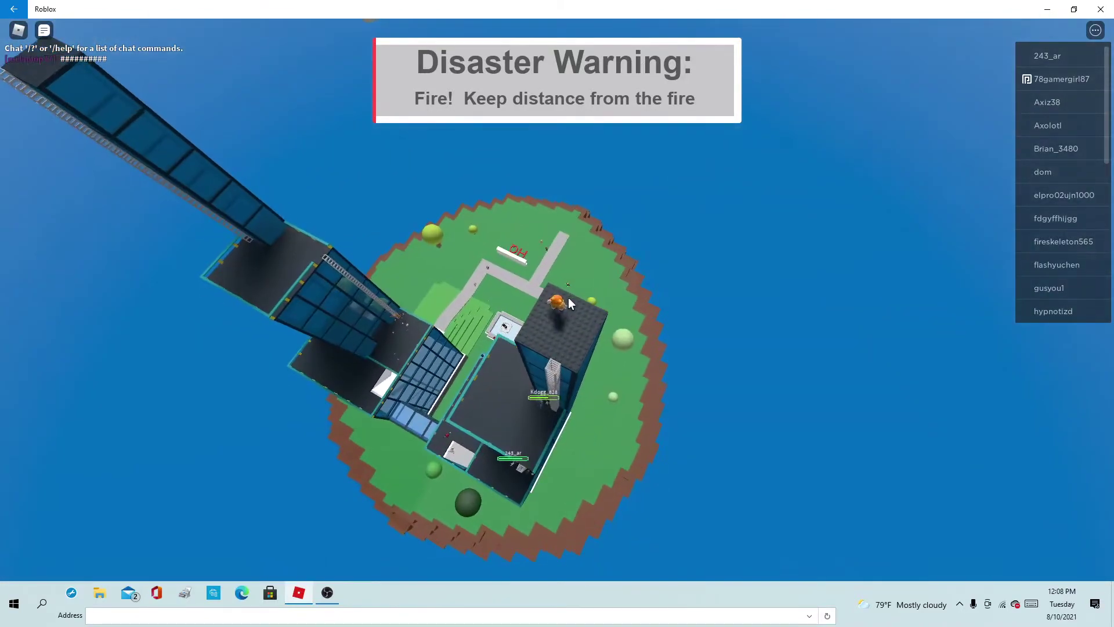
{"action": "key", "text": "Right"}
{"action": "left_click_drag", "start_coordinate": [568, 297], "coordinate": [558, 298]}
{"action": "scroll", "scroll_direction": "up", "scroll_amount": 3}
{"action": "scroll", "scroll_direction": "down", "scroll_amount": 3}
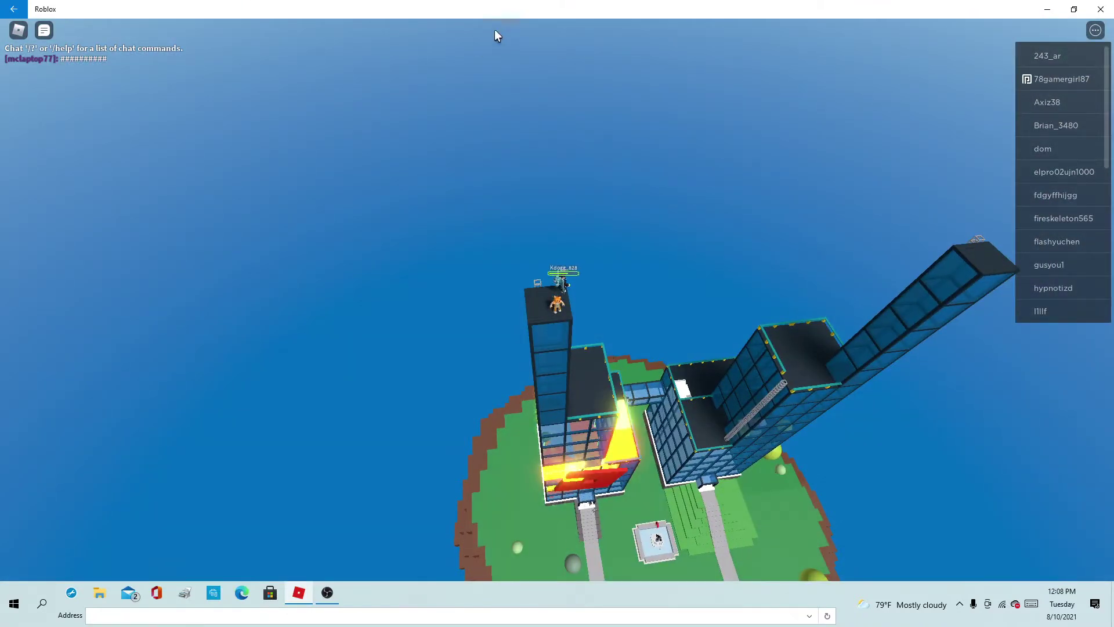
{"action": "scroll", "scroll_direction": "up", "scroll_amount": 3}
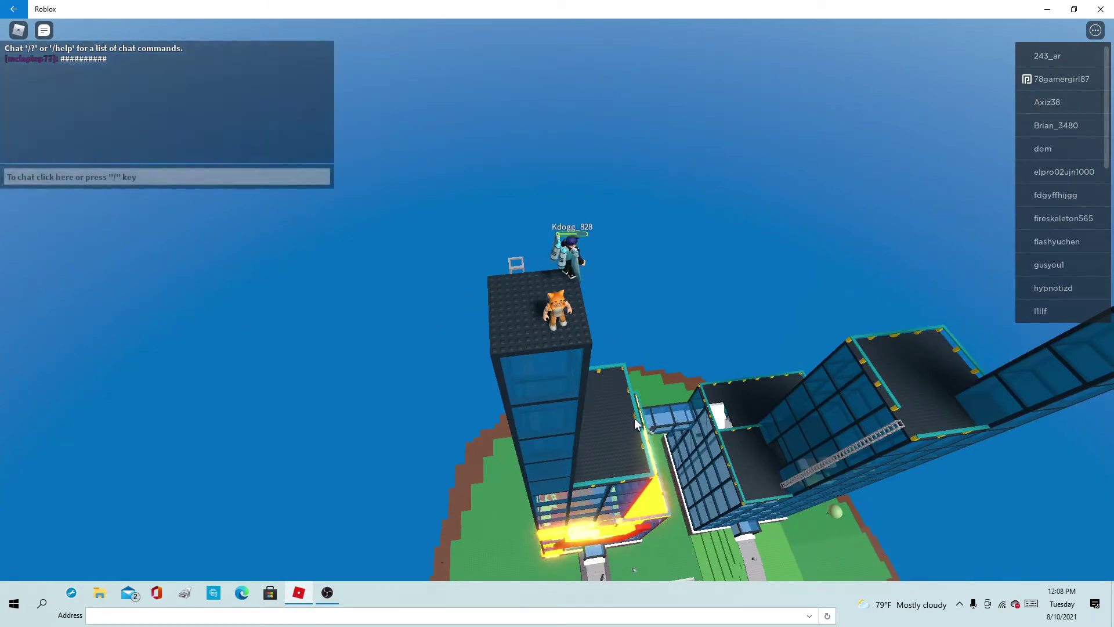
{"action": "scroll", "scroll_direction": "up", "scroll_amount": 3}
{"action": "left_click_drag", "start_coordinate": [556, 299], "coordinate": [577, 270]}
{"action": "scroll", "scroll_direction": "down", "scroll_amount": 3}
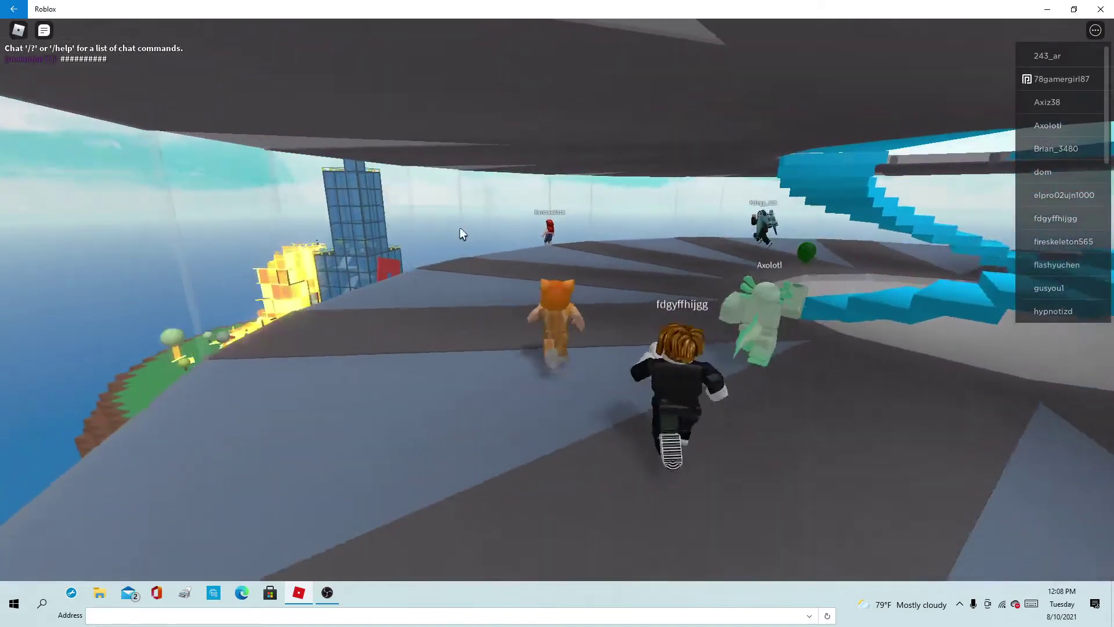
Step: Run up the blue spiral staircase and across the circular deck to the green balloon sign
{"action": "key", "text": "w"}
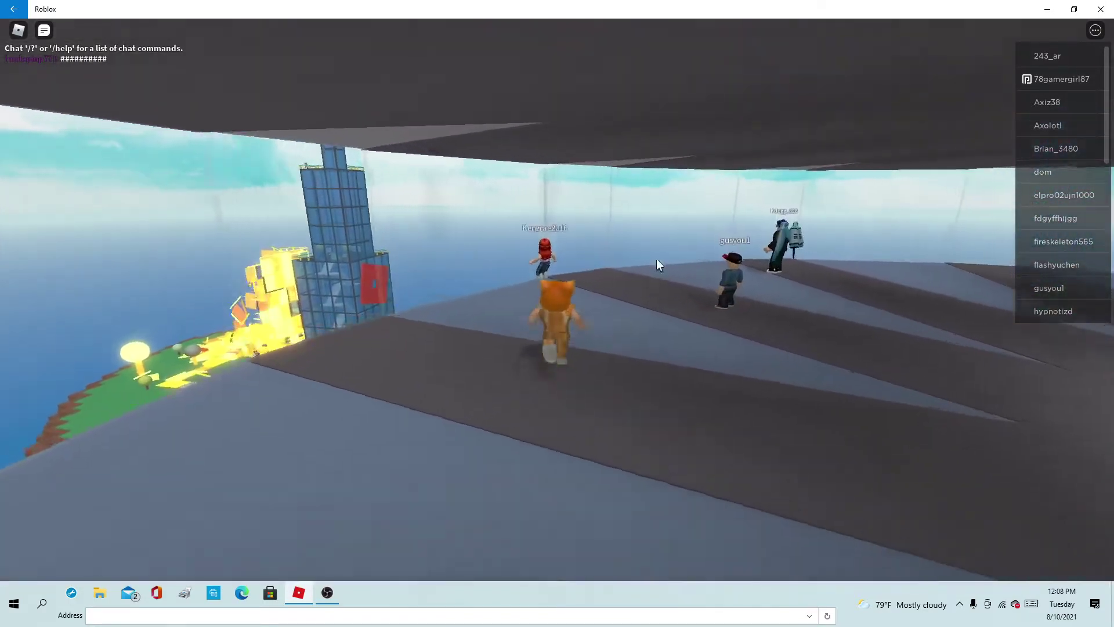
{"action": "key", "text": "w"}
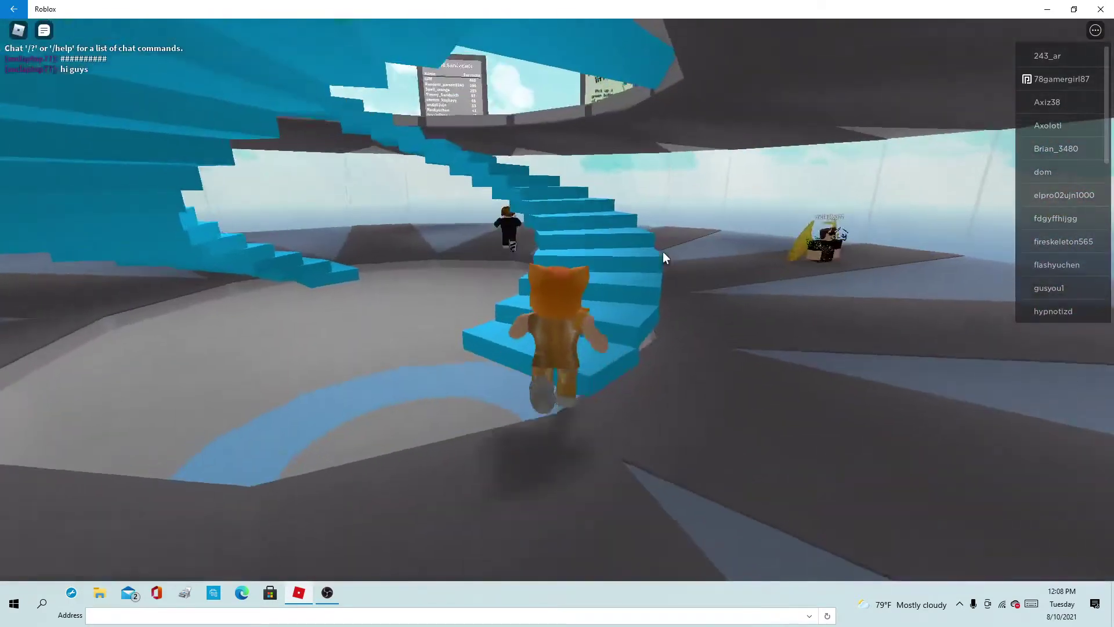
{"action": "key", "text": "w"}
{"action": "scroll", "scroll_direction": "down", "scroll_amount": 3}
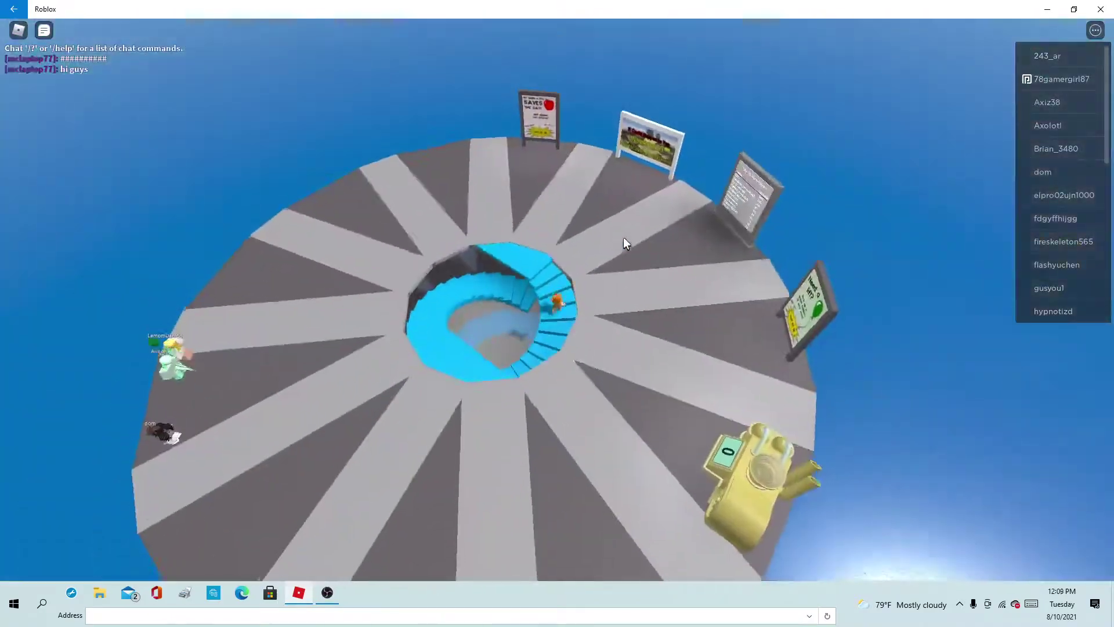
{"action": "scroll", "scroll_direction": "up", "scroll_amount": 3}
{"action": "key", "text": "w"}
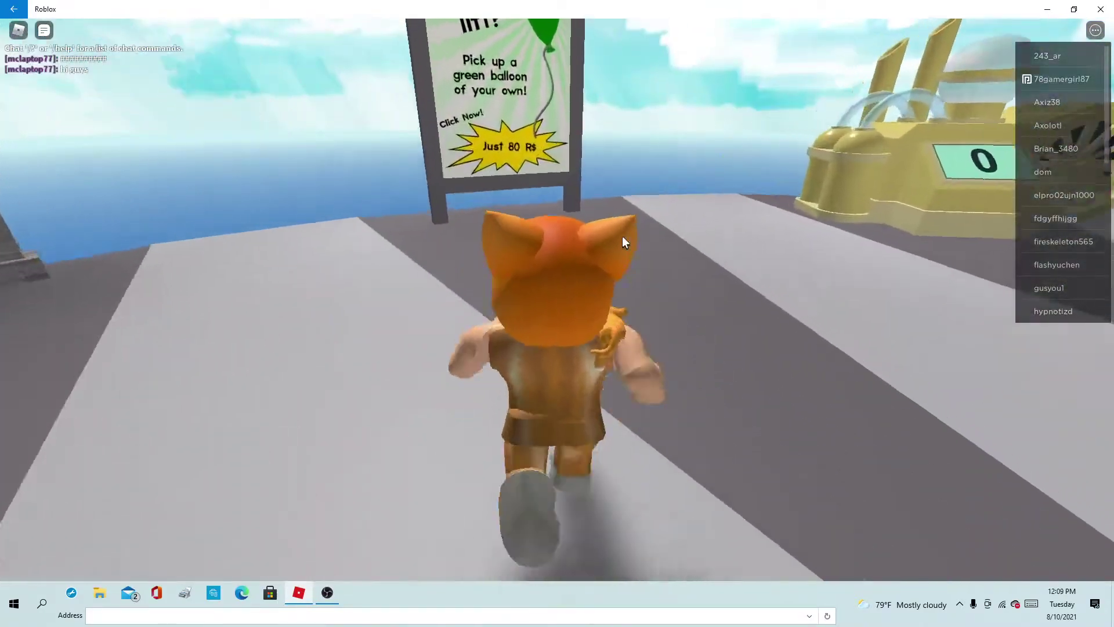
{"action": "key", "text": "w"}
{"action": "scroll", "scroll_direction": "down", "scroll_amount": 3}
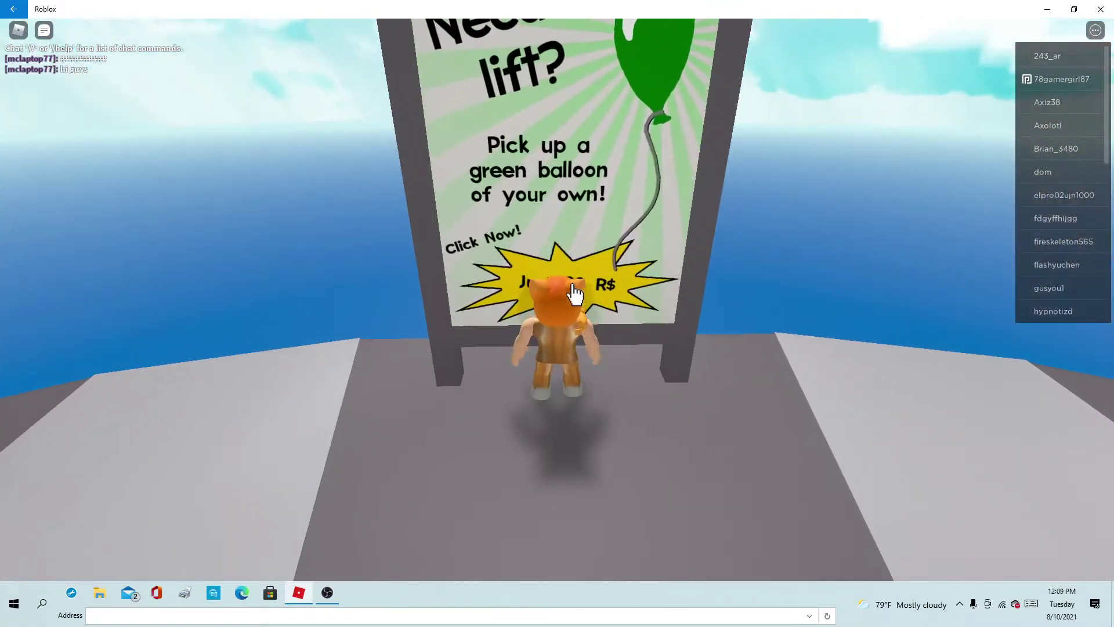
Step: Attempt the 80 R$ Green Balloon purchase, dismiss the store and error messages, and run off
{"action": "left_click", "coordinate": [574, 291]}
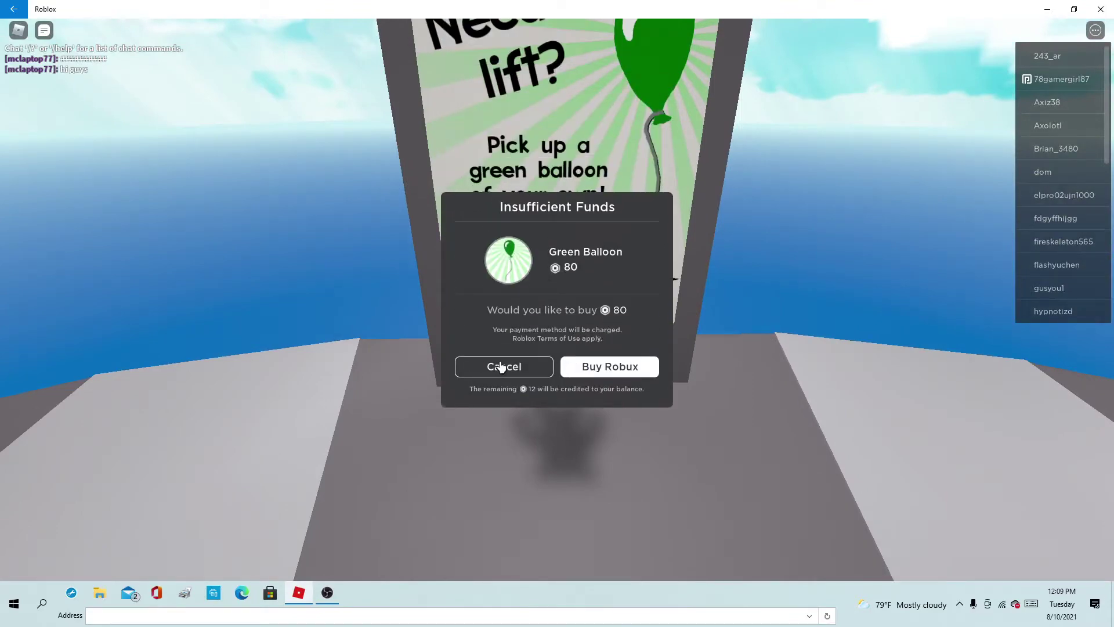
{"action": "left_click", "coordinate": [593, 368]}
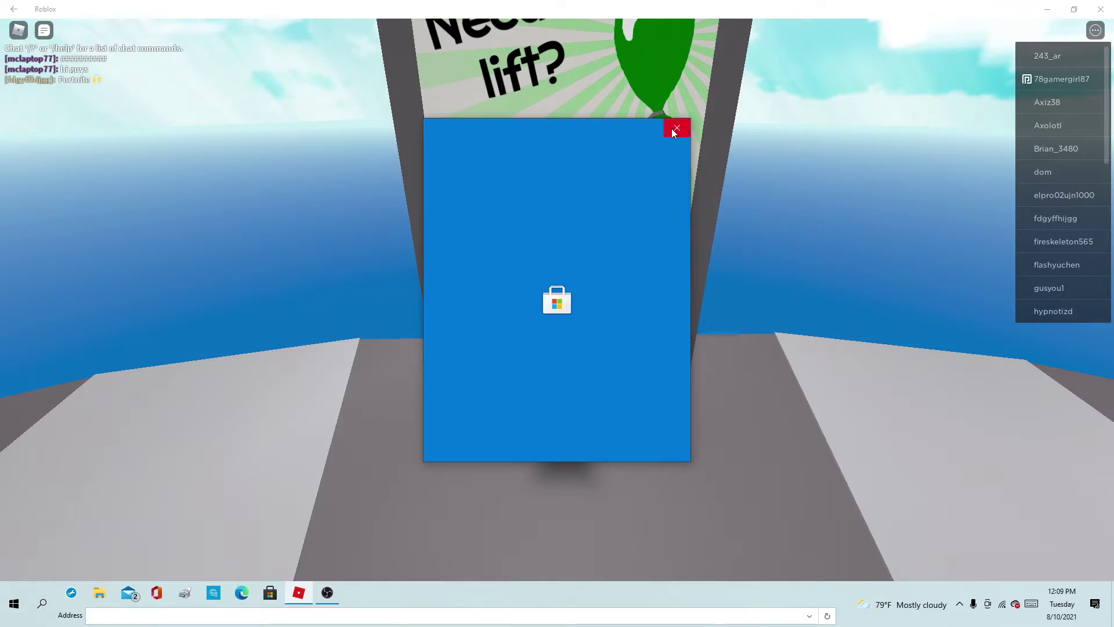
{"action": "left_click", "coordinate": [671, 129]}
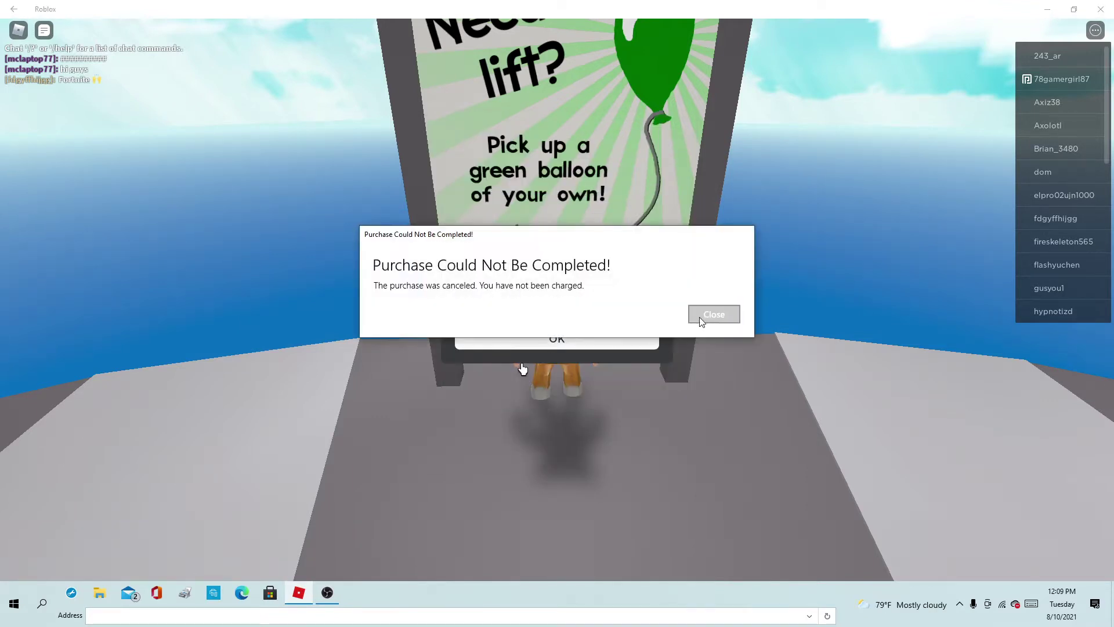
{"action": "key", "text": "Return"}
{"action": "left_click", "coordinate": [631, 346]}
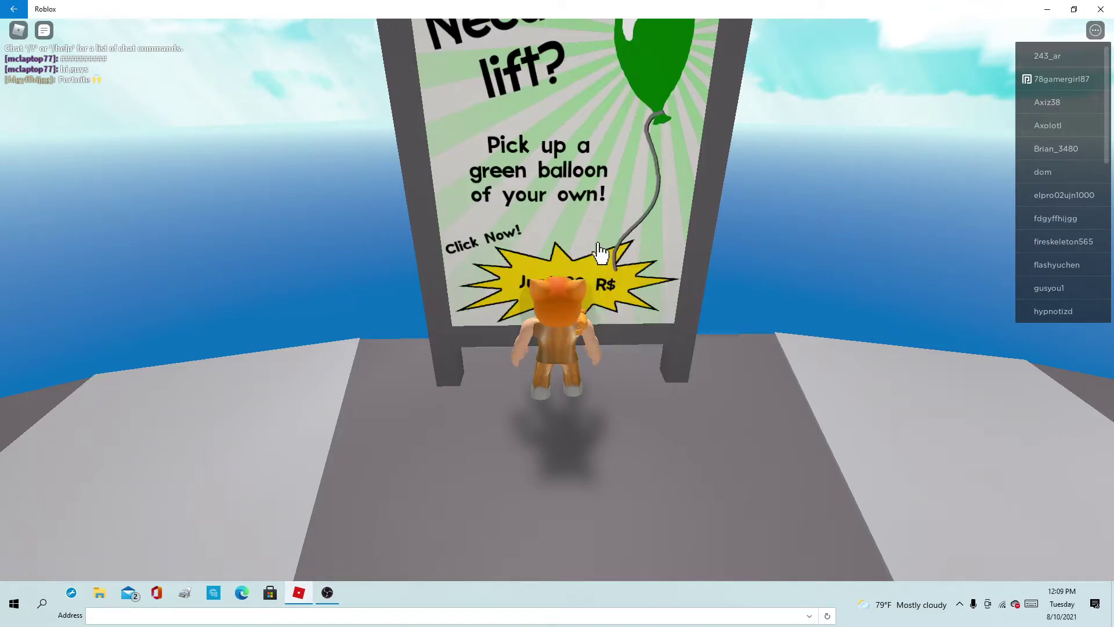
{"action": "left_click_drag", "start_coordinate": [596, 242], "coordinate": [567, 214]}
{"action": "key", "text": "w"}
{"action": "key", "text": "w"}
{"action": "left_click", "coordinate": [528, 203]}
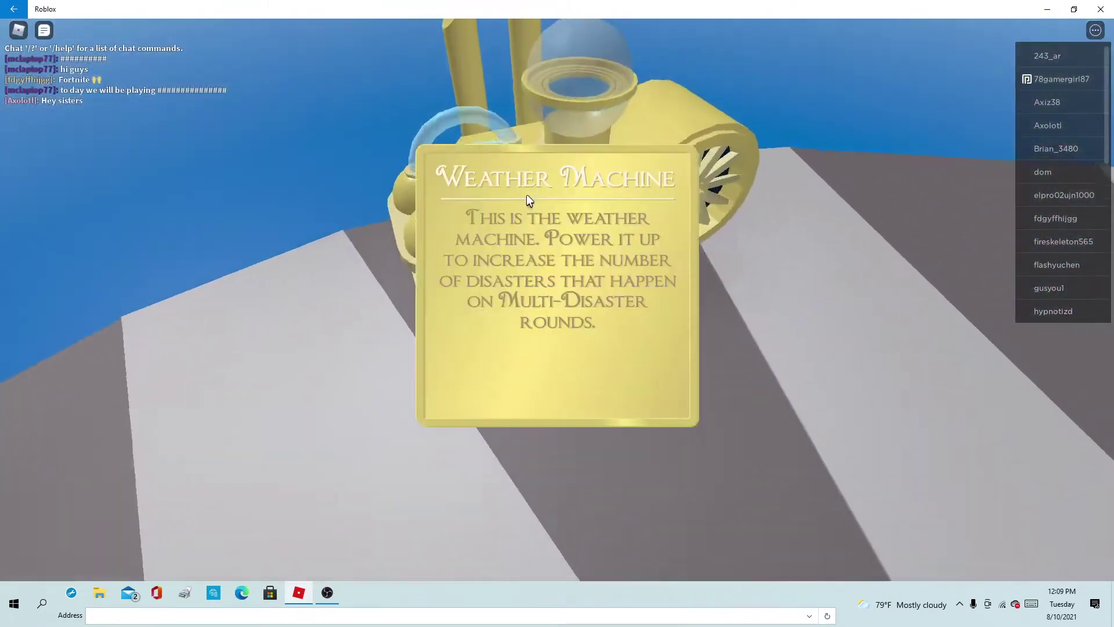
{"action": "left_click", "coordinate": [536, 396]}
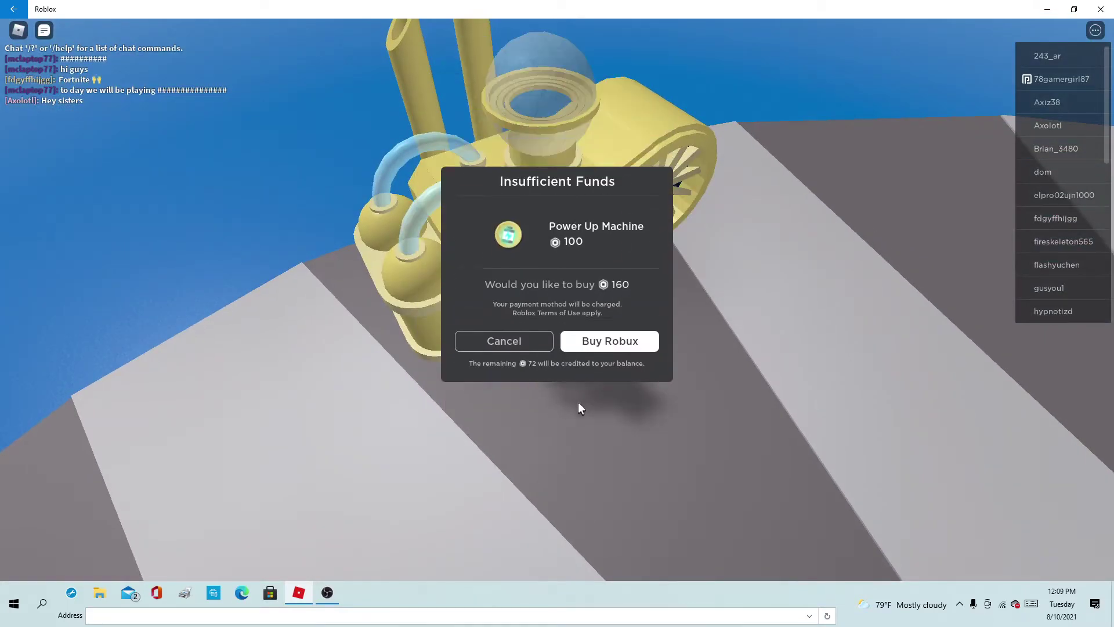
{"action": "left_click", "coordinate": [503, 376]}
{"action": "left_click", "coordinate": [556, 339]}
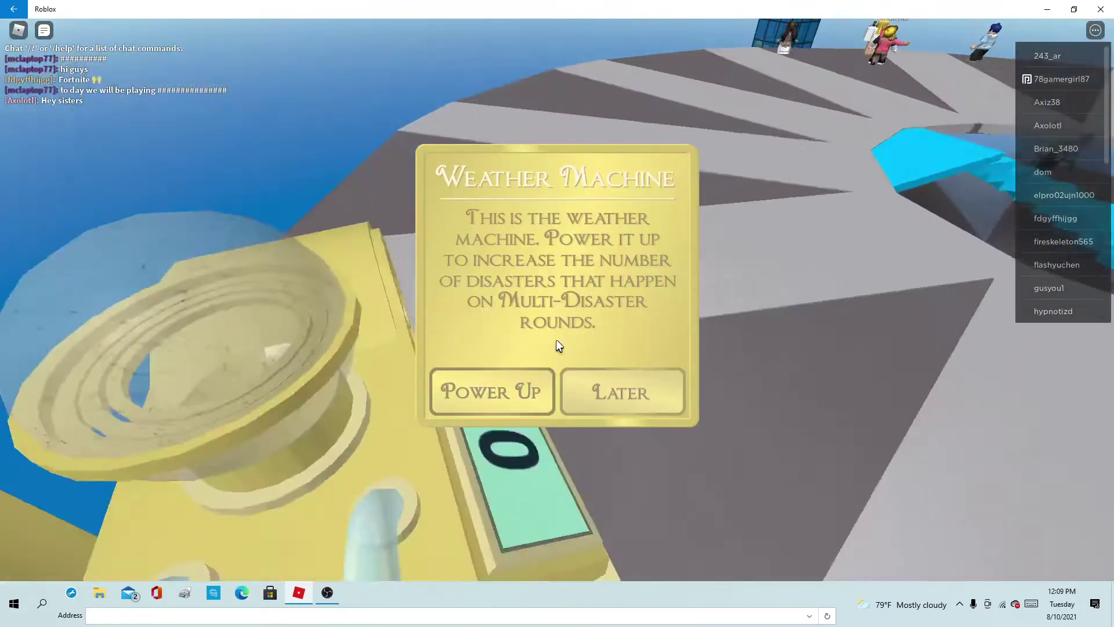
{"action": "left_click", "coordinate": [501, 391]}
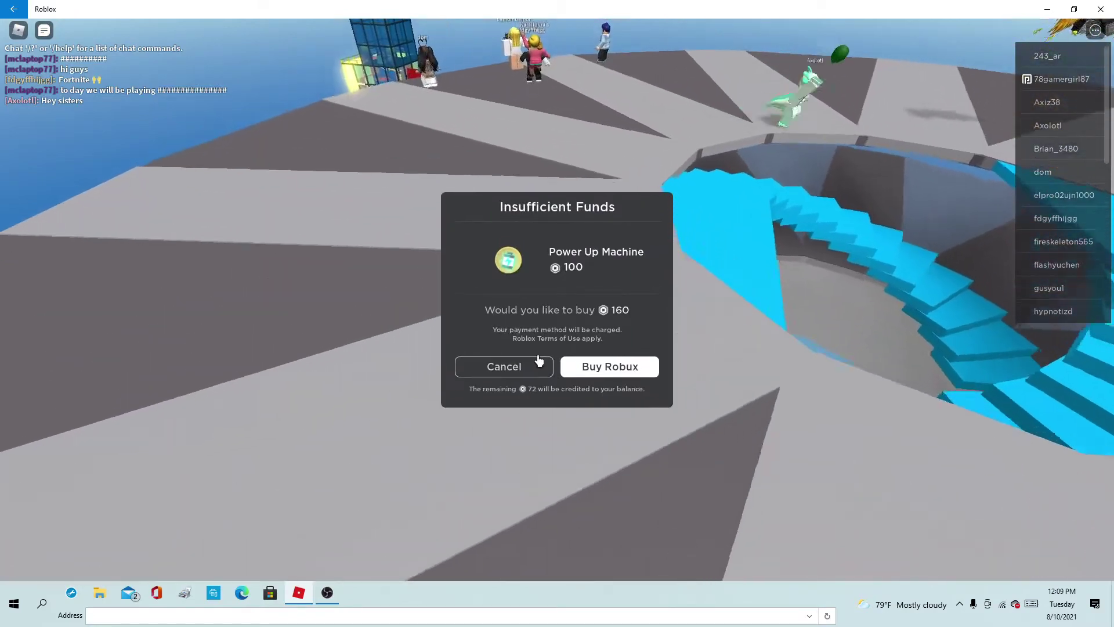
{"action": "left_click", "coordinate": [522, 373]}
Step: Roam the lobby platform and rotate the camera through the Survivors and Rakish Refinery popups
{"action": "key", "text": "w"}
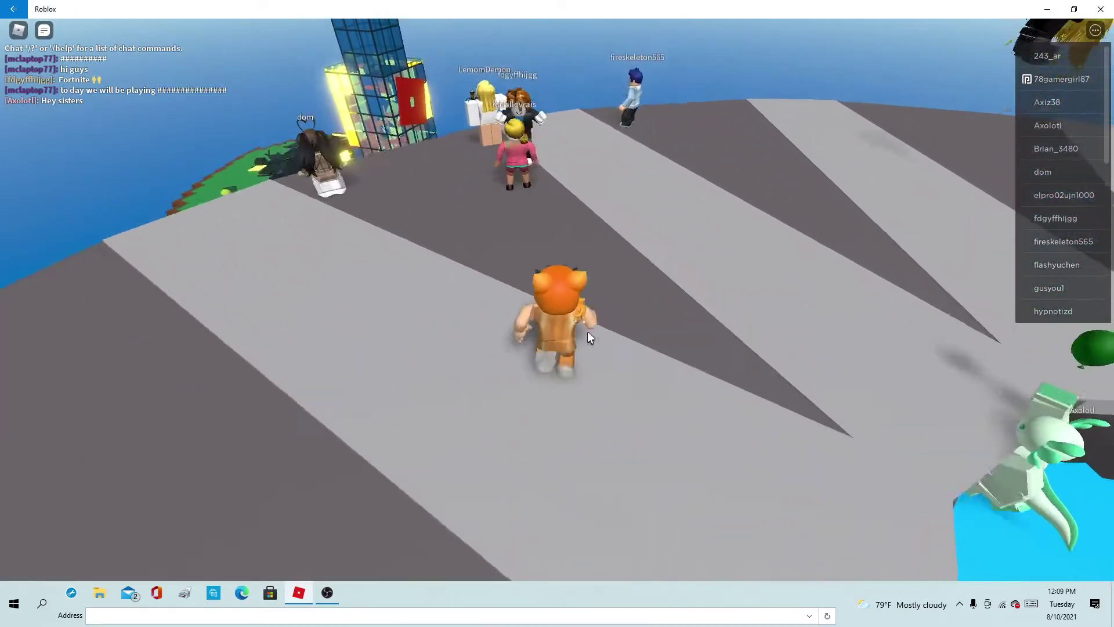
{"action": "key", "text": "w"}
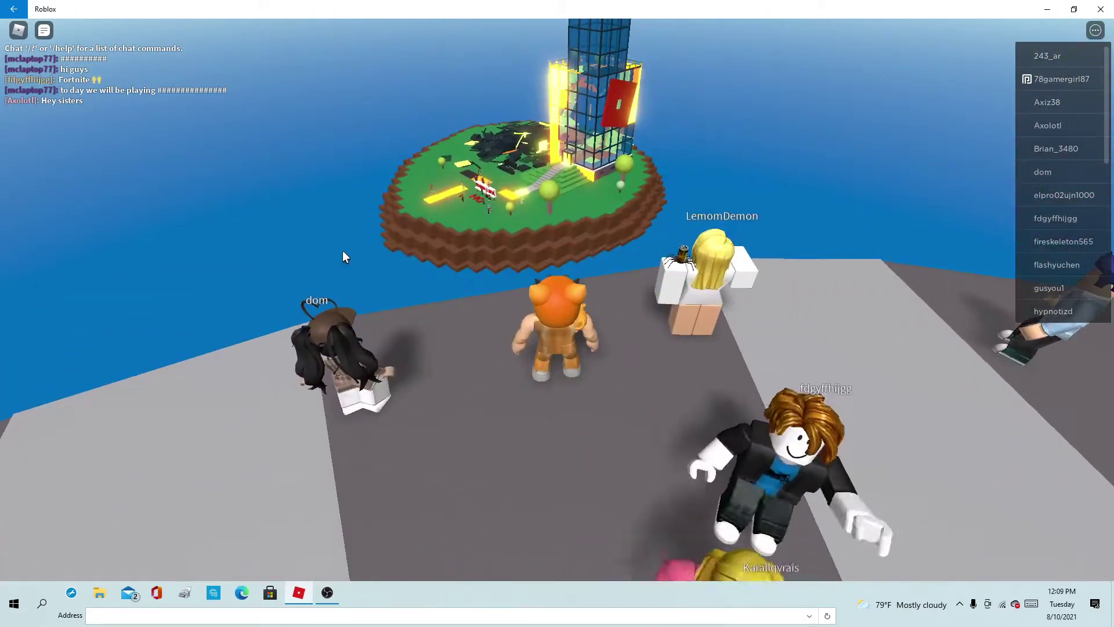
{"action": "left_click_drag", "start_coordinate": [623, 155], "coordinate": [631, 144]}
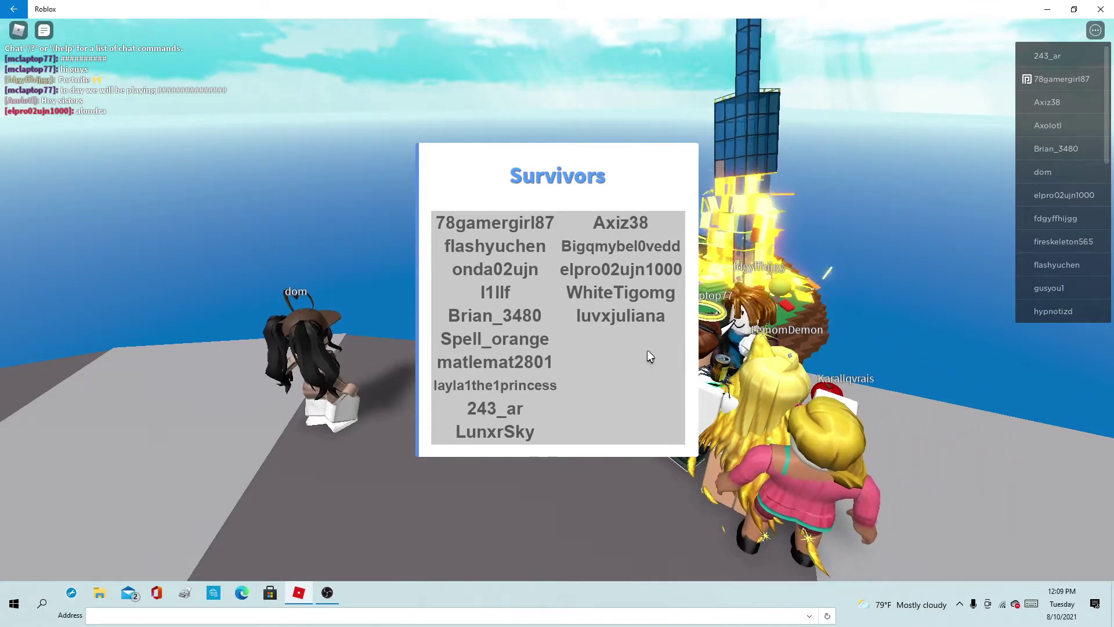
{"action": "key", "text": "Left"}
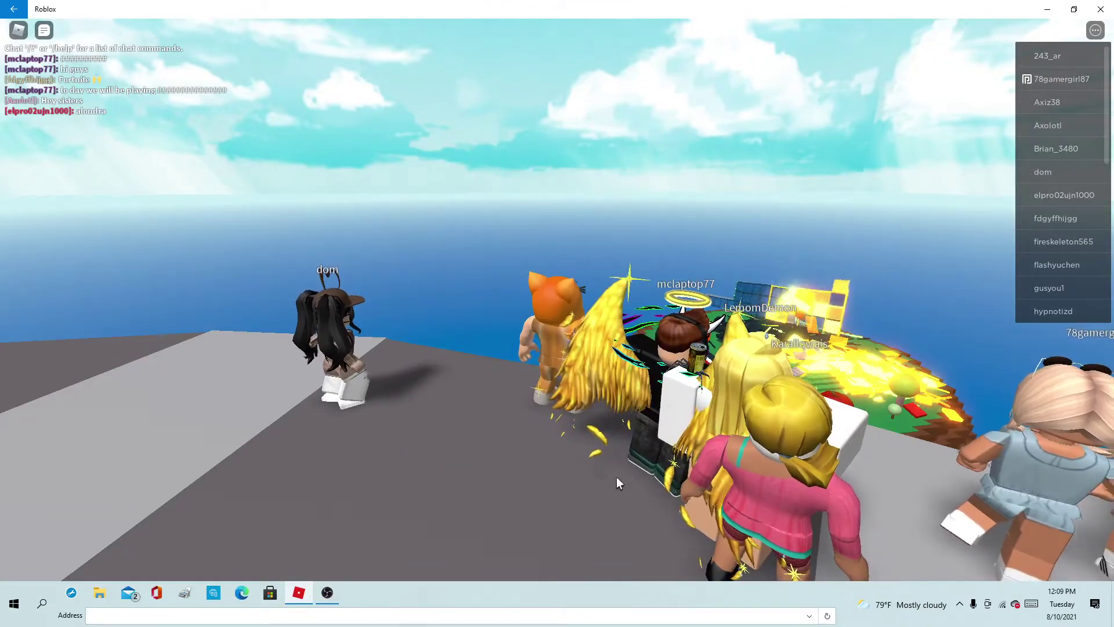
{"action": "scroll", "scroll_direction": "down", "scroll_amount": 3}
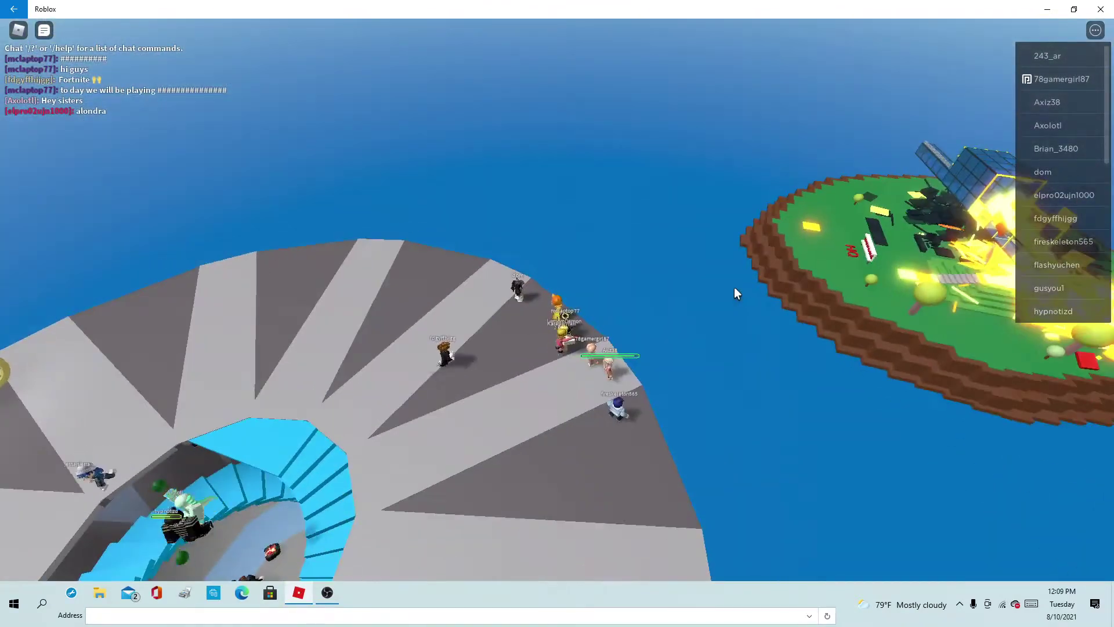
{"action": "scroll", "scroll_direction": "up", "scroll_amount": 3}
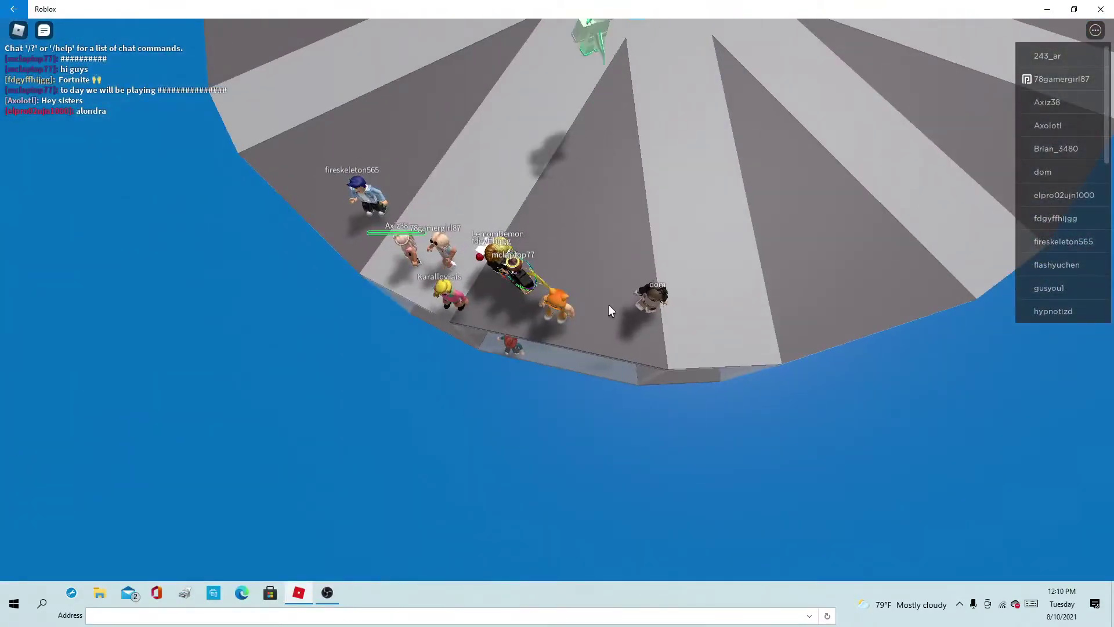
{"action": "scroll", "scroll_direction": "up", "scroll_amount": 3}
{"action": "scroll", "scroll_direction": "up", "scroll_amount": 3}
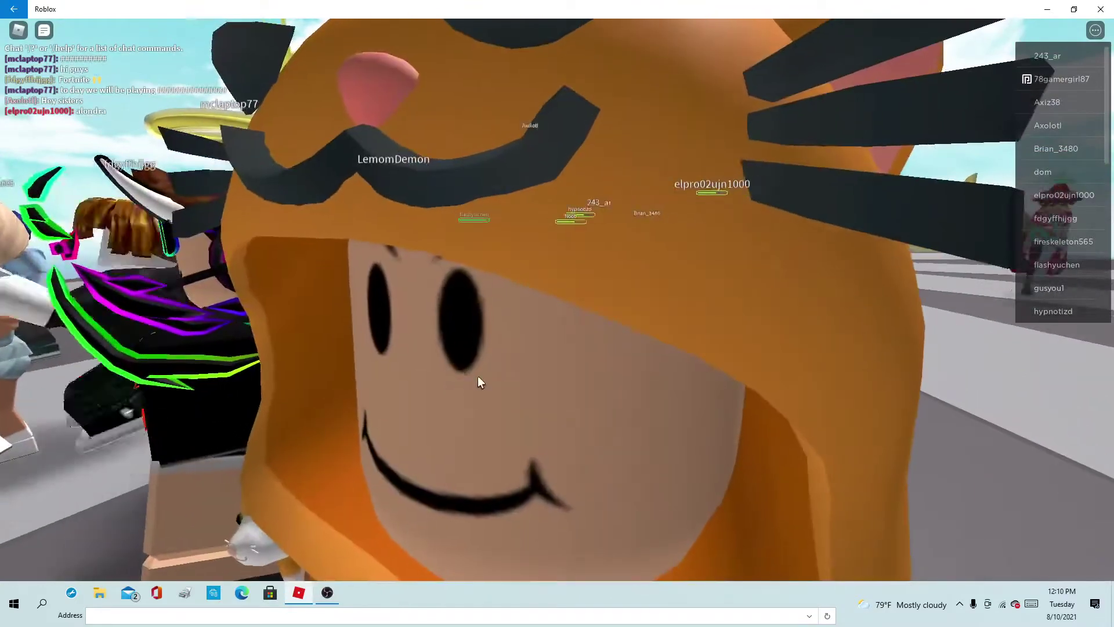
{"action": "scroll", "scroll_direction": "up", "scroll_amount": 3}
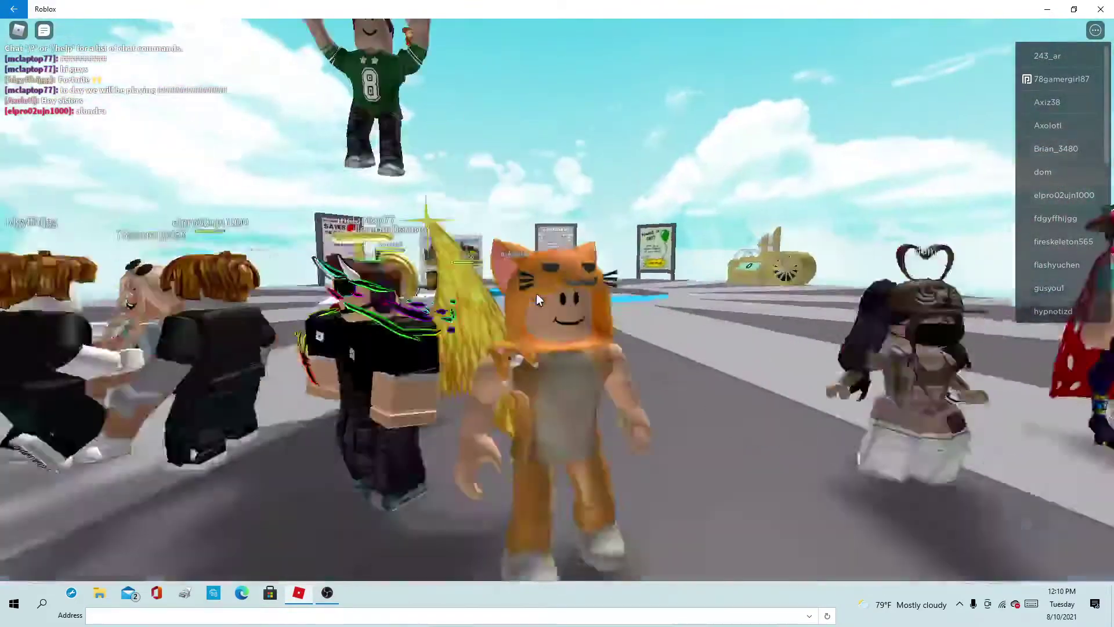
Step: Look over the refinery island, run along the brick path, and climb the tower stairs
{"action": "right_click", "coordinate": [559, 306]}
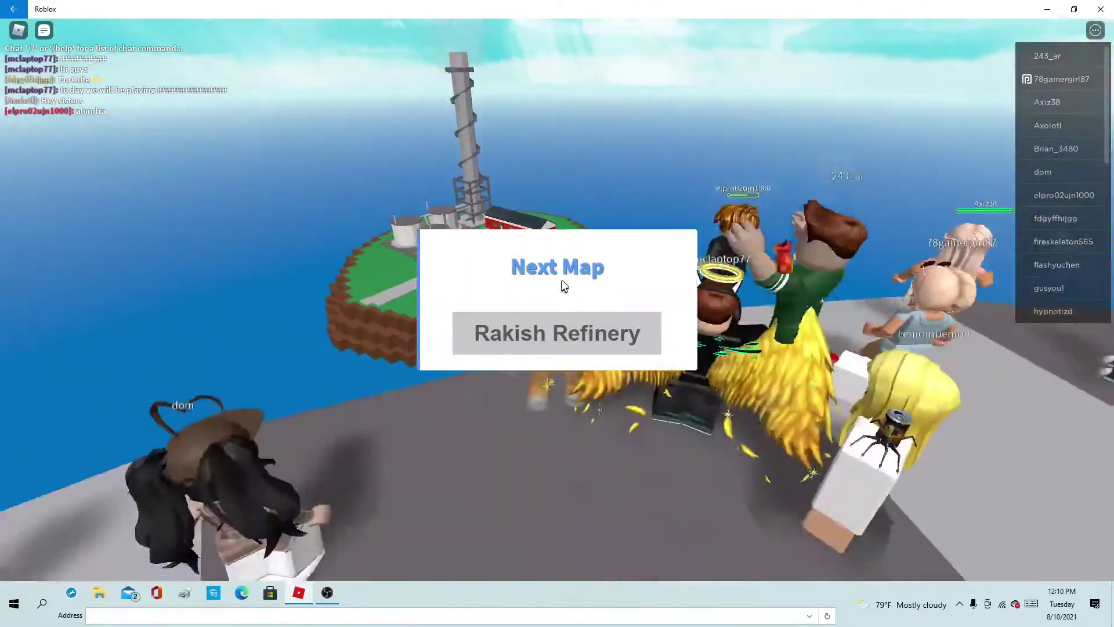
{"action": "left_click_drag", "start_coordinate": [563, 286], "coordinate": [550, 305]}
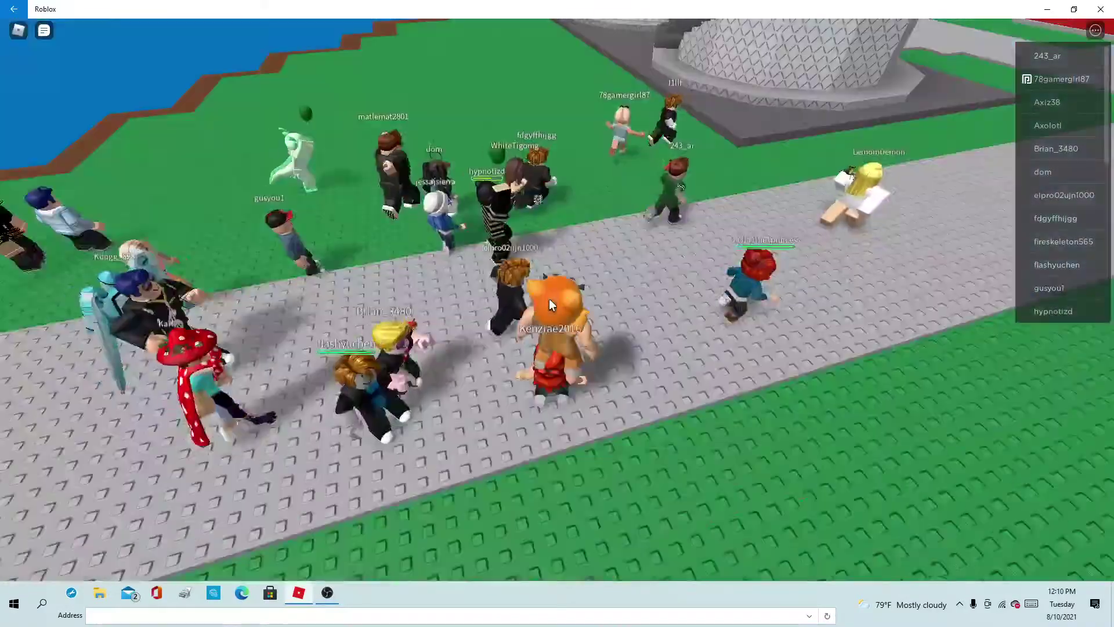
{"action": "key", "text": "w"}
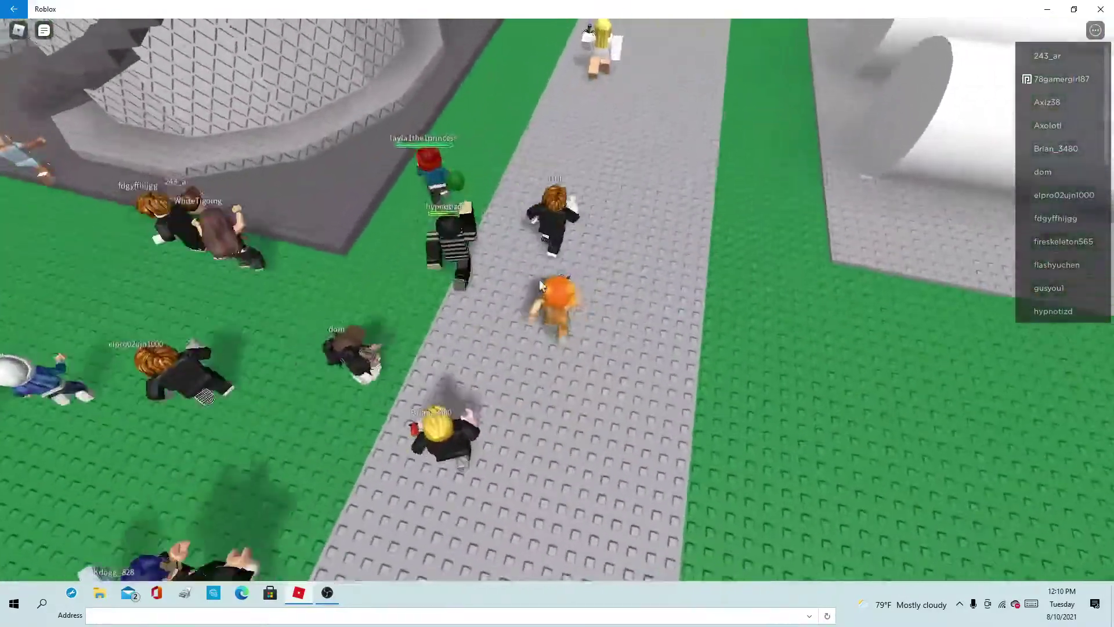
{"action": "left_click_drag", "start_coordinate": [538, 280], "coordinate": [572, 133]}
{"action": "key", "text": "w"}
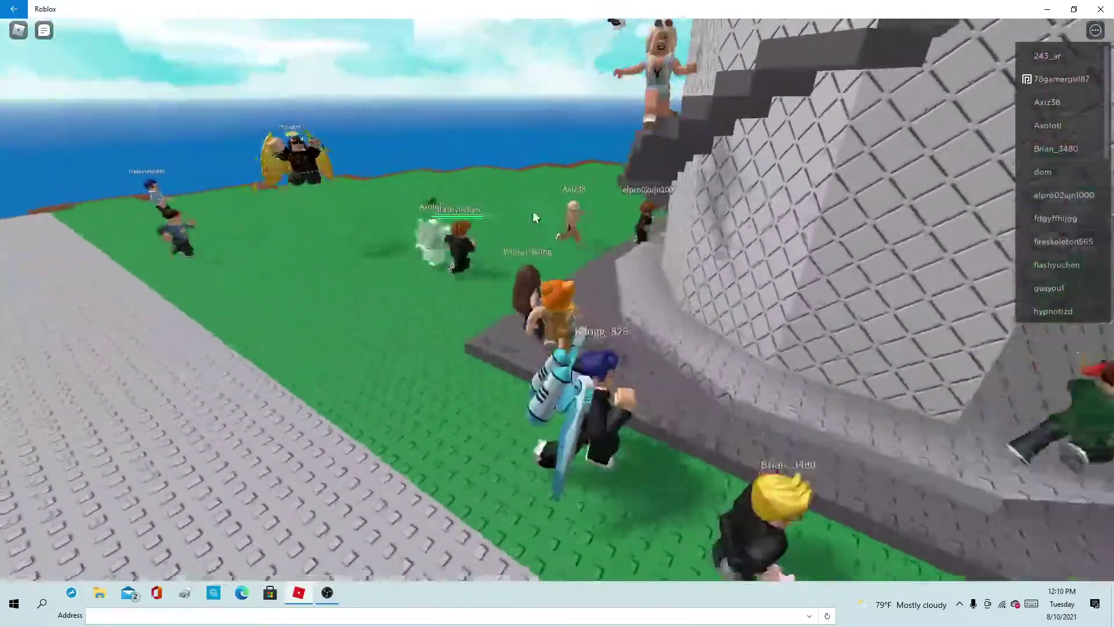
{"action": "key", "text": "w"}
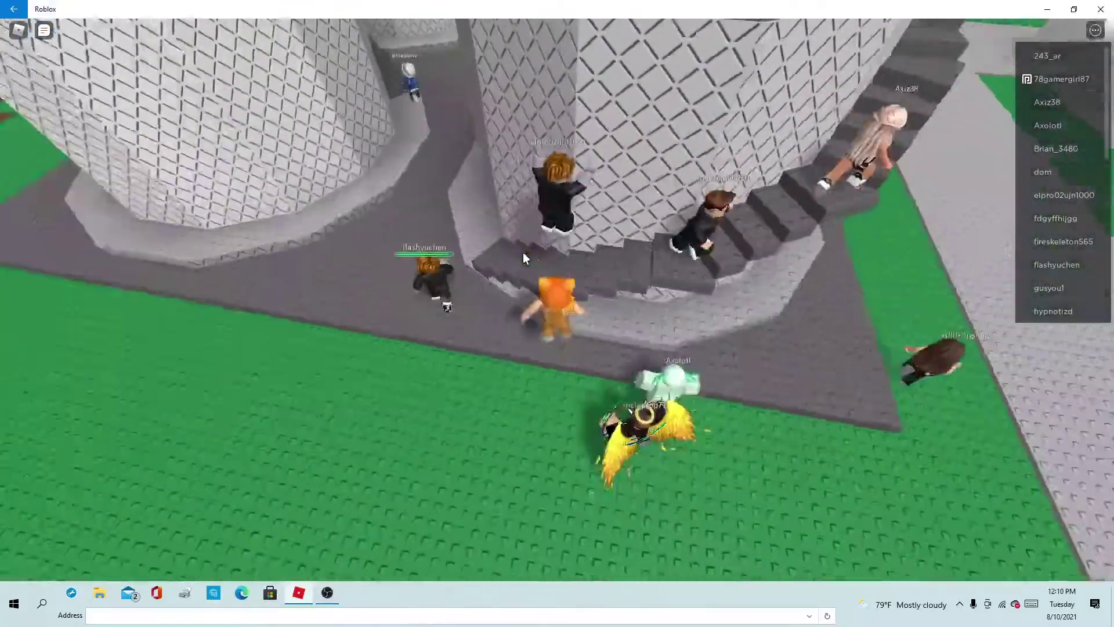
{"action": "key", "text": "w"}
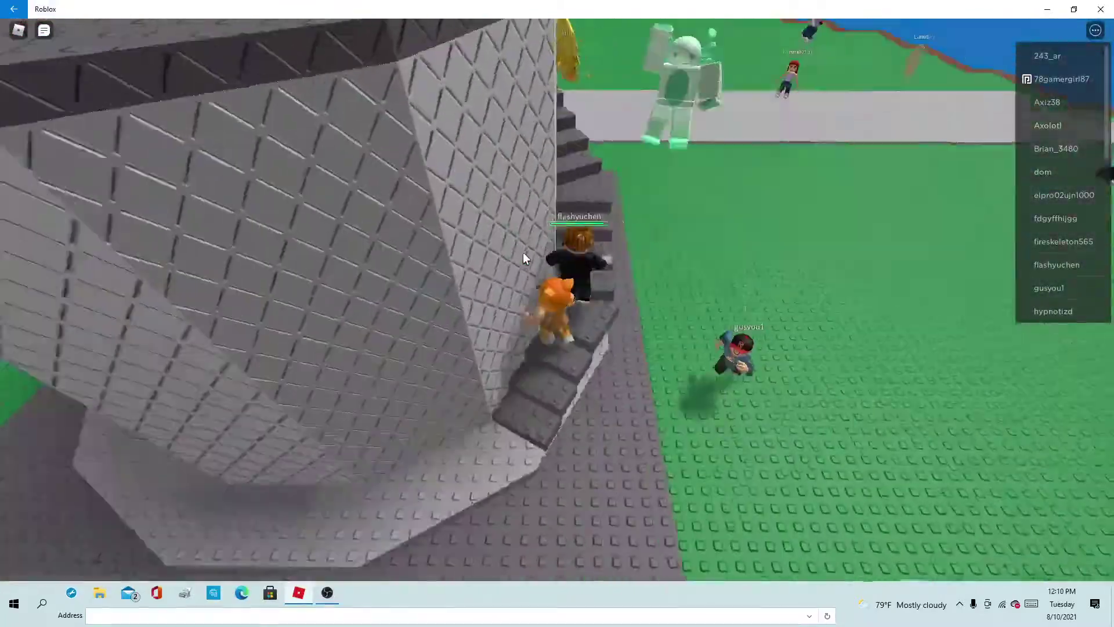
{"action": "key", "text": "w"}
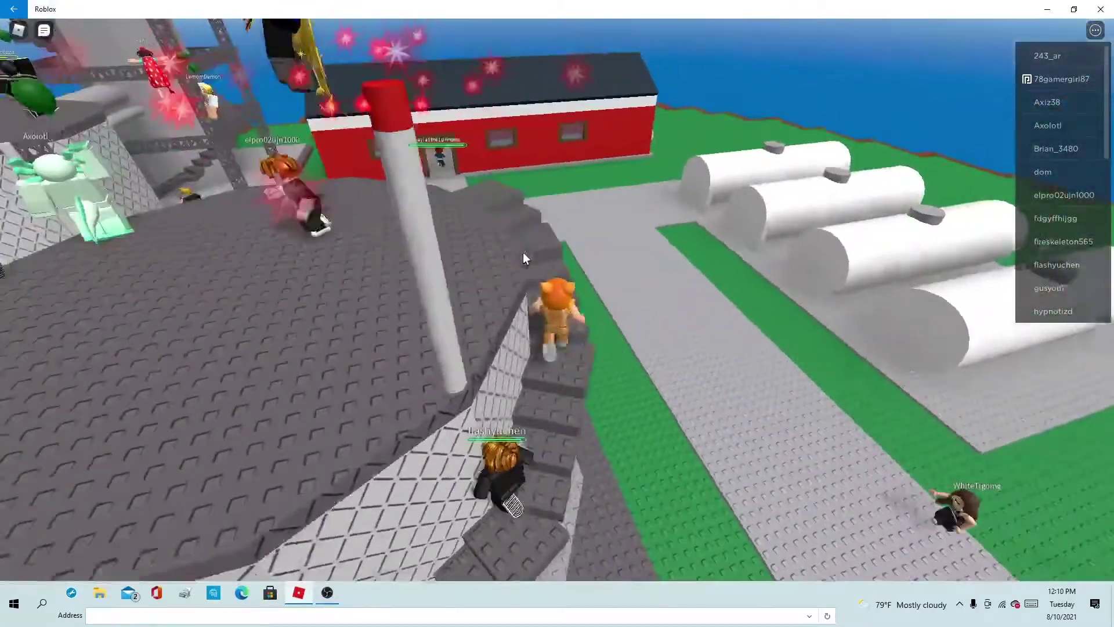
Step: Cross the pole walkway and work through the lattice framework around the tower
{"action": "key", "text": "w"}
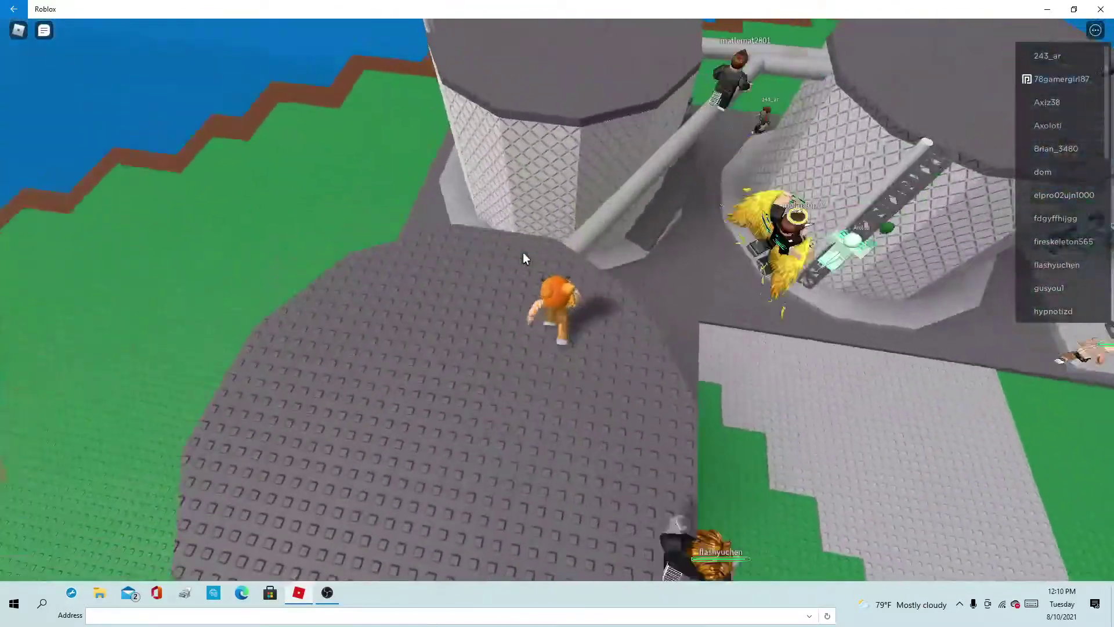
{"action": "key", "text": "w"}
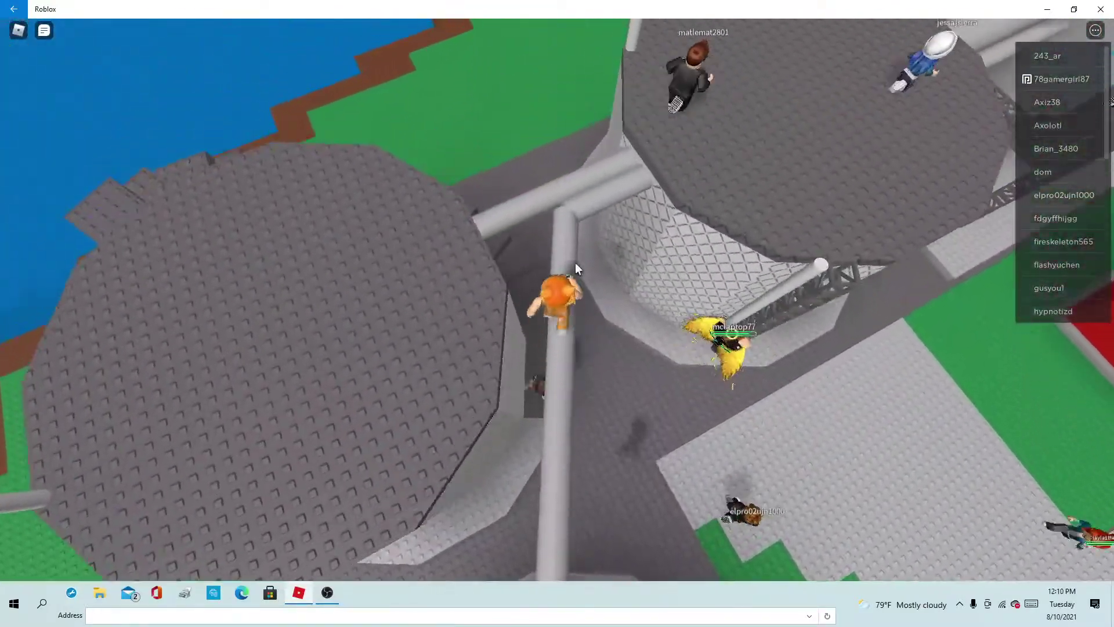
{"action": "key", "text": "w"}
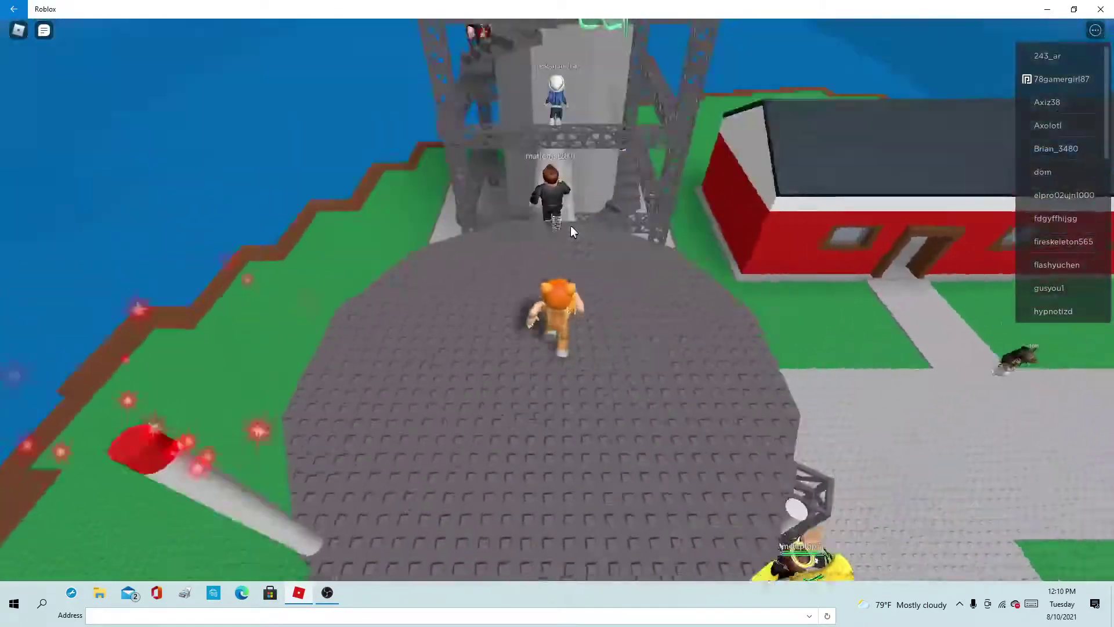
{"action": "key", "text": "w"}
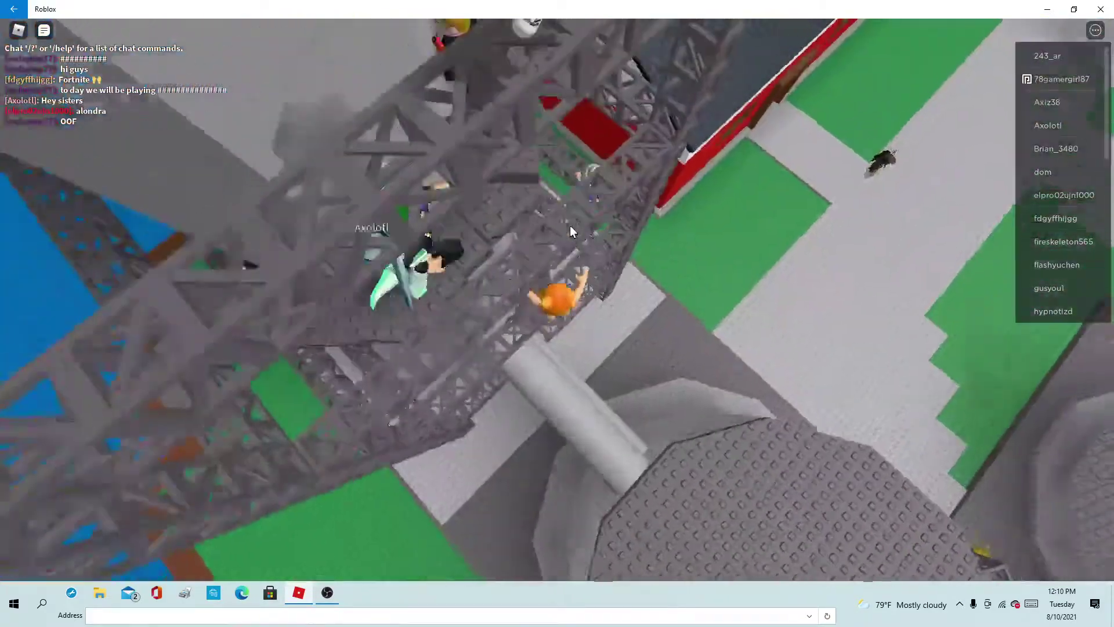
{"action": "key", "text": "w"}
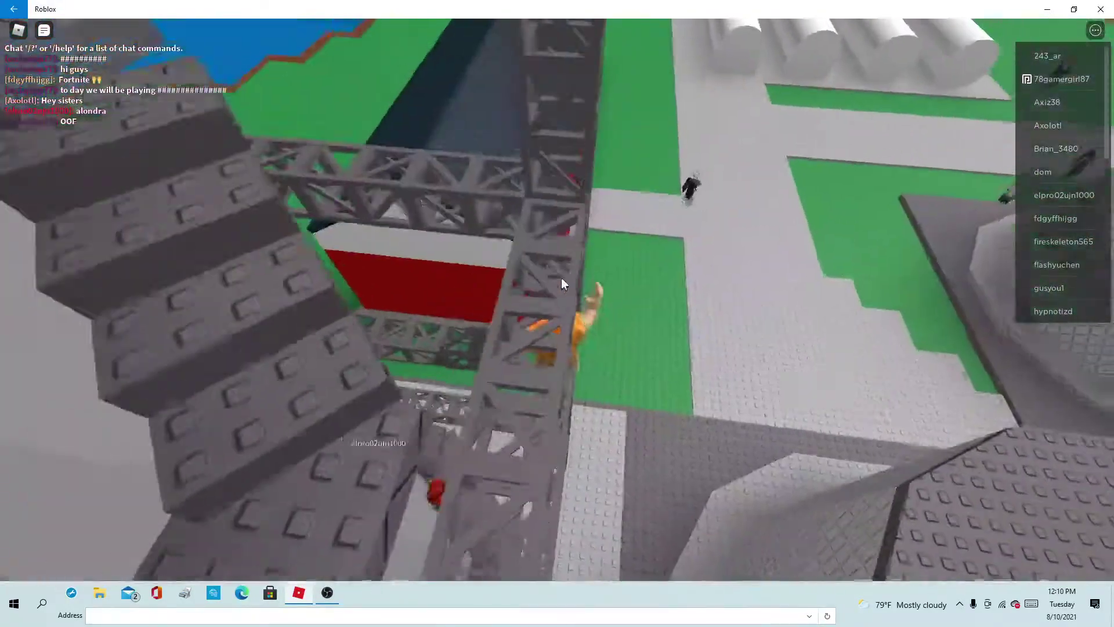
{"action": "key", "text": "w"}
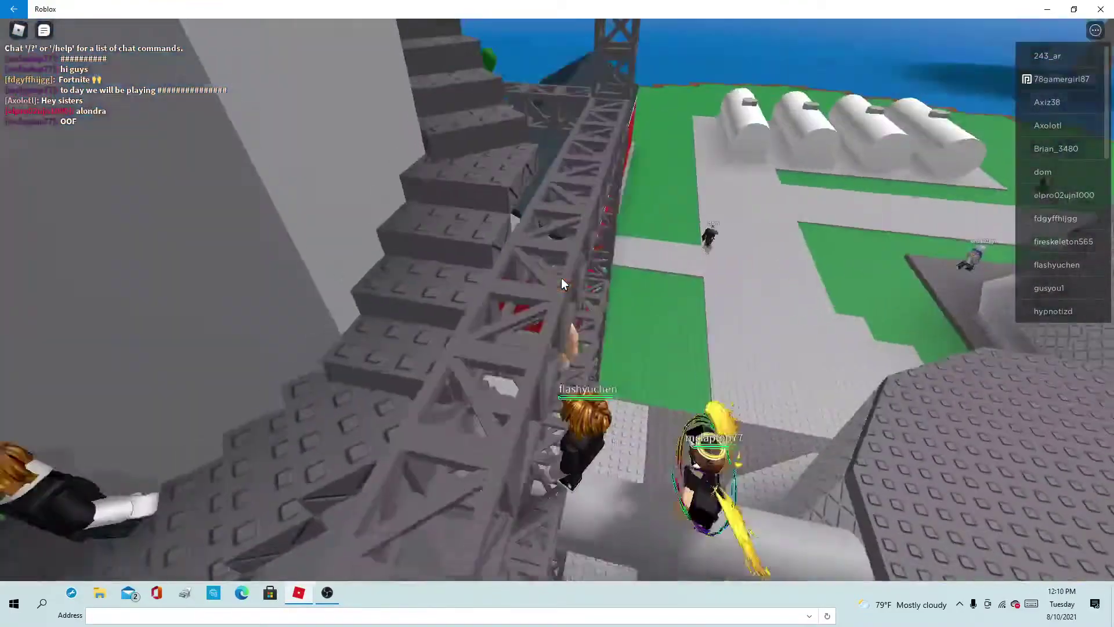
{"action": "key", "text": "w"}
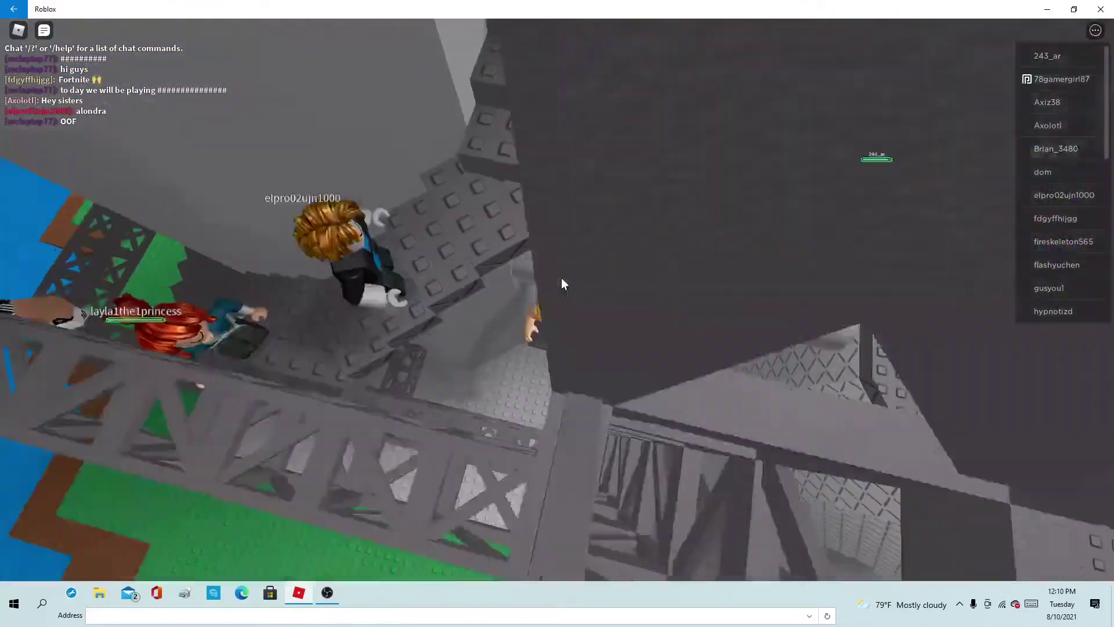
Step: Climb the spiral stairs beside the tower higher with the other players
{"action": "key", "text": "w"}
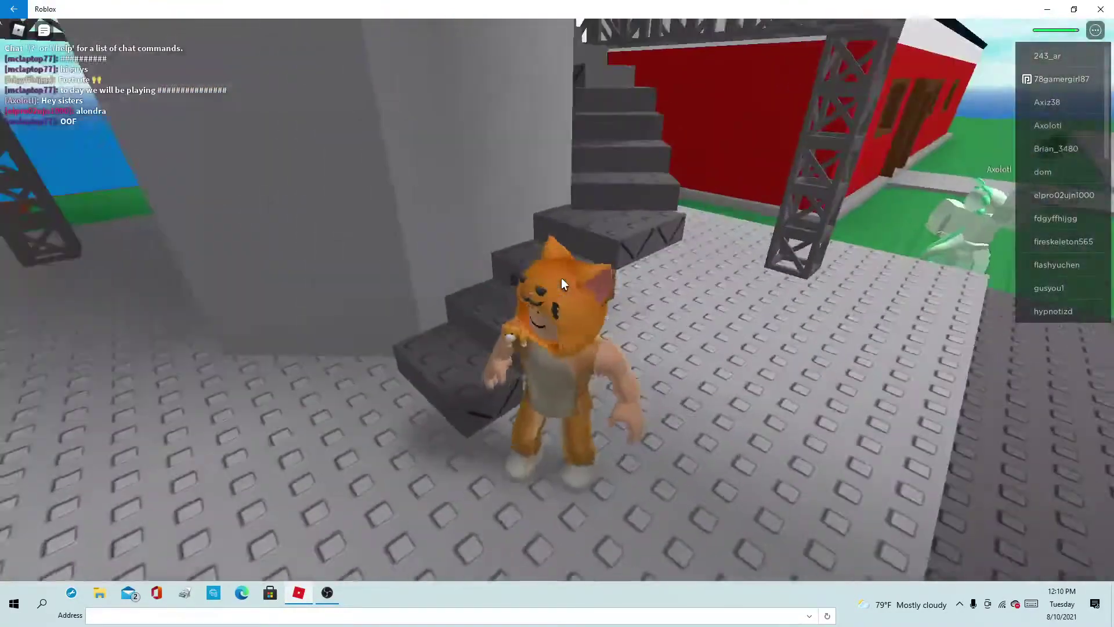
{"action": "key", "text": "w"}
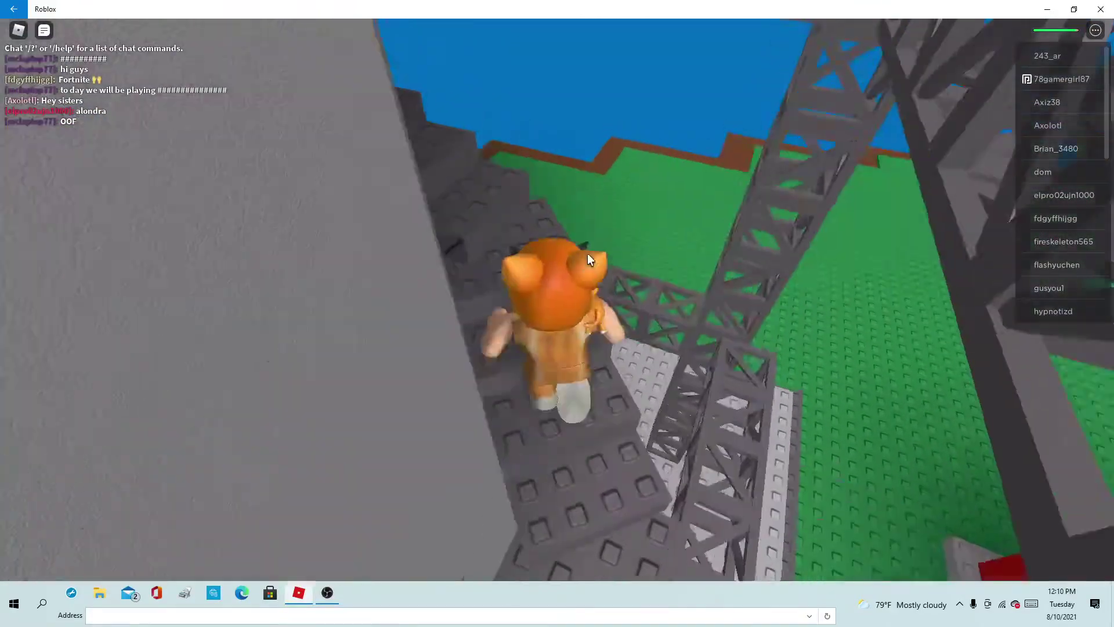
{"action": "key", "text": "w"}
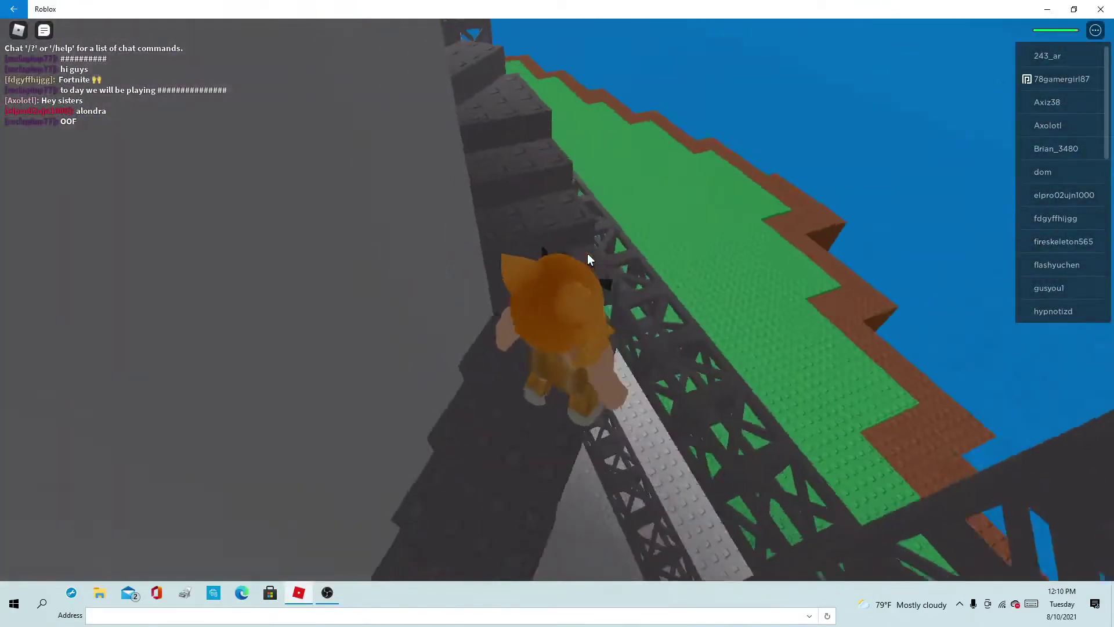
{"action": "key", "text": "w"}
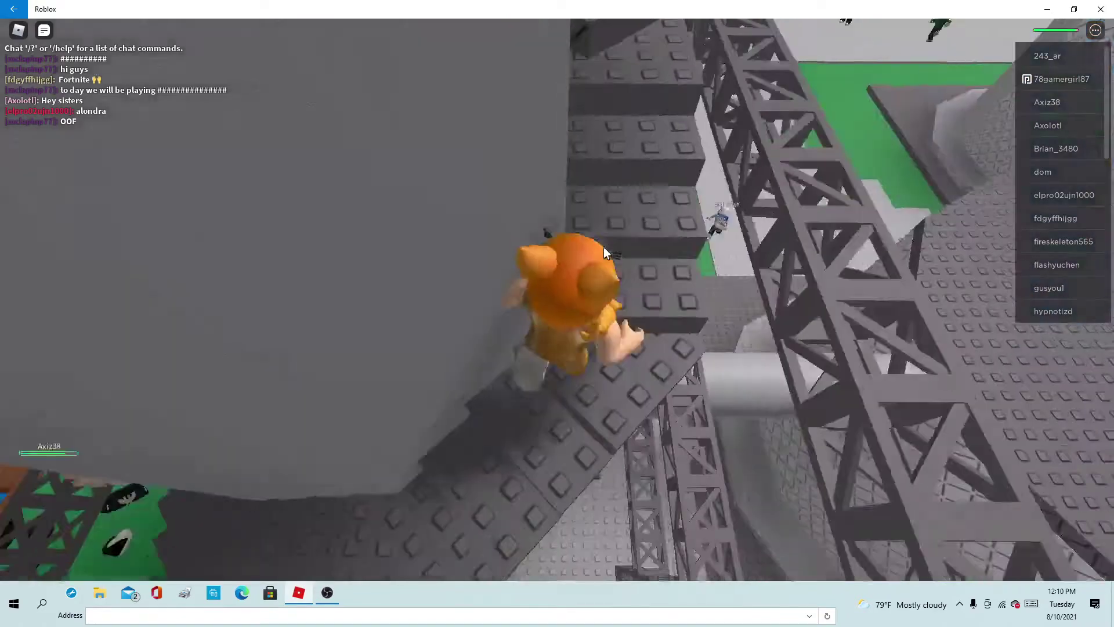
{"action": "key", "text": "w"}
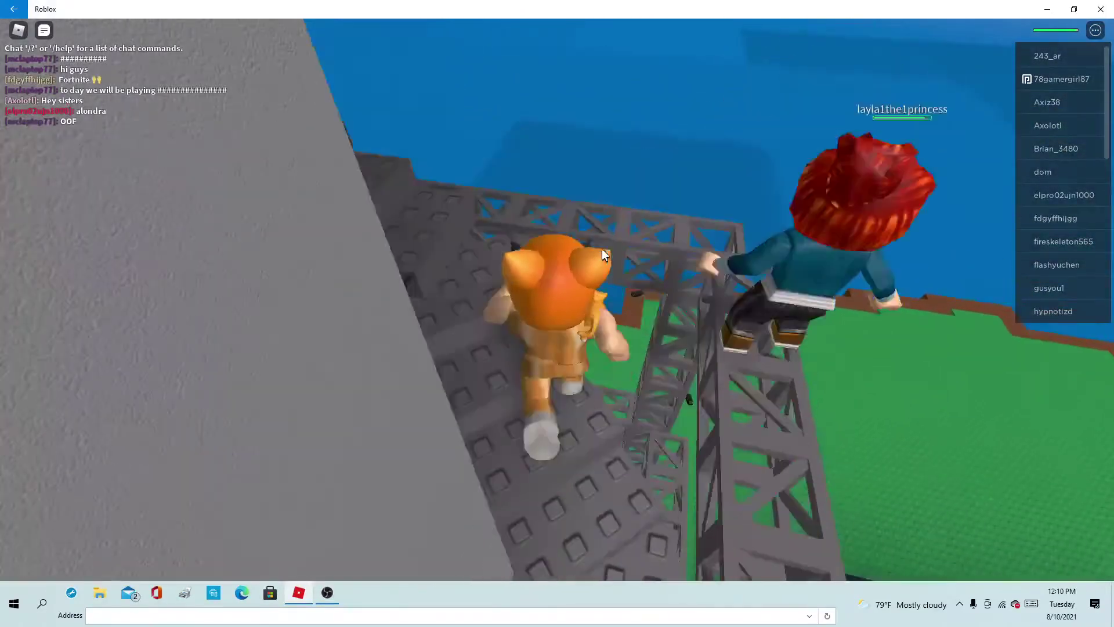
{"action": "key", "text": "w"}
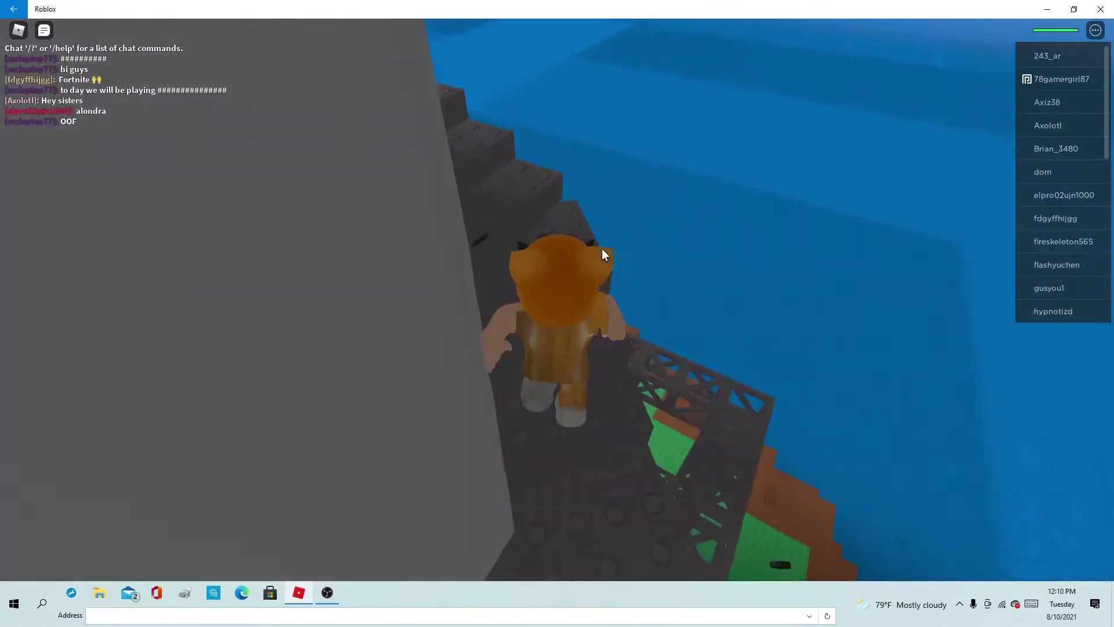
{"action": "key", "text": "w"}
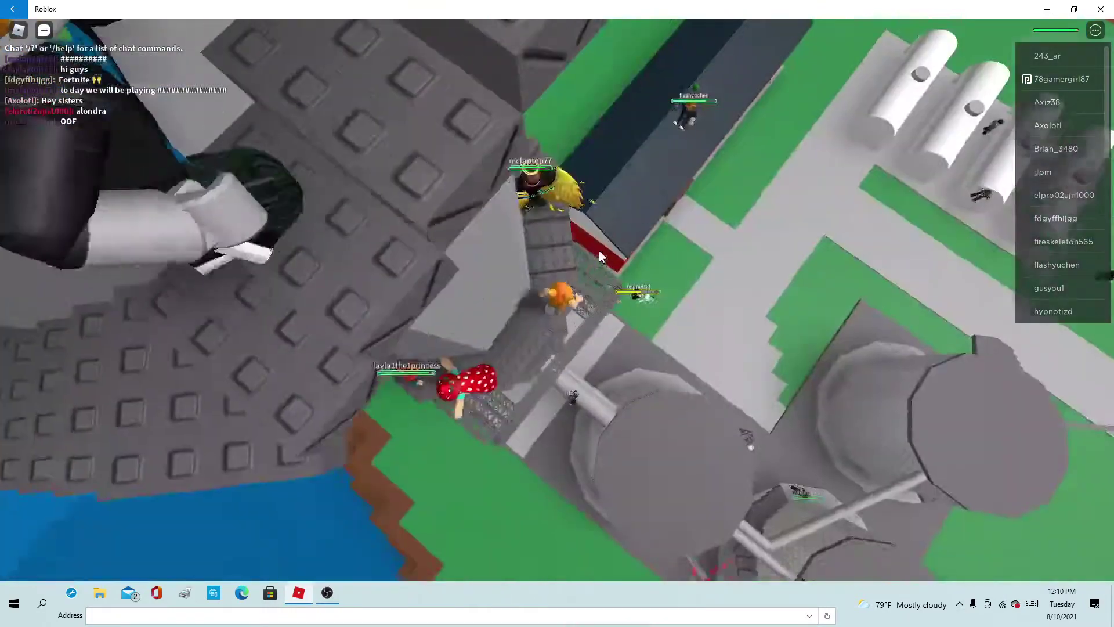
{"action": "key", "text": "w"}
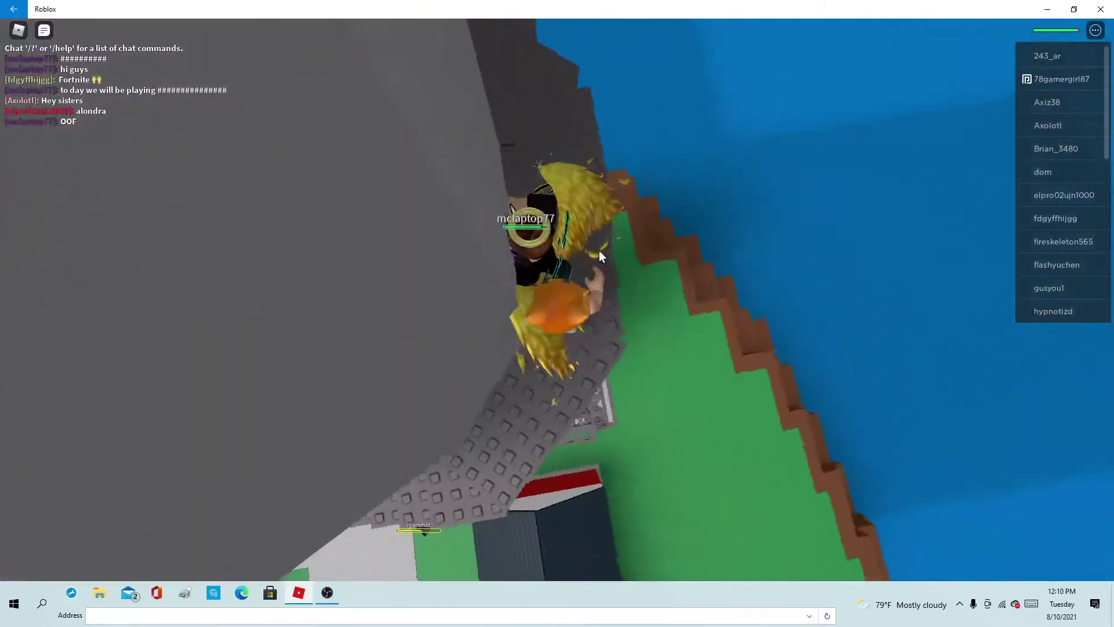
{"action": "key", "text": "w"}
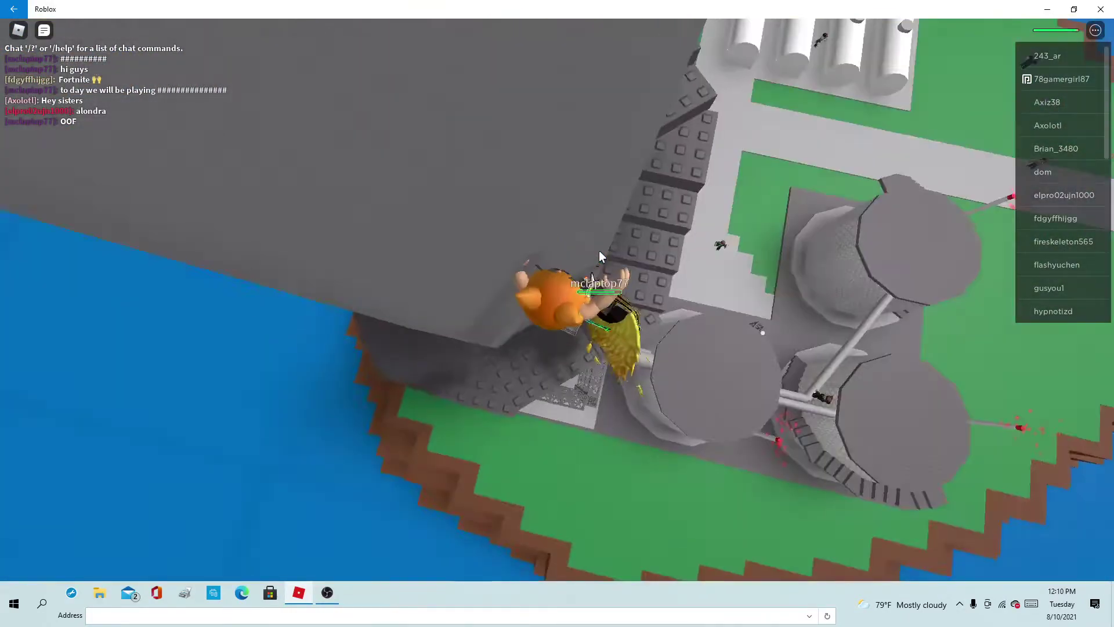
Step: Keep climbing the refinery tower's stairs to a high ledge during the tsunami warning
{"action": "key", "text": "w"}
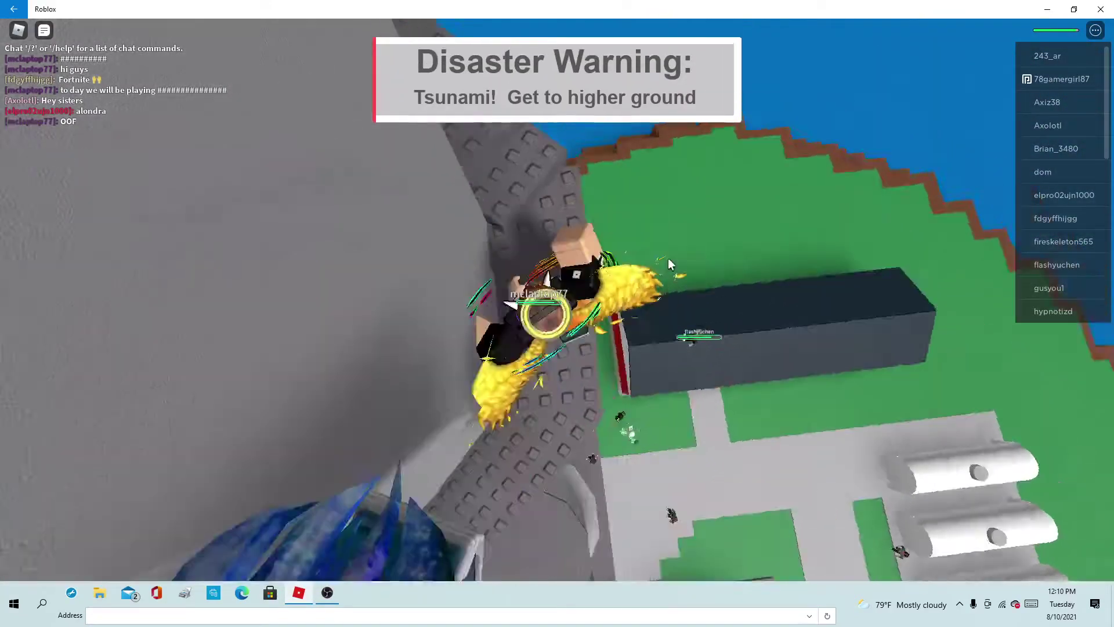
{"action": "key", "text": "w"}
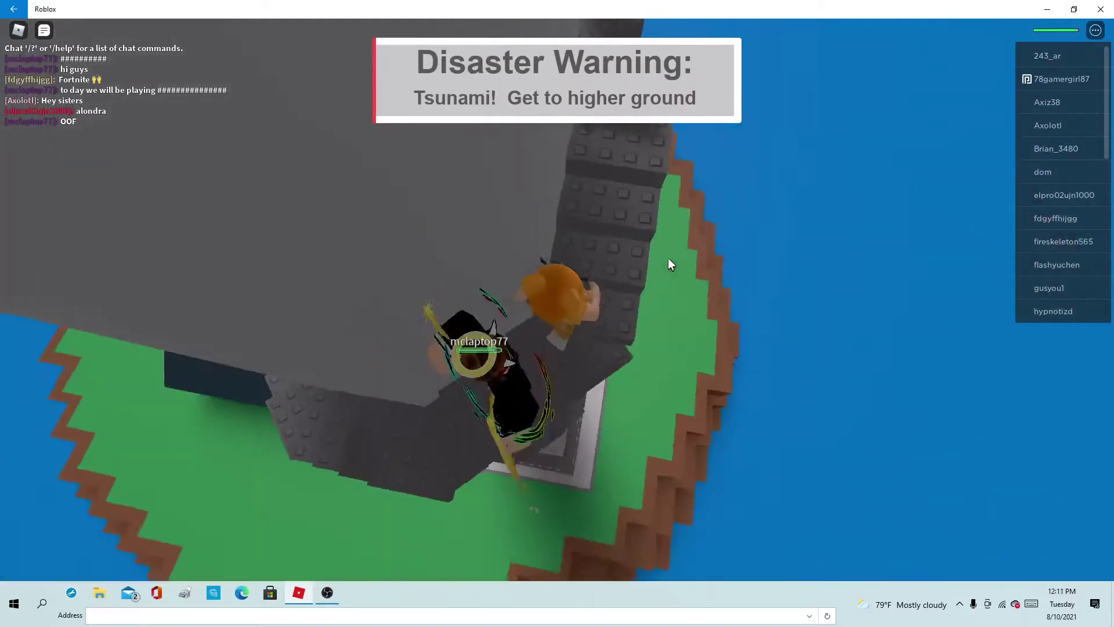
{"action": "key", "text": "w"}
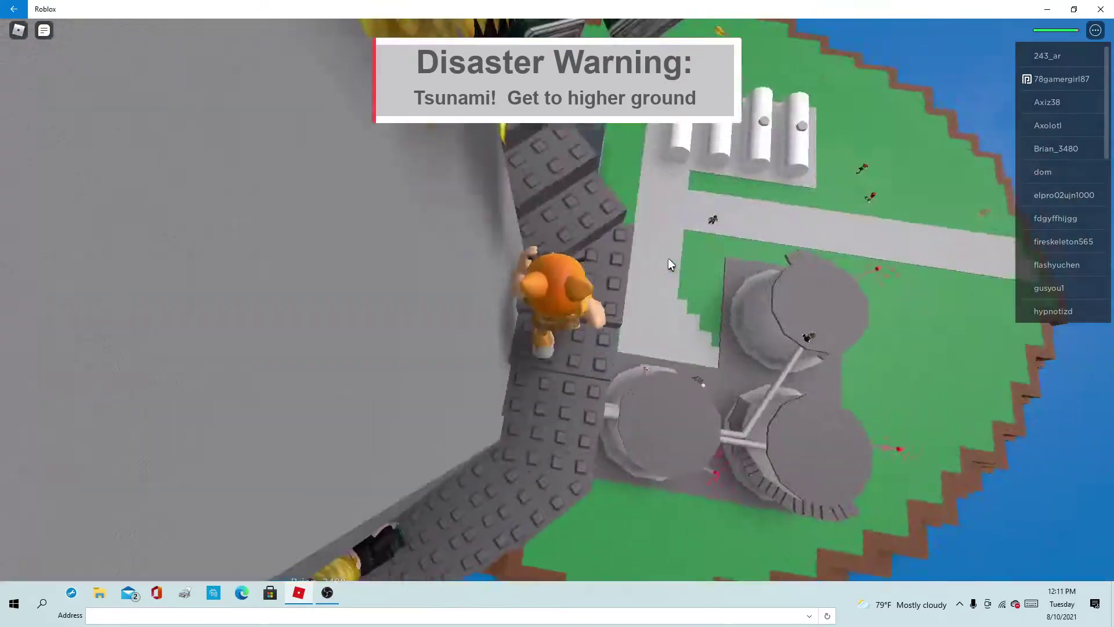
{"action": "key", "text": "w"}
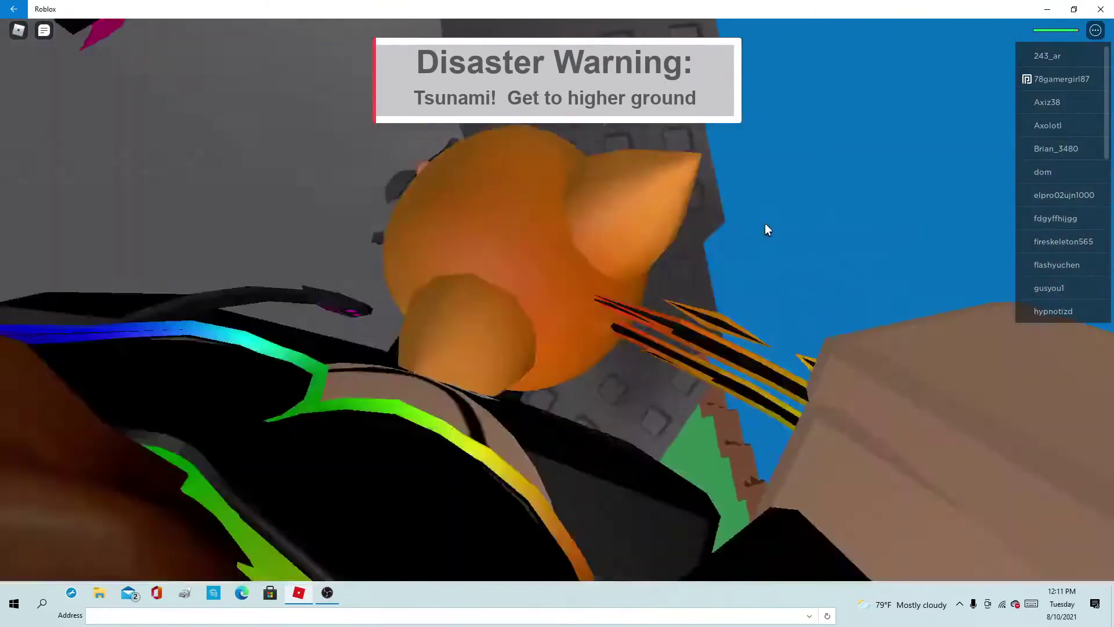
{"action": "key", "text": "w"}
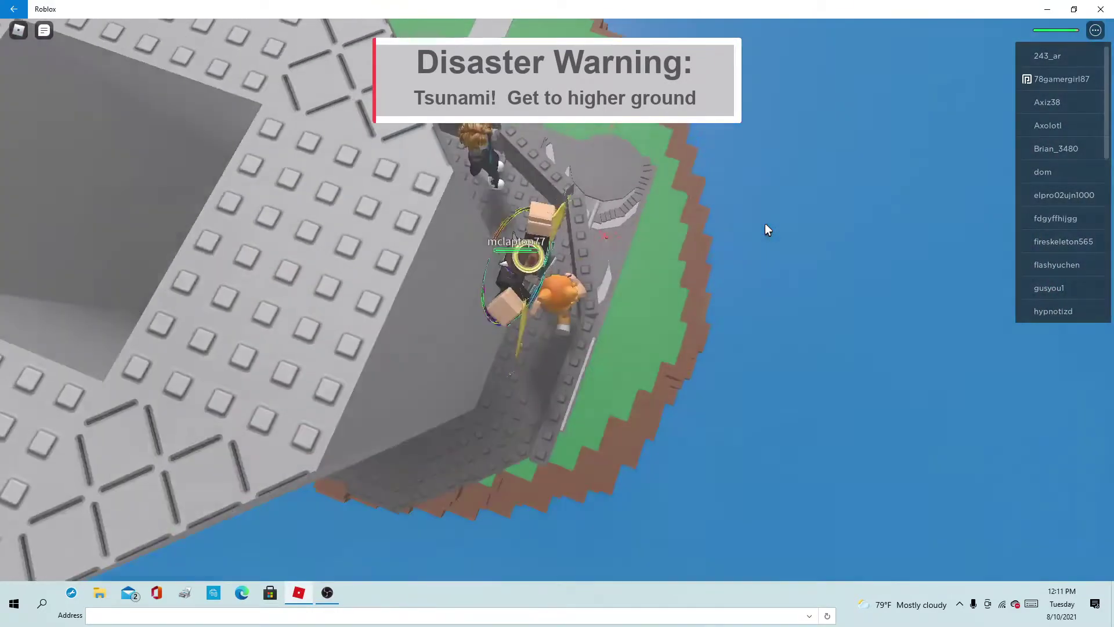
{"action": "key", "text": "w"}
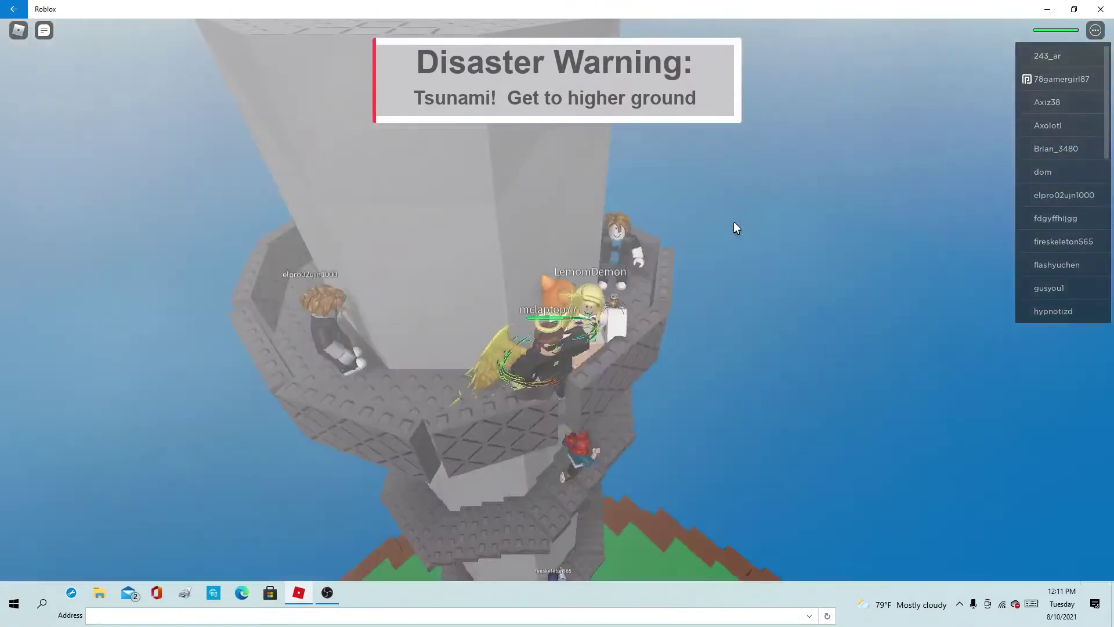
{"action": "scroll", "scroll_direction": "down", "scroll_amount": 3}
{"action": "scroll", "scroll_direction": "up", "scroll_amount": 3}
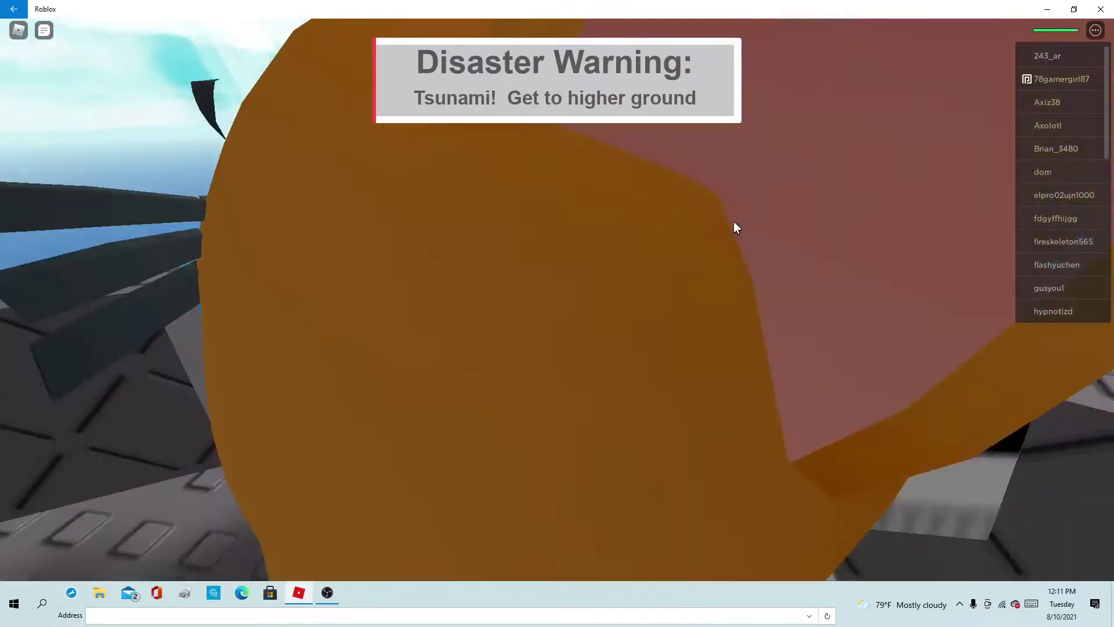
{"action": "scroll", "scroll_direction": "down", "scroll_amount": 3}
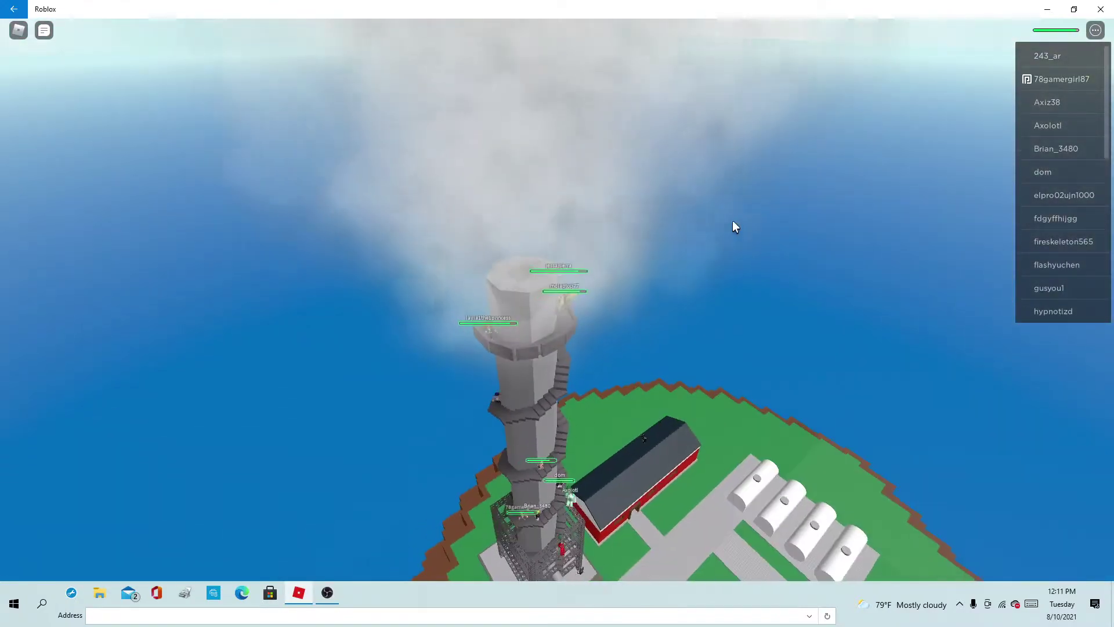
{"action": "scroll", "scroll_direction": "up", "scroll_amount": 3}
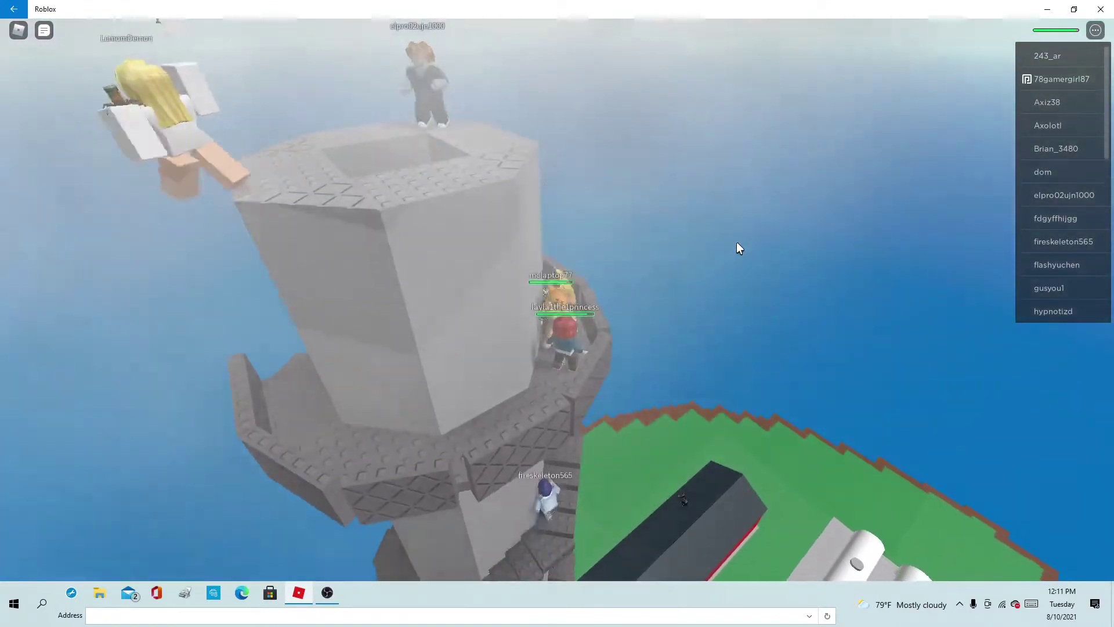
{"action": "scroll", "scroll_direction": "up", "scroll_amount": 3}
{"action": "scroll", "scroll_direction": "down", "scroll_amount": 3}
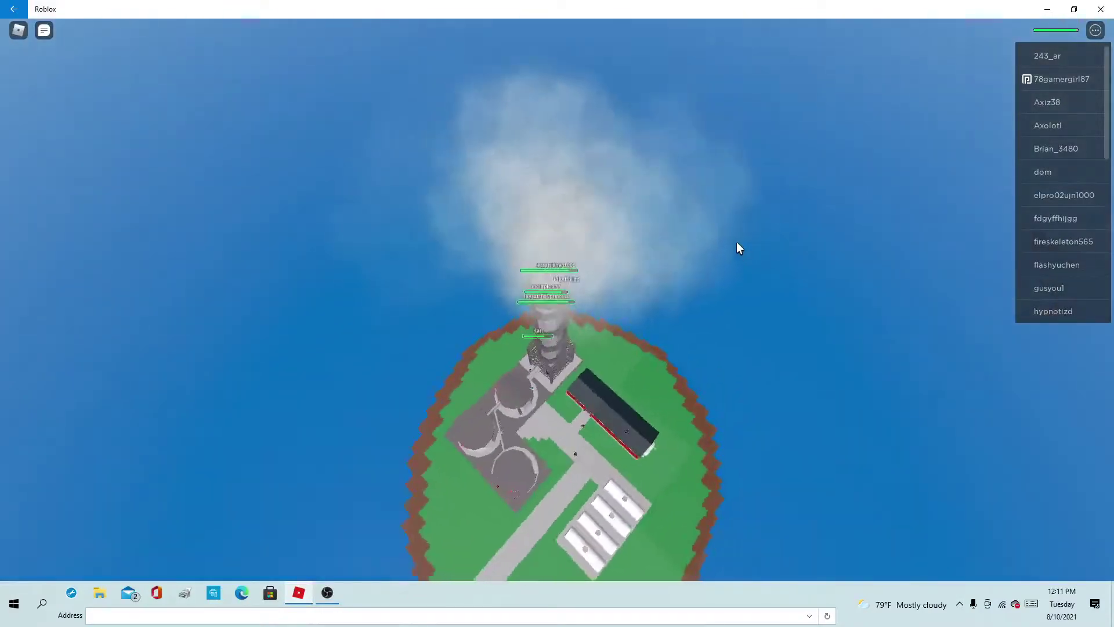
{"action": "scroll", "scroll_direction": "up", "scroll_amount": 3}
{"action": "scroll", "scroll_direction": "up", "scroll_amount": 3}
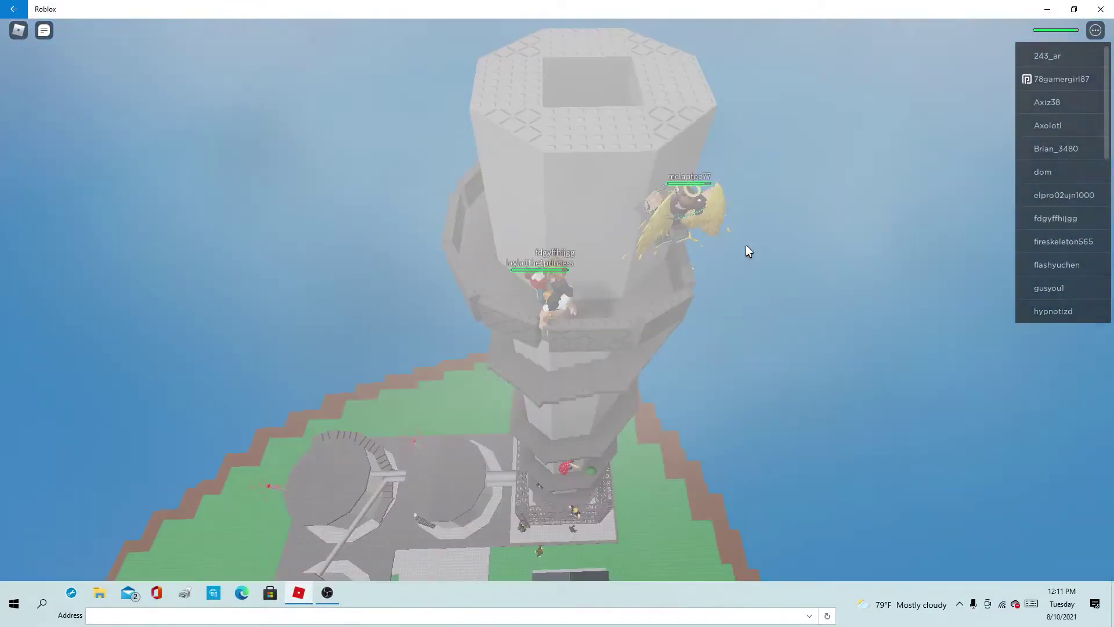
{"action": "scroll", "scroll_direction": "up", "scroll_amount": 3}
{"action": "scroll", "scroll_direction": "down", "scroll_amount": 3}
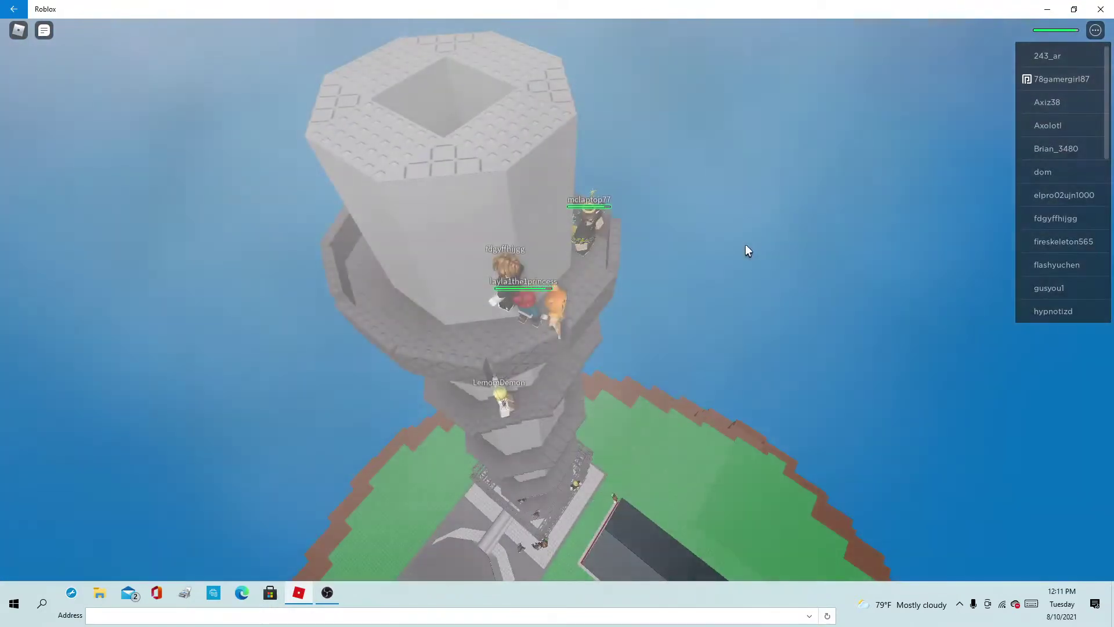
{"action": "scroll", "scroll_direction": "up", "scroll_amount": 3}
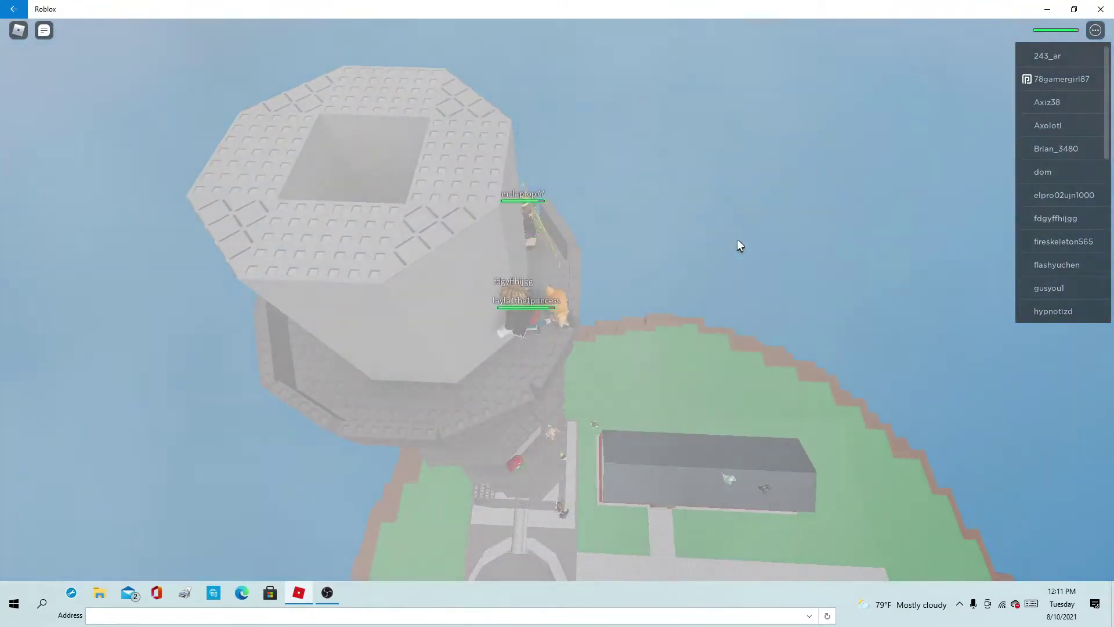
{"action": "scroll", "scroll_direction": "down", "scroll_amount": 3}
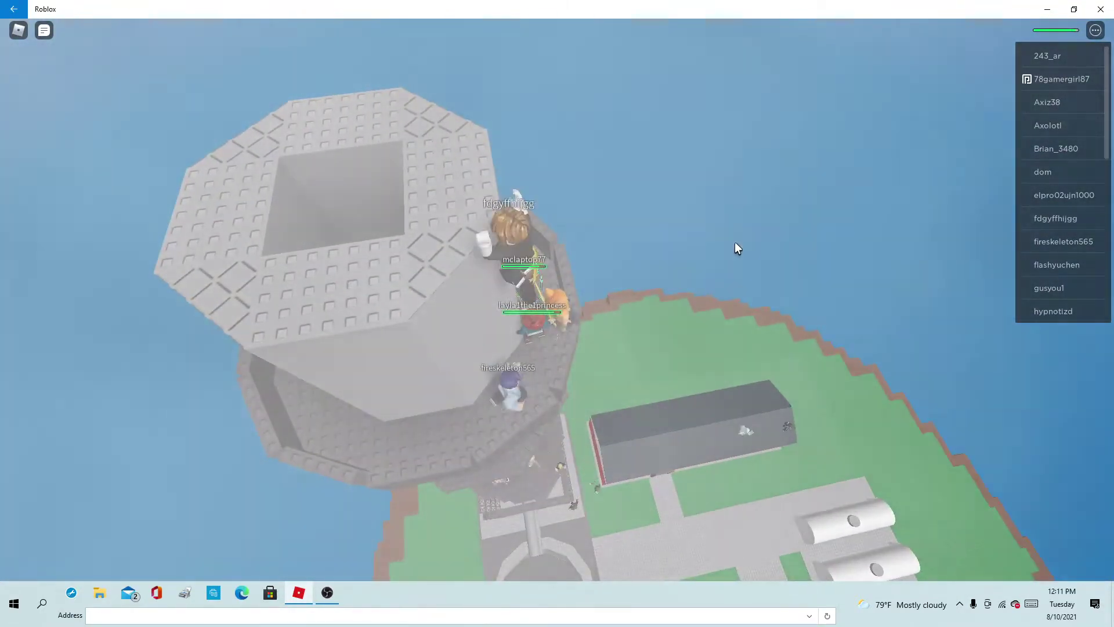
{"action": "scroll", "scroll_direction": "down", "scroll_amount": 3}
{"action": "scroll", "scroll_direction": "up", "scroll_amount": 3}
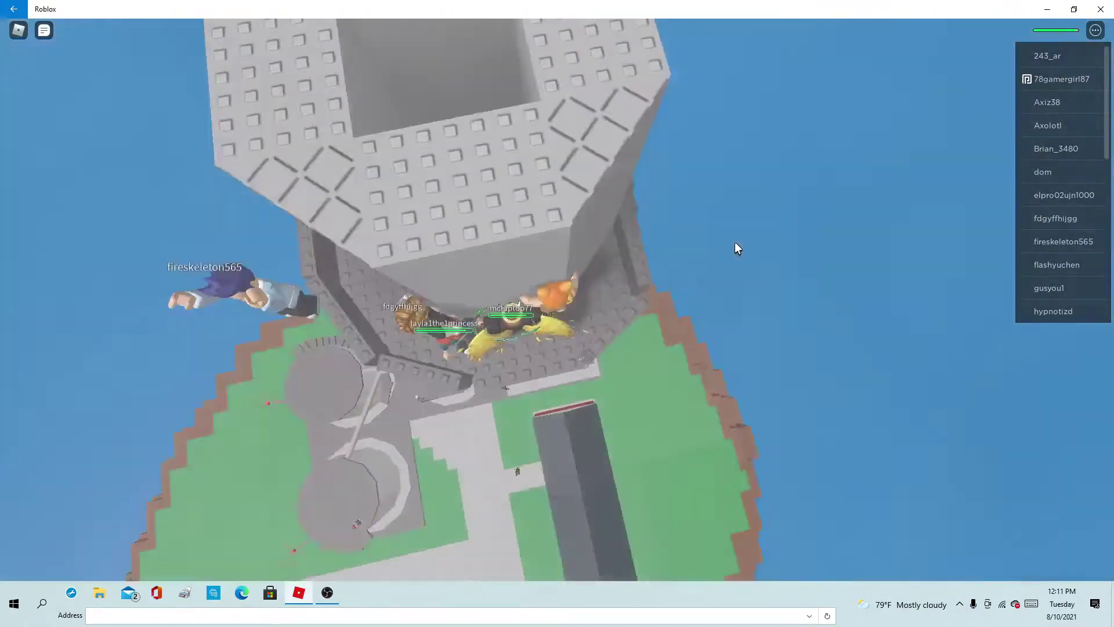
{"action": "scroll", "scroll_direction": "down", "scroll_amount": 3}
{"action": "scroll", "scroll_direction": "up", "scroll_amount": 3}
Step: Orbit the camera to watch players on the refinery tower during the tsunami
{"action": "left_click_drag", "start_coordinate": [733, 242], "coordinate": [572, 312]}
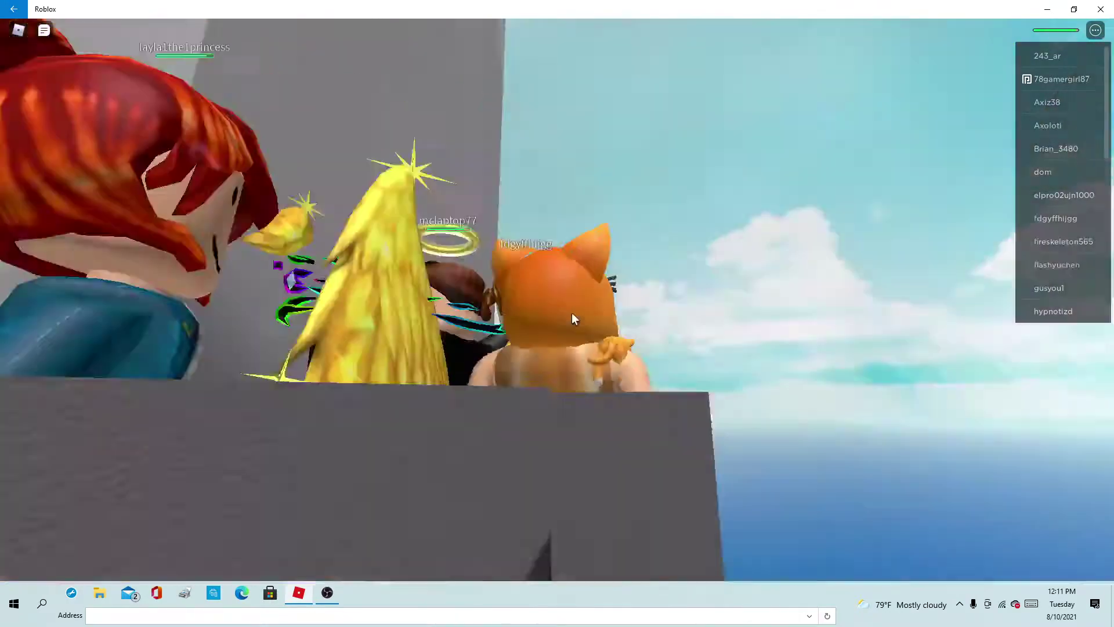
{"action": "scroll", "scroll_direction": "down", "scroll_amount": 3}
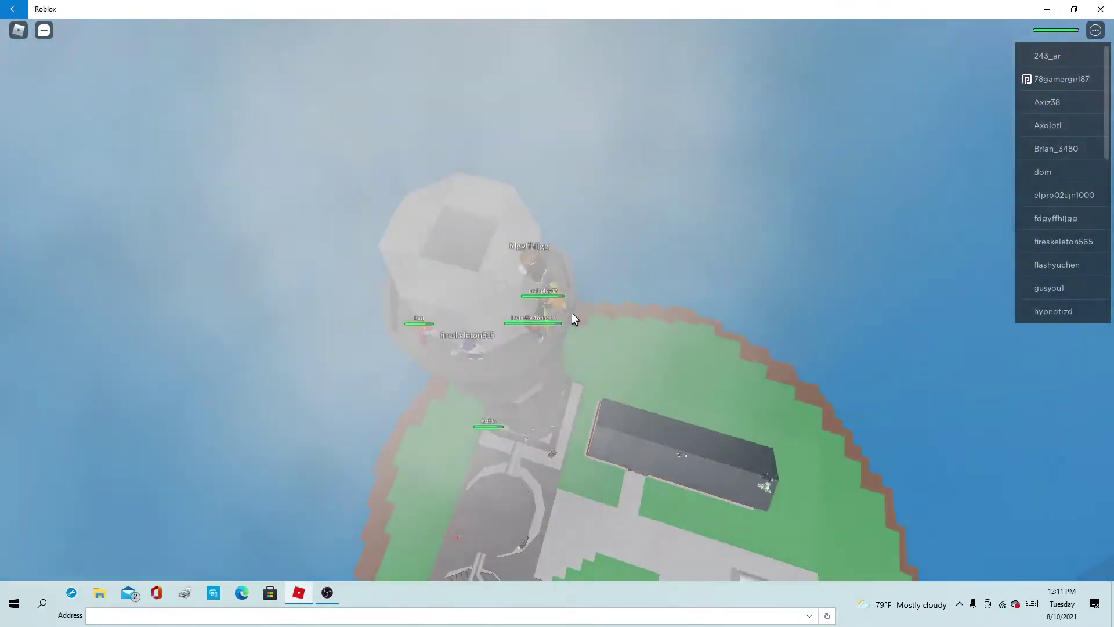
{"action": "scroll", "scroll_direction": "up", "scroll_amount": 3}
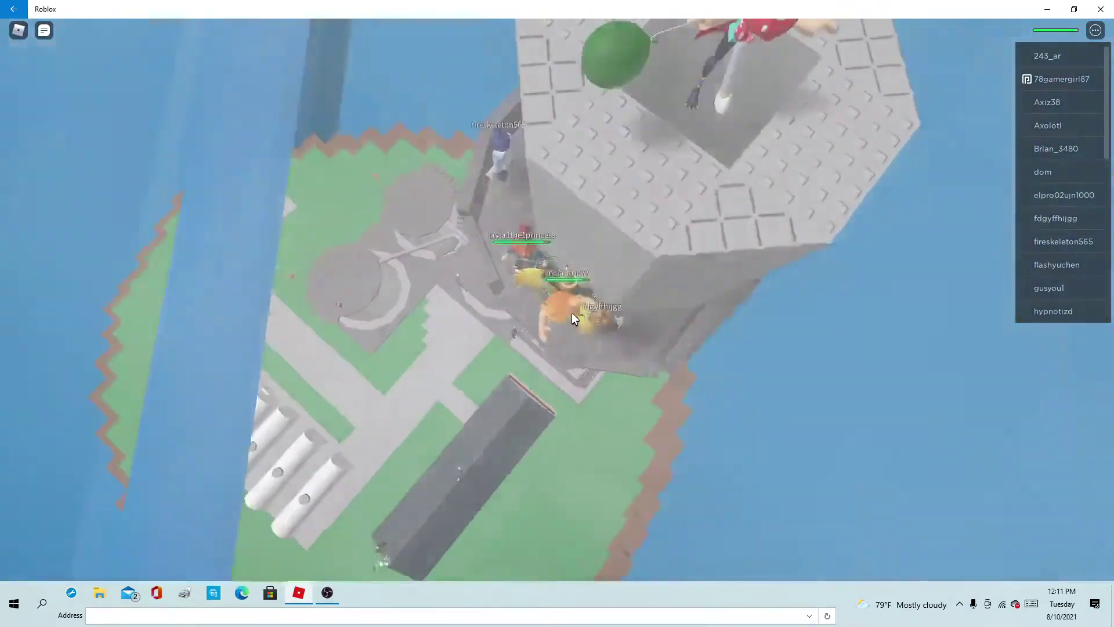
{"action": "scroll", "scroll_direction": "down", "scroll_amount": 3}
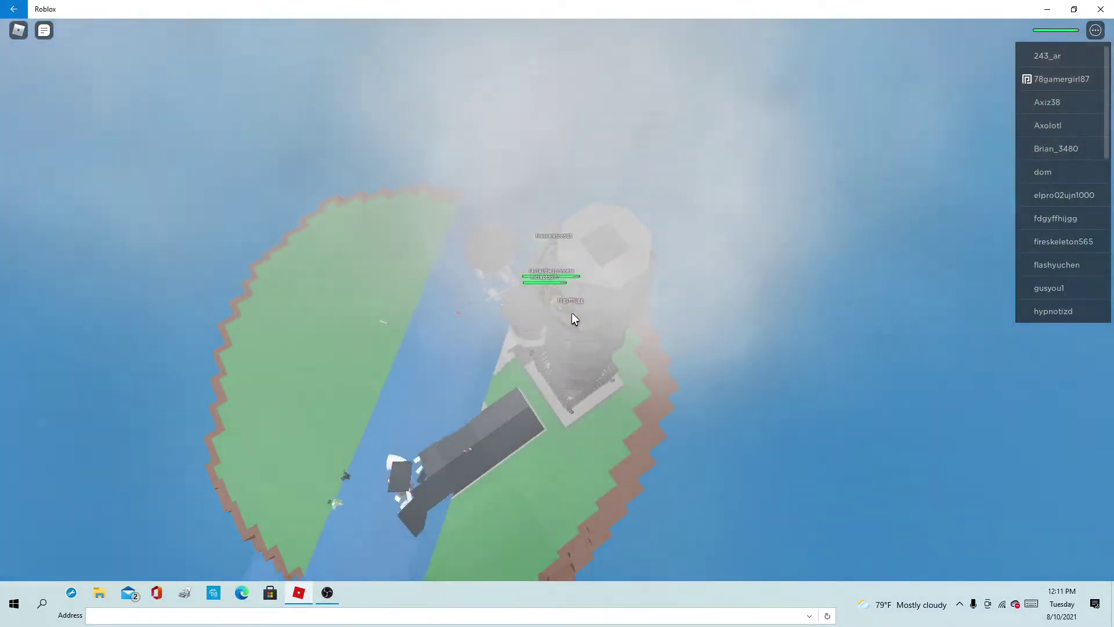
{"action": "scroll", "scroll_direction": "up", "scroll_amount": 3}
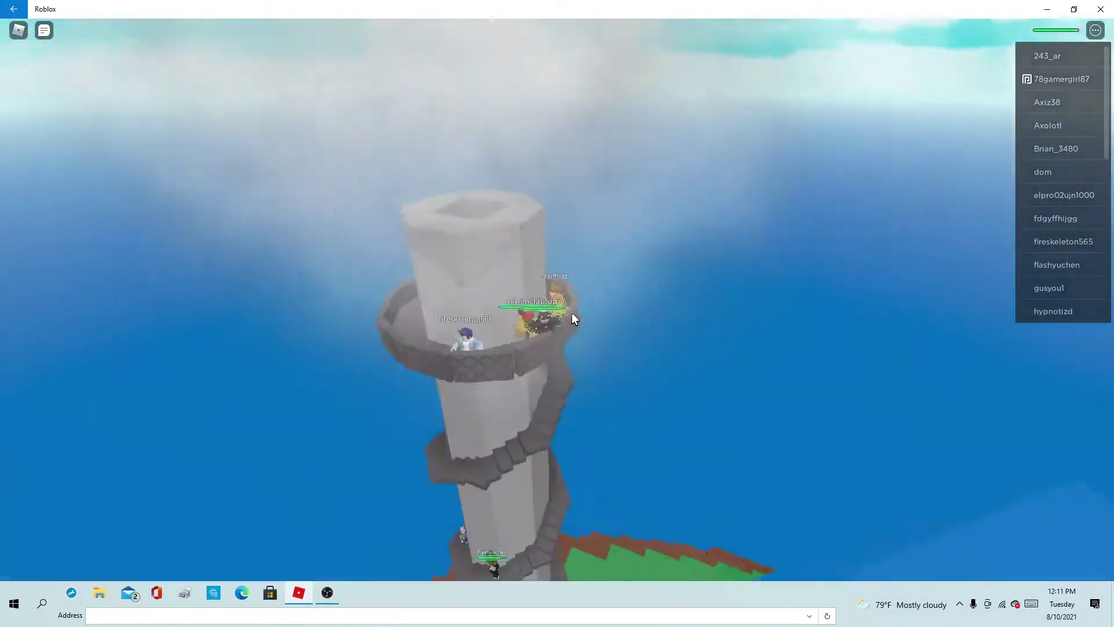
{"action": "scroll", "scroll_direction": "down", "scroll_amount": 3}
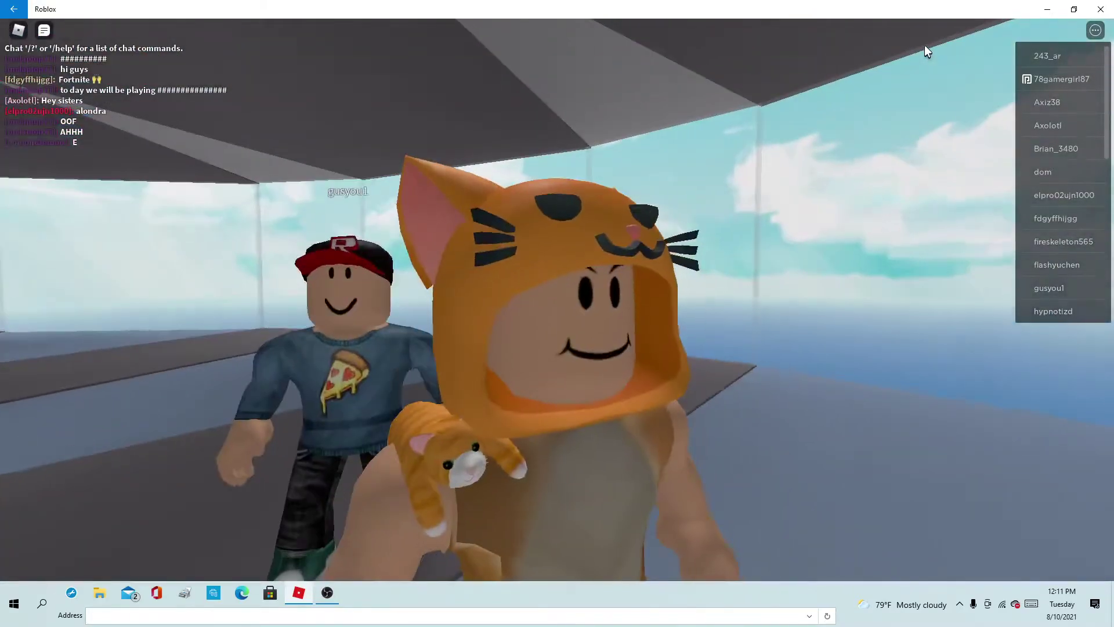
Step: Run up the blue stairs, across the grey striped platform, and off its edge into the water
{"action": "key", "text": "w"}
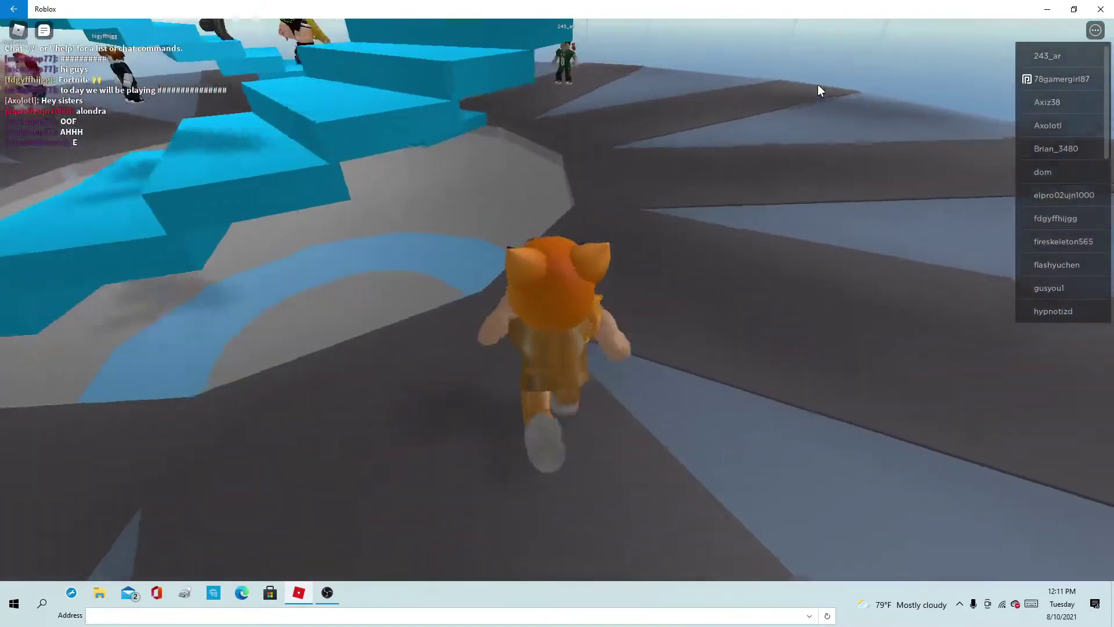
{"action": "key", "text": "w"}
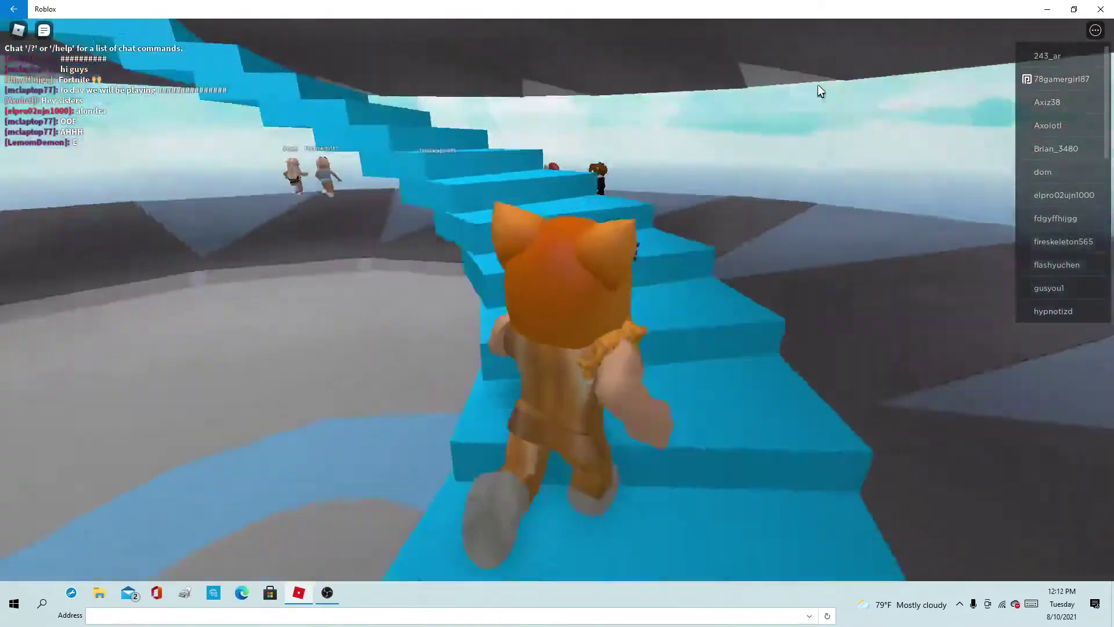
{"action": "key", "text": "w"}
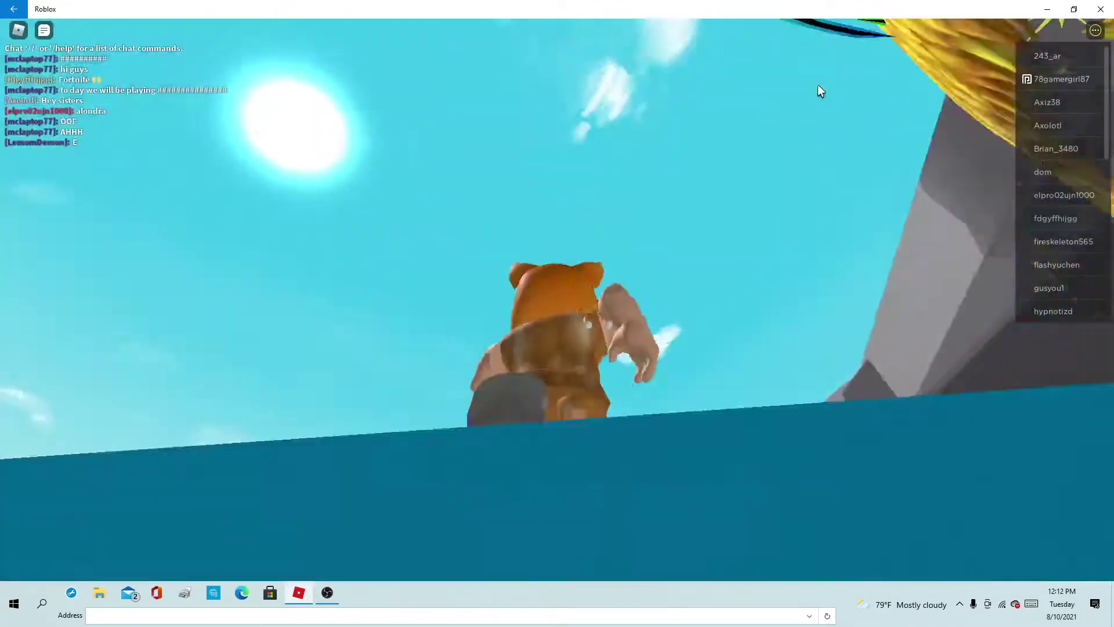
{"action": "key", "text": "w"}
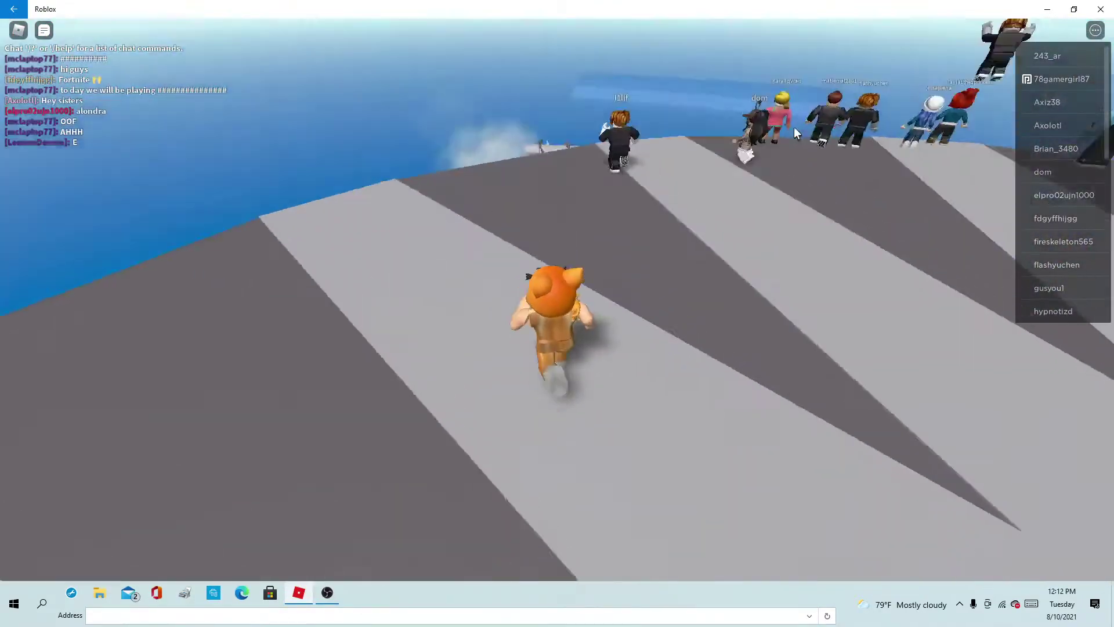
{"action": "key", "text": "w"}
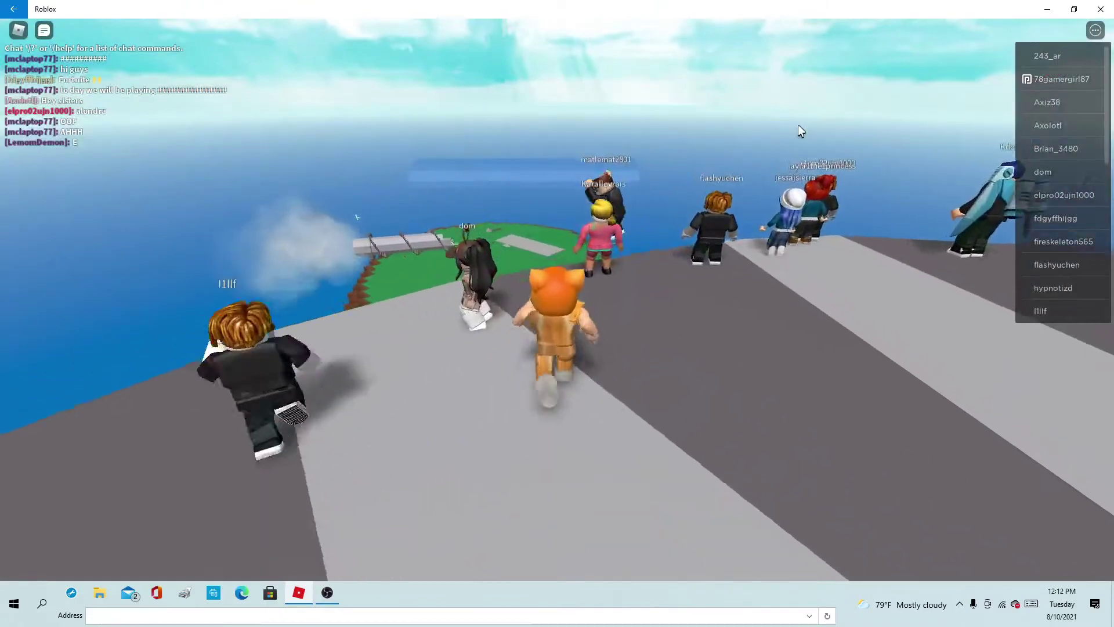
{"action": "key", "text": "w"}
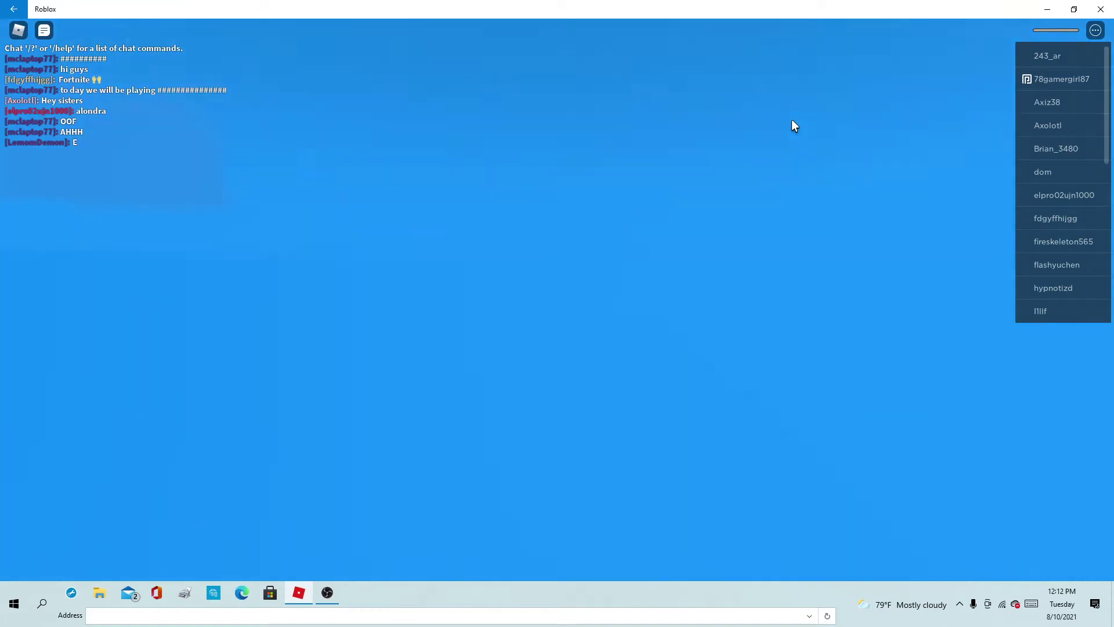
Step: After respawning, climb the blue spiral staircase to the top deck and turn back
{"action": "key", "text": "w"}
{"action": "key", "text": "w"}
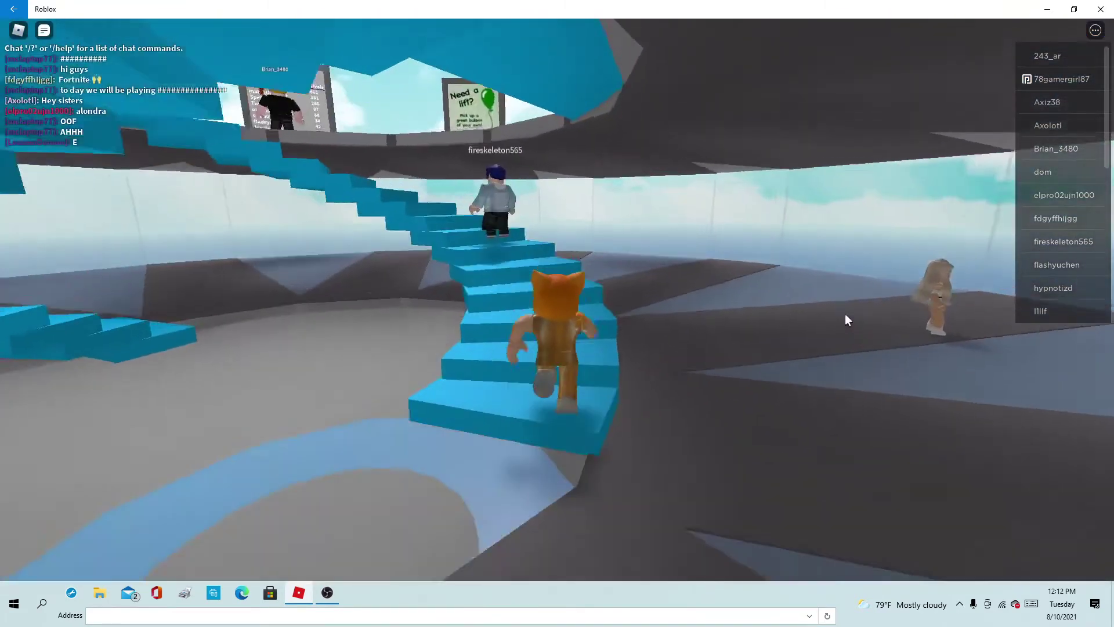
{"action": "key", "text": "w"}
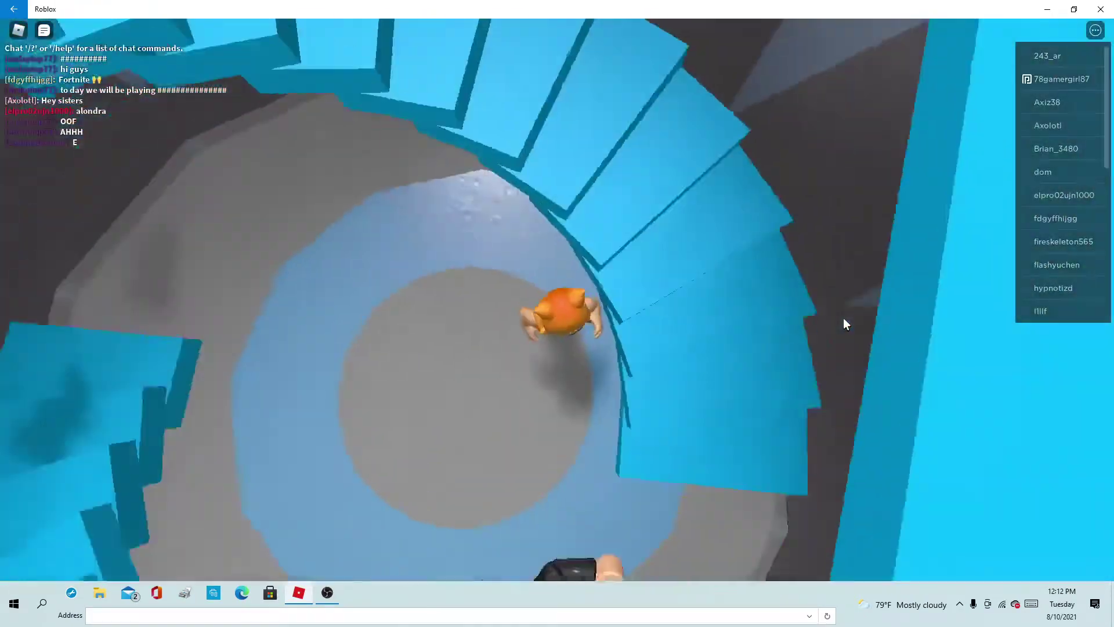
{"action": "key", "text": "w"}
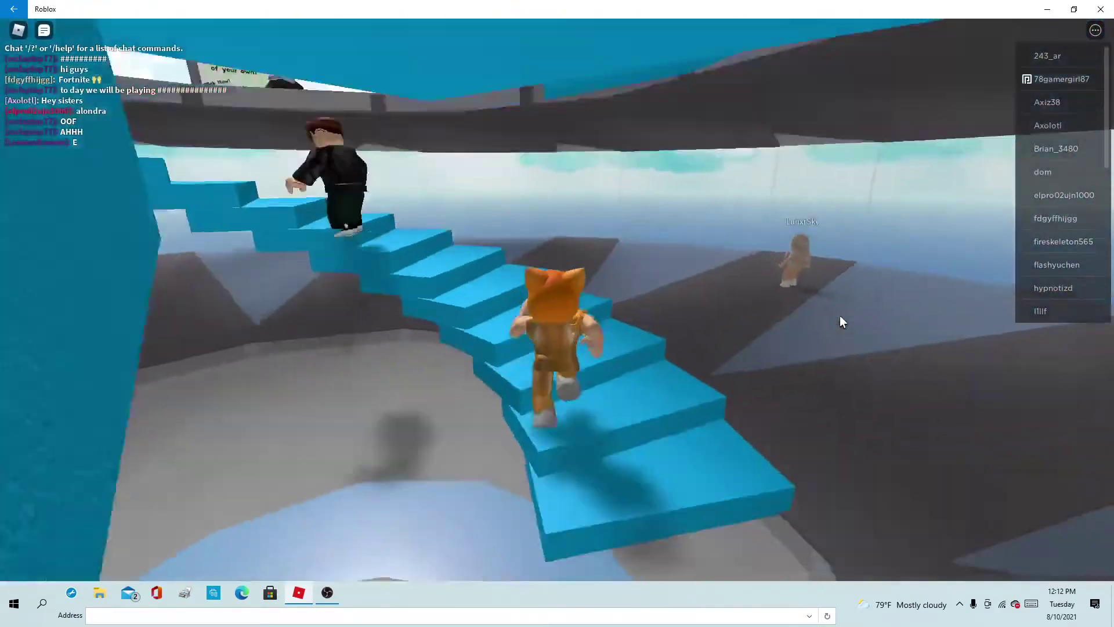
{"action": "key", "text": "w"}
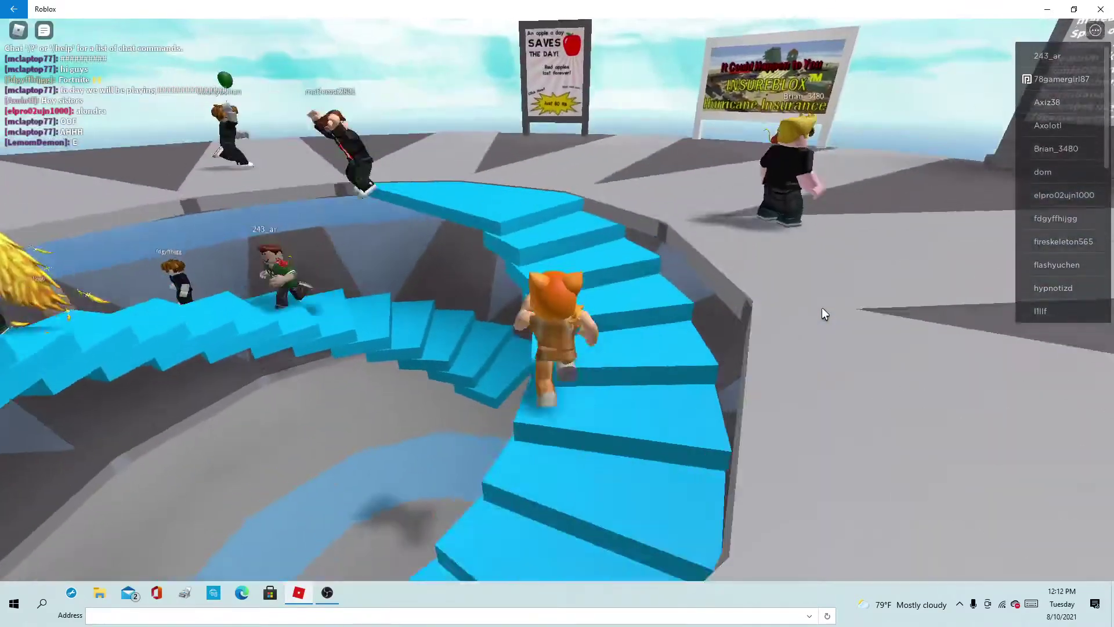
{"action": "key", "text": "w"}
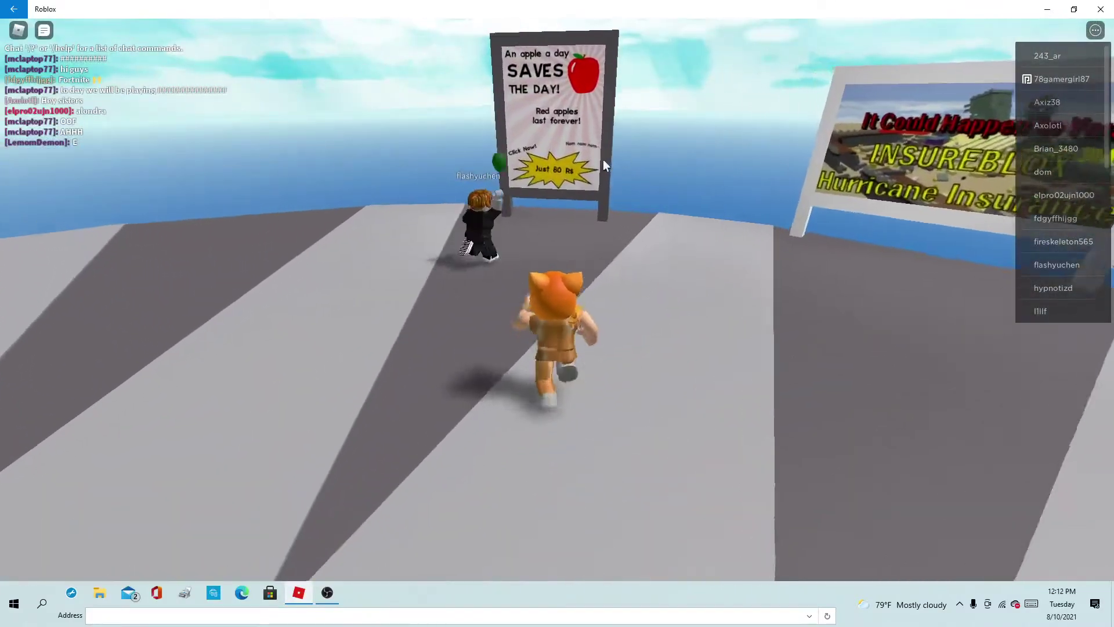
{"action": "key", "text": "s"}
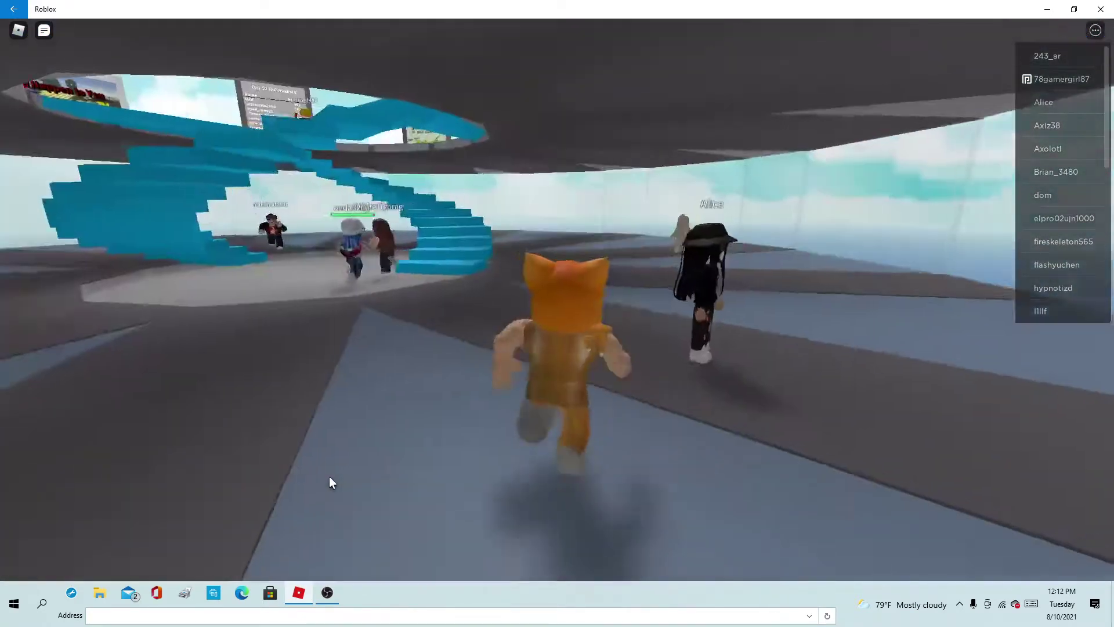
Step: Walk into the green-walled house and through the bedroom in first-person view
{"action": "key", "text": "w"}
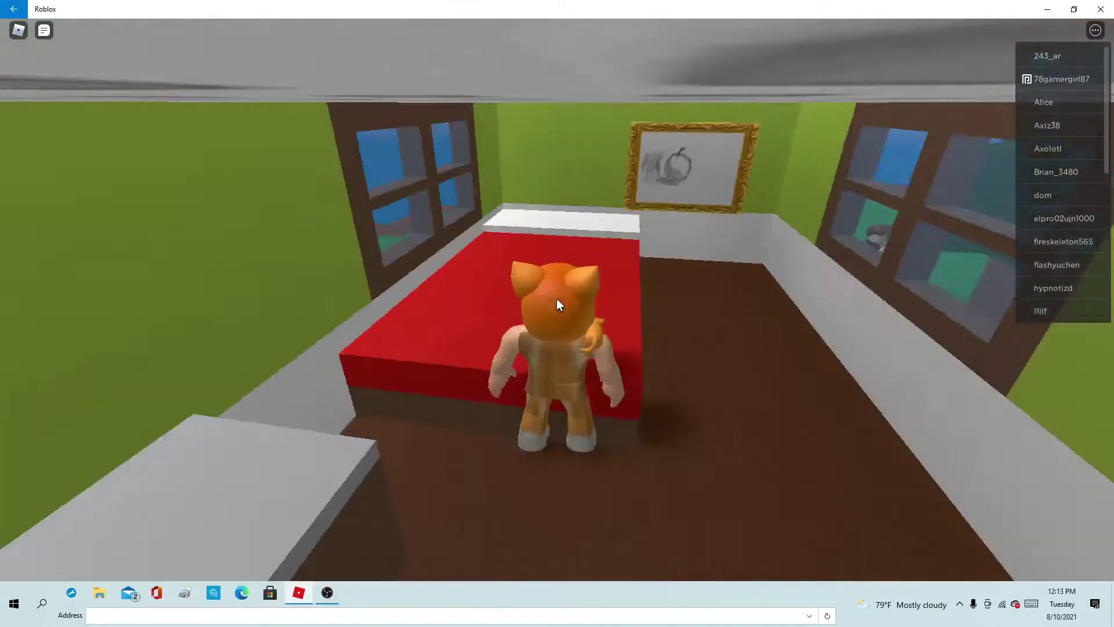
{"action": "scroll", "scroll_direction": "up", "scroll_amount": 3}
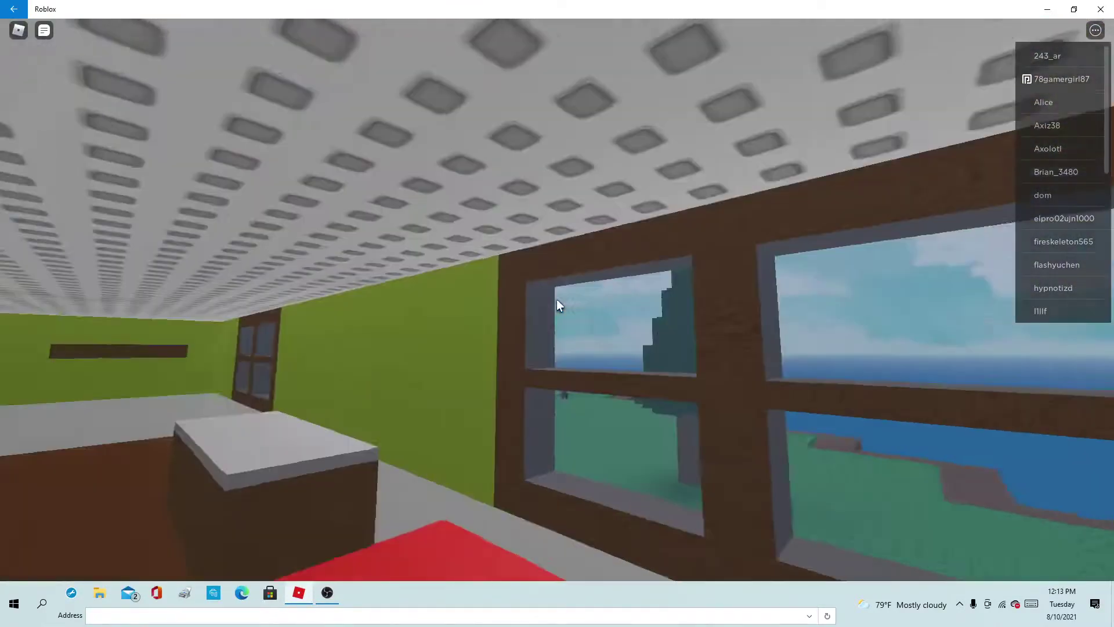
{"action": "key", "text": "w"}
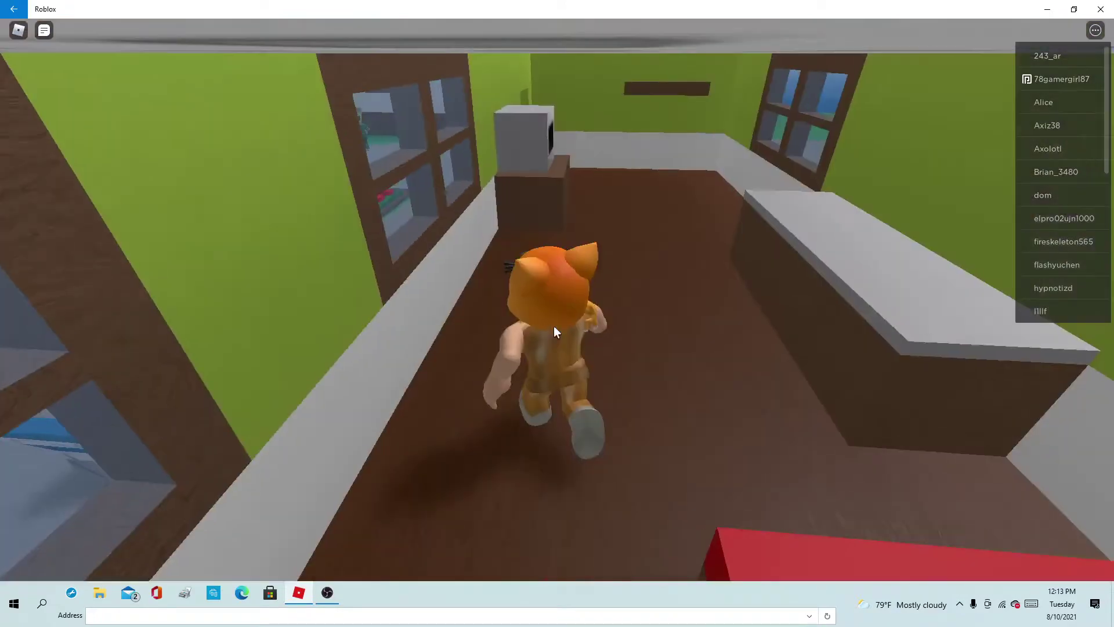
{"action": "scroll", "scroll_direction": "up", "scroll_amount": 3}
{"action": "scroll", "scroll_direction": "up", "scroll_amount": 3}
{"action": "key", "text": "w"}
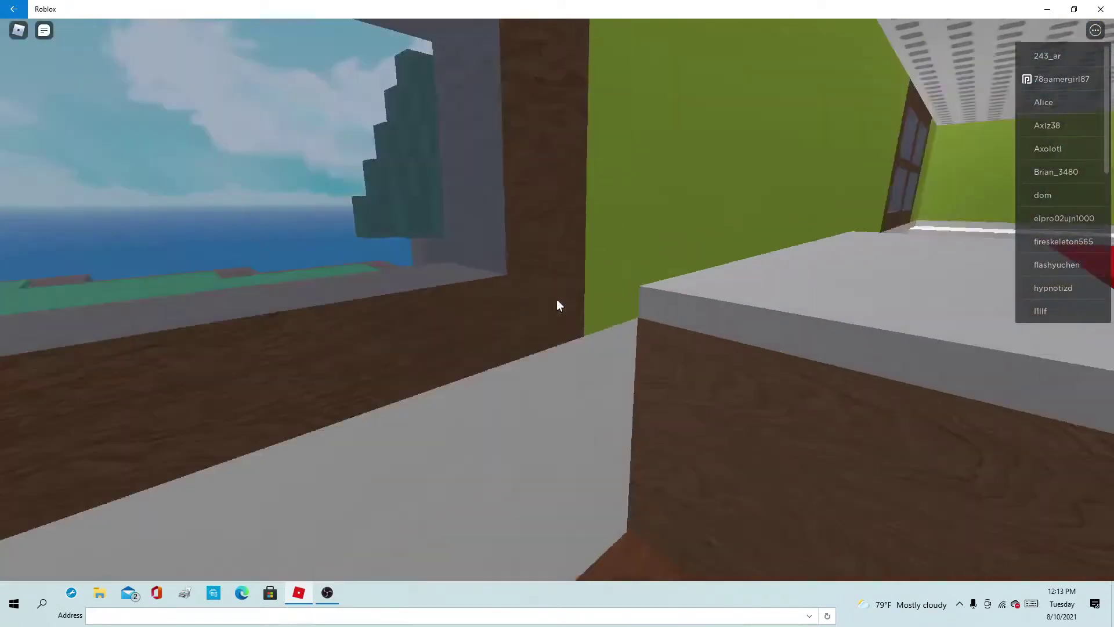
{"action": "key", "text": "w"}
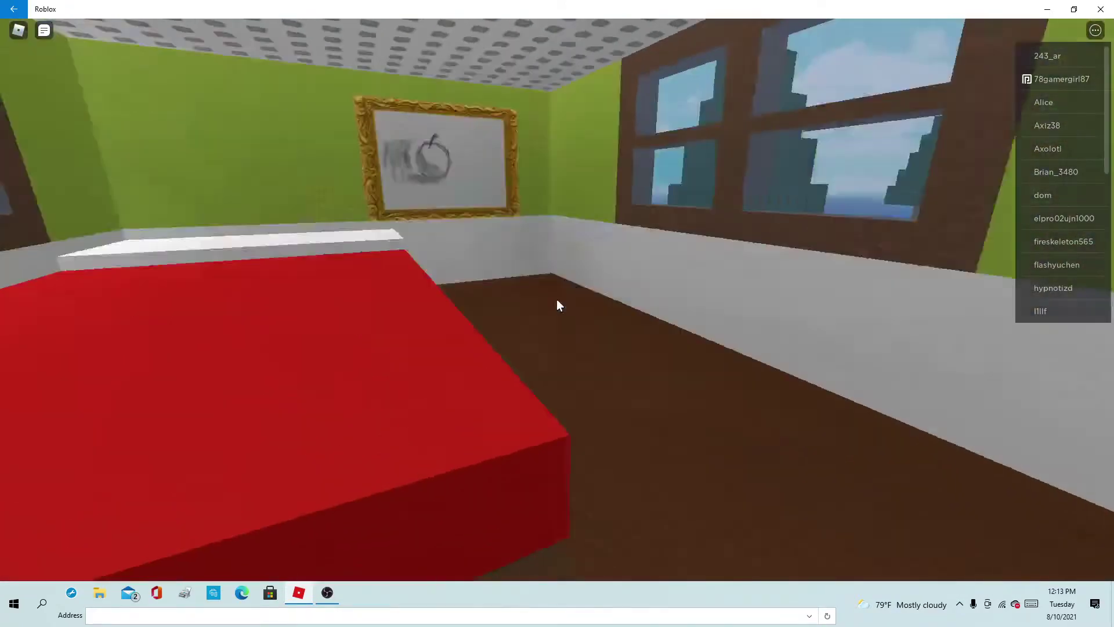
{"action": "scroll", "scroll_direction": "down", "scroll_amount": 3}
{"action": "scroll", "scroll_direction": "up", "scroll_amount": 3}
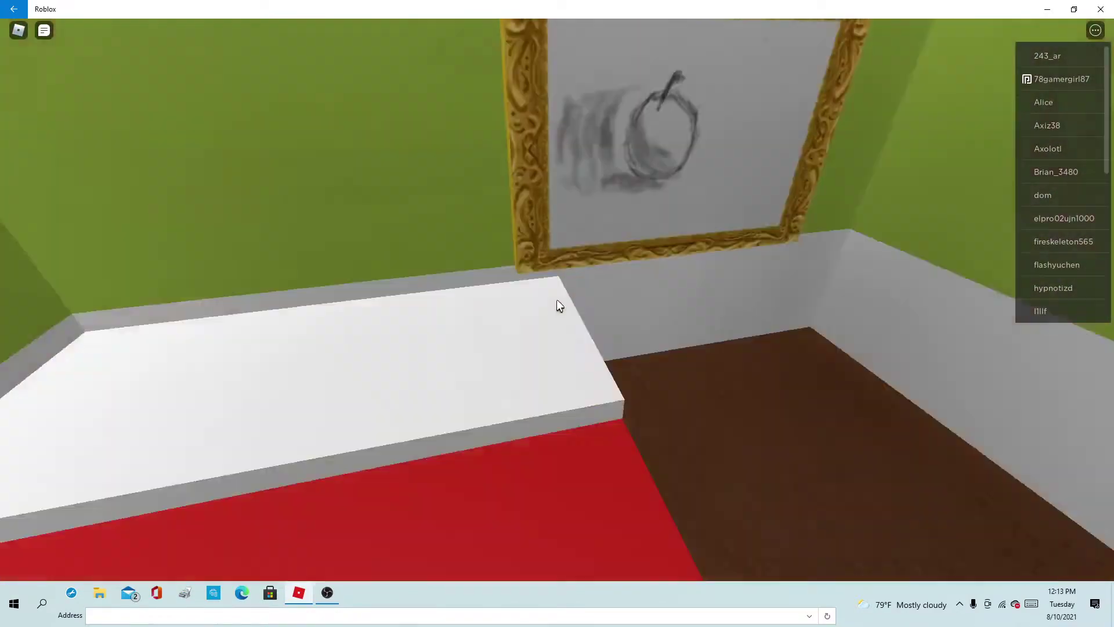
Step: Look around the bedroom at the framed apple drawing, red bed and windows
{"action": "key", "text": "w"}
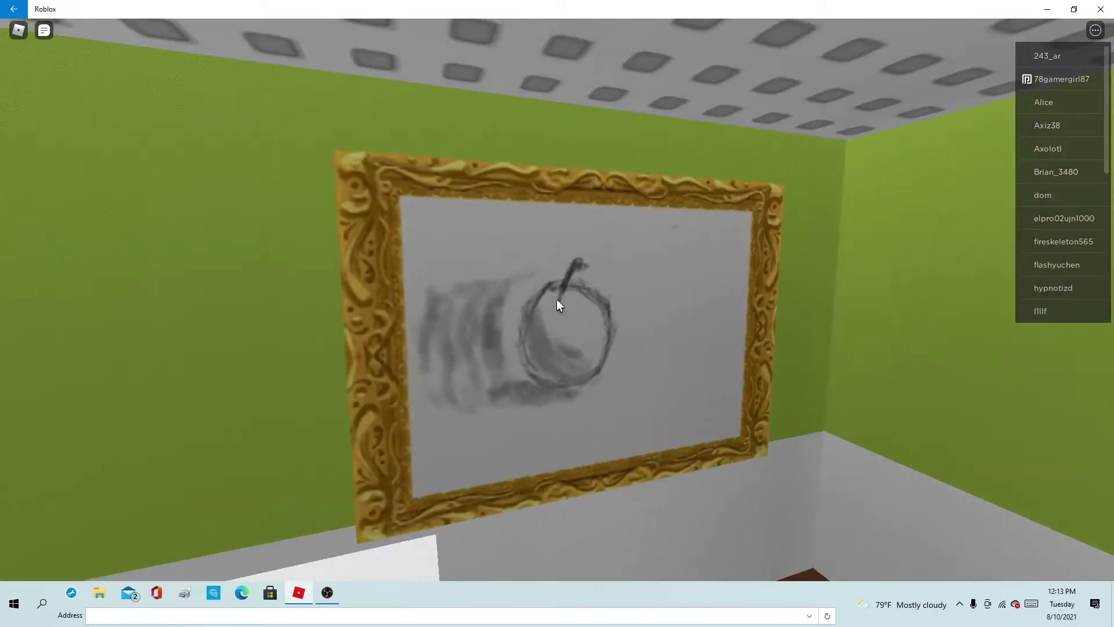
{"action": "key", "text": "s"}
{"action": "left_click_drag", "start_coordinate": [558, 304], "coordinate": [557, 305]}
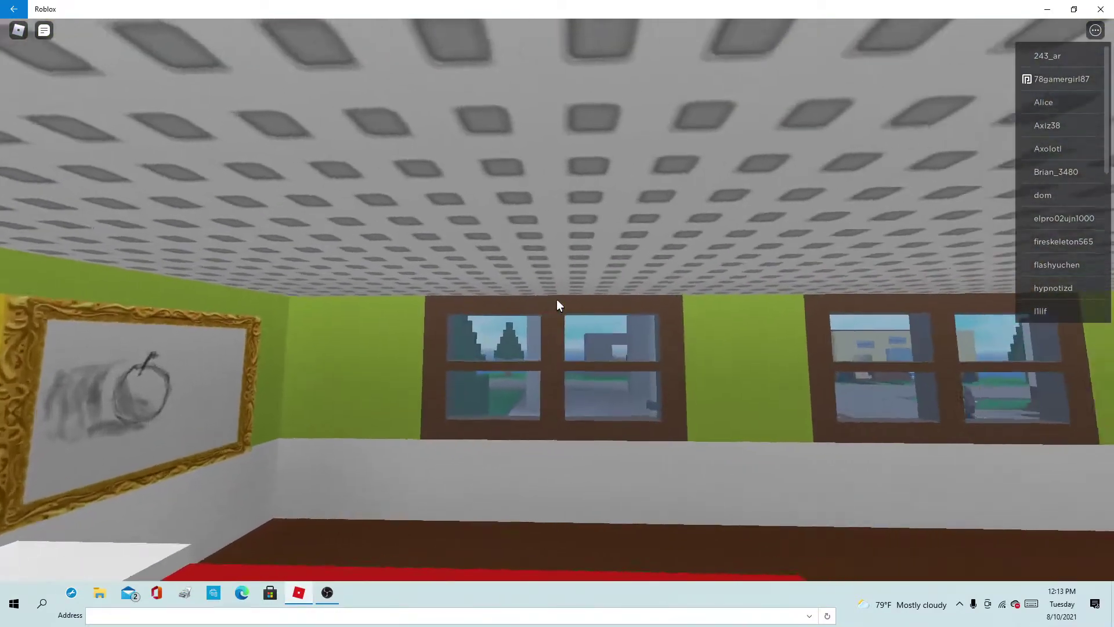
{"action": "right_click", "coordinate": [557, 305]}
{"action": "scroll", "scroll_direction": "down", "scroll_amount": 3}
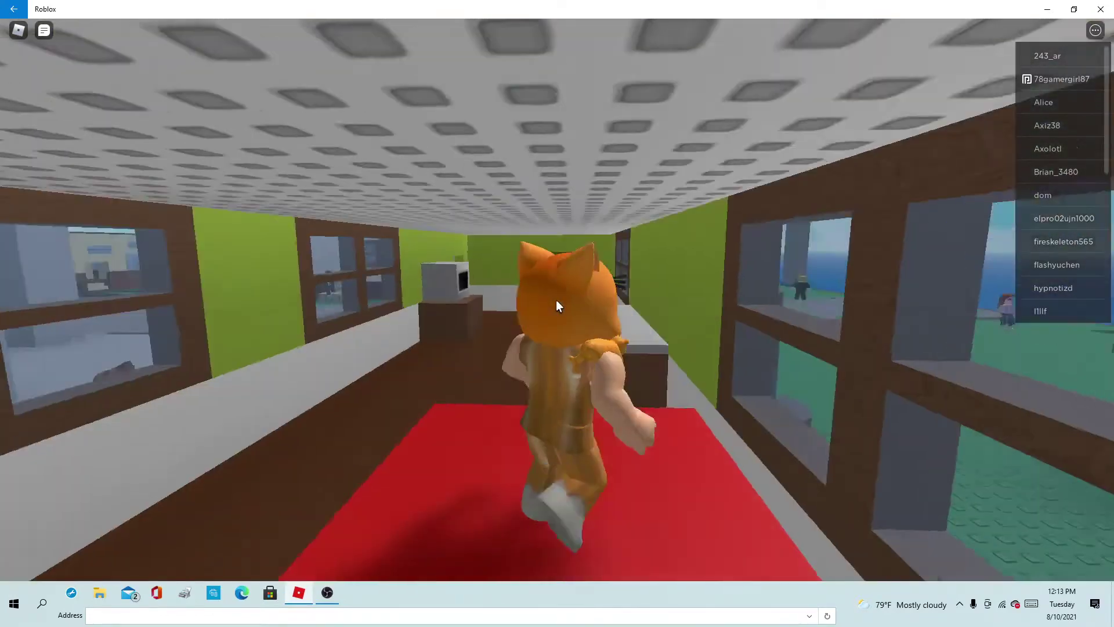
{"action": "key", "text": "w"}
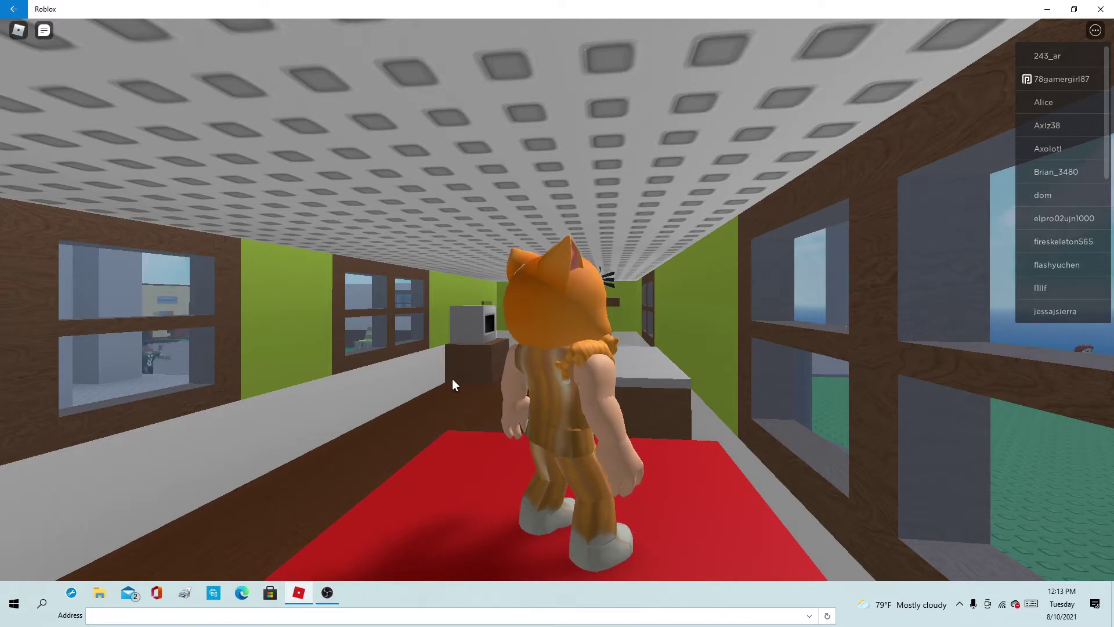
{"action": "scroll", "scroll_direction": "up", "scroll_amount": 3}
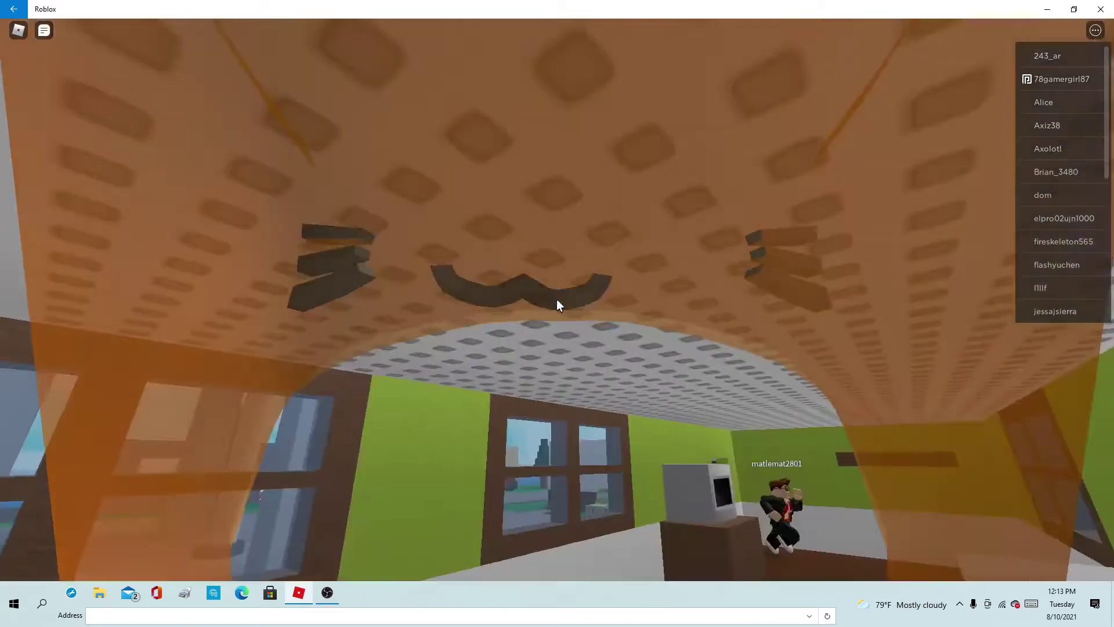
{"action": "left_click_drag", "start_coordinate": [558, 304], "coordinate": [558, 304]}
{"action": "scroll", "scroll_direction": "down", "scroll_amount": 3}
{"action": "scroll", "scroll_direction": "up", "scroll_amount": 3}
{"action": "scroll", "scroll_direction": "down", "scroll_amount": 3}
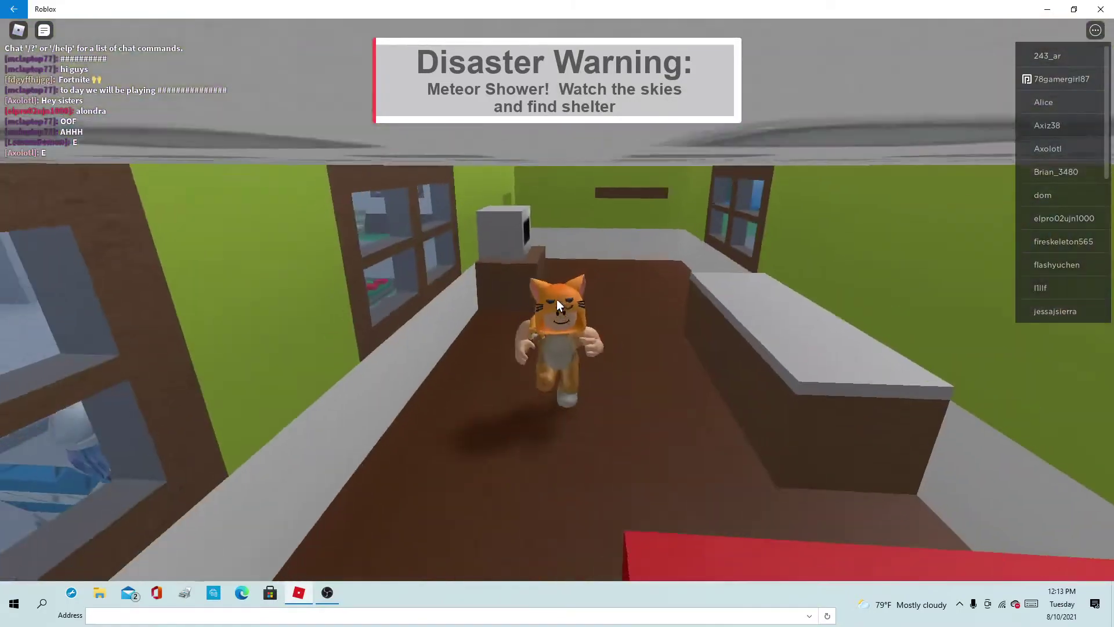
{"action": "scroll", "scroll_direction": "up", "scroll_amount": 3}
{"action": "scroll", "scroll_direction": "down", "scroll_amount": 3}
Step: Move the avatar onto the red rug and circle the camera around the cat-hooded avatar
{"action": "left_click_drag", "start_coordinate": [557, 305], "coordinate": [575, 302]}
{"action": "scroll", "scroll_direction": "down", "scroll_amount": 3}
{"action": "scroll", "scroll_direction": "up", "scroll_amount": 3}
{"action": "scroll", "scroll_direction": "up", "scroll_amount": 3}
{"action": "scroll", "scroll_direction": "up", "scroll_amount": 3}
{"action": "scroll", "scroll_direction": "down", "scroll_amount": 3}
{"action": "scroll", "scroll_direction": "up", "scroll_amount": 3}
{"action": "scroll", "scroll_direction": "down", "scroll_amount": 3}
{"action": "key", "text": "s"}
{"action": "scroll", "scroll_direction": "up", "scroll_amount": 3}
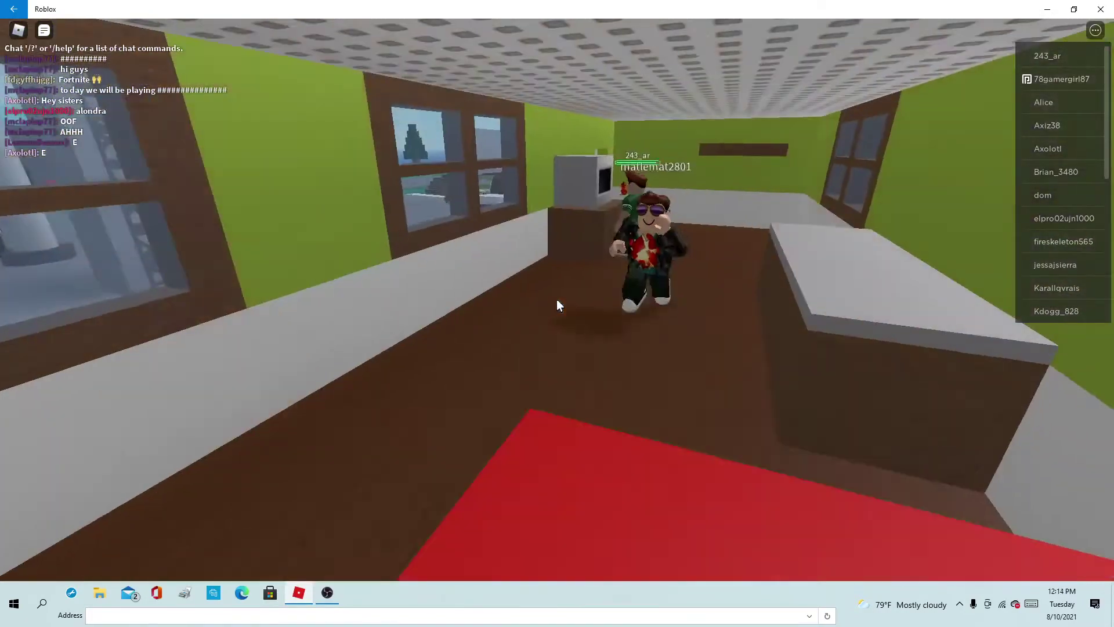
{"action": "scroll", "scroll_direction": "down", "scroll_amount": 3}
{"action": "left_click_drag", "start_coordinate": [581, 289], "coordinate": [582, 289]}
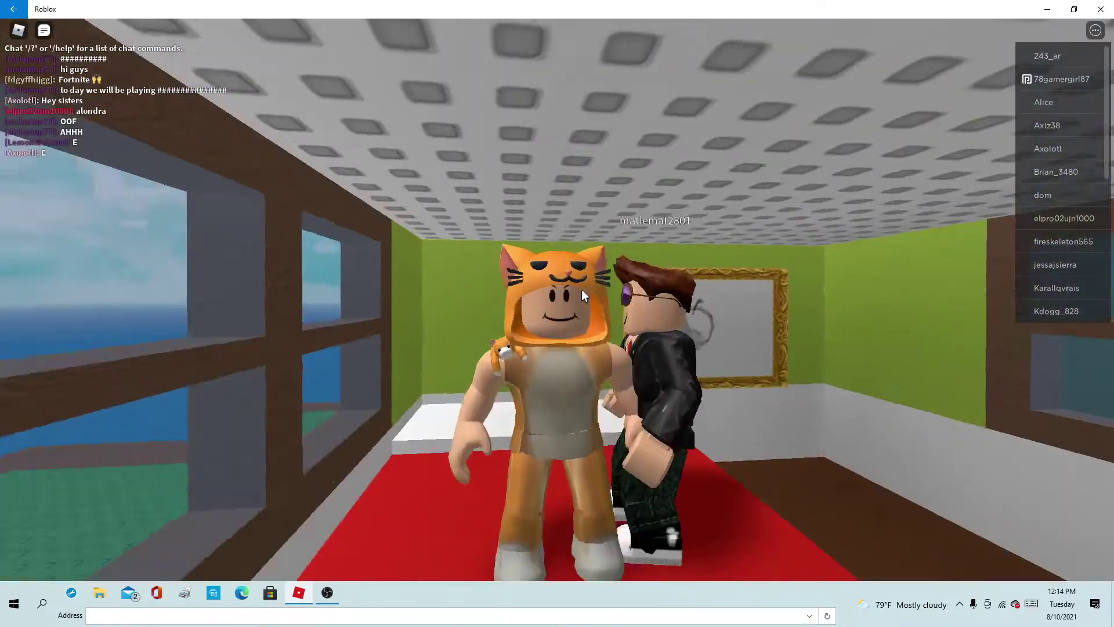
{"action": "scroll", "scroll_direction": "up", "scroll_amount": 3}
{"action": "scroll", "scroll_direction": "down", "scroll_amount": 3}
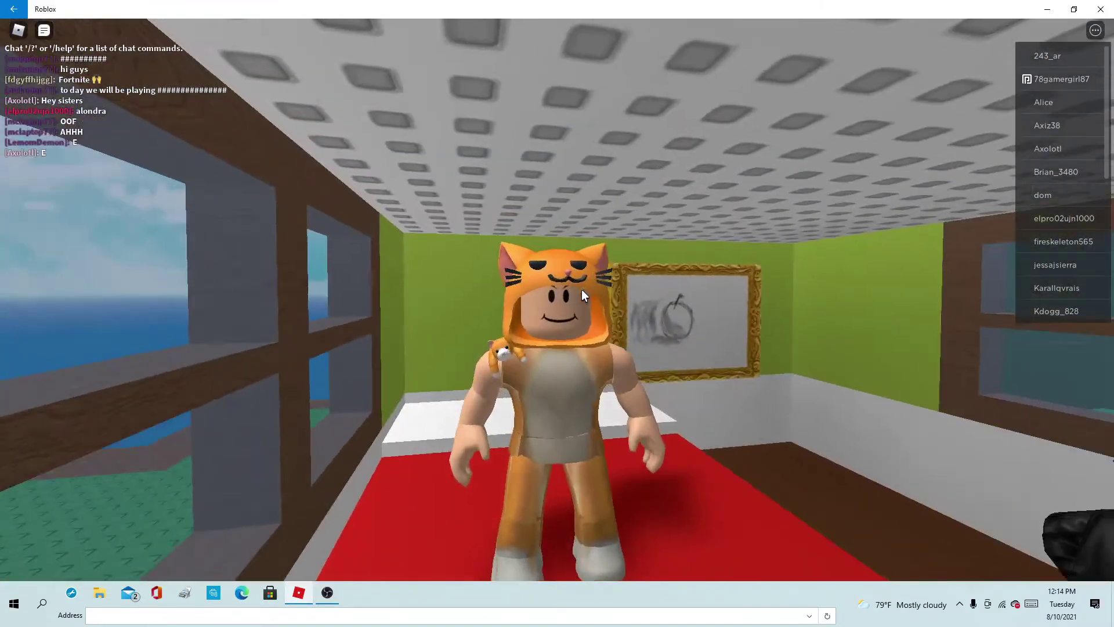
{"action": "left_click_drag", "start_coordinate": [581, 290], "coordinate": [581, 290]}
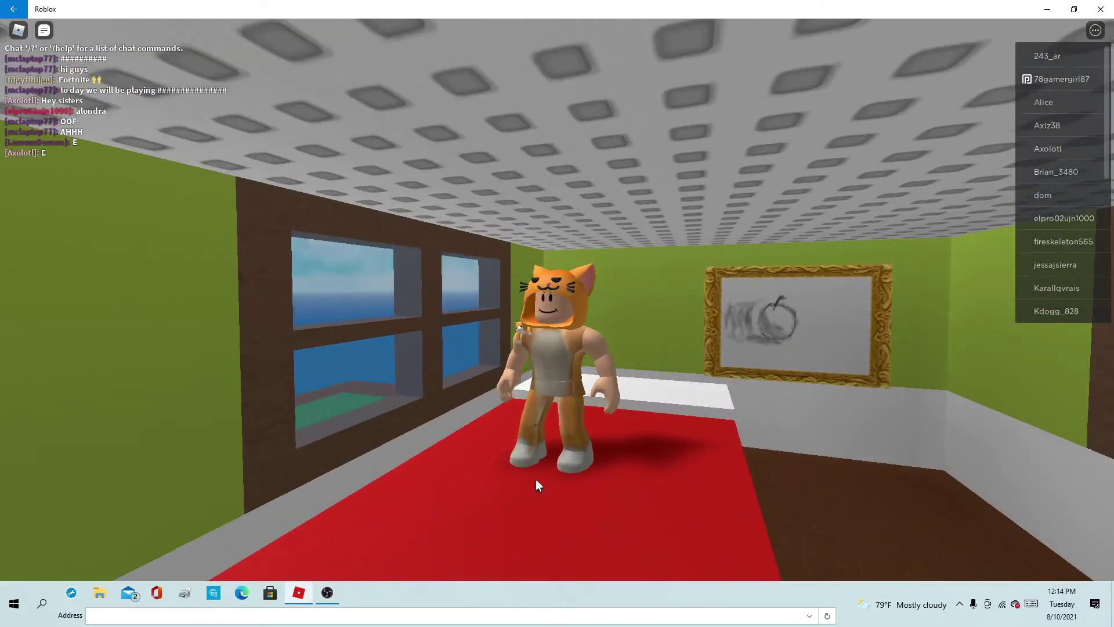
{"action": "left_click_drag", "start_coordinate": [536, 479], "coordinate": [574, 509]}
{"action": "scroll", "scroll_direction": "up", "scroll_amount": 3}
{"action": "scroll", "scroll_direction": "up", "scroll_amount": 3}
{"action": "scroll", "scroll_direction": "up", "scroll_amount": 3}
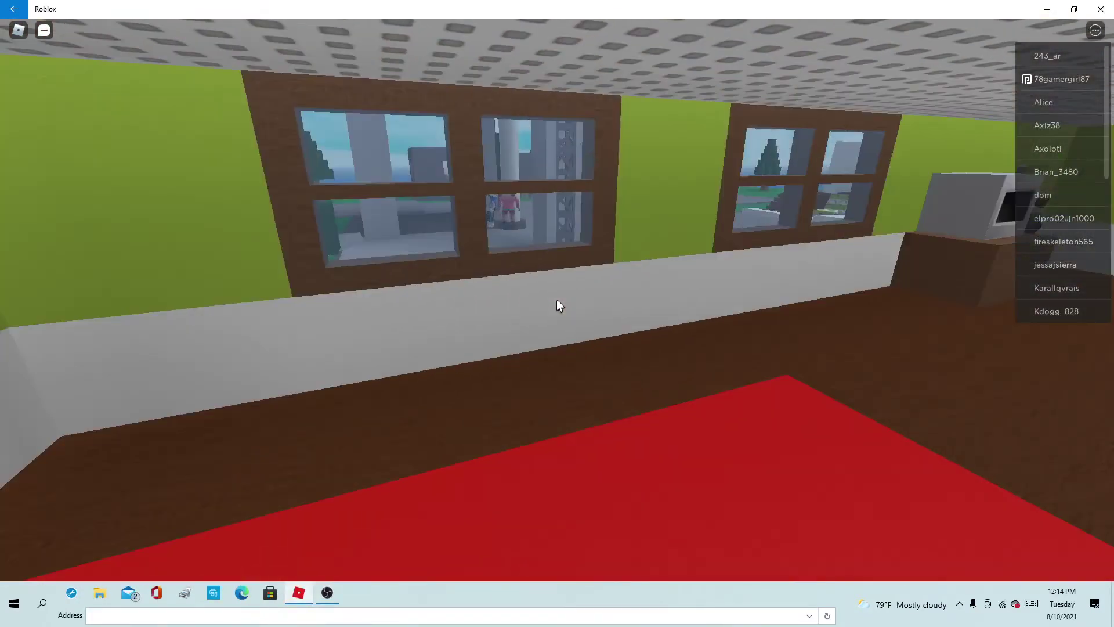
{"action": "scroll", "scroll_direction": "down", "scroll_amount": 3}
{"action": "scroll", "scroll_direction": "up", "scroll_amount": 3}
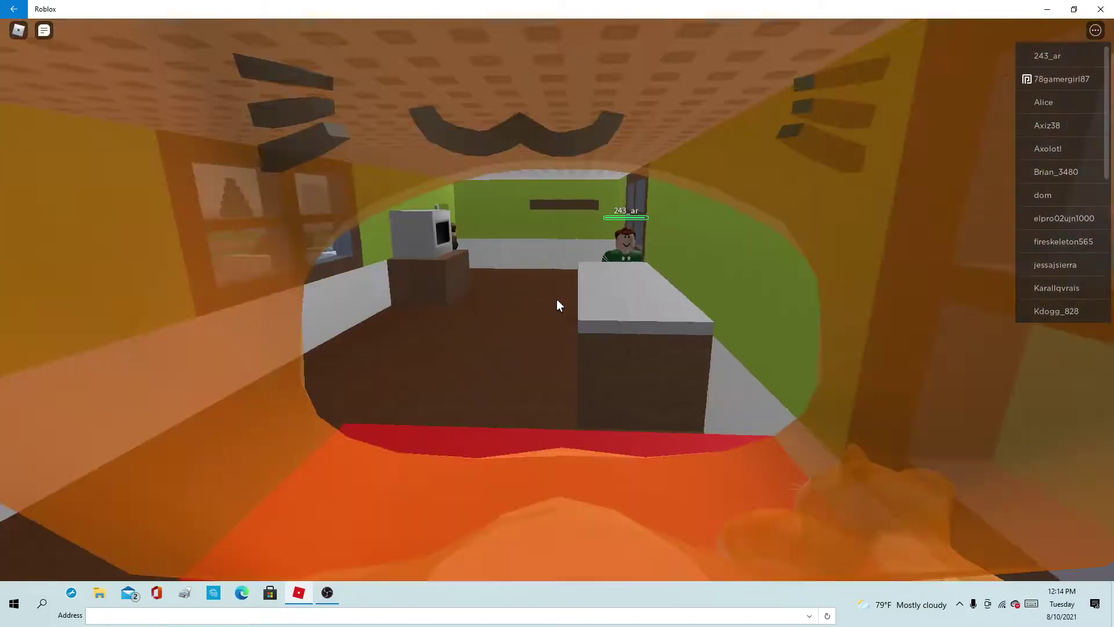
{"action": "scroll", "scroll_direction": "down", "scroll_amount": 3}
{"action": "left_click_drag", "start_coordinate": [557, 305], "coordinate": [557, 304]}
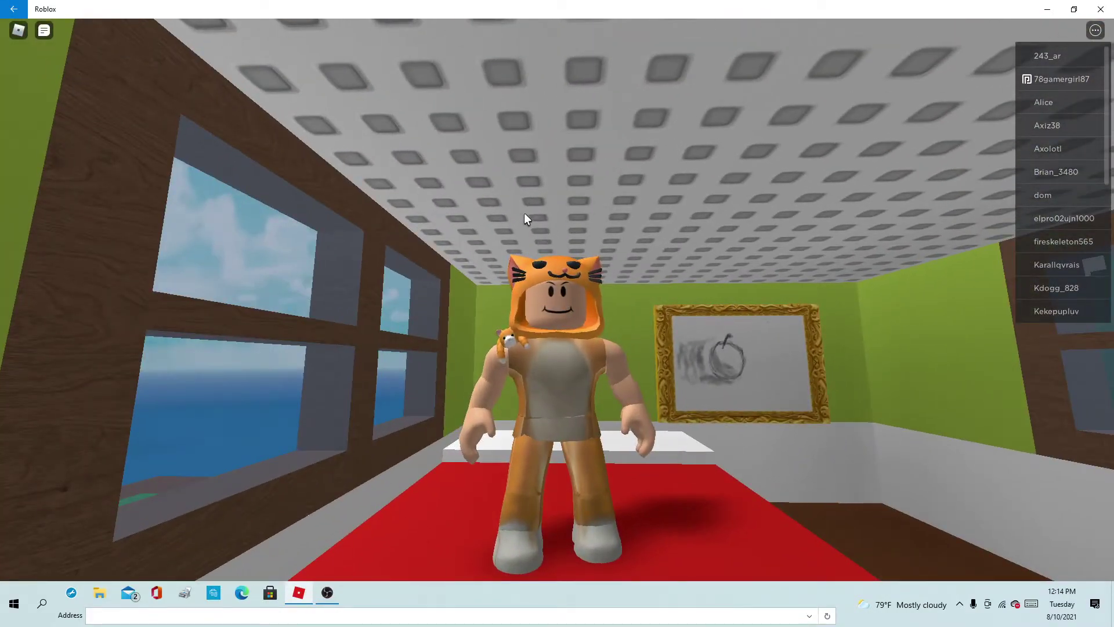
{"action": "scroll", "scroll_direction": "up", "scroll_amount": 3}
{"action": "left_click_drag", "start_coordinate": [525, 212], "coordinate": [556, 301]}
{"action": "scroll", "scroll_direction": "down", "scroll_amount": 3}
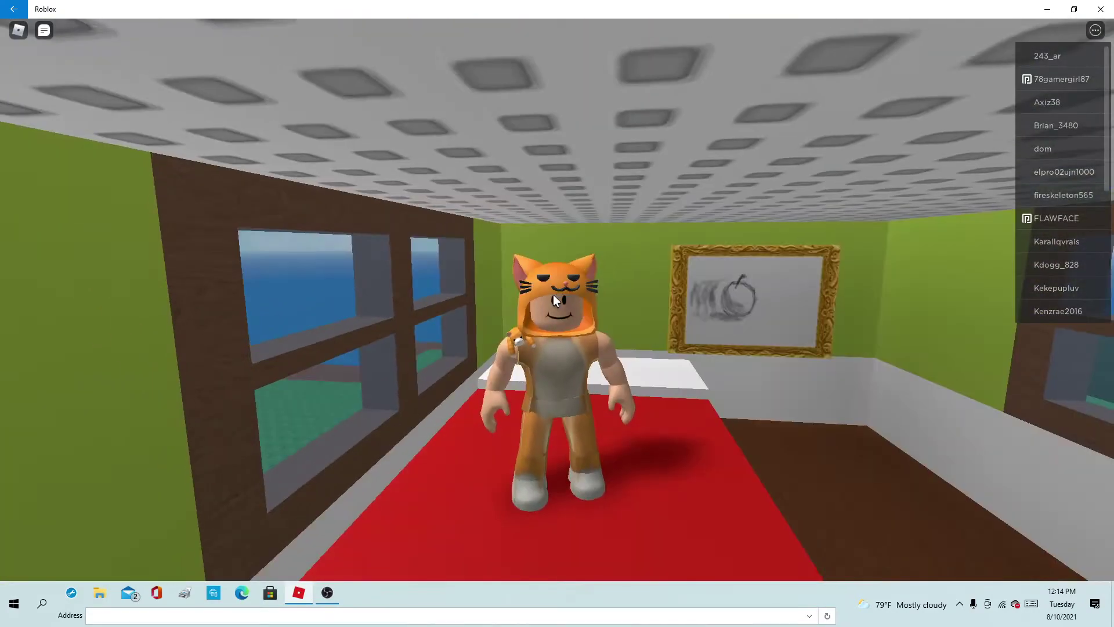
{"action": "left_click_drag", "start_coordinate": [864, 427], "coordinate": [864, 432]}
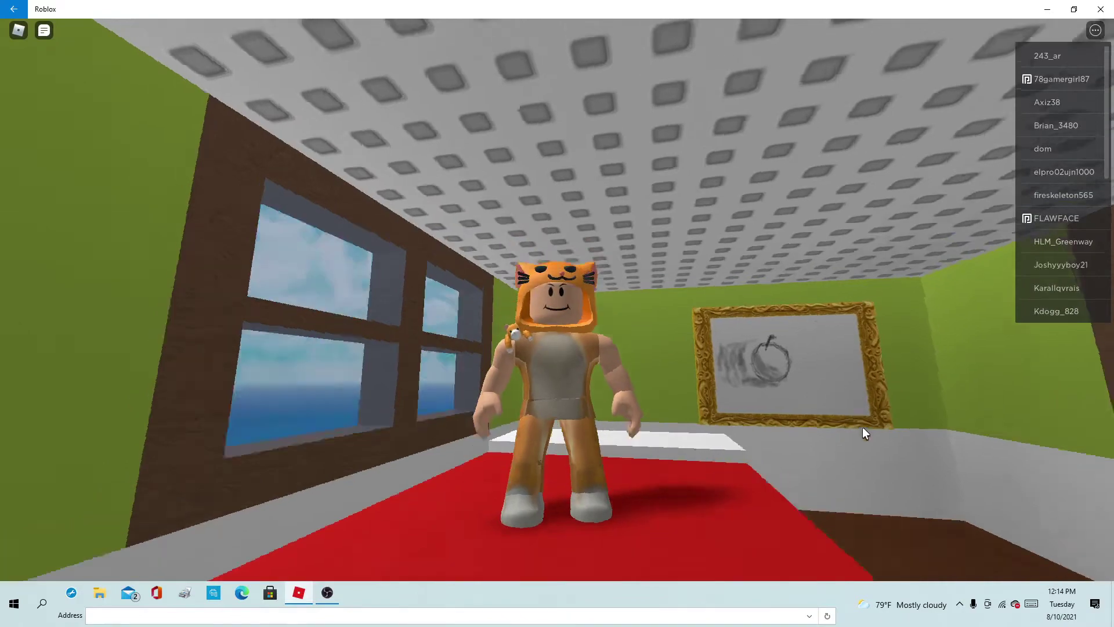
{"action": "scroll", "scroll_direction": "up", "scroll_amount": 3}
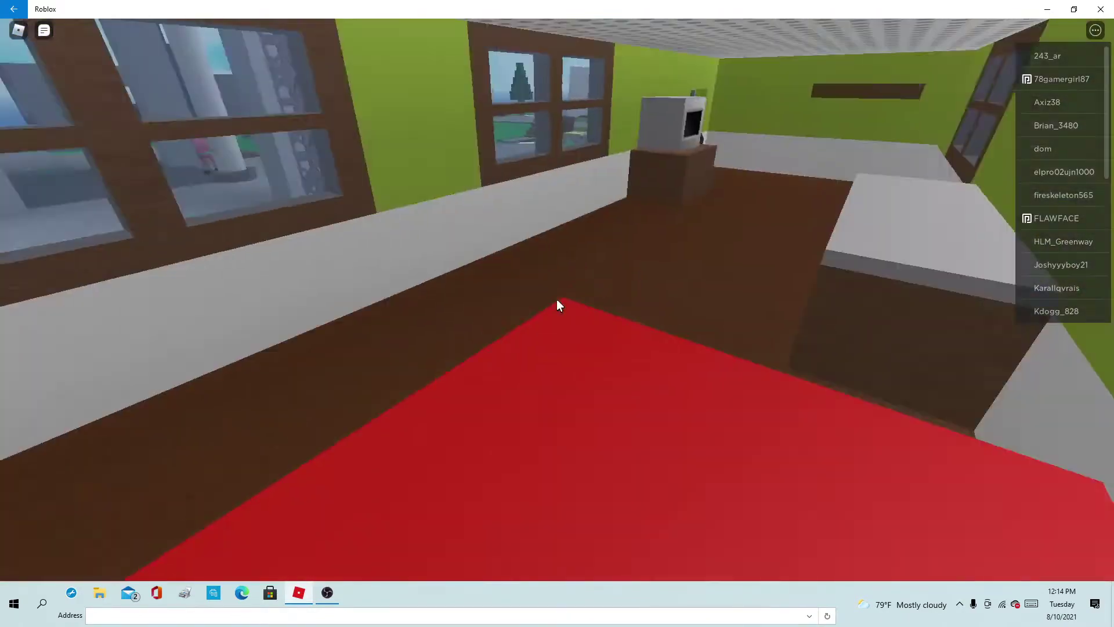
{"action": "scroll", "scroll_direction": "down", "scroll_amount": 3}
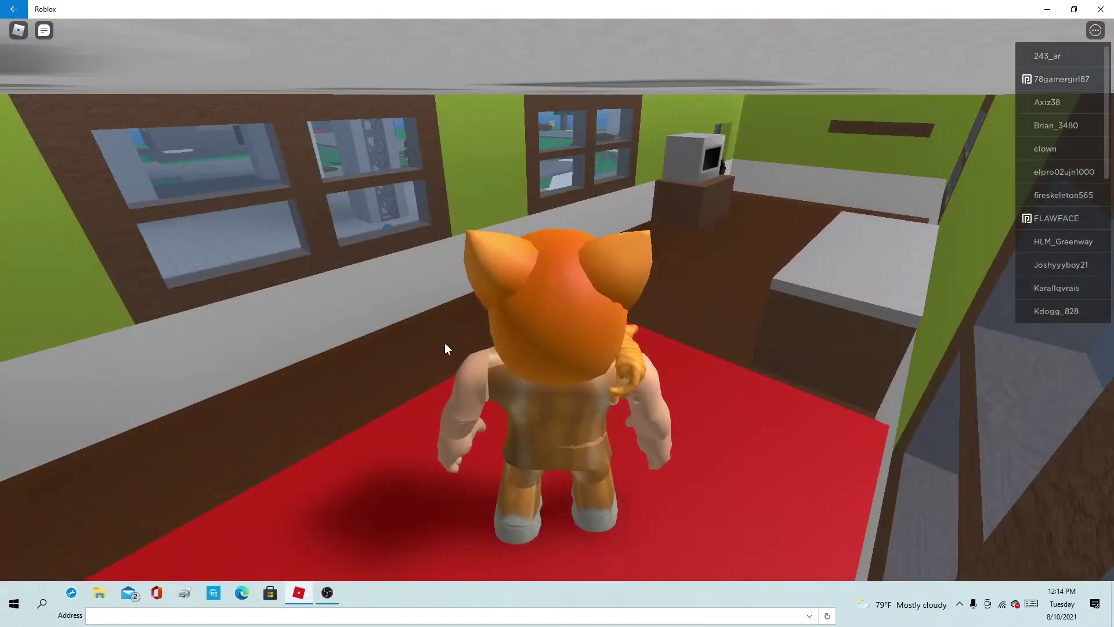
Step: Walk through the house rooms and out the doorway while adjusting the view
{"action": "key", "text": "w"}
{"action": "scroll", "scroll_direction": "up", "scroll_amount": 3}
{"action": "key", "text": "w"}
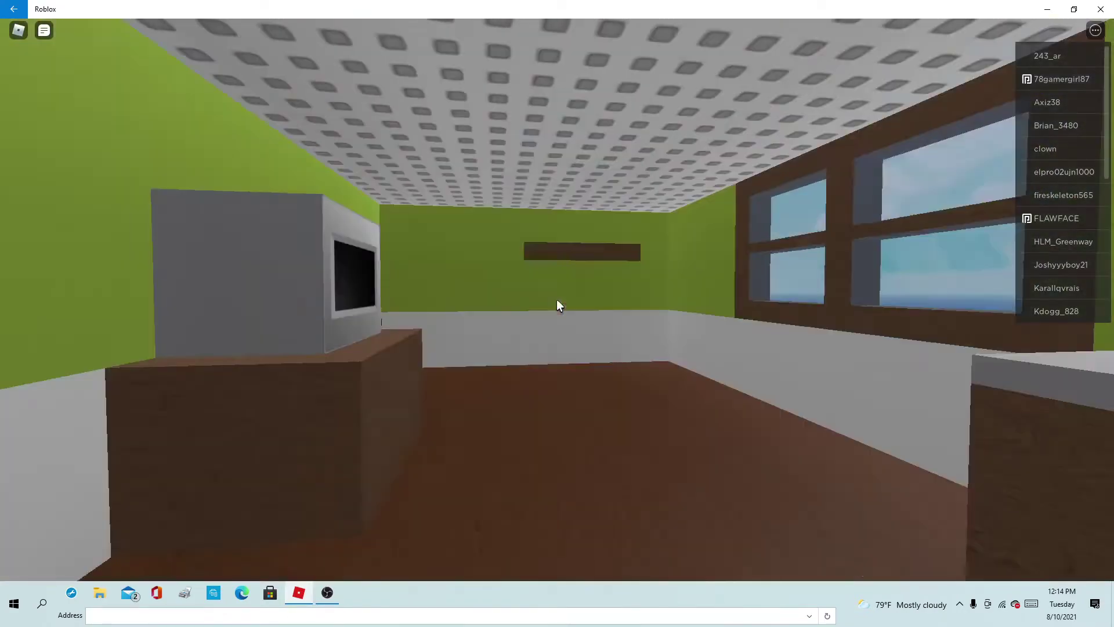
{"action": "scroll", "scroll_direction": "down", "scroll_amount": 3}
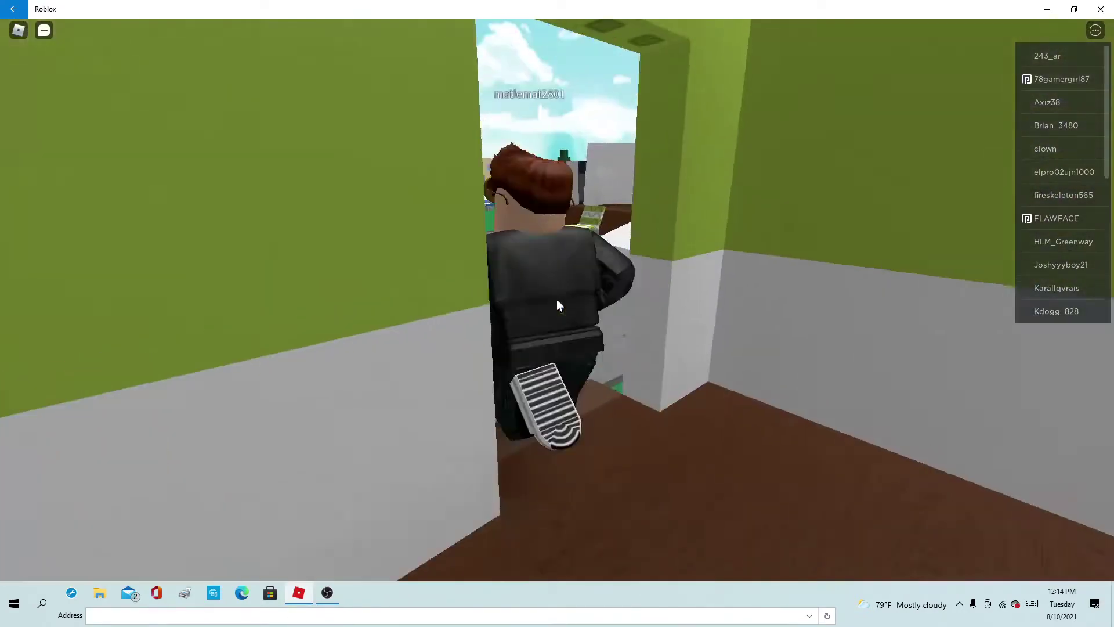
{"action": "key", "text": "w"}
{"action": "left_click_drag", "start_coordinate": [557, 305], "coordinate": [806, 295]}
{"action": "key", "text": "w"}
{"action": "key", "text": "w"}
{"action": "left_click_drag", "start_coordinate": [898, 347], "coordinate": [834, 349]}
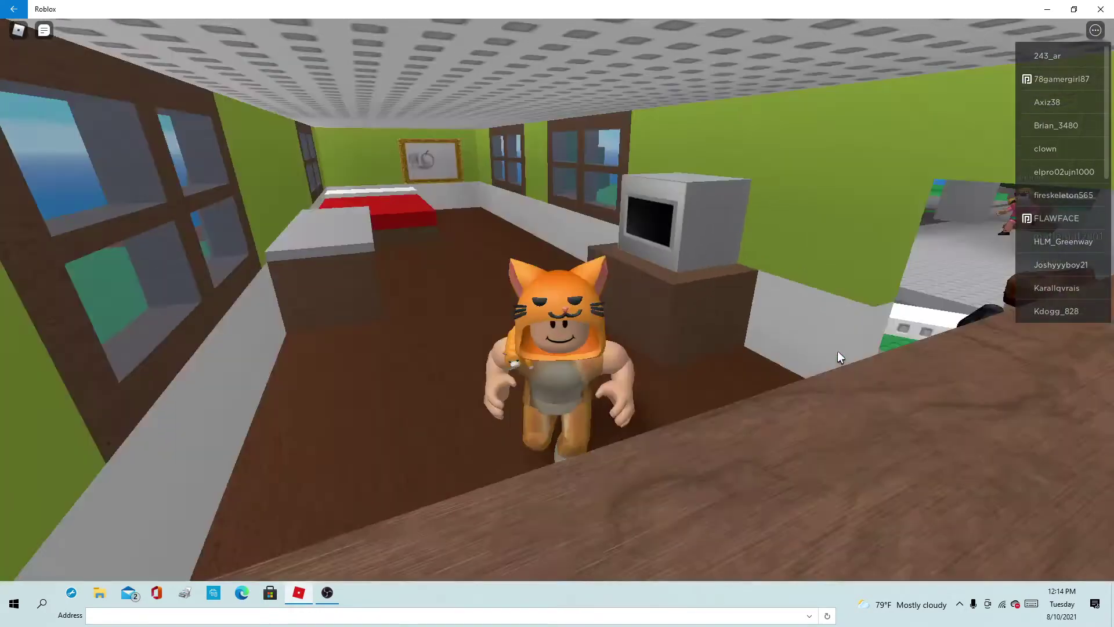
{"action": "scroll", "scroll_direction": "up", "scroll_amount": 3}
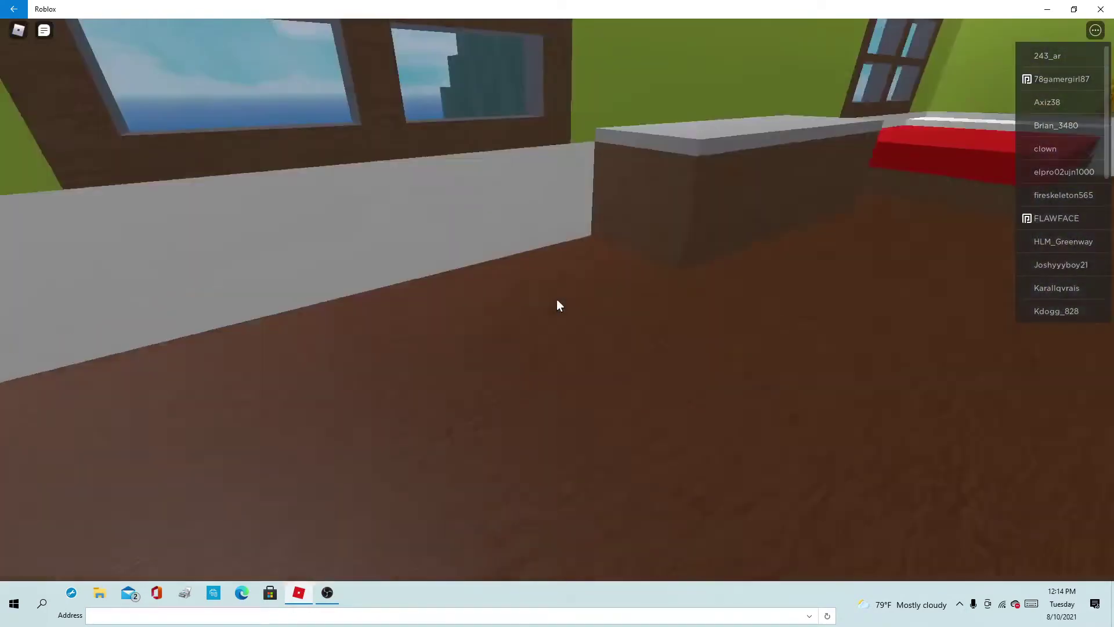
{"action": "scroll", "scroll_direction": "down", "scroll_amount": 3}
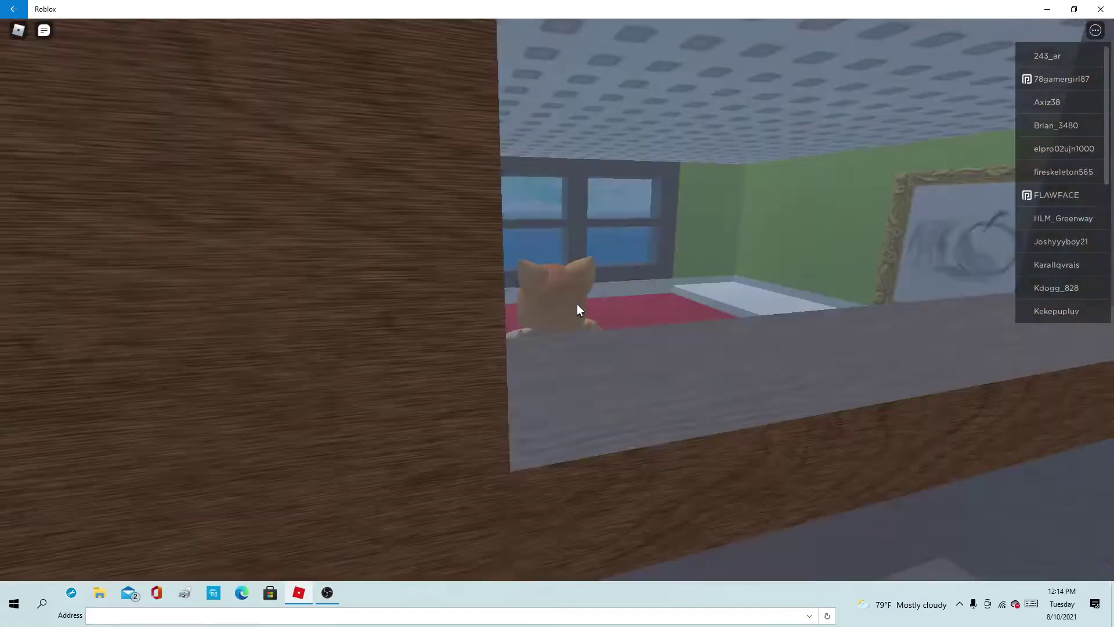
Step: Open chat and wait by the picture wall until the Survivors list appears
{"action": "left_click_drag", "start_coordinate": [578, 303], "coordinate": [555, 299]}
{"action": "key", "text": "slash"}
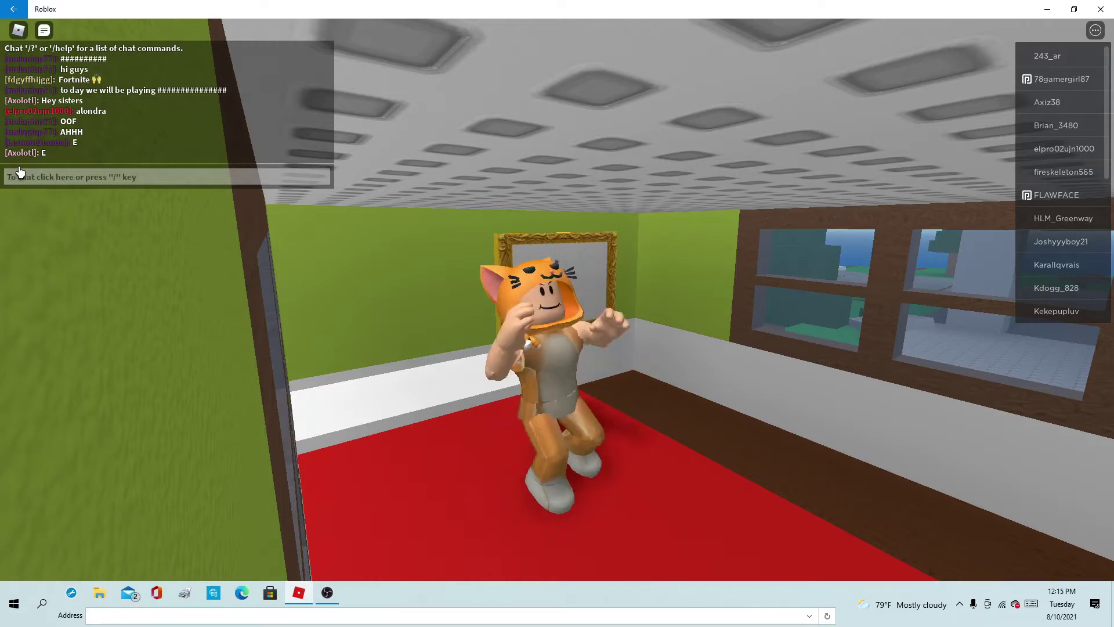
{"action": "left_click_drag", "start_coordinate": [333, 221], "coordinate": [690, 419]}
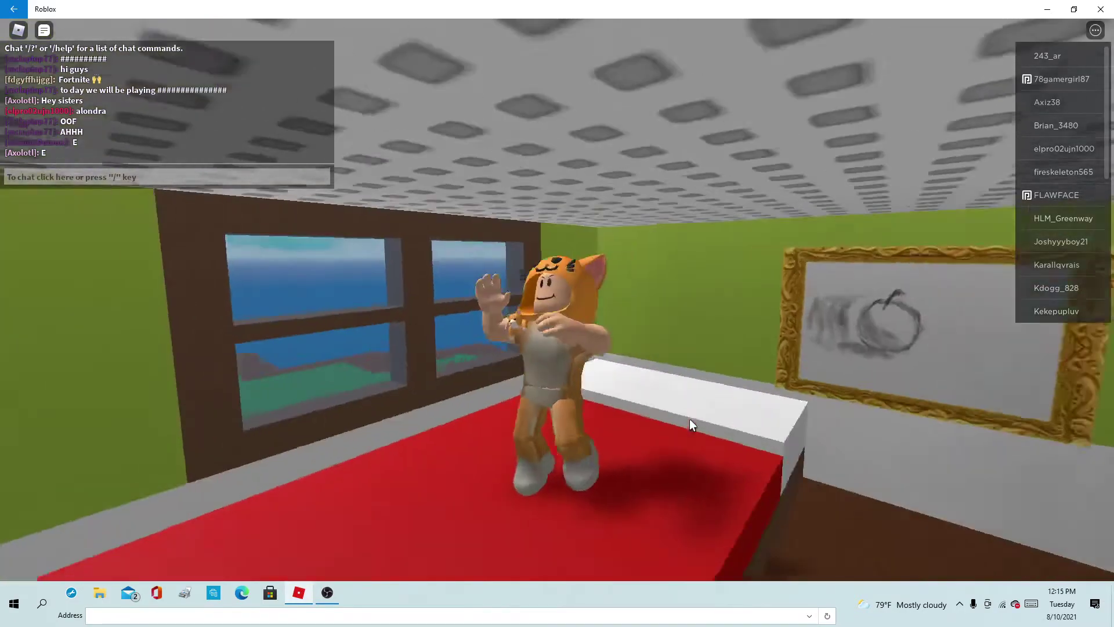
{"action": "key", "text": "w"}
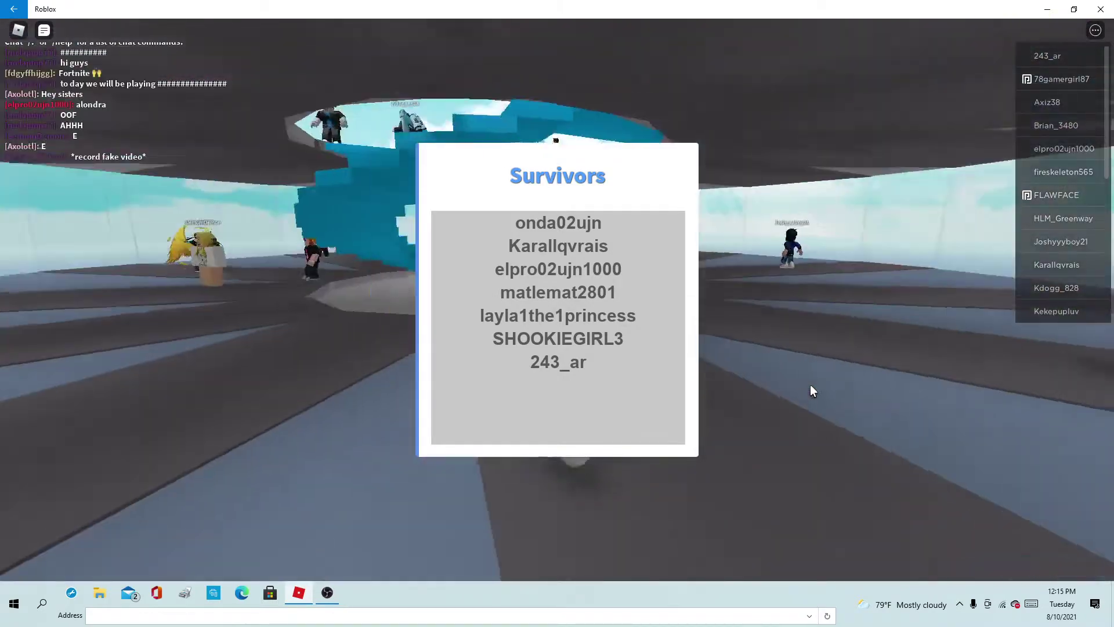
Step: Run up the blue spiral stairs onto the lobby deck to await the Happy Home announcement
{"action": "key", "text": "w"}
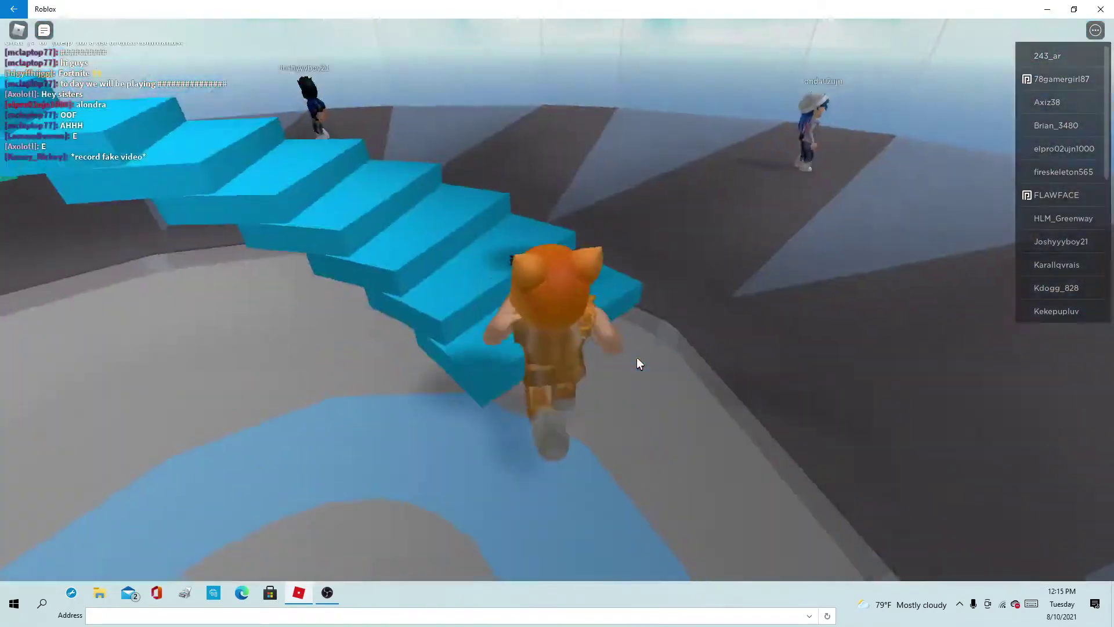
{"action": "key", "text": "w"}
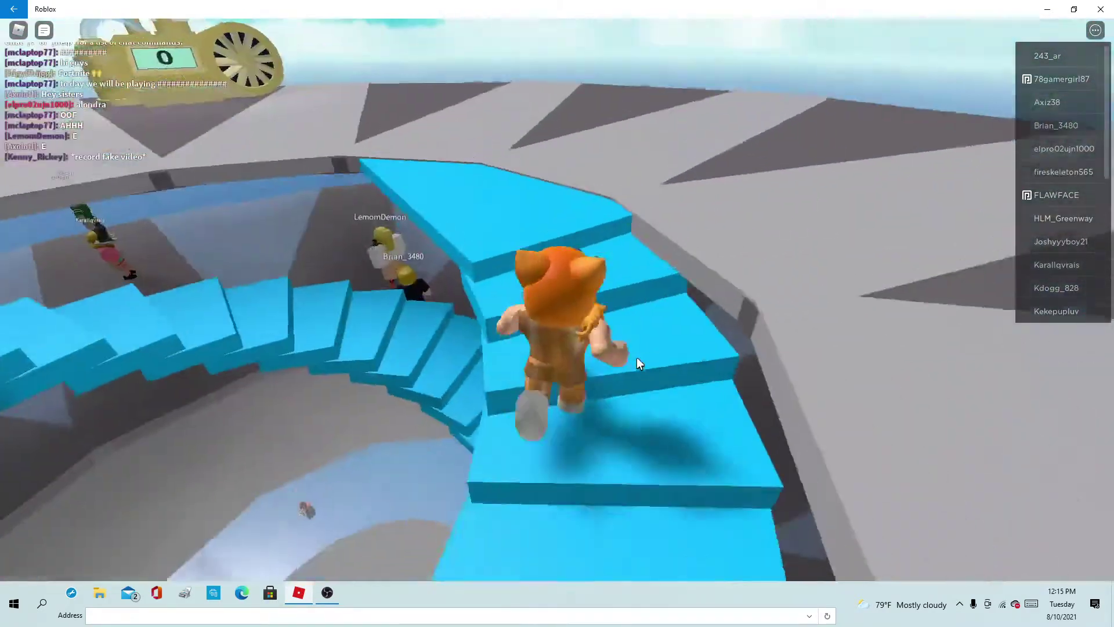
{"action": "key", "text": "w"}
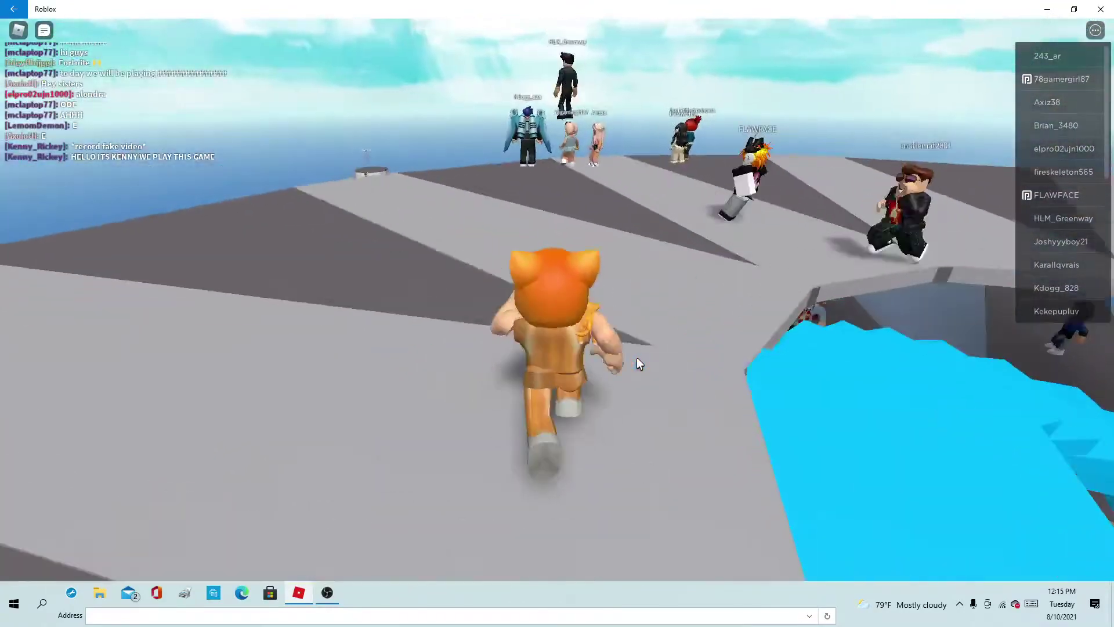
{"action": "scroll", "scroll_direction": "down", "scroll_amount": 3}
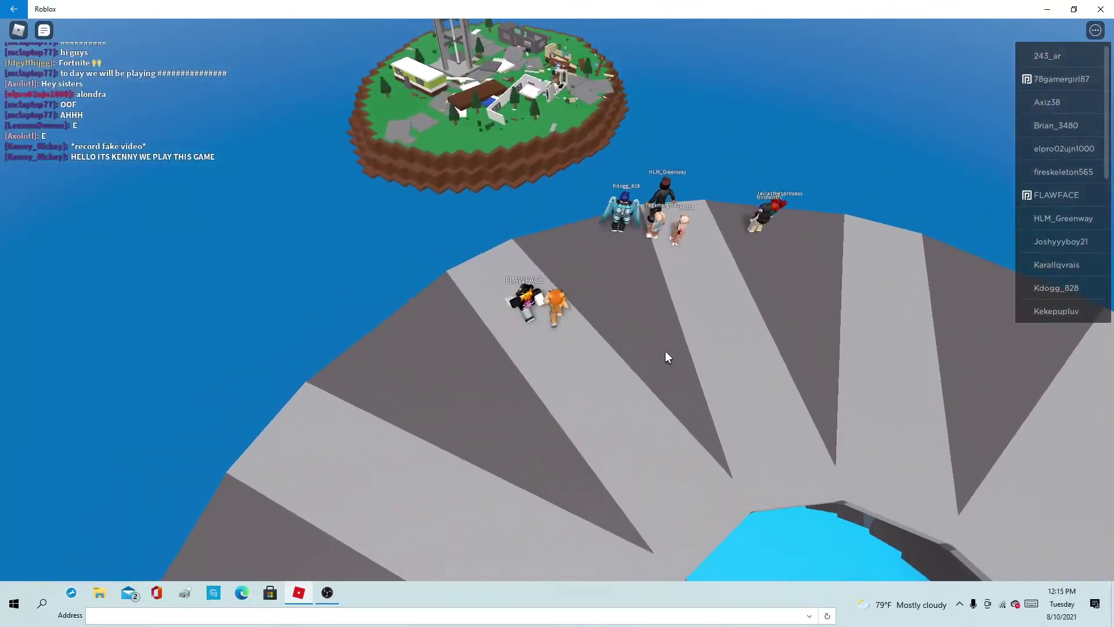
{"action": "key", "text": "w"}
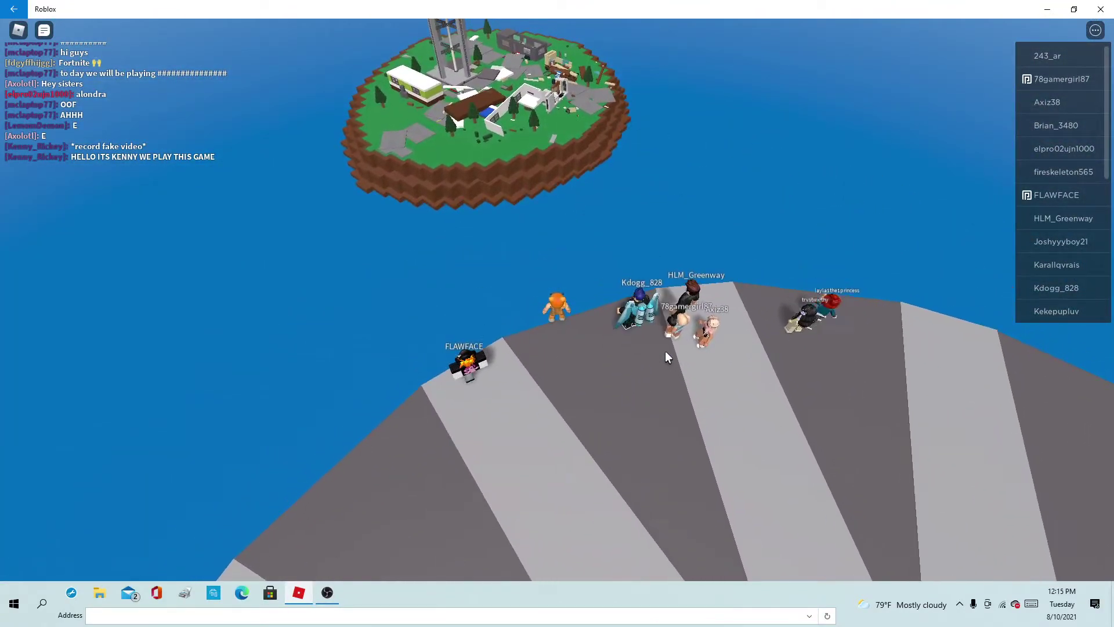
{"action": "left_click_drag", "start_coordinate": [691, 192], "coordinate": [556, 299]}
{"action": "scroll", "scroll_direction": "up", "scroll_amount": 3}
{"action": "scroll", "scroll_direction": "down", "scroll_amount": 3}
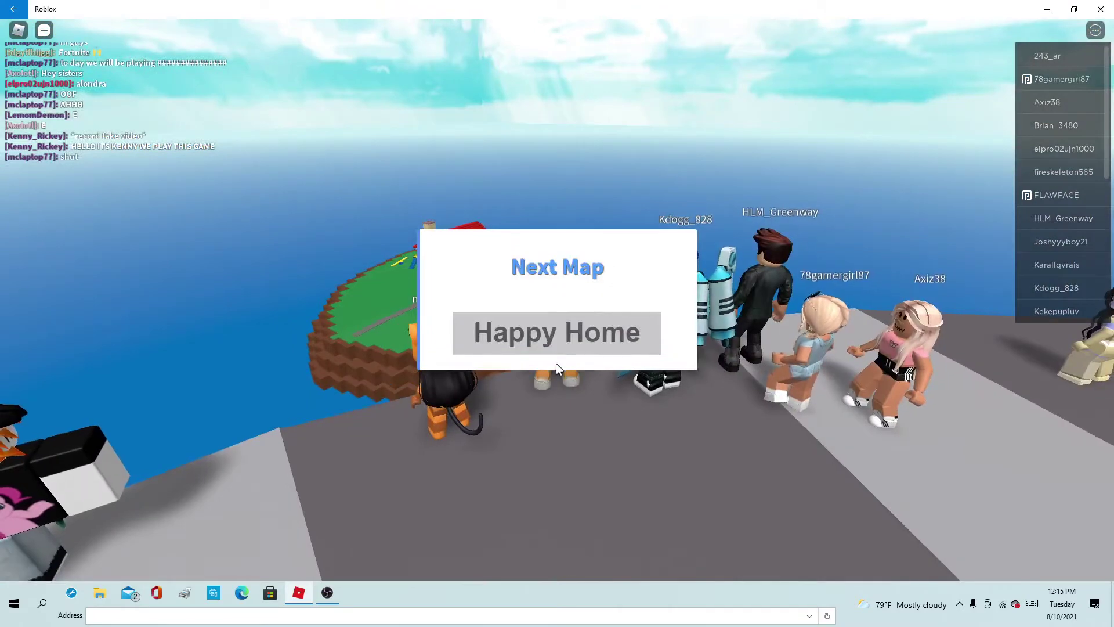
Step: Head to the Happy Home house and climb its side ladder into the upstairs room
{"action": "left_click_drag", "start_coordinate": [401, 237], "coordinate": [380, 260]}
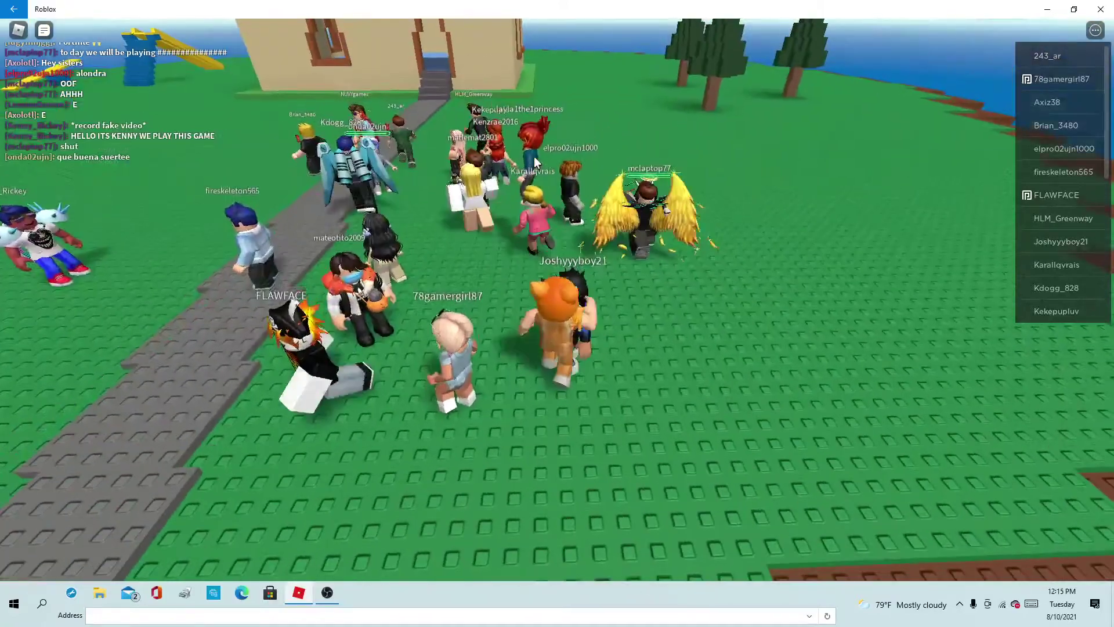
{"action": "scroll", "scroll_direction": "down", "scroll_amount": 3}
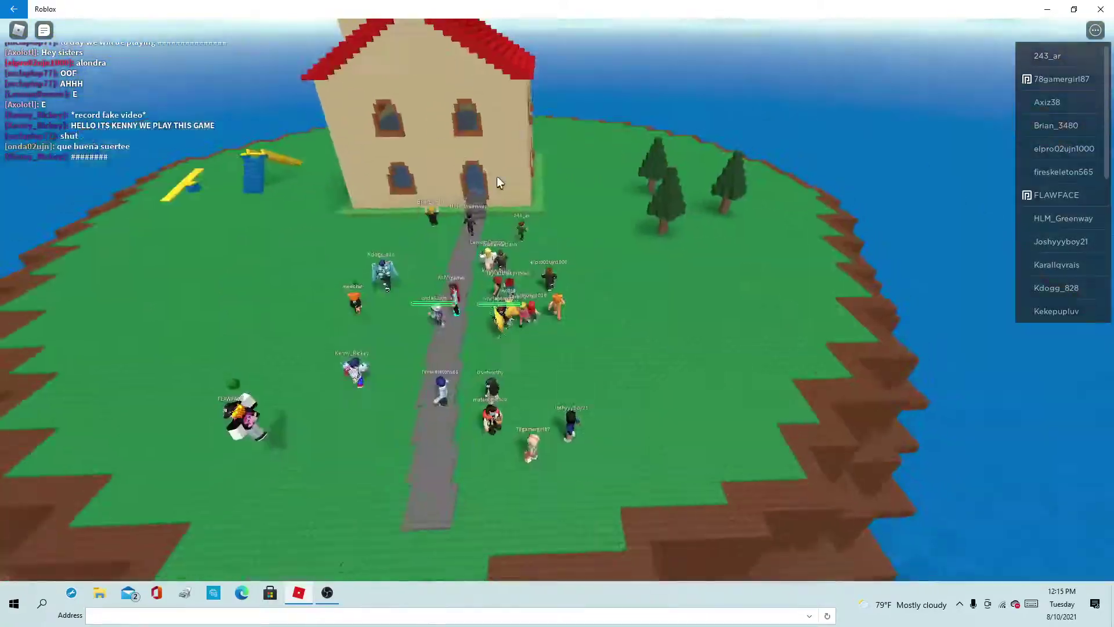
{"action": "scroll", "scroll_direction": "down", "scroll_amount": 3}
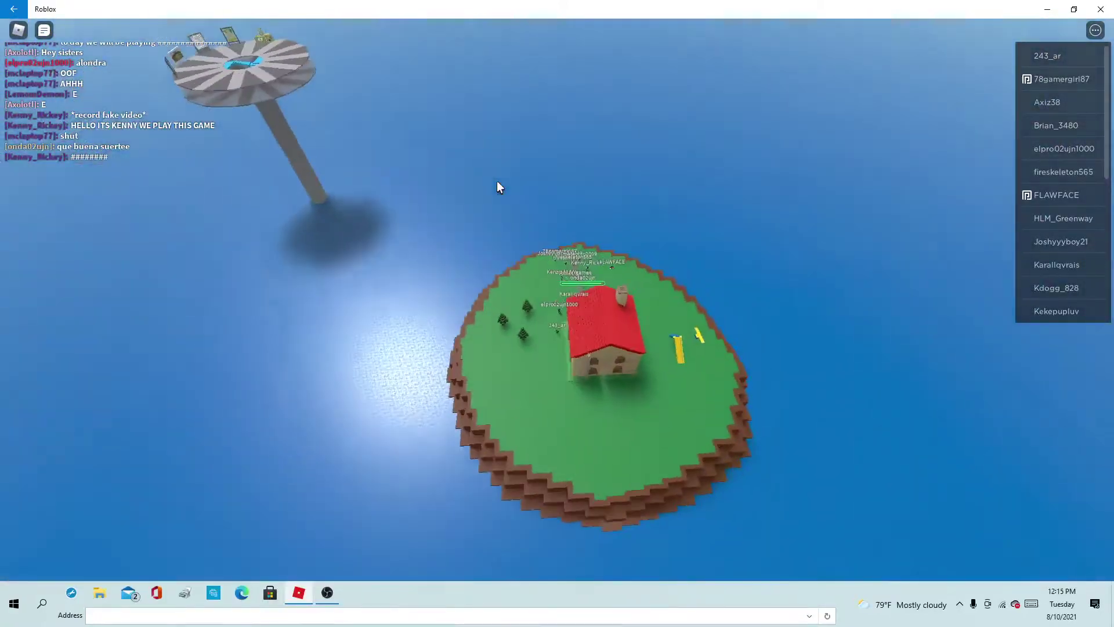
{"action": "scroll", "scroll_direction": "up", "scroll_amount": 3}
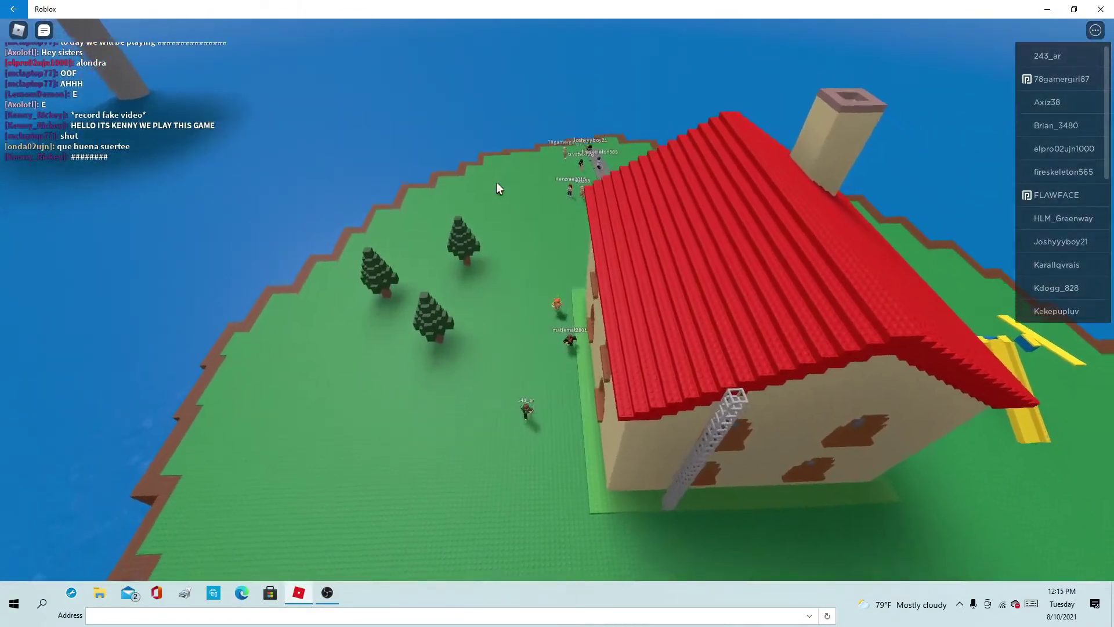
{"action": "scroll", "scroll_direction": "up", "scroll_amount": 3}
{"action": "scroll", "scroll_direction": "up", "scroll_amount": 3}
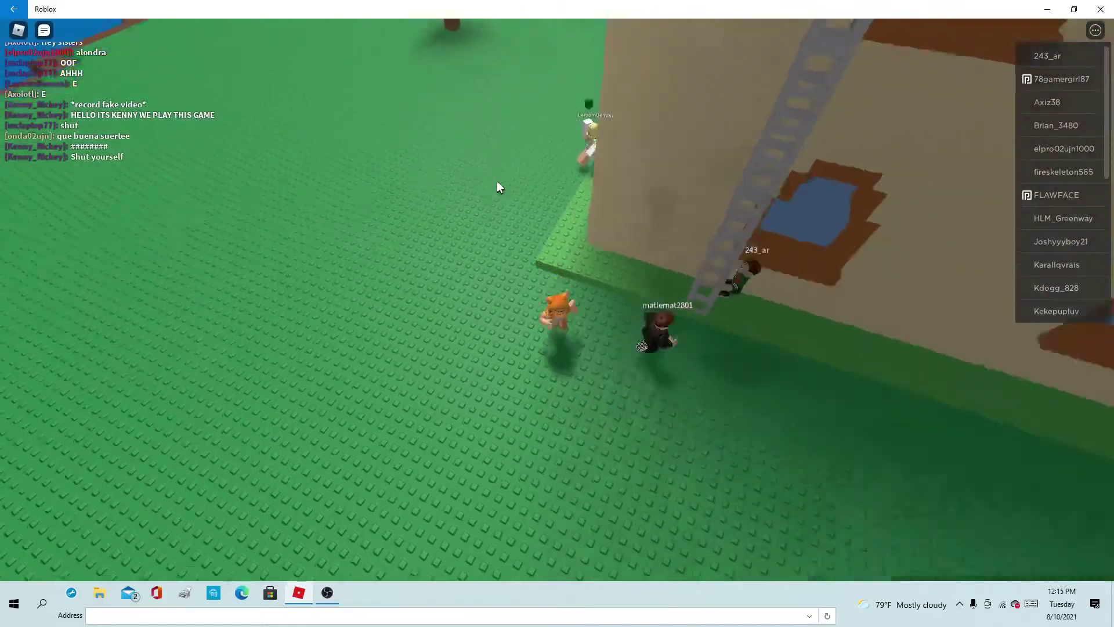
{"action": "key", "text": "Left"}
{"action": "key", "text": "Left"}
{"action": "key", "text": "Left"}
{"action": "key", "text": "w"}
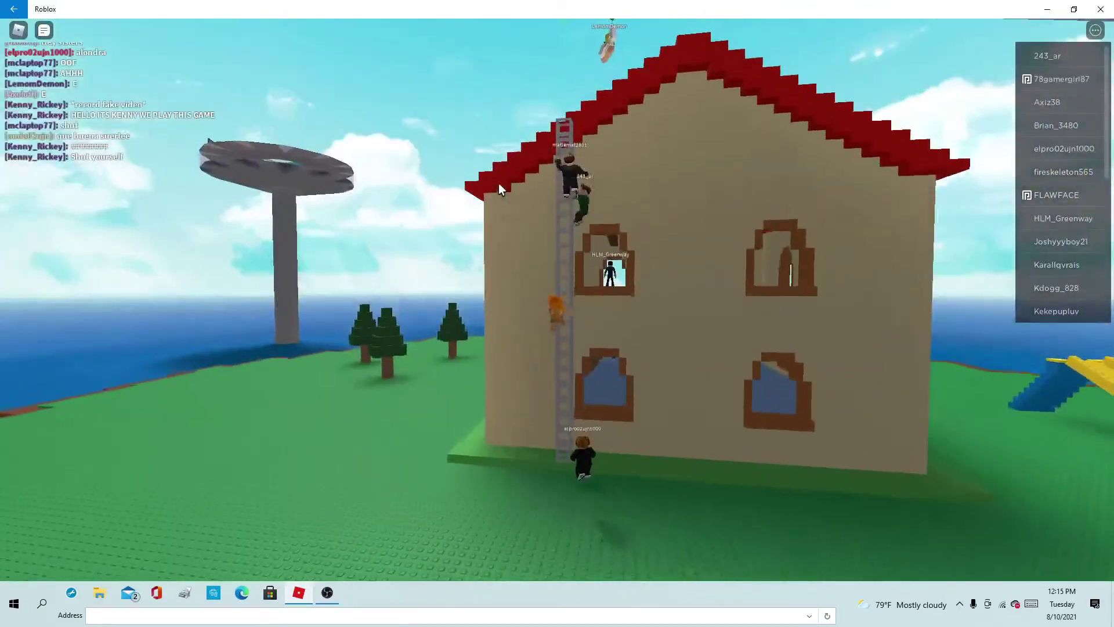
{"action": "scroll", "scroll_direction": "down", "scroll_amount": 3}
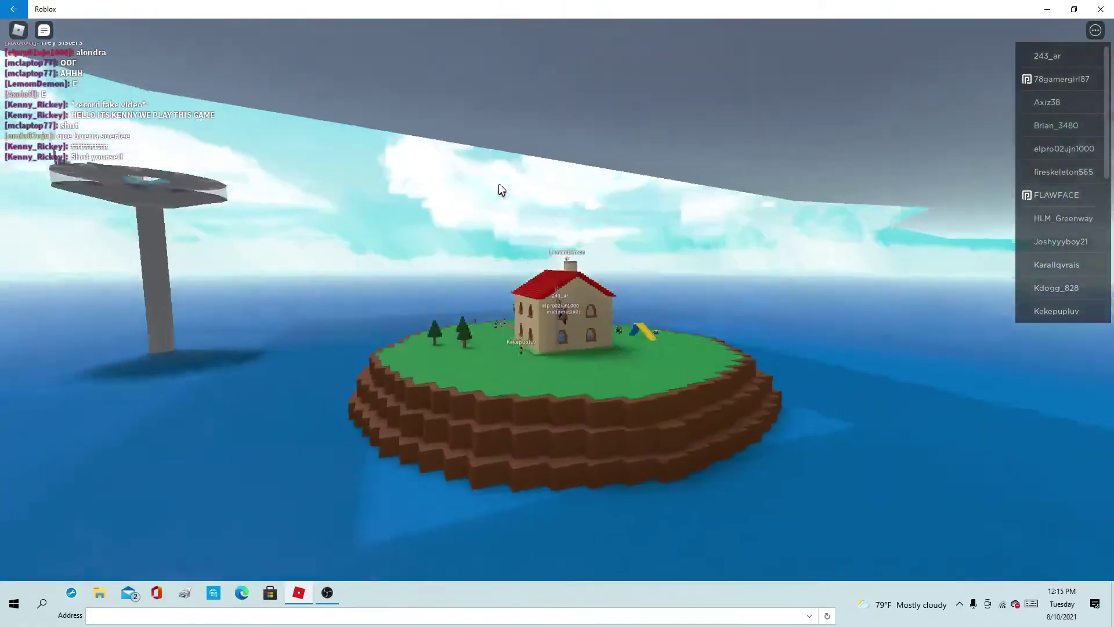
{"action": "scroll", "scroll_direction": "up", "scroll_amount": 3}
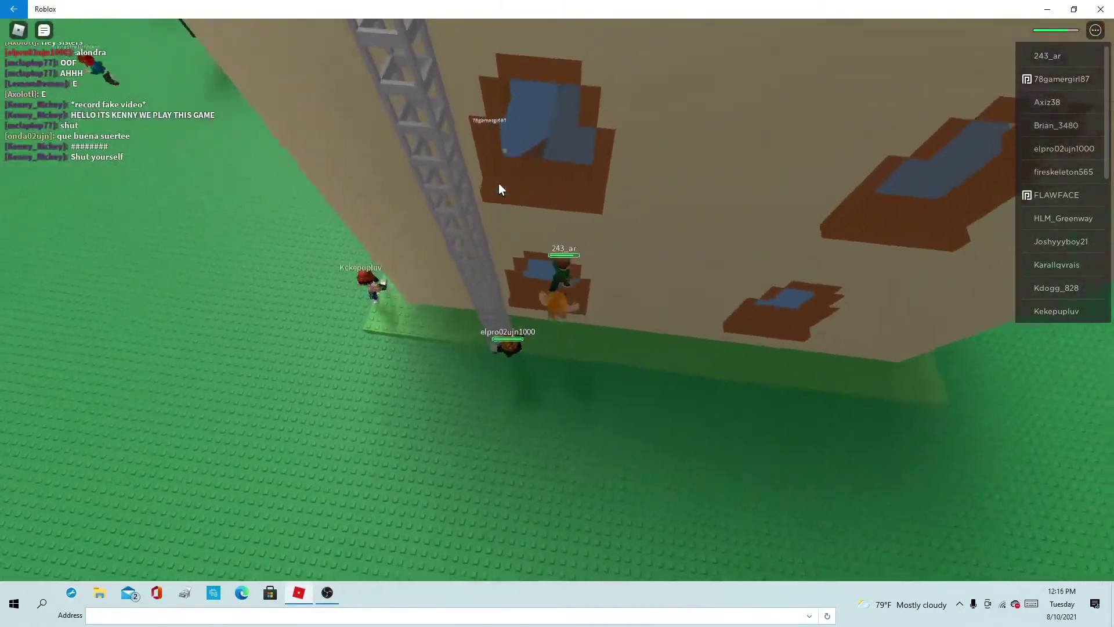
{"action": "scroll", "scroll_direction": "up", "scroll_amount": 3}
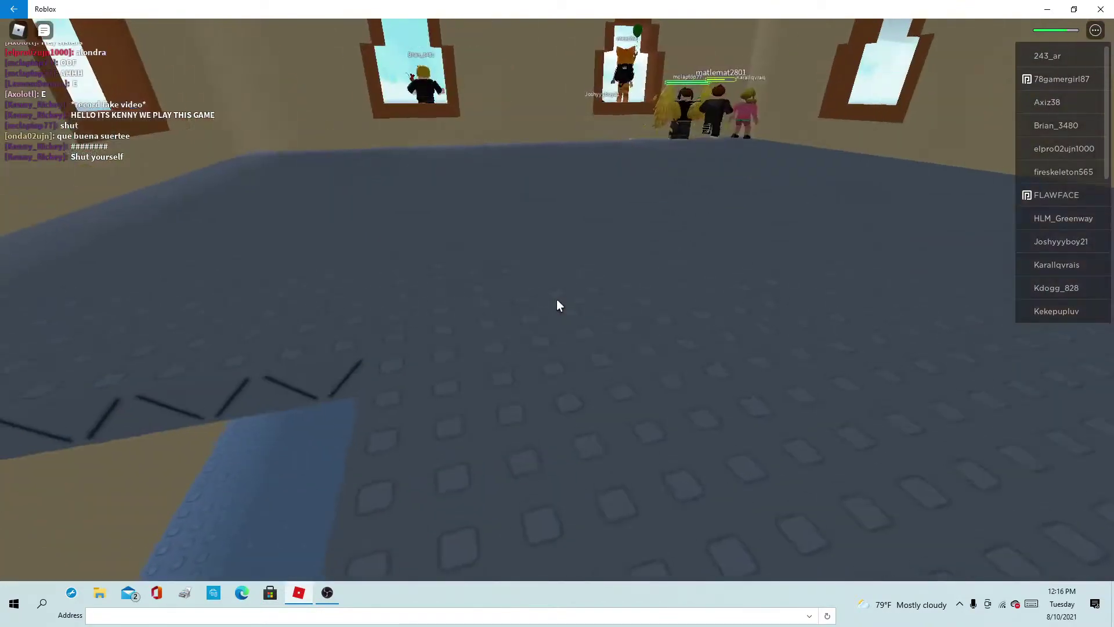
{"action": "scroll", "scroll_direction": "down", "scroll_amount": 3}
{"action": "scroll", "scroll_direction": "up", "scroll_amount": 3}
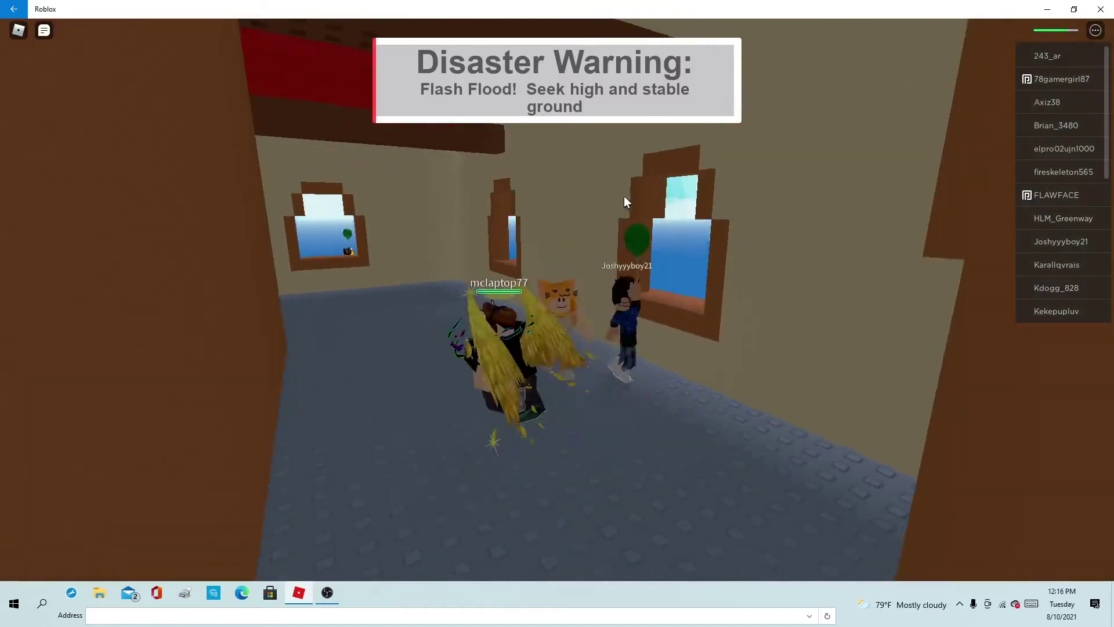
{"action": "scroll", "scroll_direction": "down", "scroll_amount": 3}
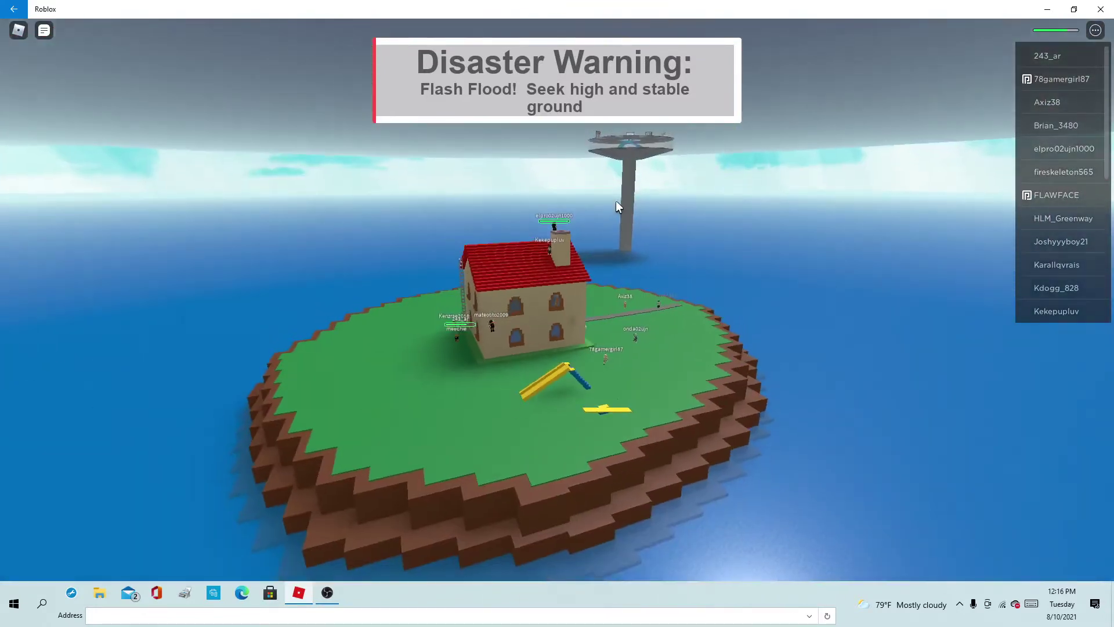
{"action": "scroll", "scroll_direction": "up", "scroll_amount": 3}
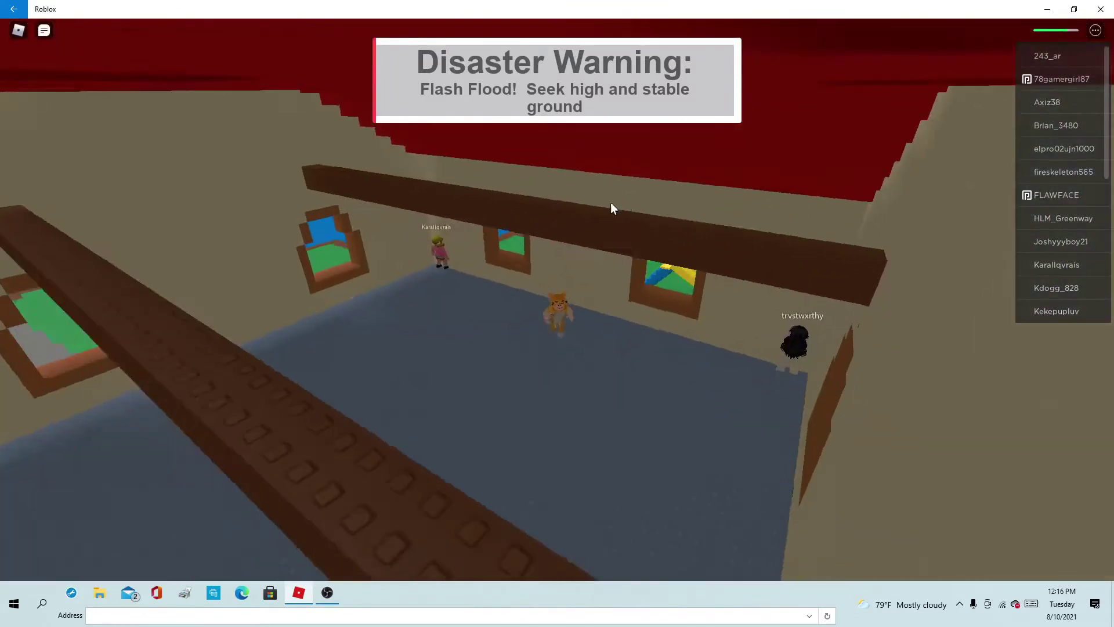
{"action": "scroll", "scroll_direction": "up", "scroll_amount": 3}
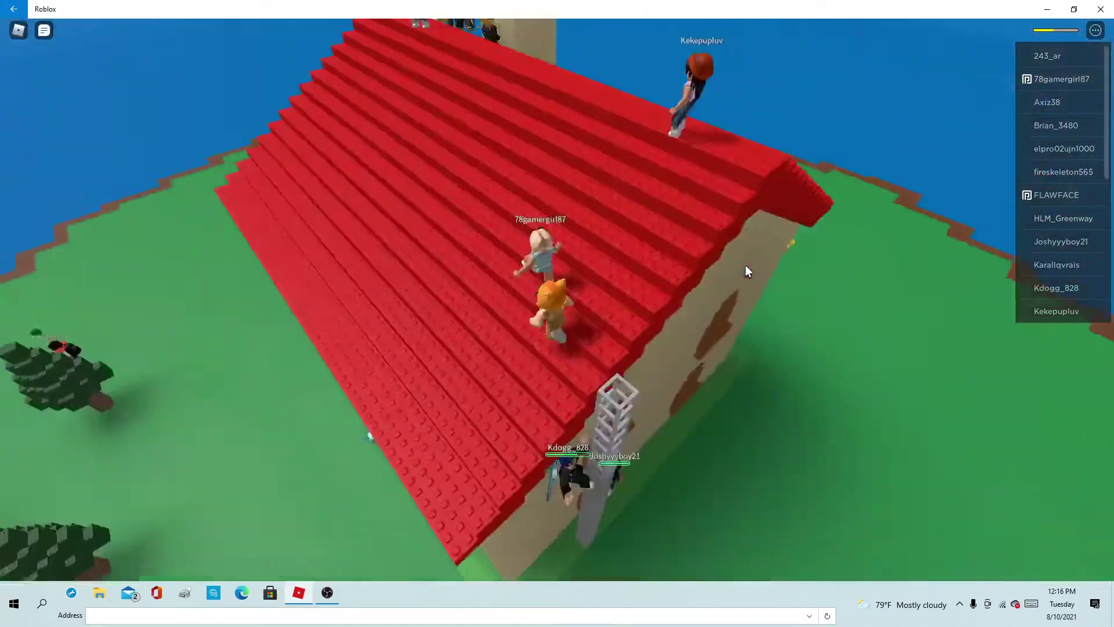
{"action": "scroll", "scroll_direction": "down", "scroll_amount": 3}
{"action": "scroll", "scroll_direction": "up", "scroll_amount": 3}
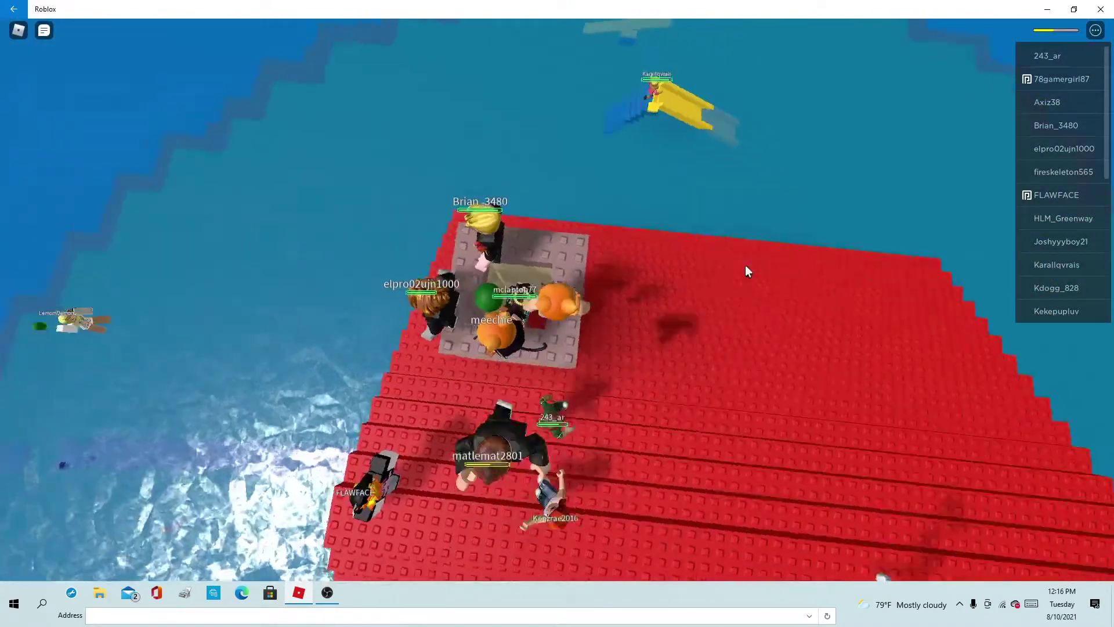
{"action": "scroll", "scroll_direction": "down", "scroll_amount": 3}
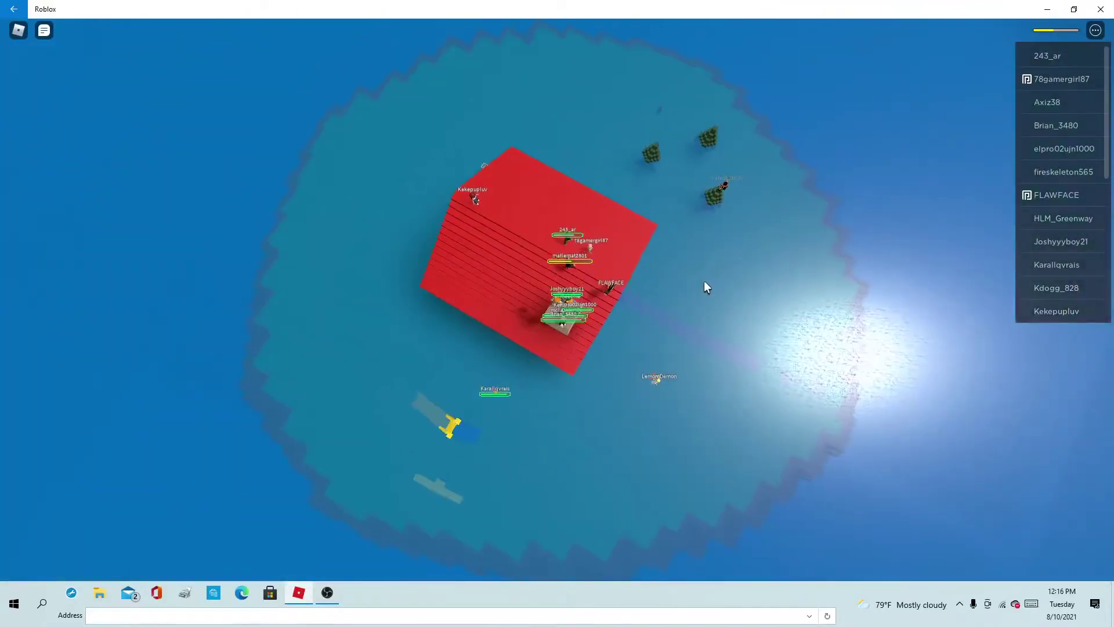
{"action": "scroll", "scroll_direction": "up", "scroll_amount": 3}
{"action": "scroll", "scroll_direction": "up", "scroll_amount": 3}
{"action": "scroll", "scroll_direction": "up", "scroll_amount": 3}
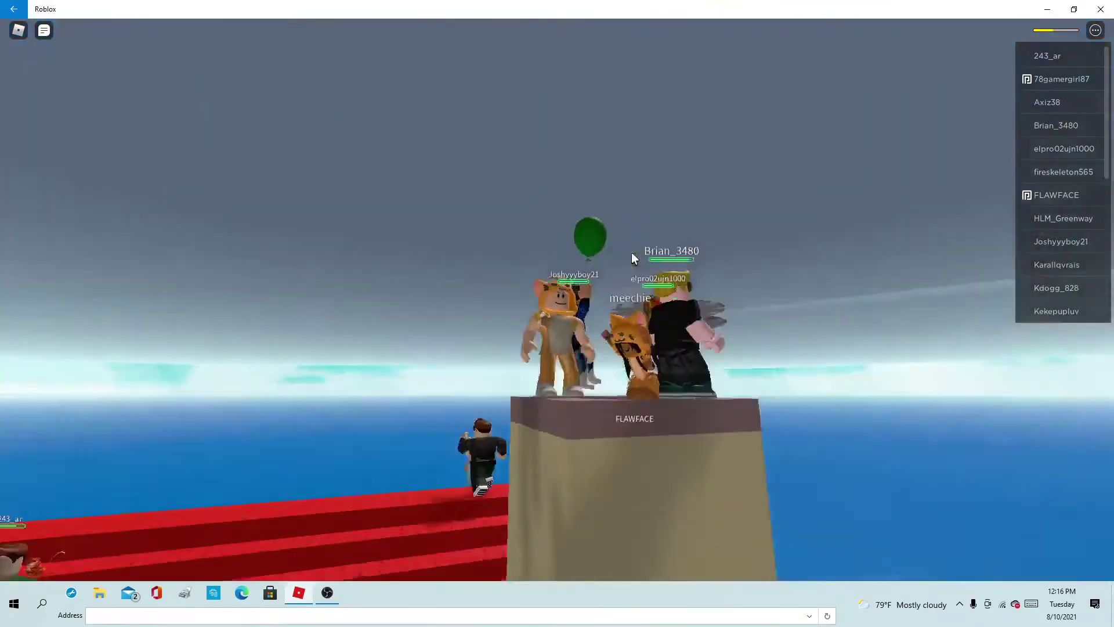
{"action": "scroll", "scroll_direction": "down", "scroll_amount": 3}
Step: Orbit the camera over the red-roofed house to watch the flood swallow the island
{"action": "left_click_drag", "start_coordinate": [632, 252], "coordinate": [632, 252]}
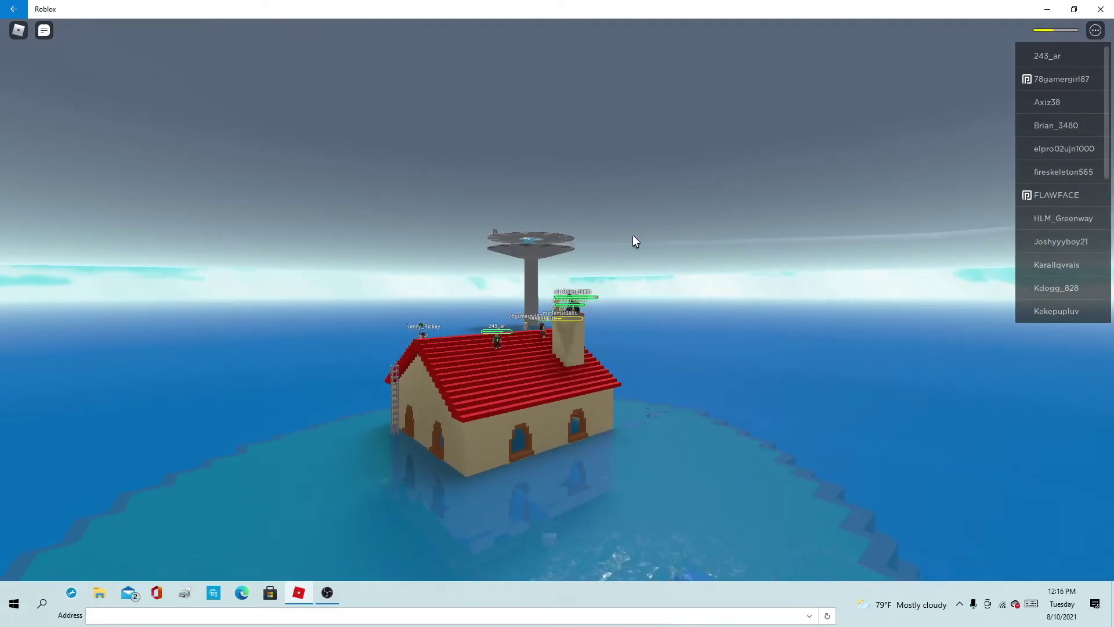
{"action": "left_click_drag", "start_coordinate": [632, 234], "coordinate": [597, 249]}
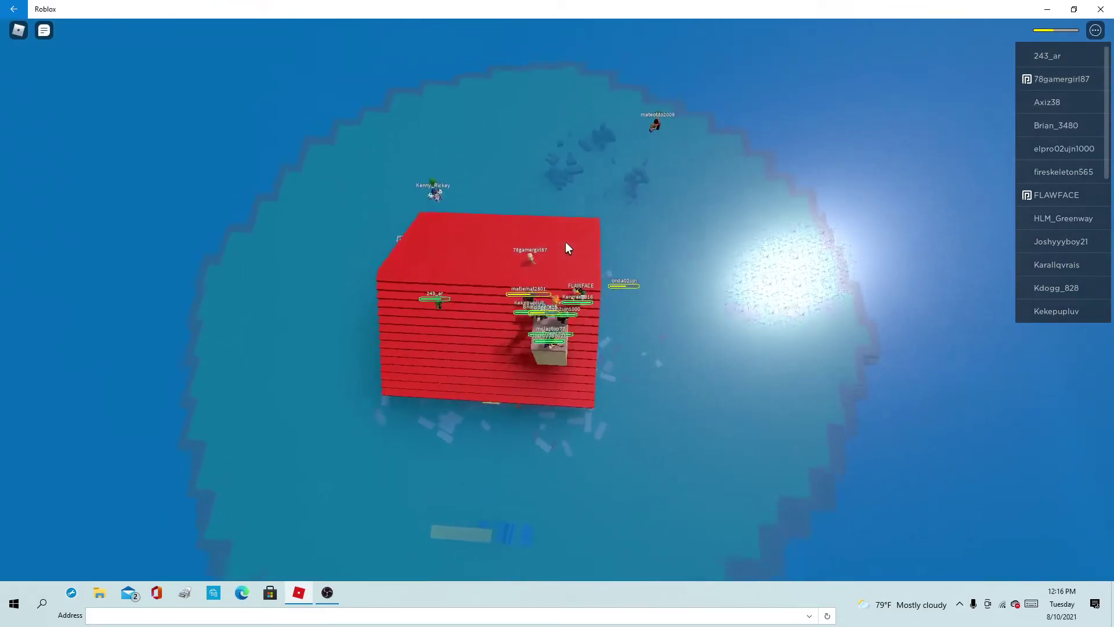
{"action": "left_click_drag", "start_coordinate": [562, 245], "coordinate": [573, 262]}
{"action": "scroll", "scroll_direction": "up", "scroll_amount": 3}
{"action": "scroll", "scroll_direction": "down", "scroll_amount": 3}
{"action": "scroll", "scroll_direction": "up", "scroll_amount": 3}
{"action": "scroll", "scroll_direction": "up", "scroll_amount": 3}
{"action": "scroll", "scroll_direction": "up", "scroll_amount": 3}
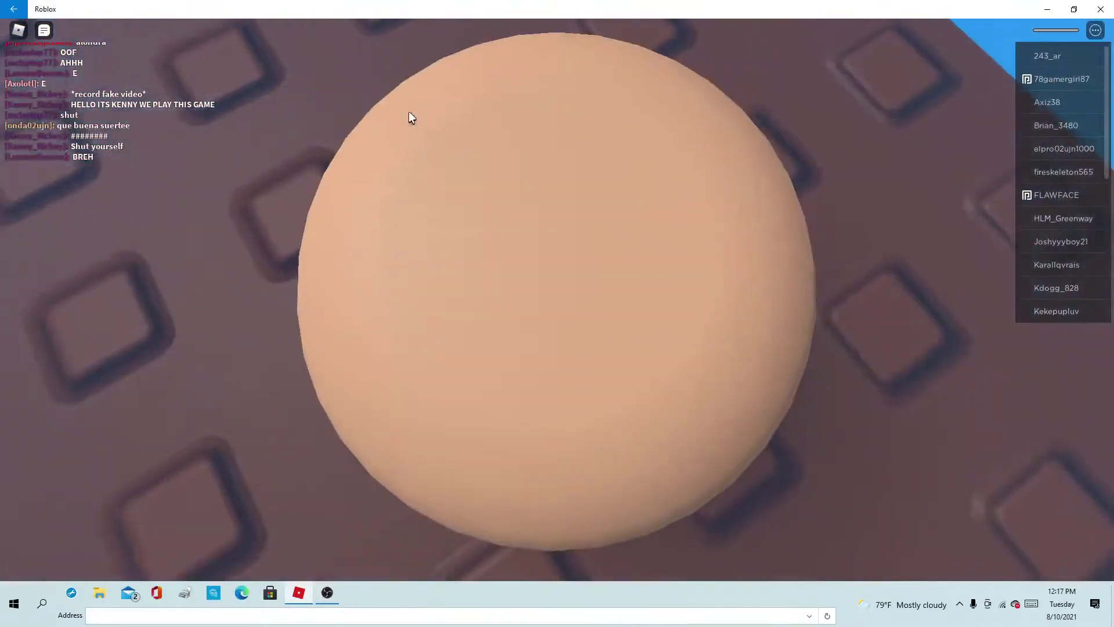
{"action": "scroll", "scroll_direction": "up", "scroll_amount": 3}
{"action": "scroll", "scroll_direction": "down", "scroll_amount": 3}
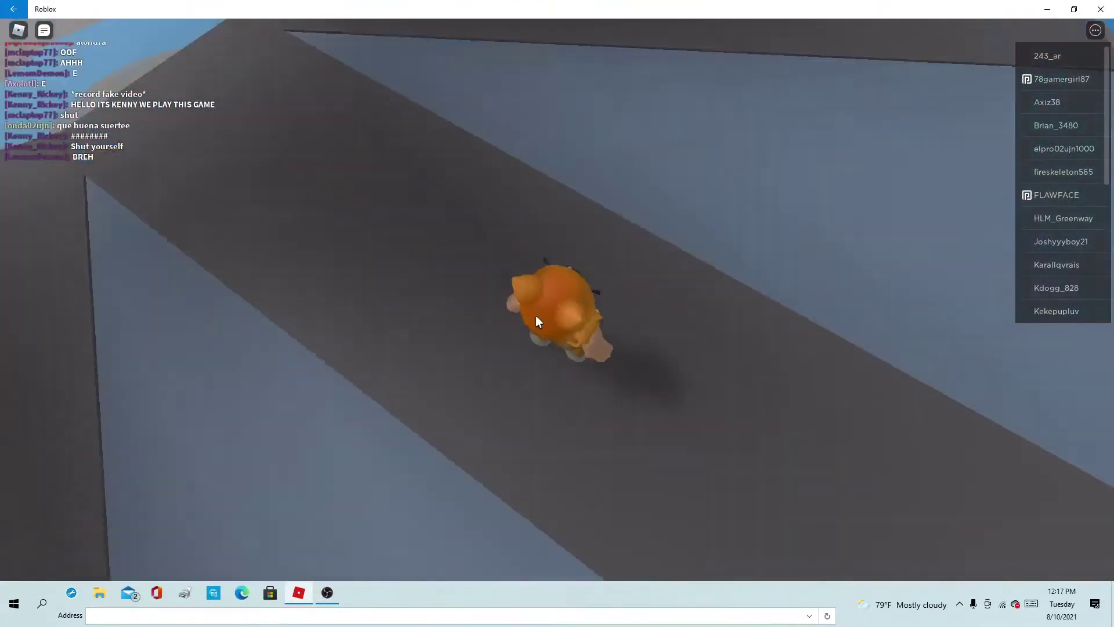
Step: Run the avatar forward while the Survivors list shows, then respawn on the lobby tower
{"action": "key", "text": "w"}
{"action": "key", "text": "w"}
{"action": "scroll", "scroll_direction": "up", "scroll_amount": 3}
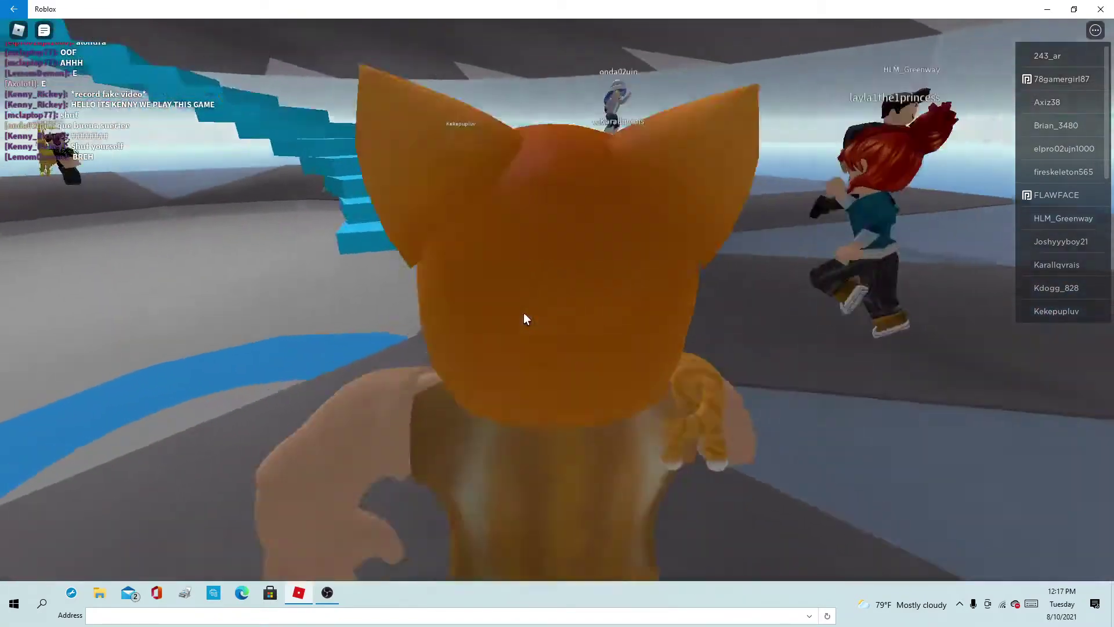
{"action": "scroll", "scroll_direction": "down", "scroll_amount": 3}
{"action": "key", "text": "w"}
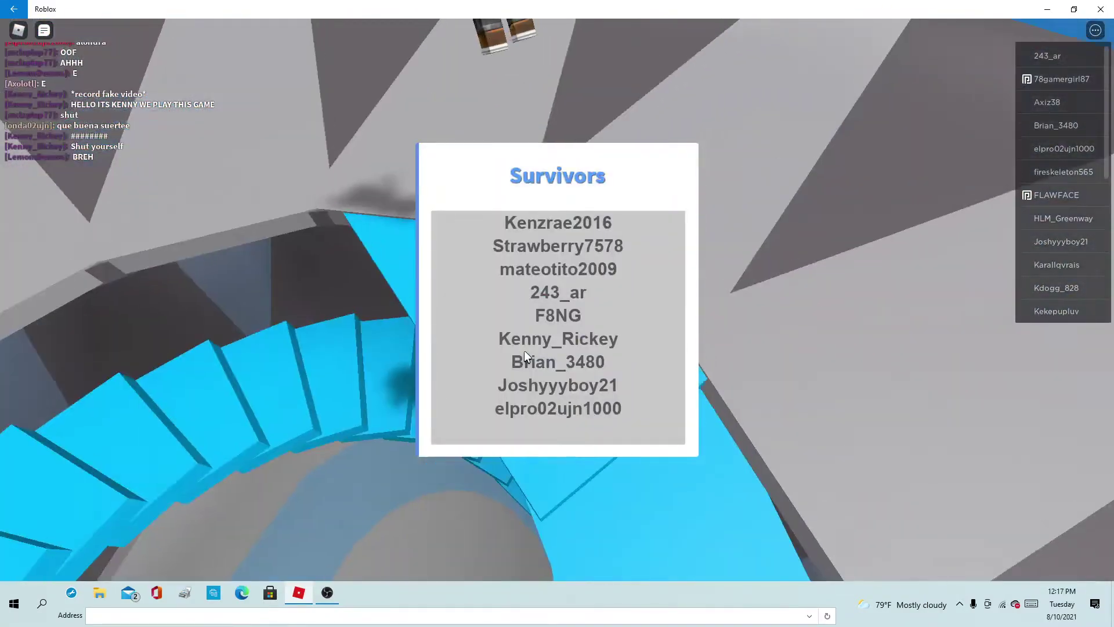
{"action": "key", "text": "w"}
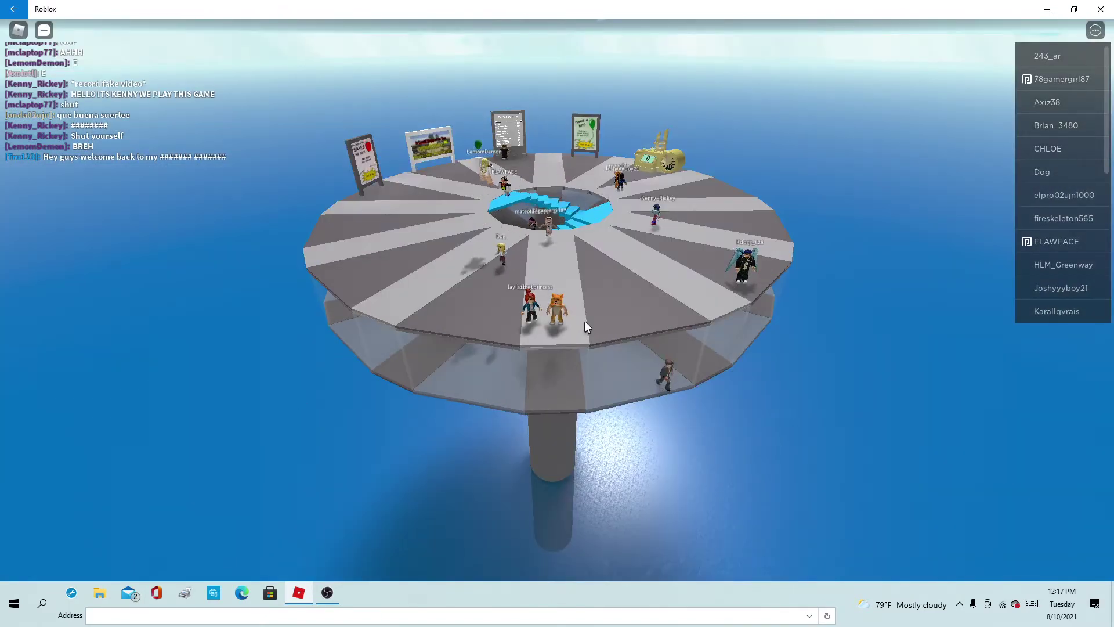
{"action": "scroll", "scroll_direction": "up", "scroll_amount": 3}
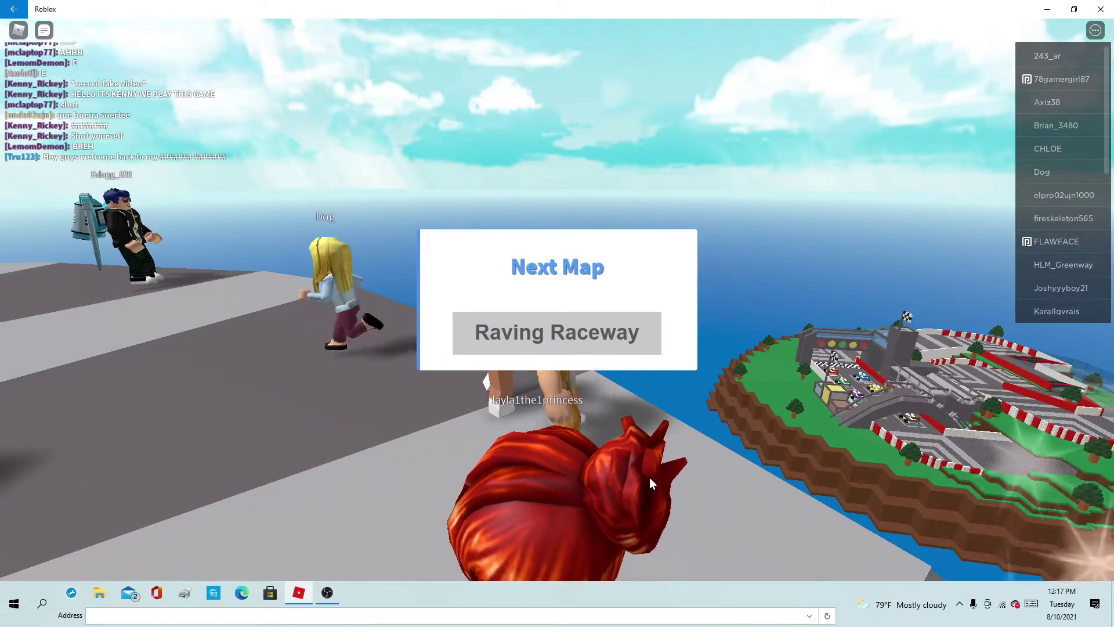
Step: Walk onto the Raving Raceway grid, sit in the green kart, and orbit the camera
{"action": "left_click_drag", "start_coordinate": [658, 475], "coordinate": [555, 298]}
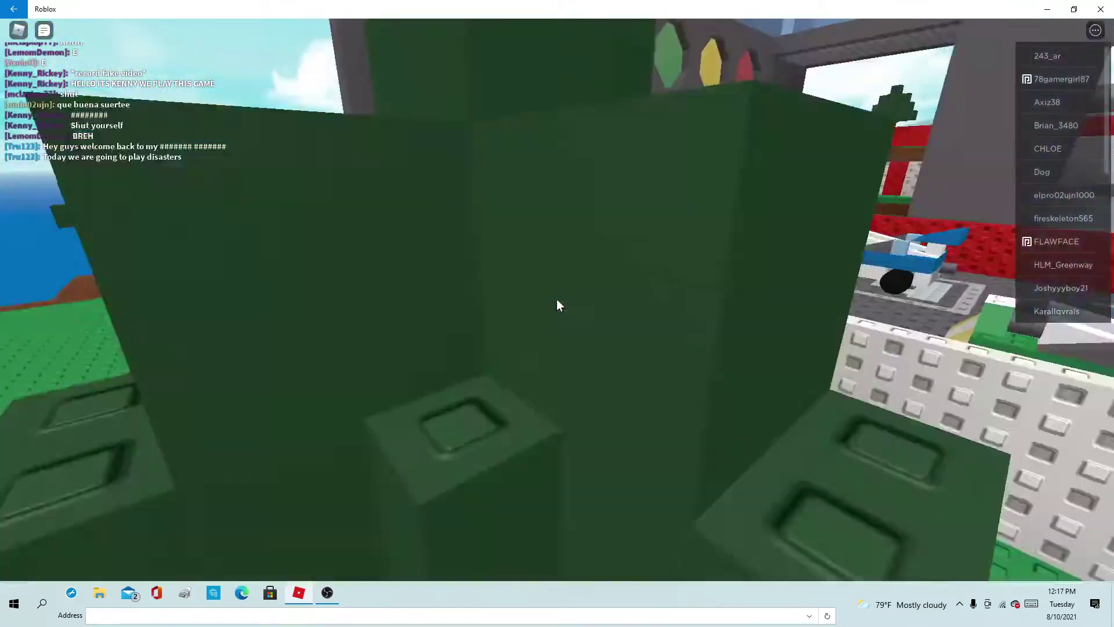
{"action": "key", "text": "w"}
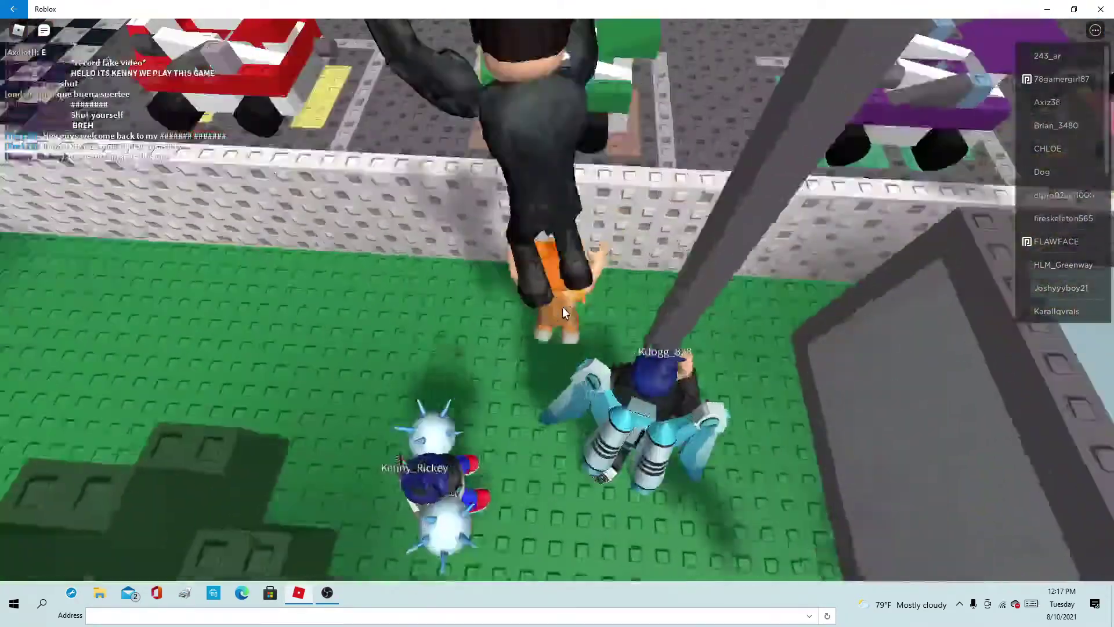
{"action": "right_click", "coordinate": [562, 307]}
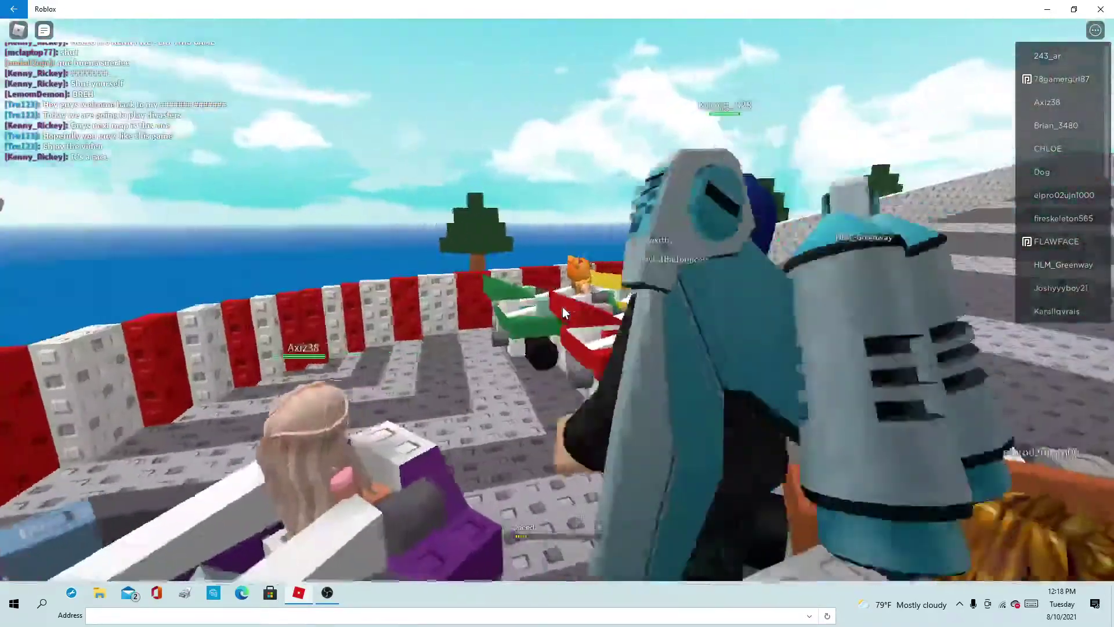
{"action": "right_click", "coordinate": [562, 306]}
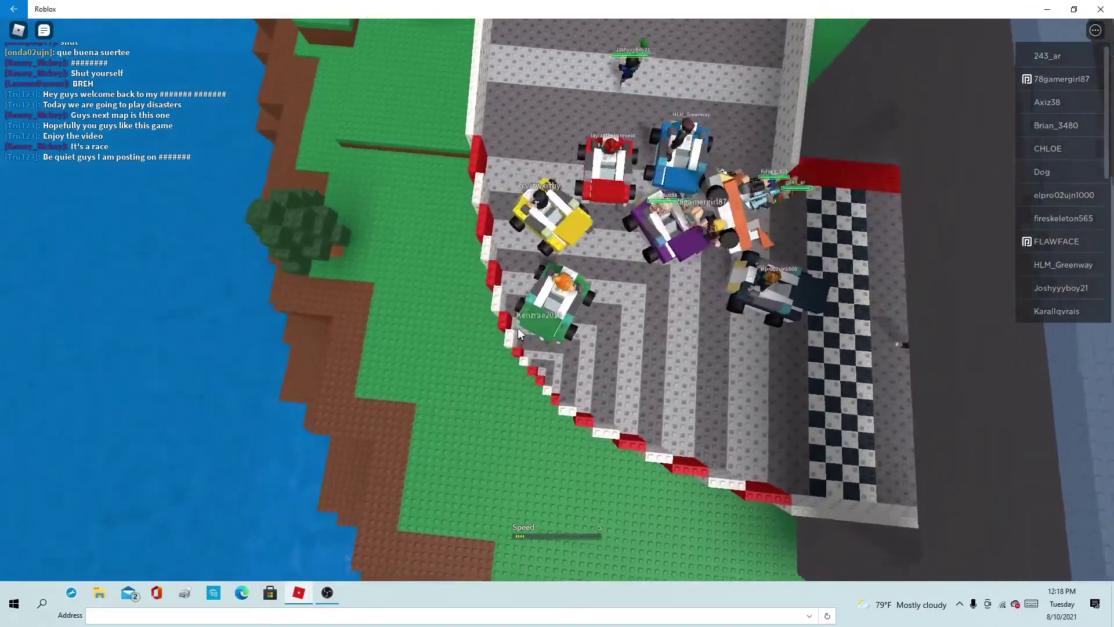
{"action": "scroll", "scroll_direction": "up", "scroll_amount": 3}
{"action": "scroll", "scroll_direction": "down", "scroll_amount": 3}
{"action": "scroll", "scroll_direction": "down", "scroll_amount": 3}
{"action": "scroll", "scroll_direction": "up", "scroll_amount": 3}
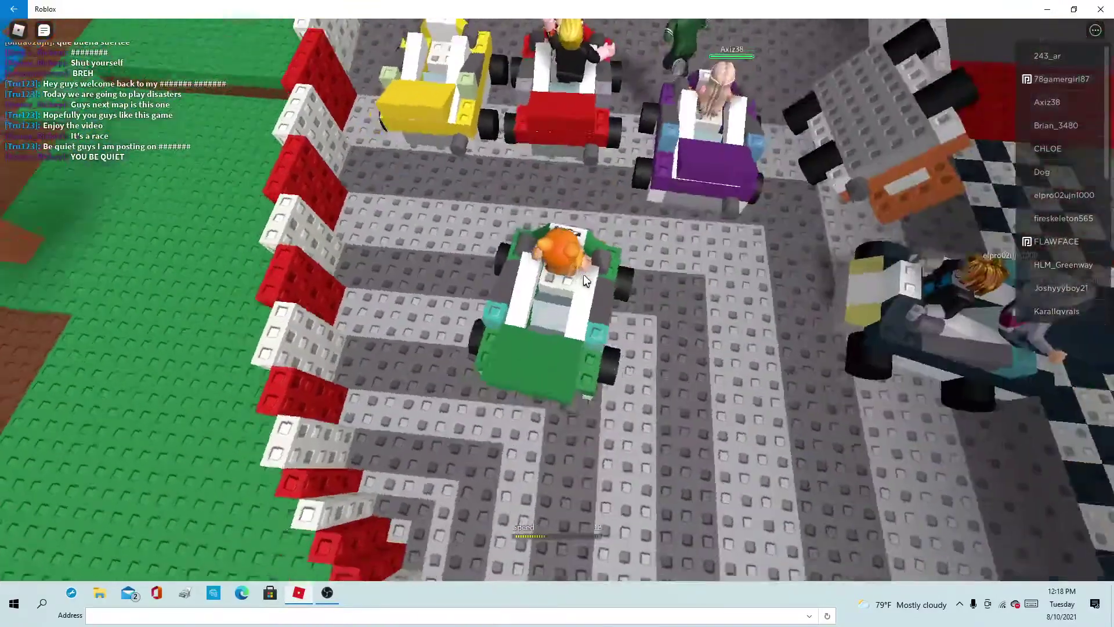
{"action": "scroll", "scroll_direction": "down", "scroll_amount": 3}
{"action": "scroll", "scroll_direction": "down", "scroll_amount": 3}
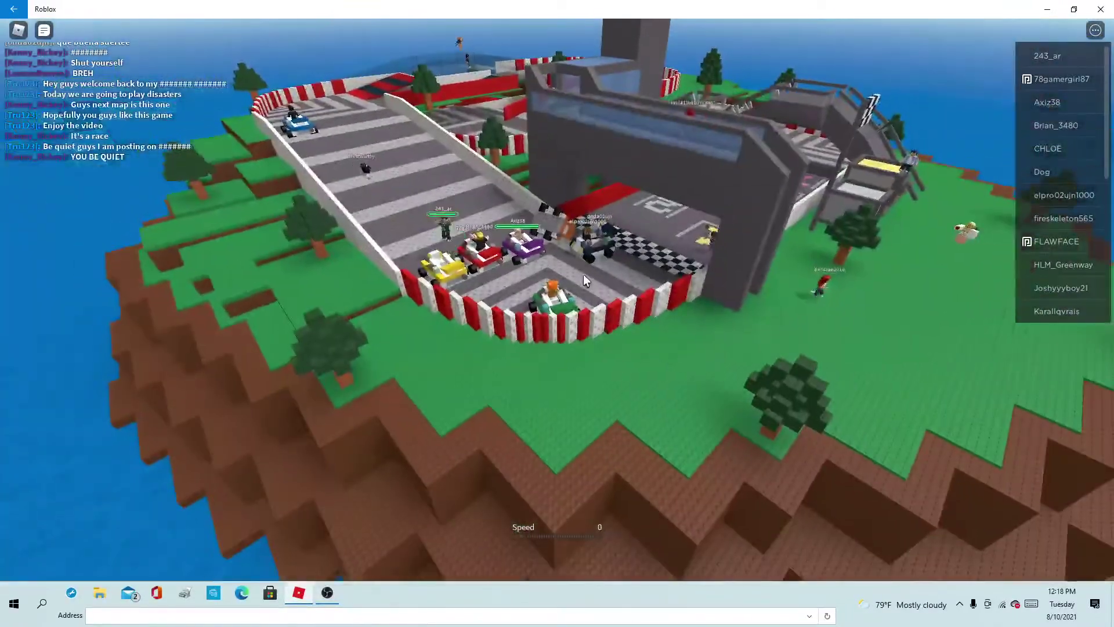
{"action": "scroll", "scroll_direction": "up", "scroll_amount": 3}
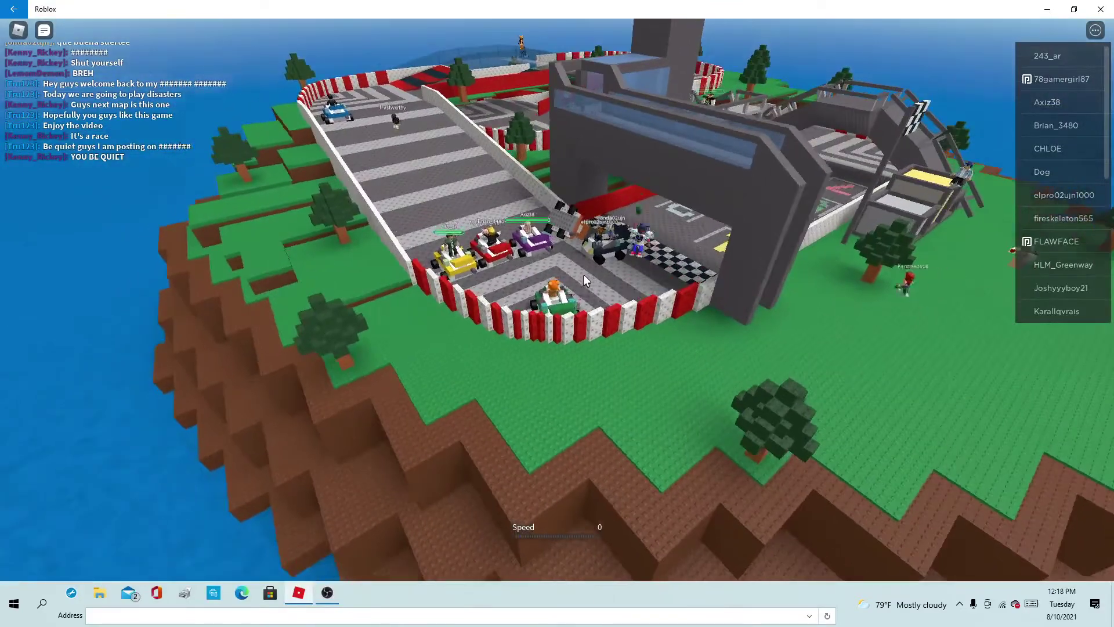
{"action": "scroll", "scroll_direction": "up", "scroll_amount": 3}
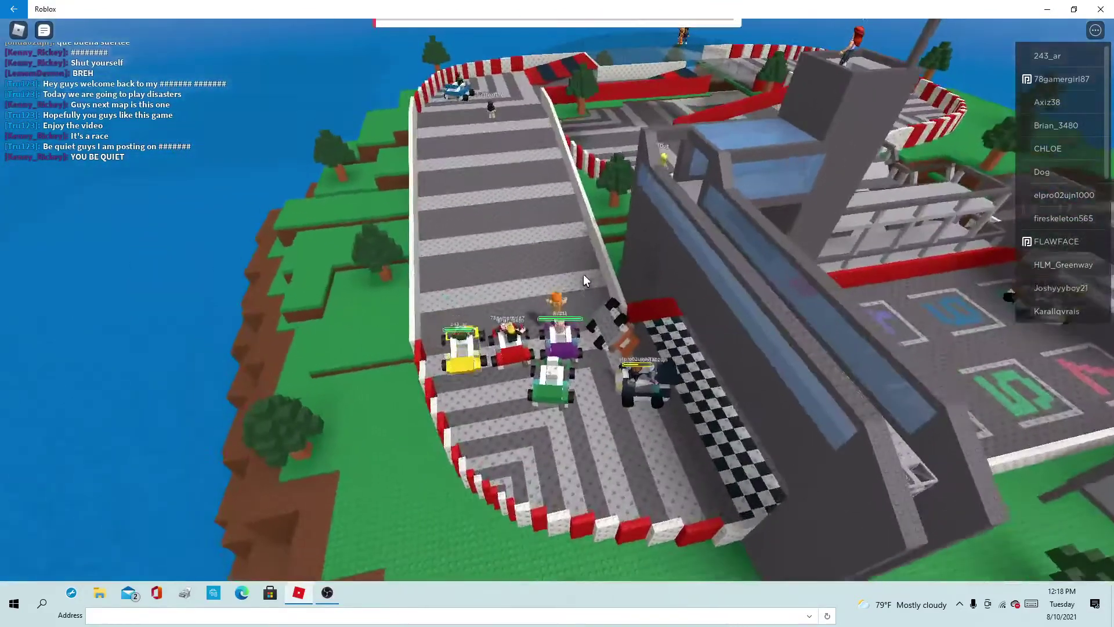
Step: Leave the karts and walk up the track to a trackside tree
{"action": "key", "text": "w"}
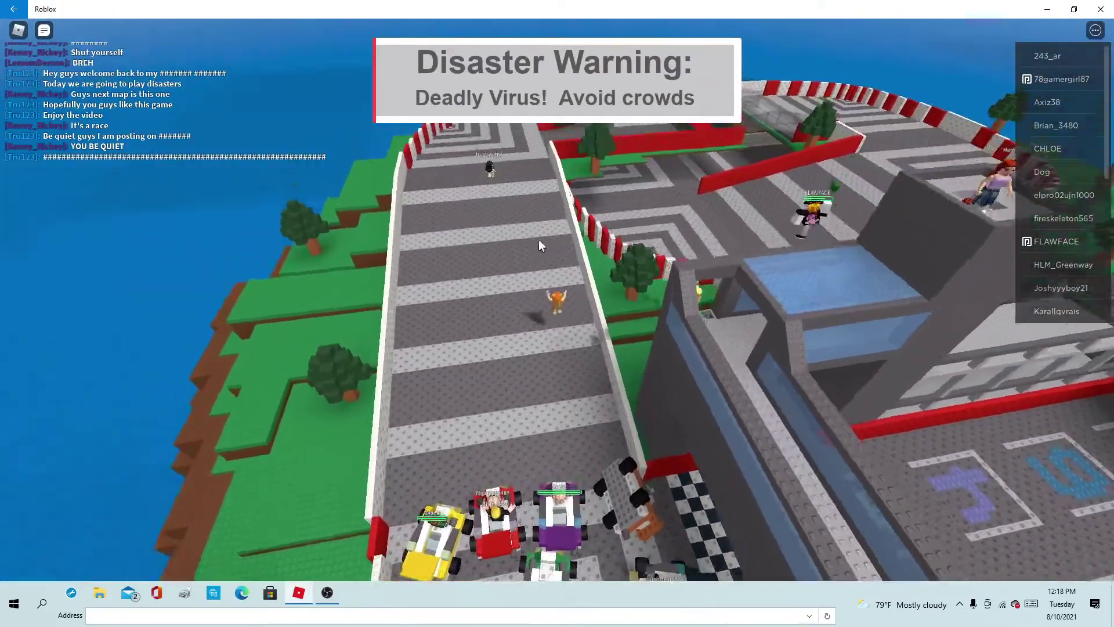
{"action": "key", "text": "w"}
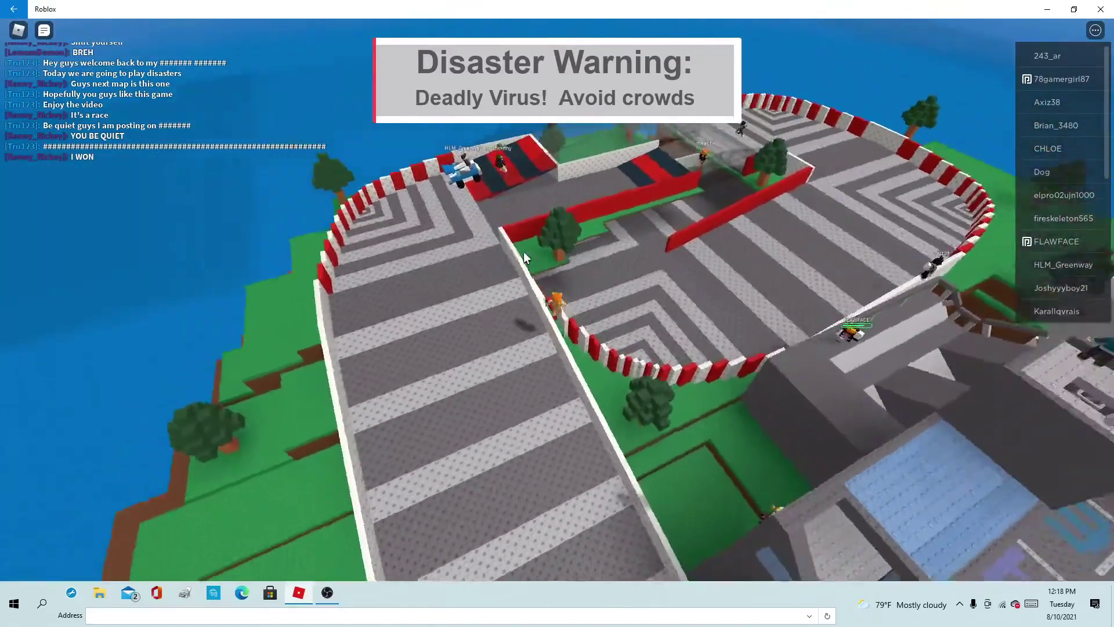
{"action": "key", "text": "w"}
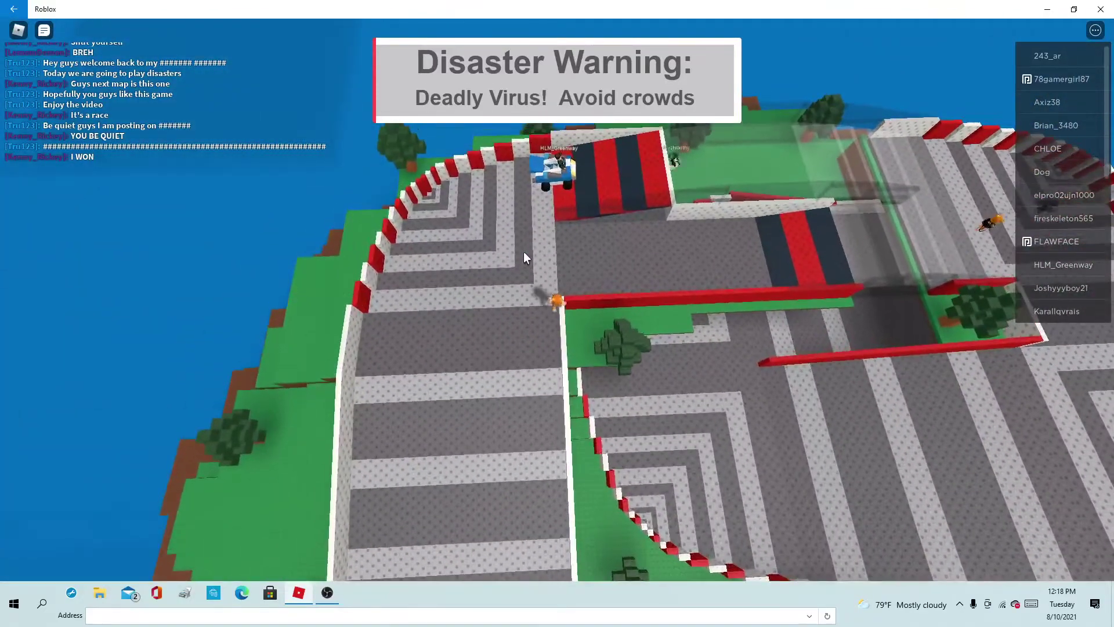
{"action": "scroll", "scroll_direction": "up", "scroll_amount": 3}
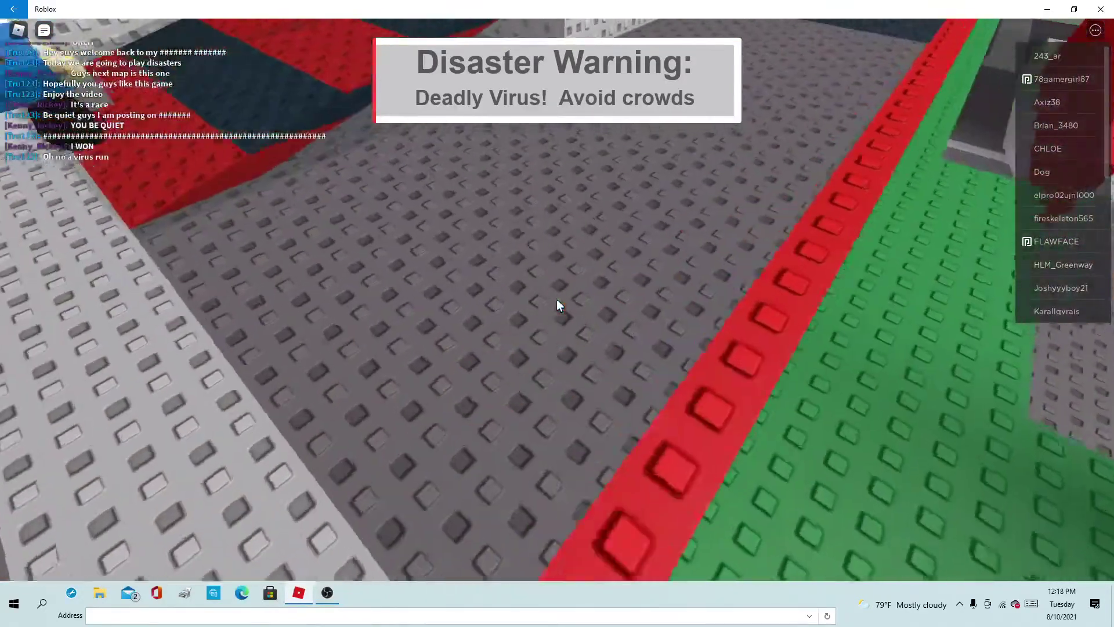
{"action": "scroll", "scroll_direction": "down", "scroll_amount": 3}
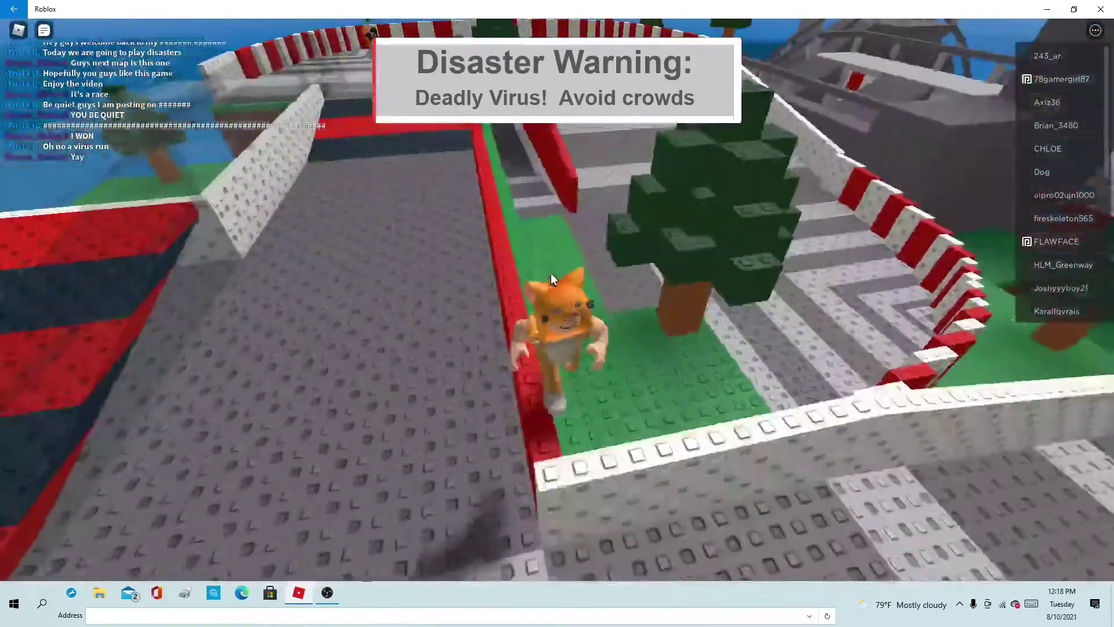
{"action": "scroll", "scroll_direction": "down", "scroll_amount": 3}
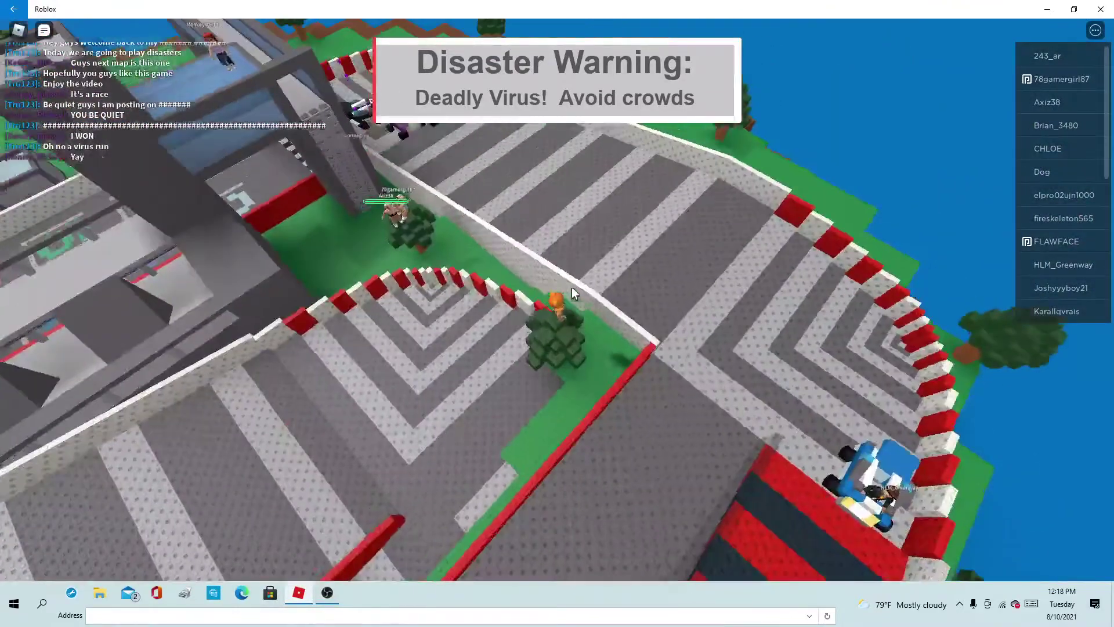
{"action": "scroll", "scroll_direction": "up", "scroll_amount": 3}
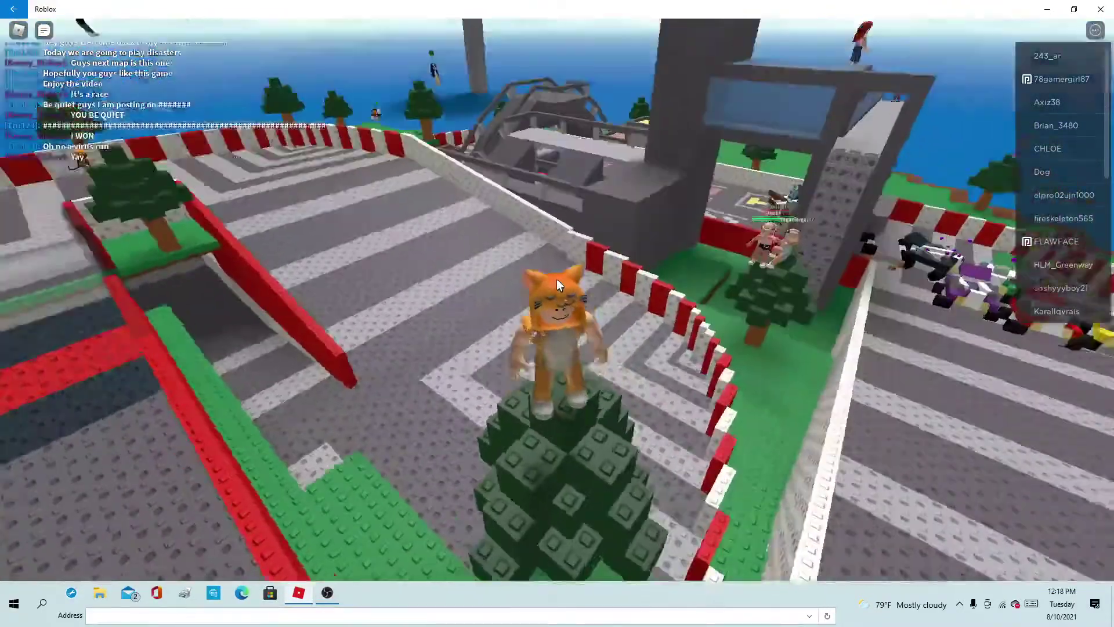
Step: Look around the raceway from atop the tree
{"action": "left_click_drag", "start_coordinate": [556, 278], "coordinate": [560, 283]}
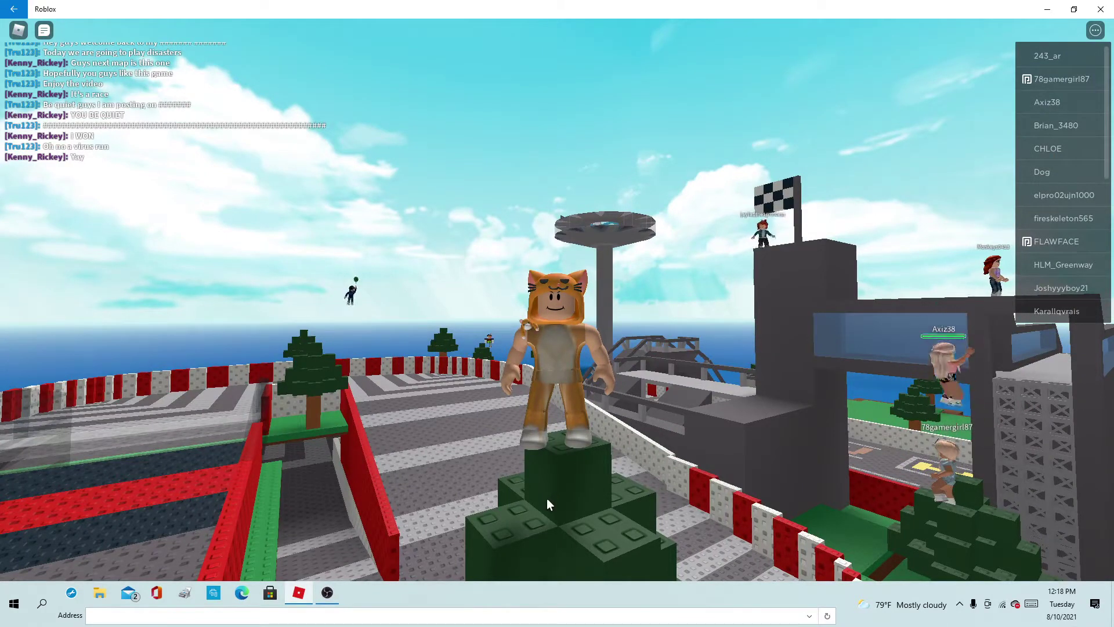
{"action": "left_click_drag", "start_coordinate": [561, 469], "coordinate": [567, 444]}
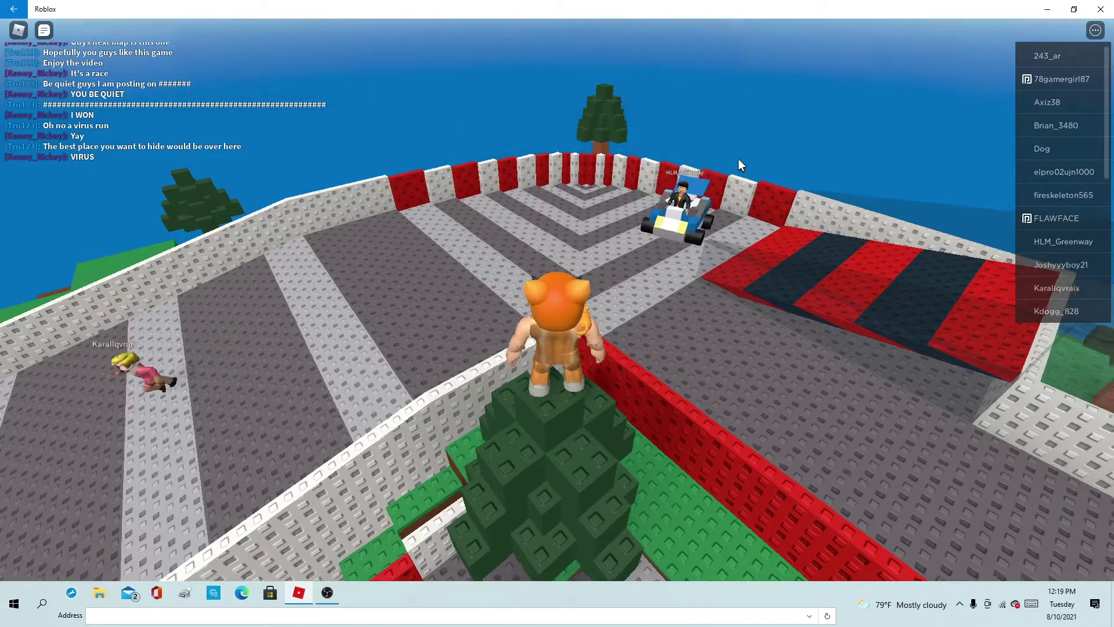
{"action": "left_click_drag", "start_coordinate": [644, 227], "coordinate": [739, 159]}
{"action": "key", "text": "Left"}
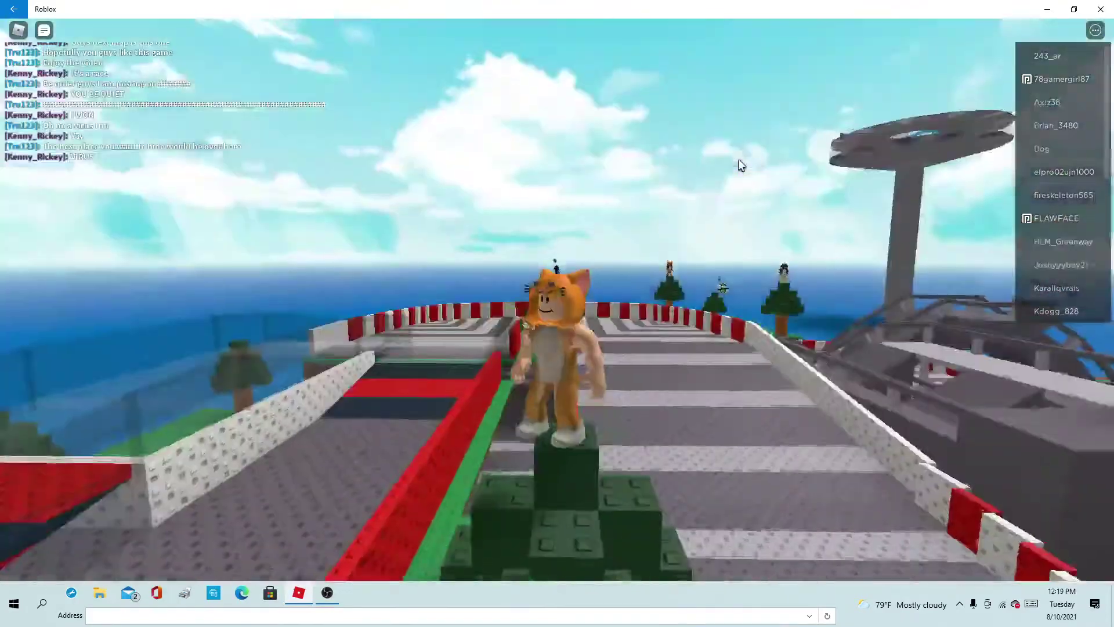
{"action": "left_click_drag", "start_coordinate": [738, 159], "coordinate": [584, 390]}
{"action": "right_click", "coordinate": [584, 391]}
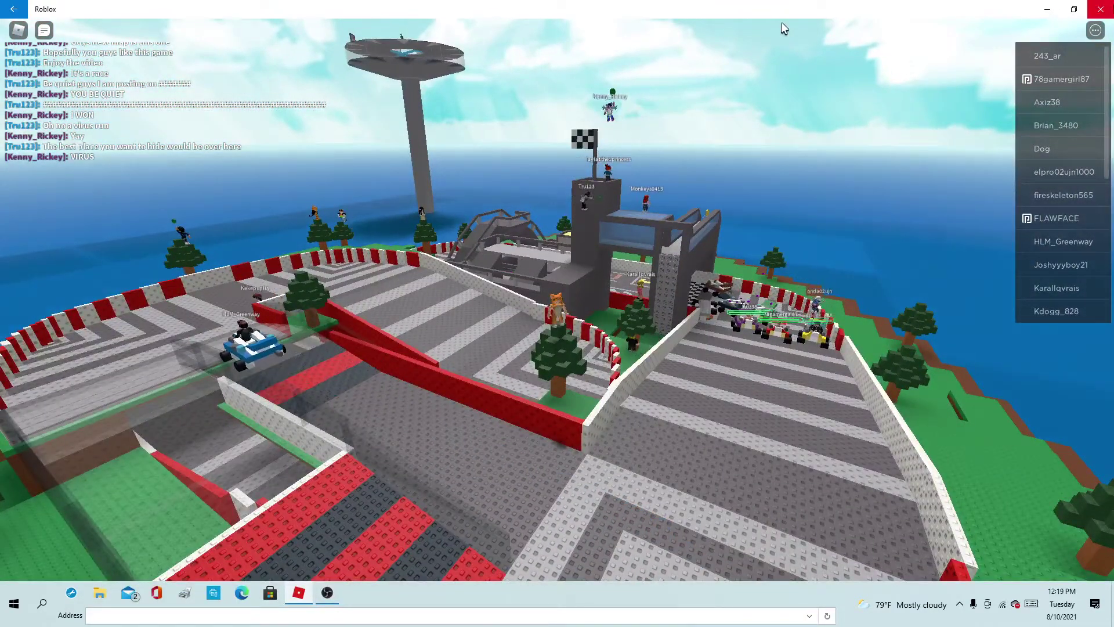
{"action": "left_click", "coordinate": [1053, 57]}
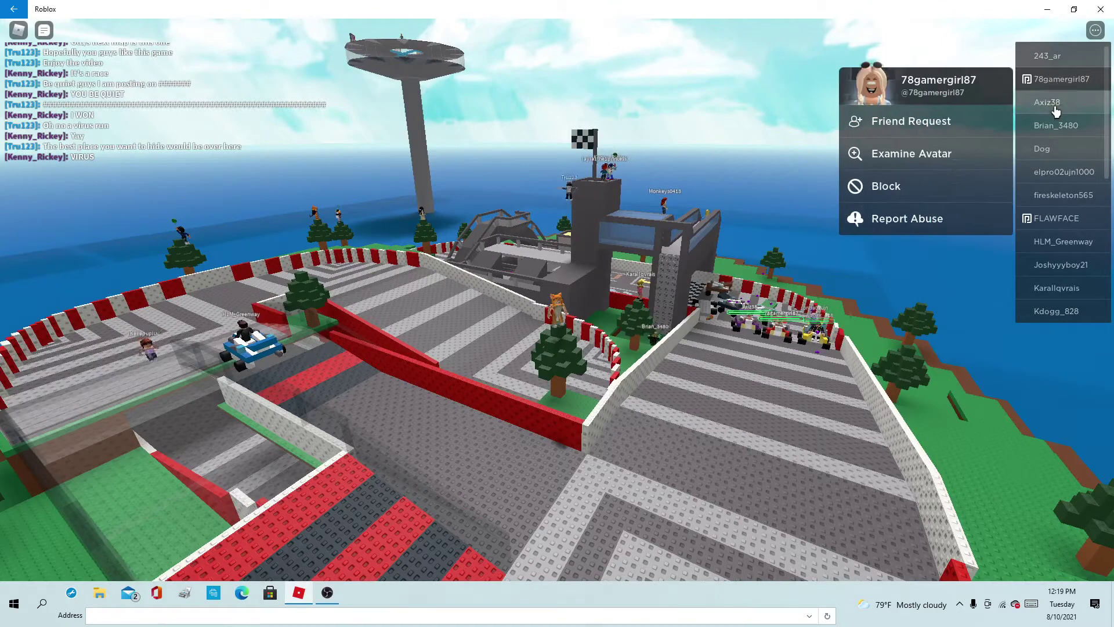
{"action": "left_click", "coordinate": [1054, 194]}
{"action": "left_click", "coordinate": [1052, 219]}
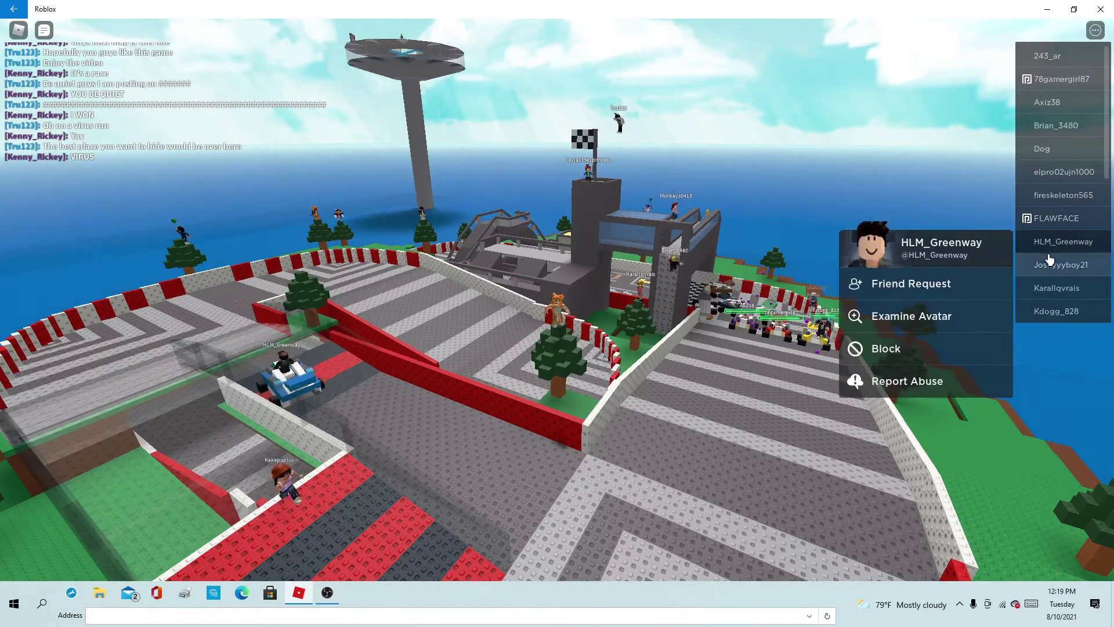
{"action": "left_click", "coordinate": [1053, 311]}
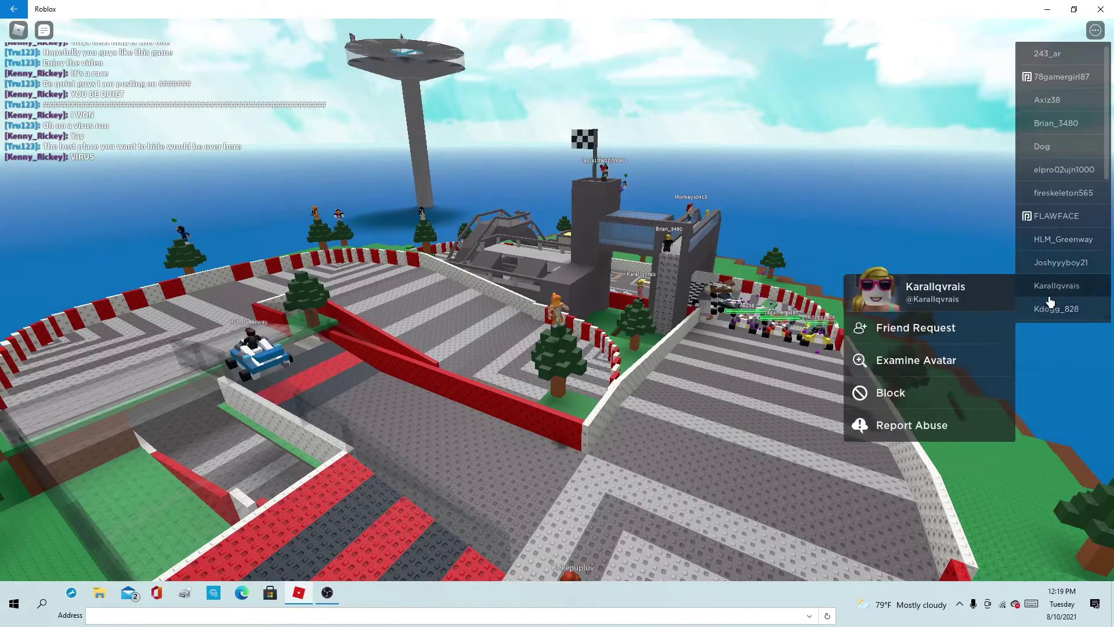
{"action": "scroll", "scroll_direction": "down", "scroll_amount": 3}
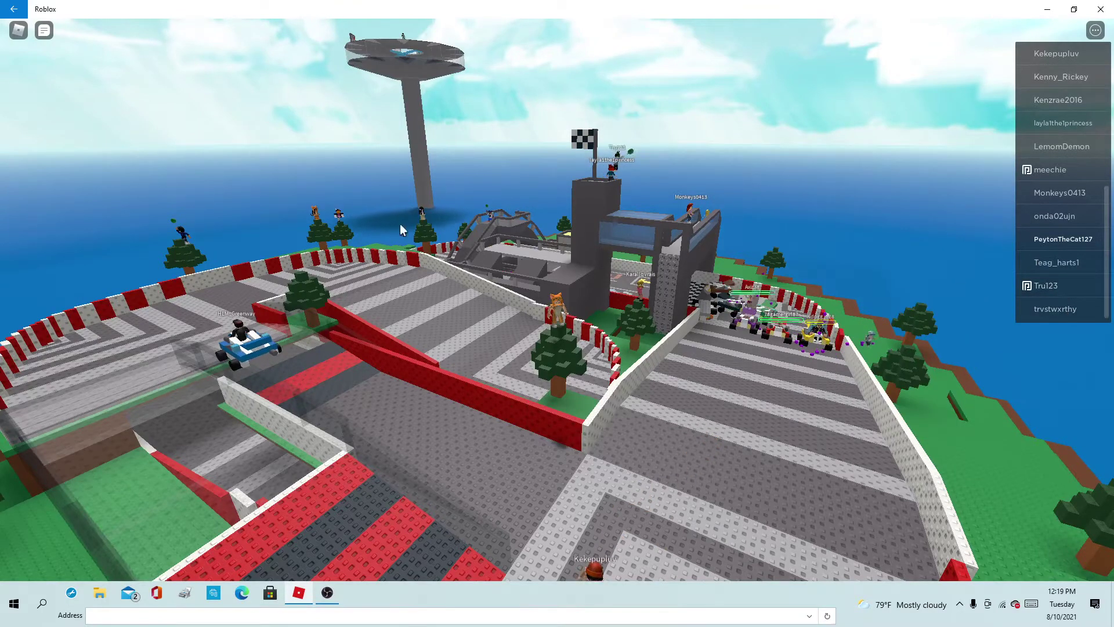
{"action": "scroll", "scroll_direction": "up", "scroll_amount": 3}
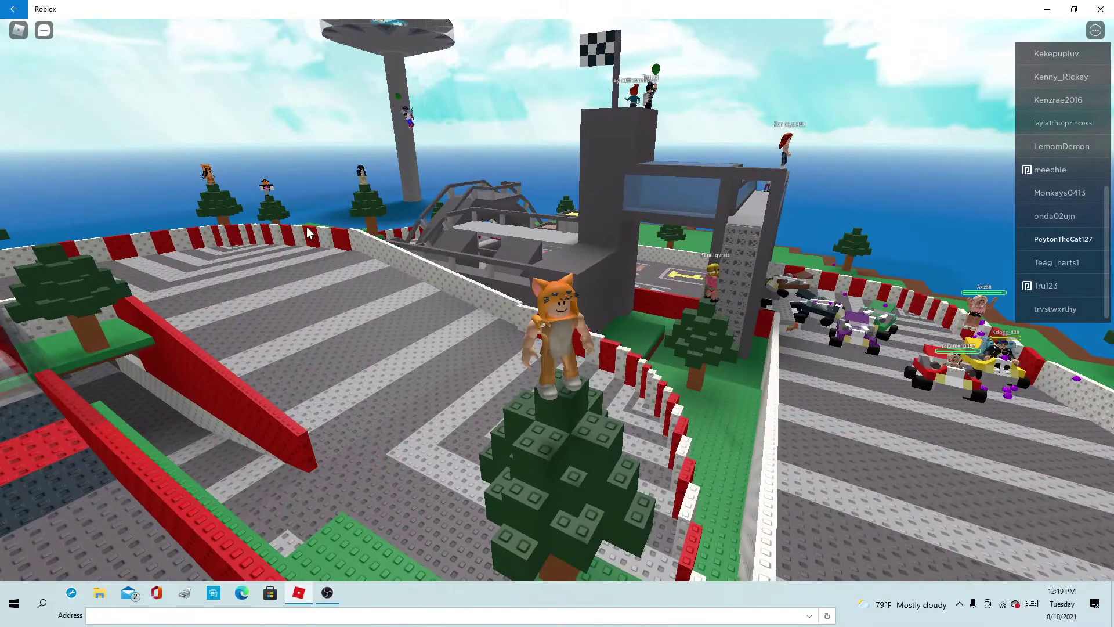
Step: Bring up chat and orbit the view over the track until the round ends
{"action": "left_click", "coordinate": [43, 30]}
{"action": "scroll", "scroll_direction": "up", "scroll_amount": 3}
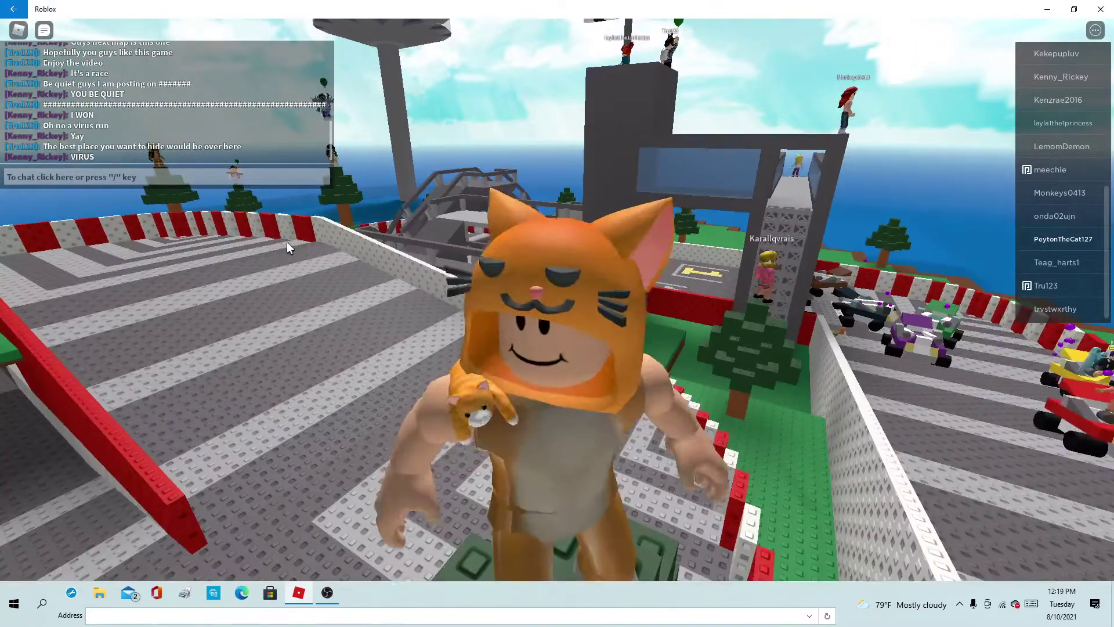
{"action": "scroll", "scroll_direction": "down", "scroll_amount": 3}
{"action": "scroll", "scroll_direction": "down", "scroll_amount": 3}
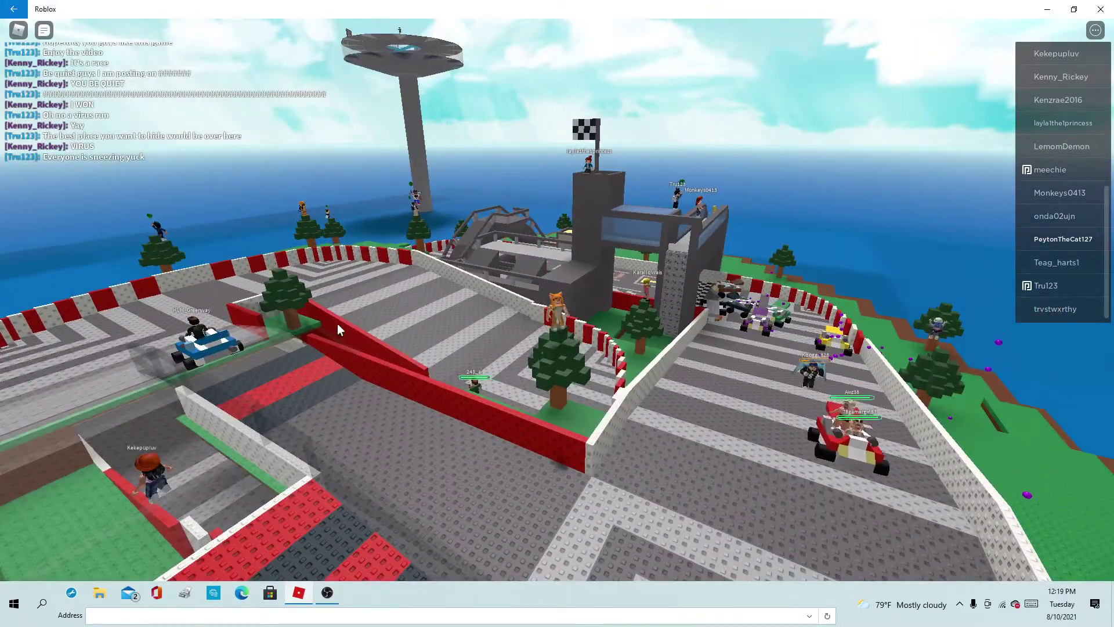
{"action": "scroll", "scroll_direction": "up", "scroll_amount": 3}
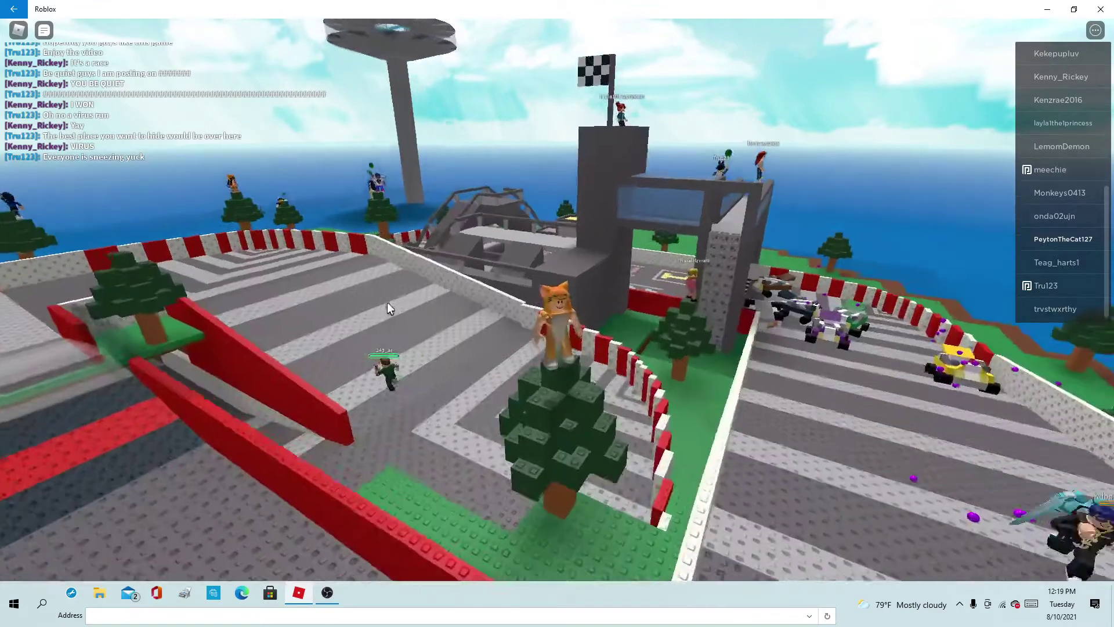
{"action": "scroll", "scroll_direction": "up", "scroll_amount": 3}
{"action": "scroll", "scroll_direction": "down", "scroll_amount": 3}
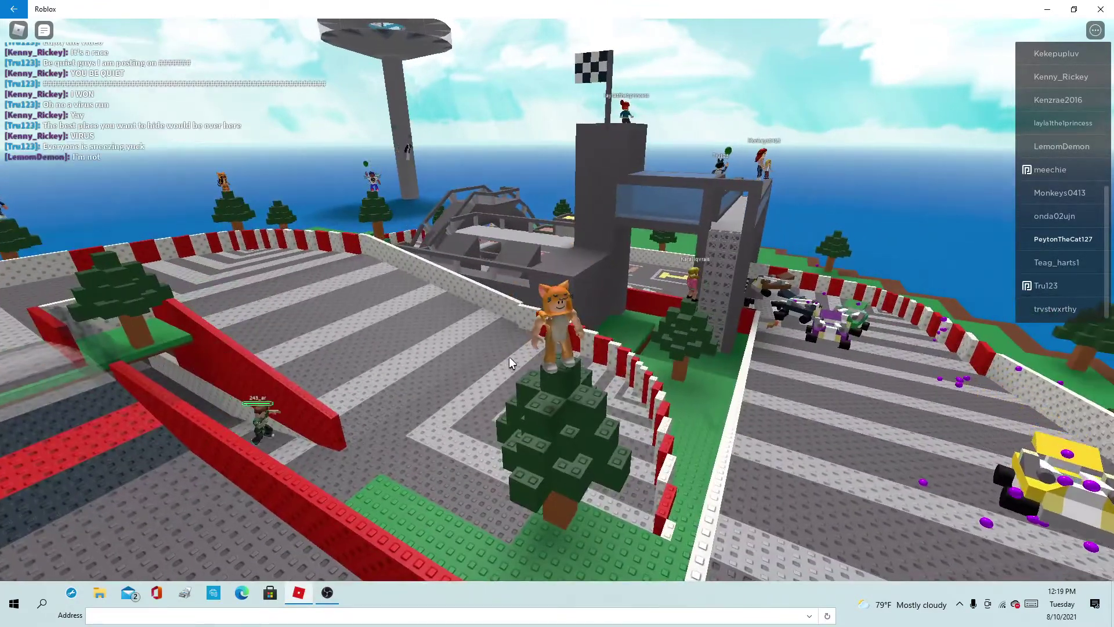
{"action": "left_click_drag", "start_coordinate": [509, 356], "coordinate": [602, 416]}
{"action": "scroll", "scroll_direction": "up", "scroll_amount": 3}
{"action": "scroll", "scroll_direction": "up", "scroll_amount": 3}
{"action": "scroll", "scroll_direction": "down", "scroll_amount": 3}
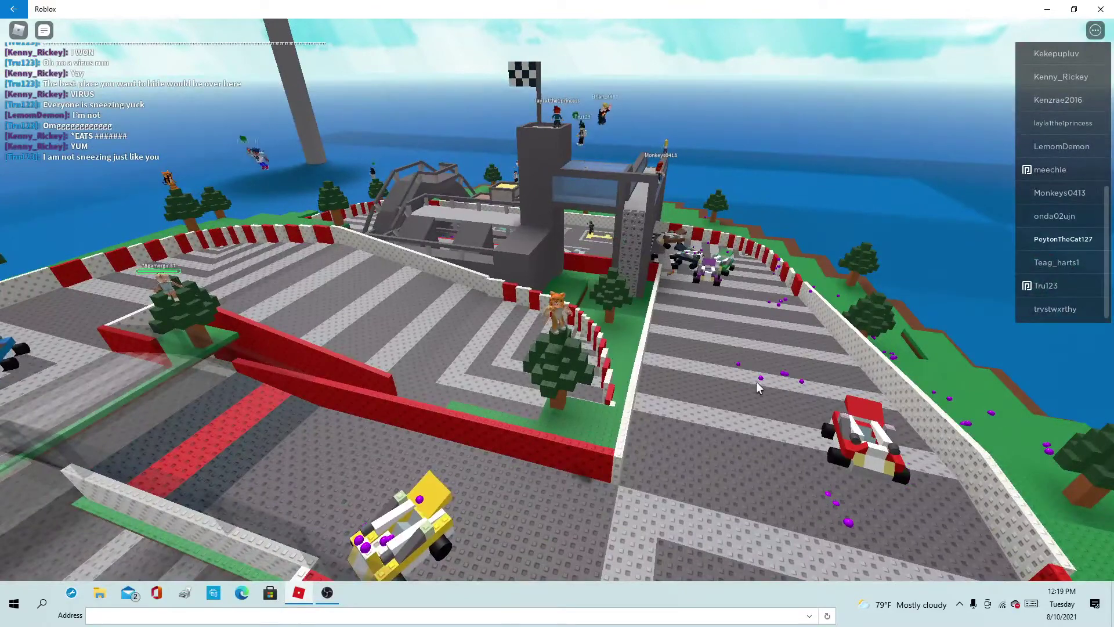
{"action": "scroll", "scroll_direction": "down", "scroll_amount": 3}
{"action": "scroll", "scroll_direction": "up", "scroll_amount": 3}
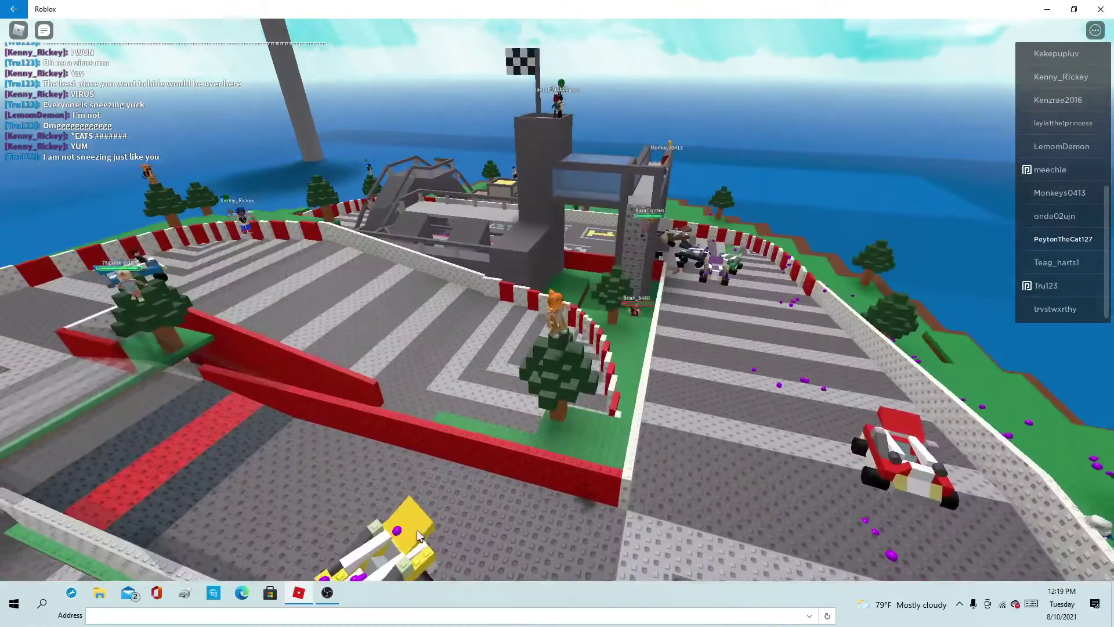
{"action": "scroll", "scroll_direction": "up", "scroll_amount": 3}
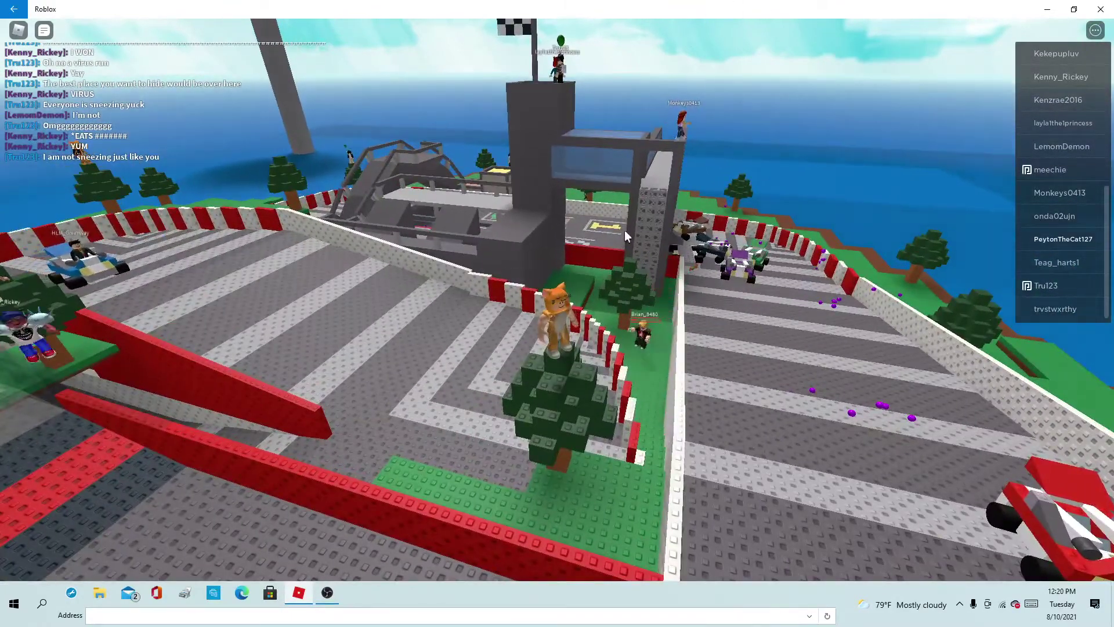
{"action": "scroll", "scroll_direction": "up", "scroll_amount": 3}
{"action": "left_click_drag", "start_coordinate": [580, 236], "coordinate": [556, 301]}
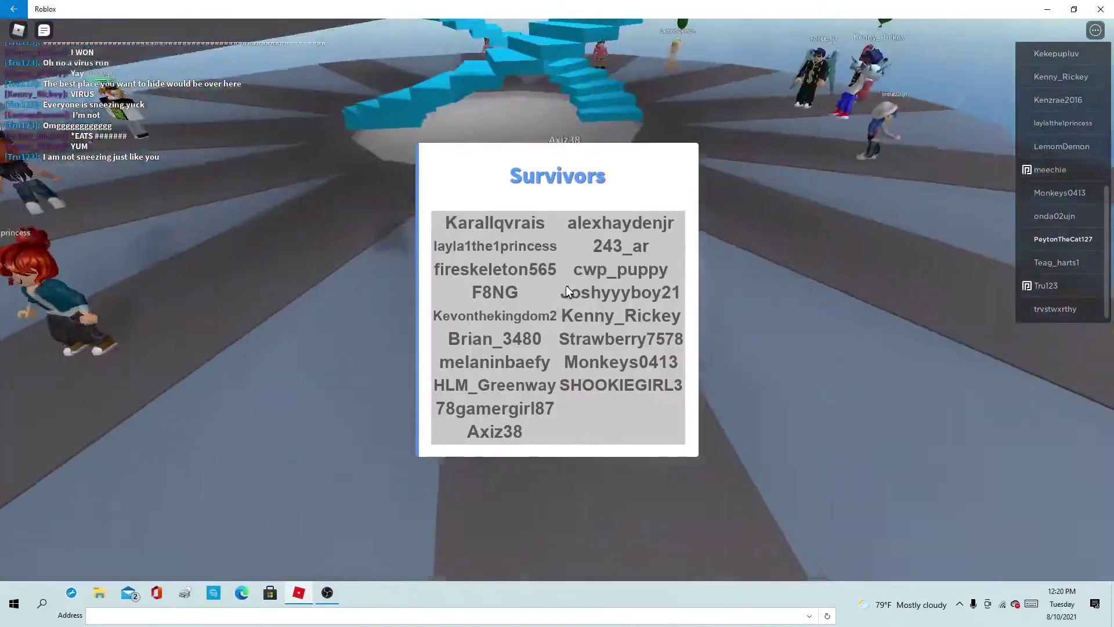
Step: Look around the map behind the Survivors results while Manic Mansion loads
{"action": "left_click_drag", "start_coordinate": [565, 292], "coordinate": [570, 308]}
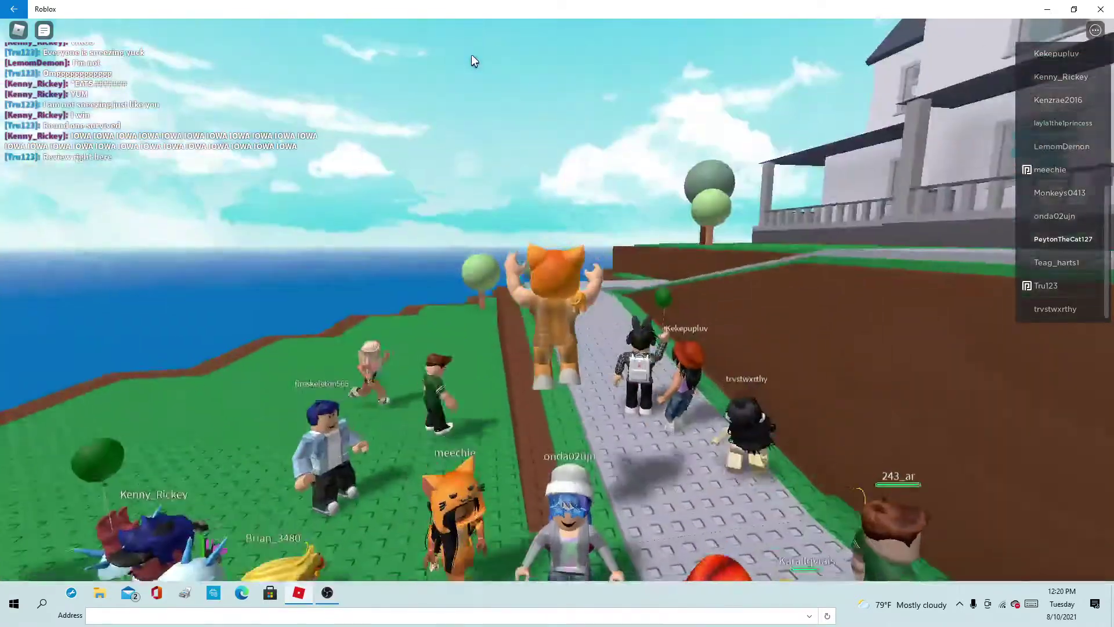
Step: Walk across the lawn and up the front steps to the living room rug
{"action": "key", "text": "w"}
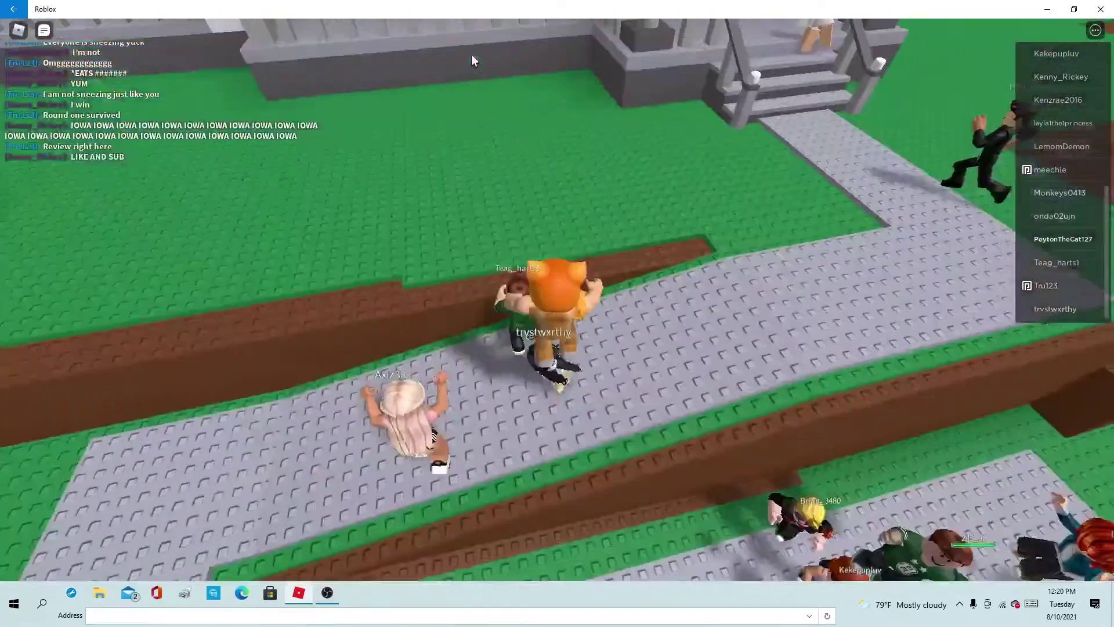
{"action": "key", "text": "w"}
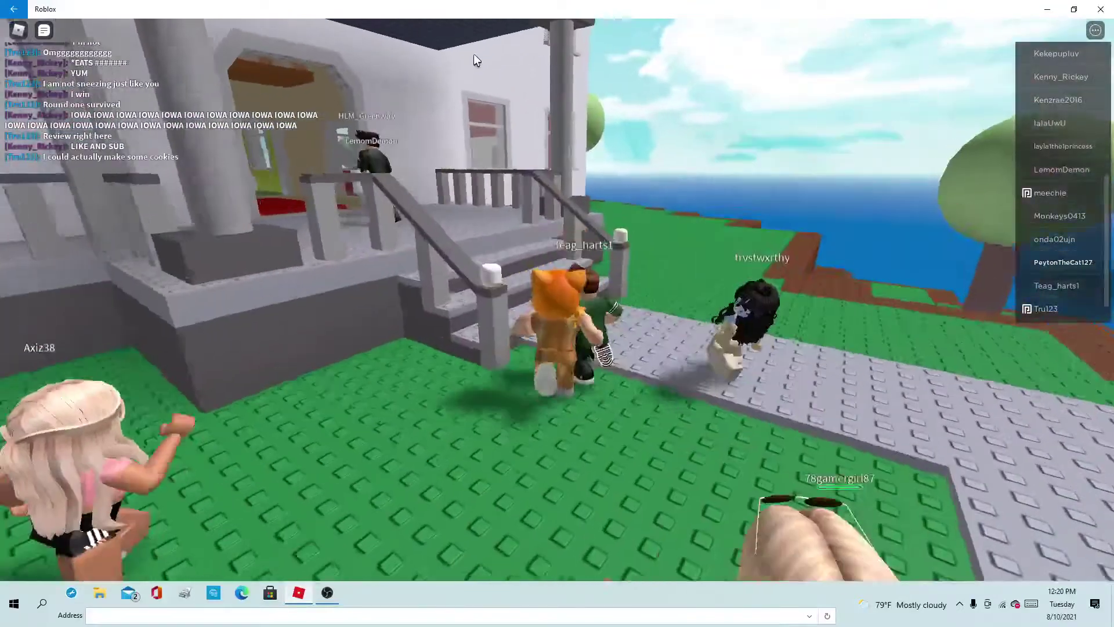
{"action": "key", "text": "w"}
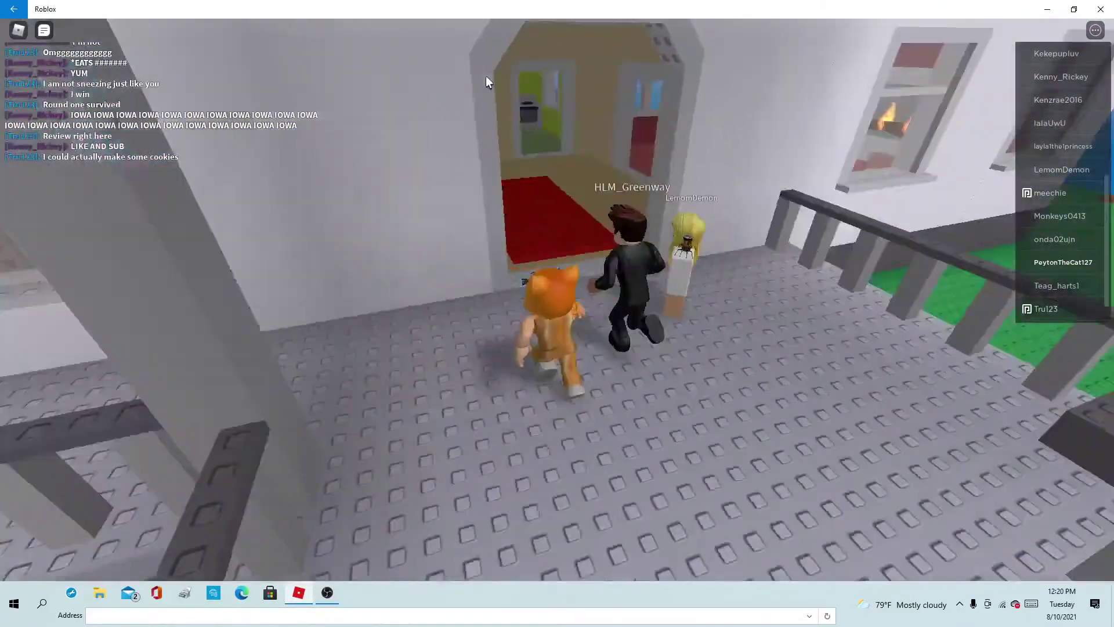
{"action": "key", "text": "w"}
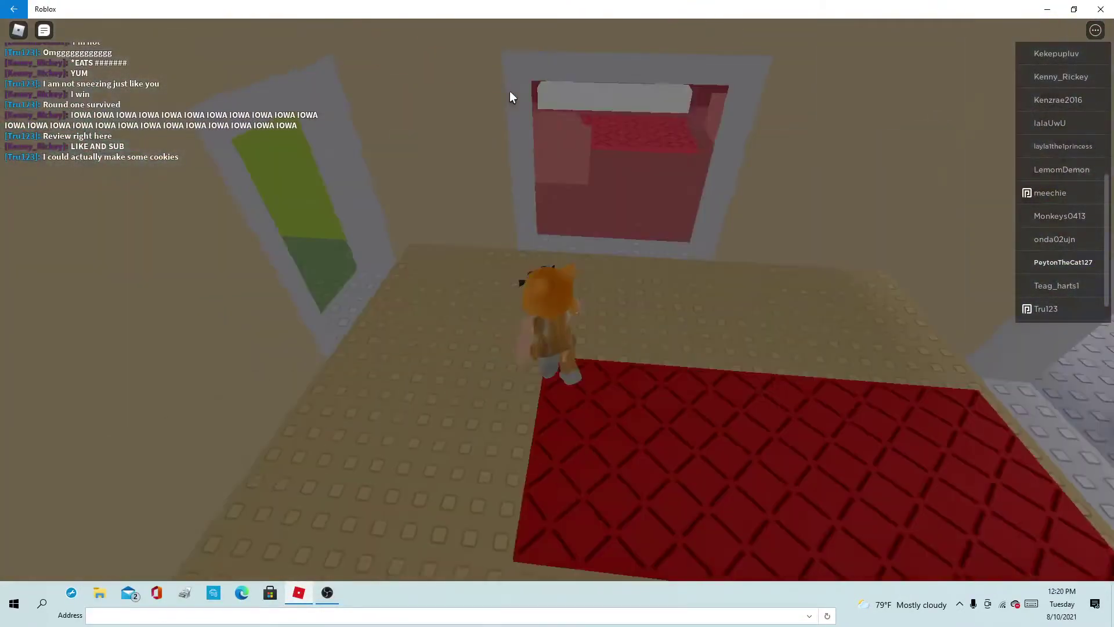
{"action": "key", "text": "w"}
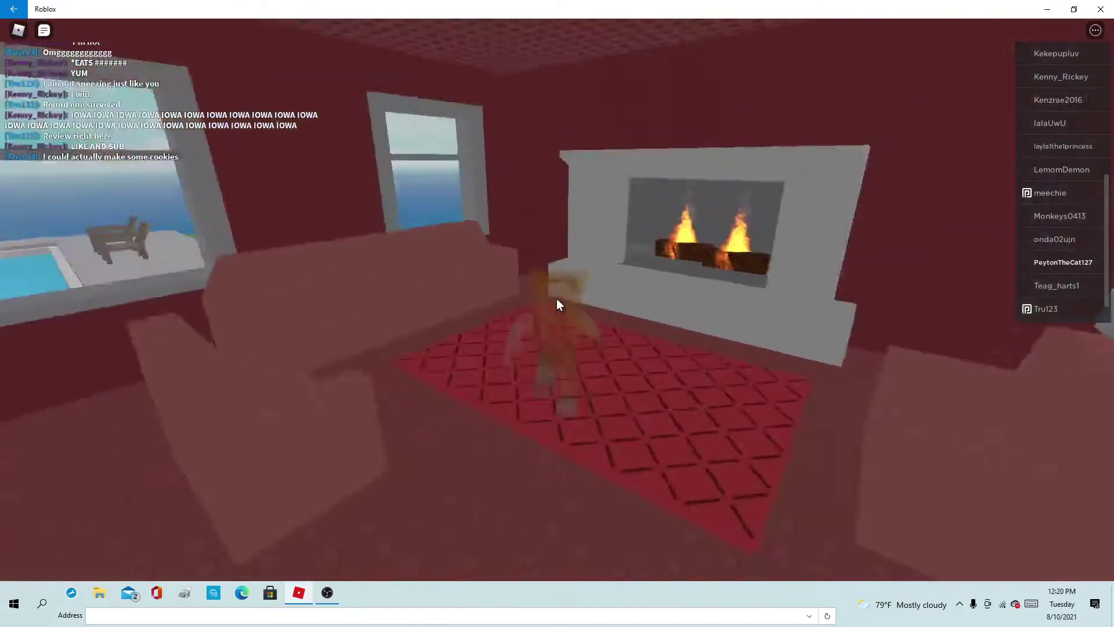
{"action": "scroll", "scroll_direction": "up", "scroll_amount": 3}
Step: Cross the living room, yellow-floored and pink rooms out to the grey platform
{"action": "key", "text": "w"}
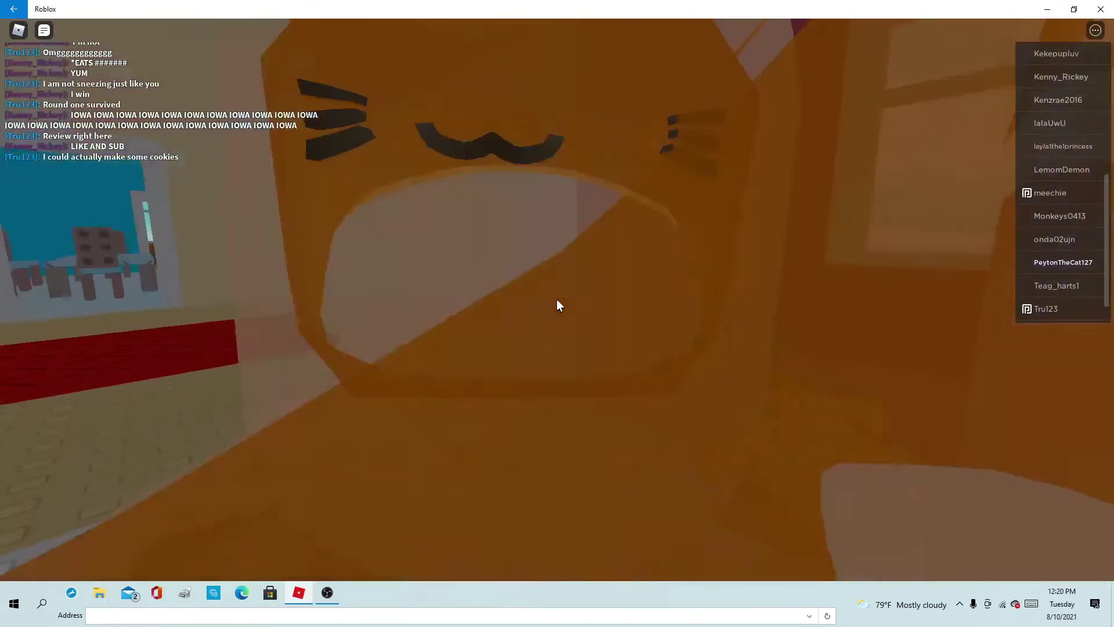
{"action": "scroll", "scroll_direction": "down", "scroll_amount": 3}
{"action": "key", "text": "w"}
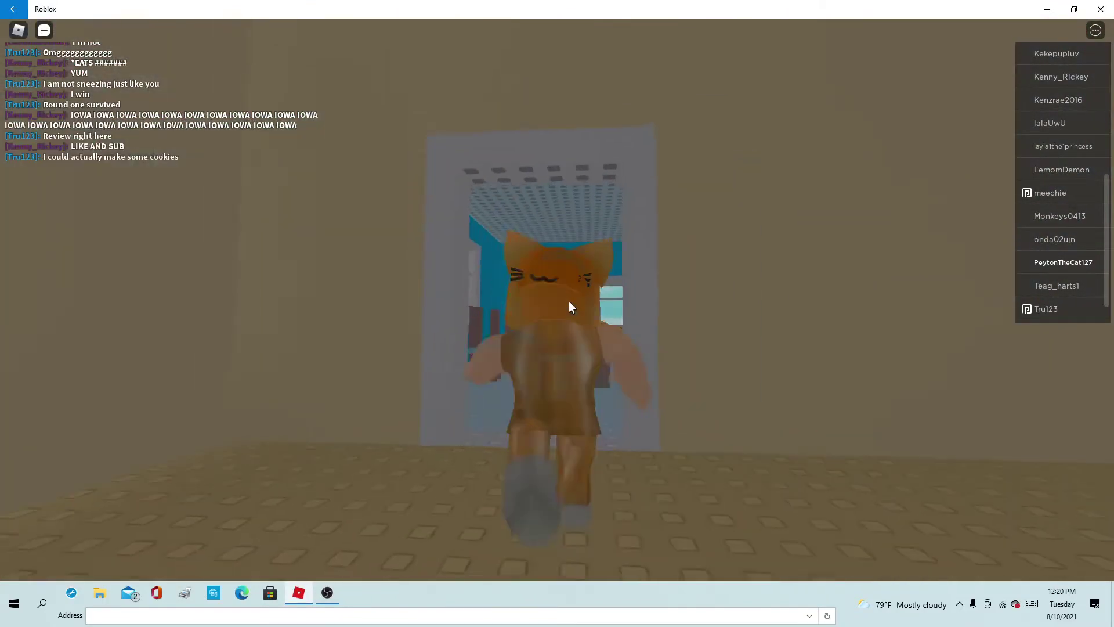
{"action": "scroll", "scroll_direction": "down", "scroll_amount": 3}
{"action": "key", "text": "w"}
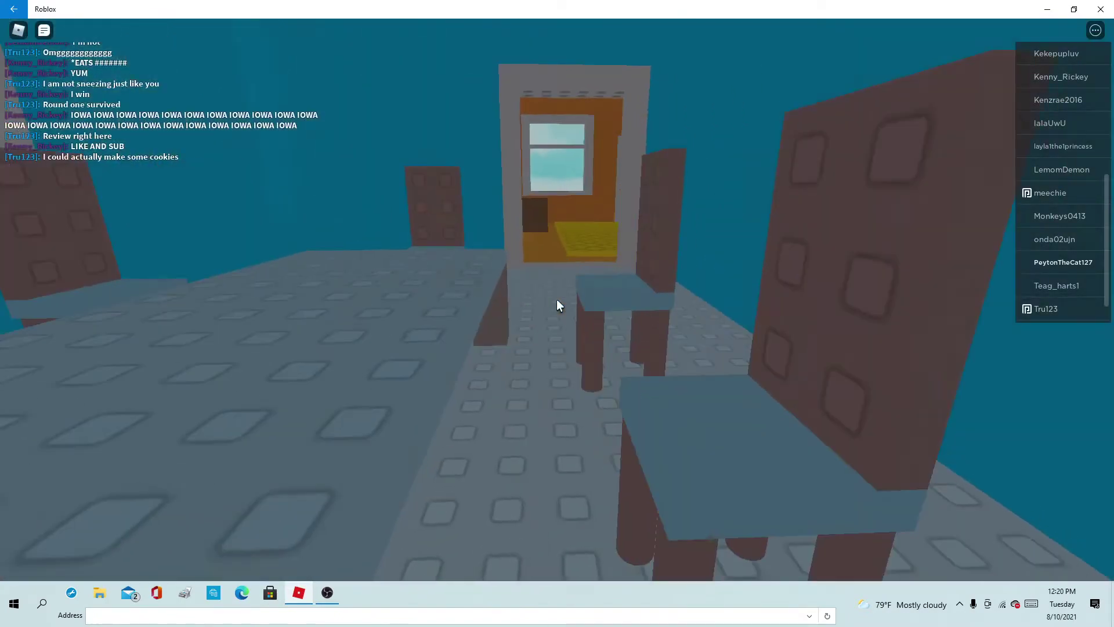
{"action": "key", "text": "w"}
{"action": "scroll", "scroll_direction": "up", "scroll_amount": 3}
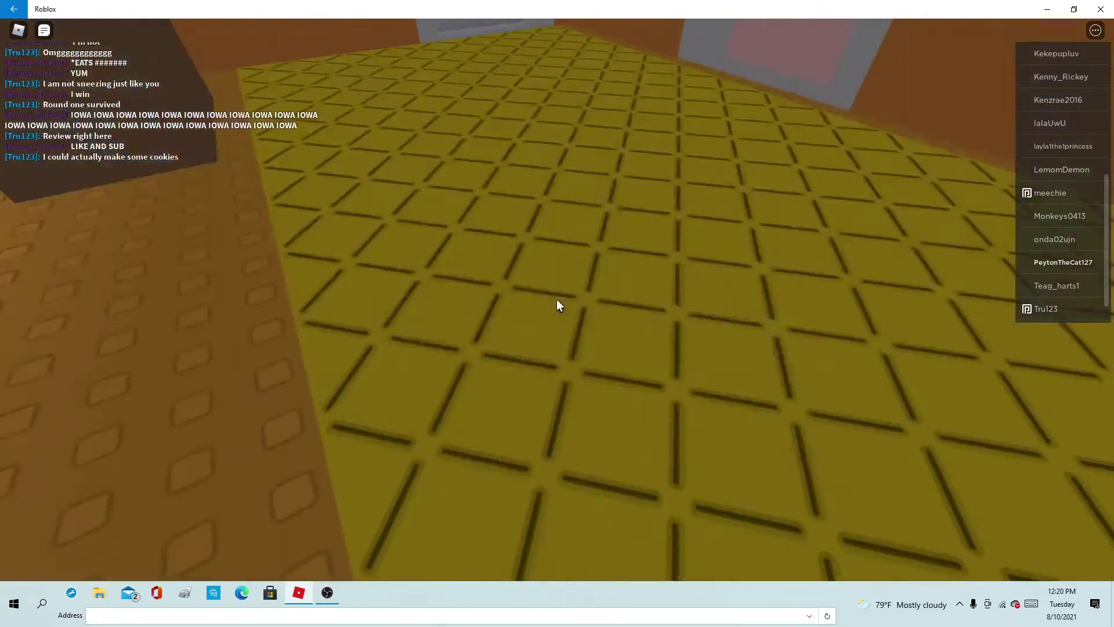
{"action": "scroll", "scroll_direction": "down", "scroll_amount": 3}
{"action": "scroll", "scroll_direction": "up", "scroll_amount": 3}
{"action": "key", "text": "w"}
{"action": "scroll", "scroll_direction": "down", "scroll_amount": 3}
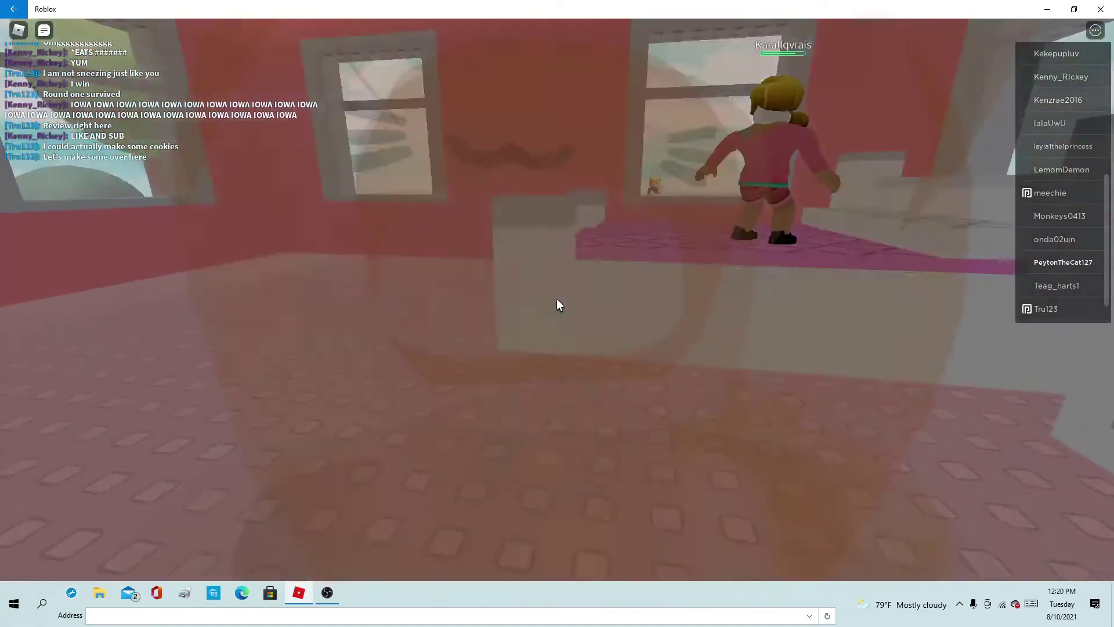
{"action": "scroll", "scroll_direction": "down", "scroll_amount": 3}
{"action": "key", "text": "w"}
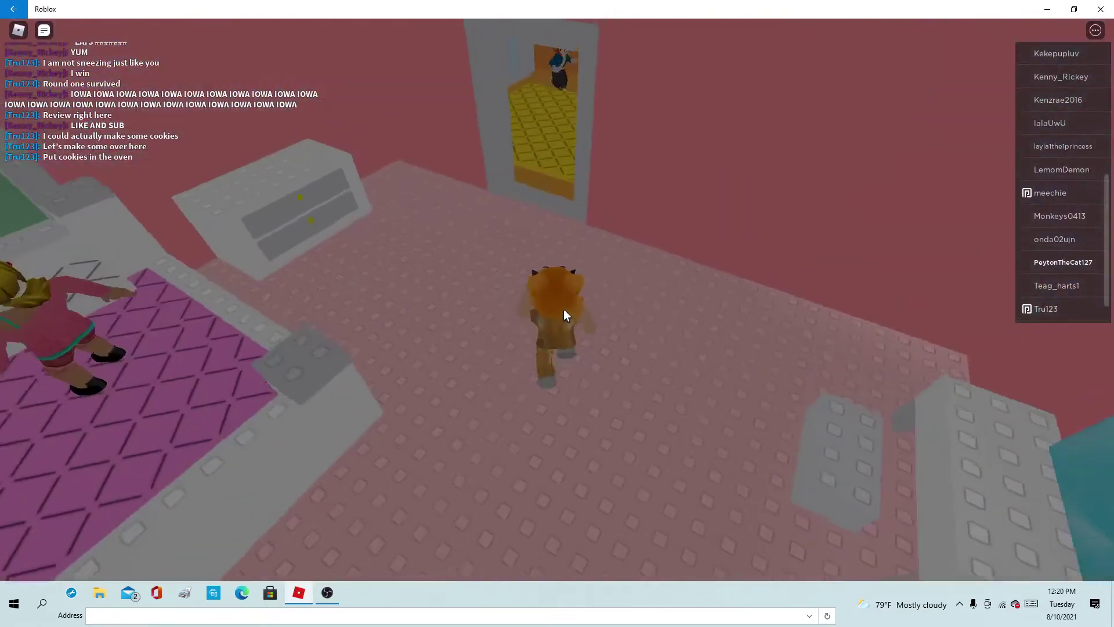
{"action": "key", "text": "w"}
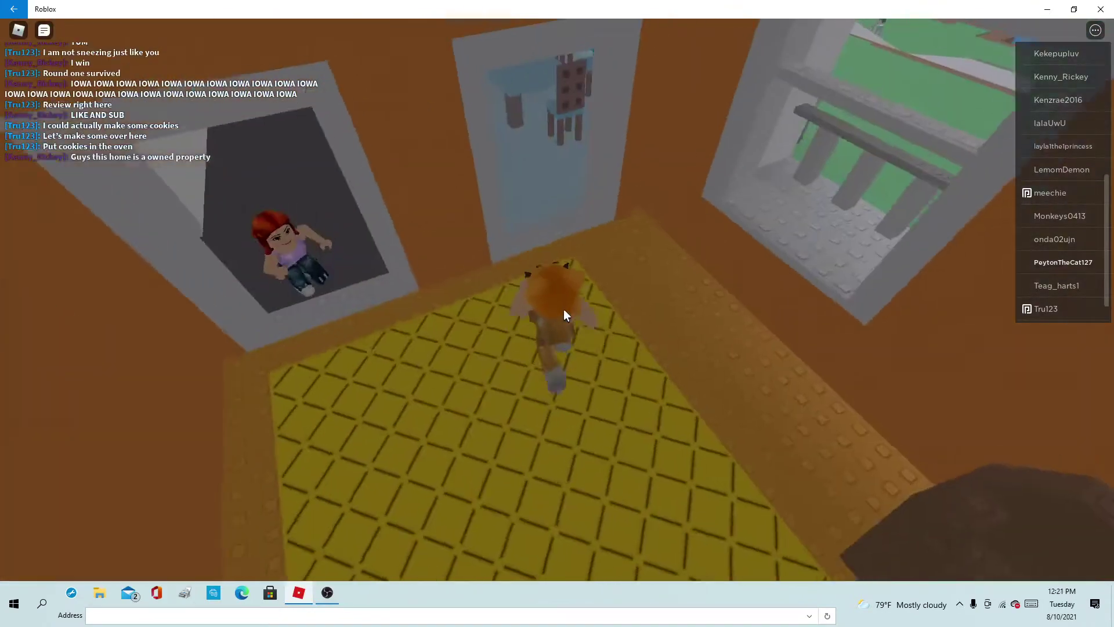
{"action": "key", "text": "w"}
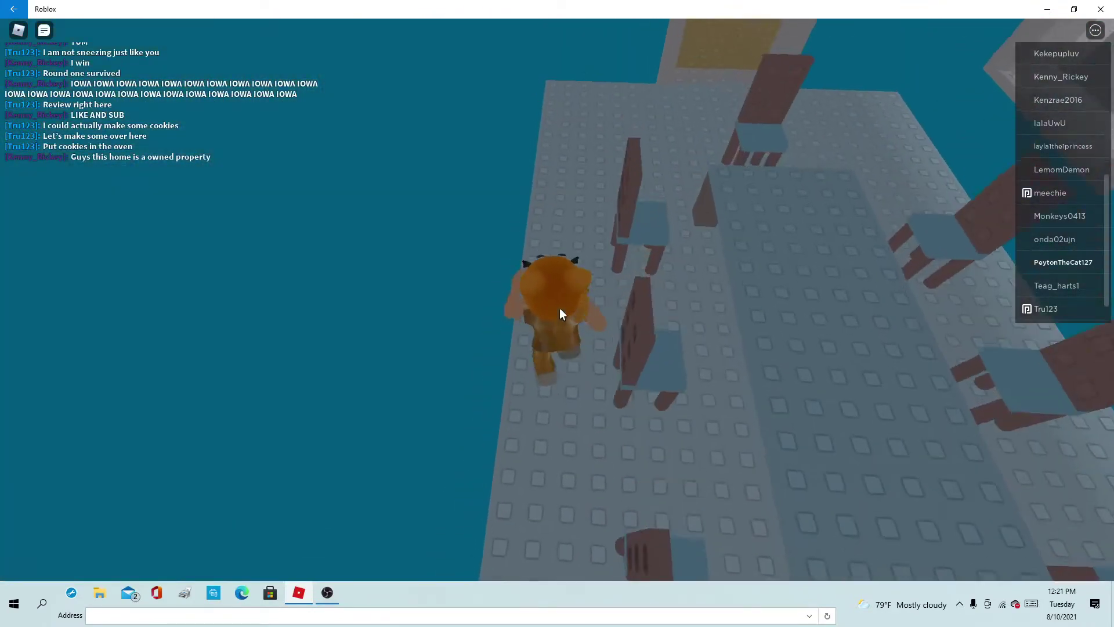
Step: Pass through the red-carpet and green rooms and climb the stairs after another player
{"action": "key", "text": "w"}
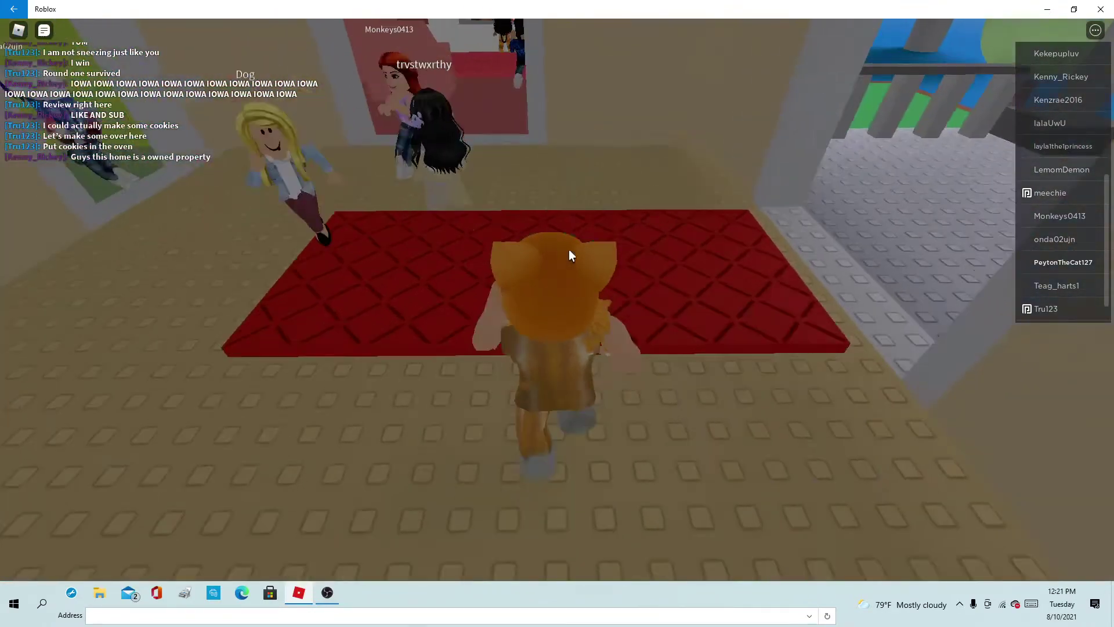
{"action": "key", "text": "w"}
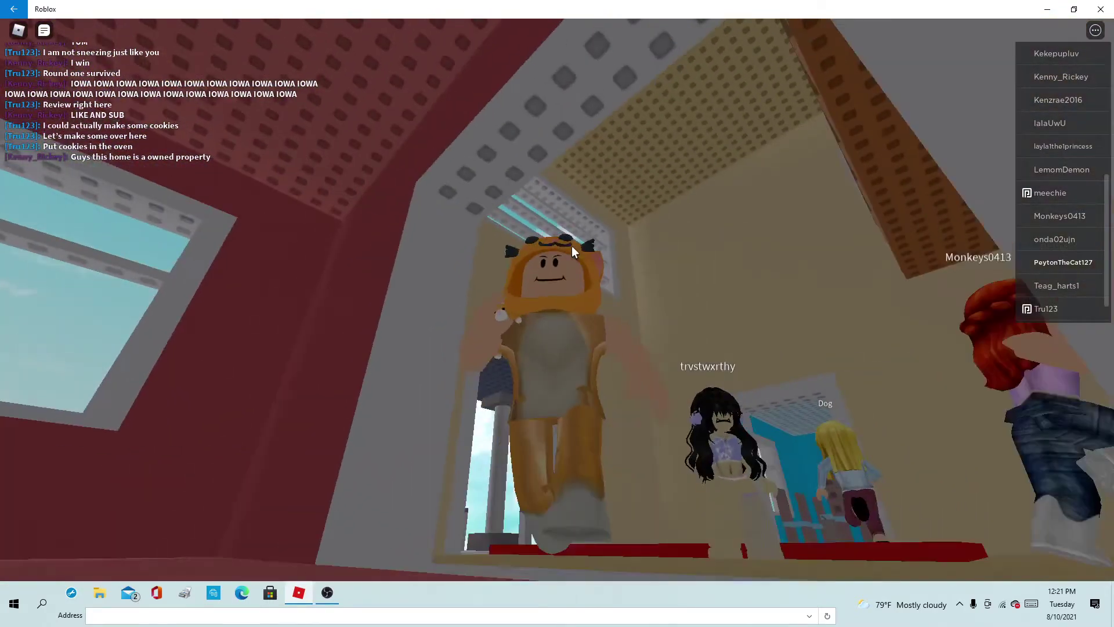
{"action": "key", "text": "w"}
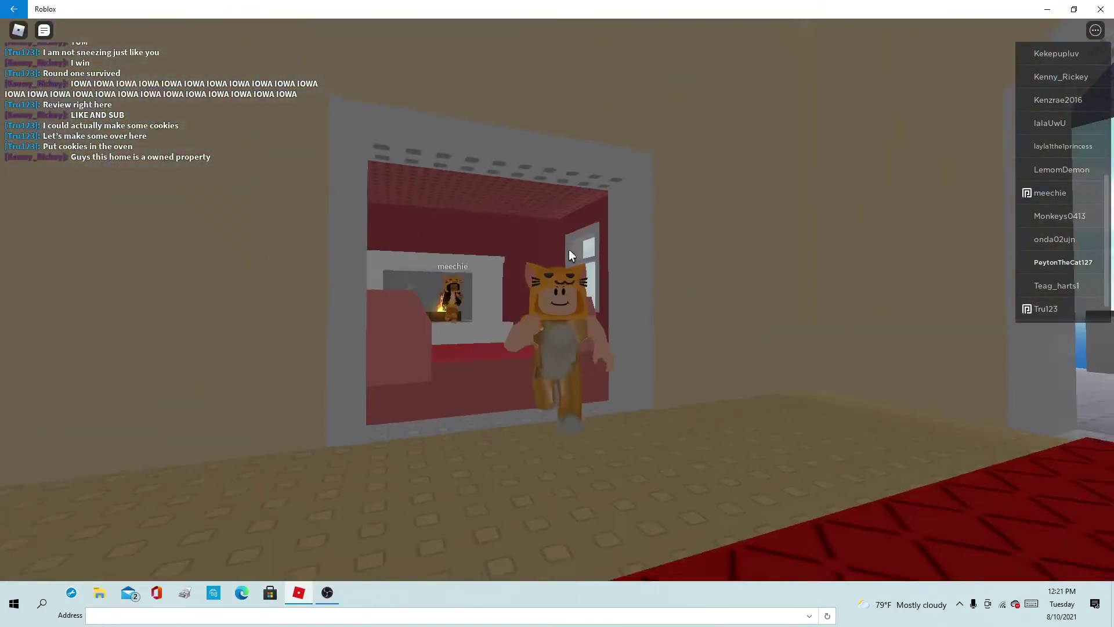
{"action": "key", "text": "w"}
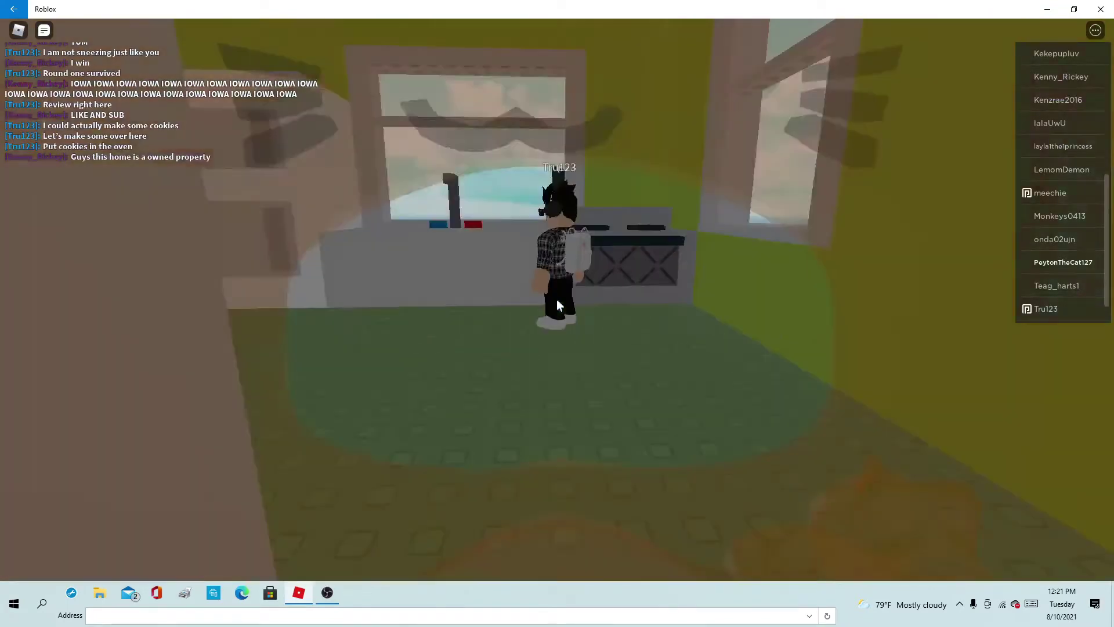
{"action": "key", "text": "w"}
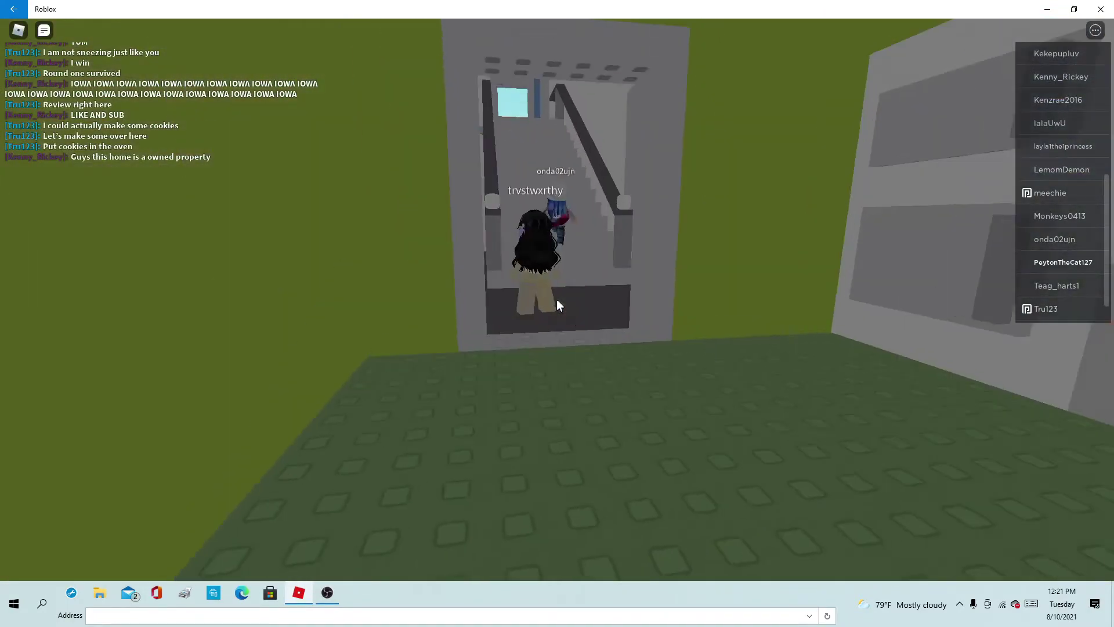
{"action": "key", "text": "w"}
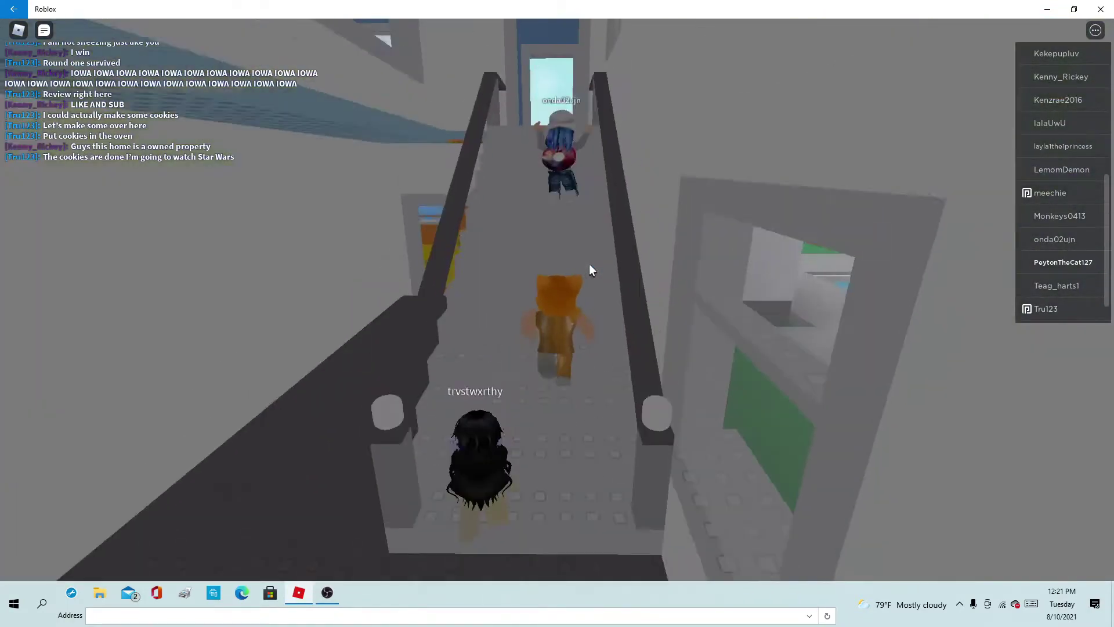
{"action": "key", "text": "w"}
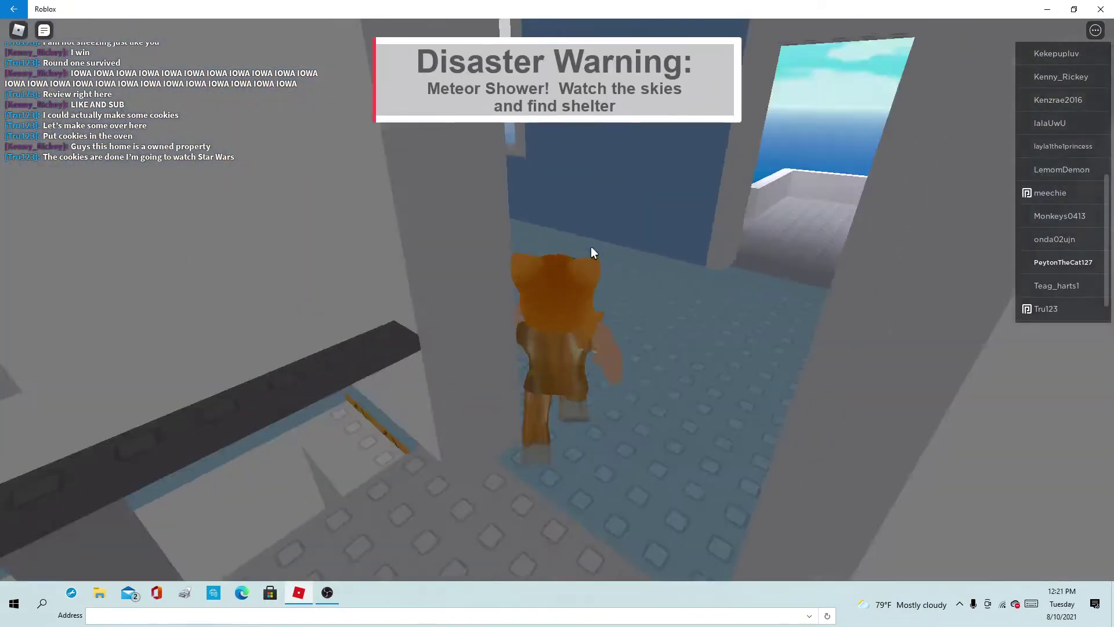
Step: Sit on the upstairs TV-room couch beside another player and look around the room
{"action": "key", "text": "w"}
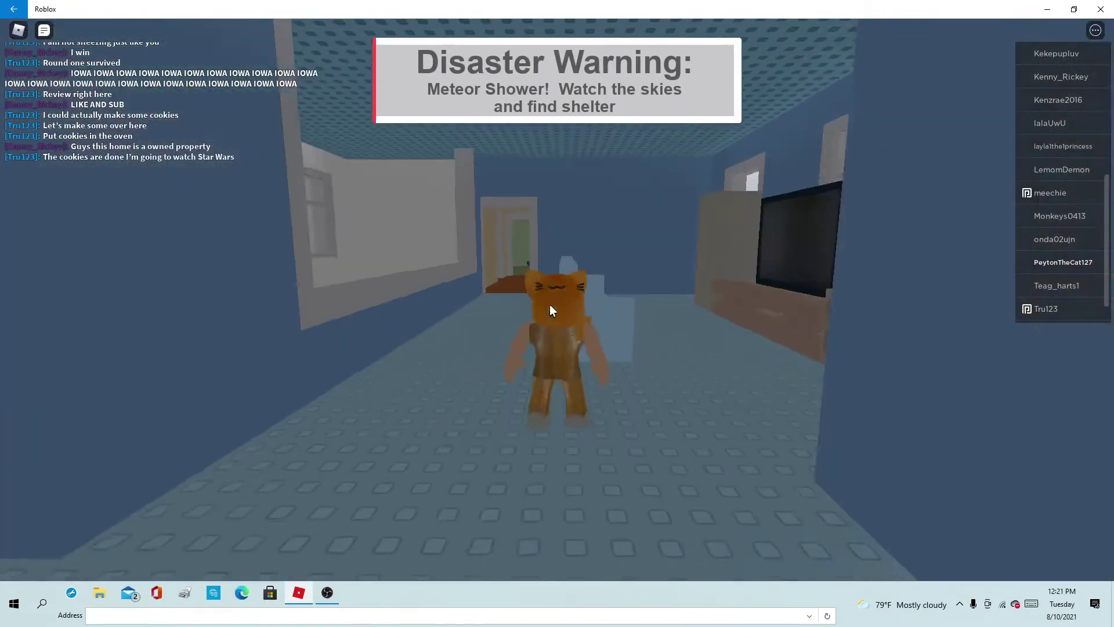
{"action": "key", "text": "w"}
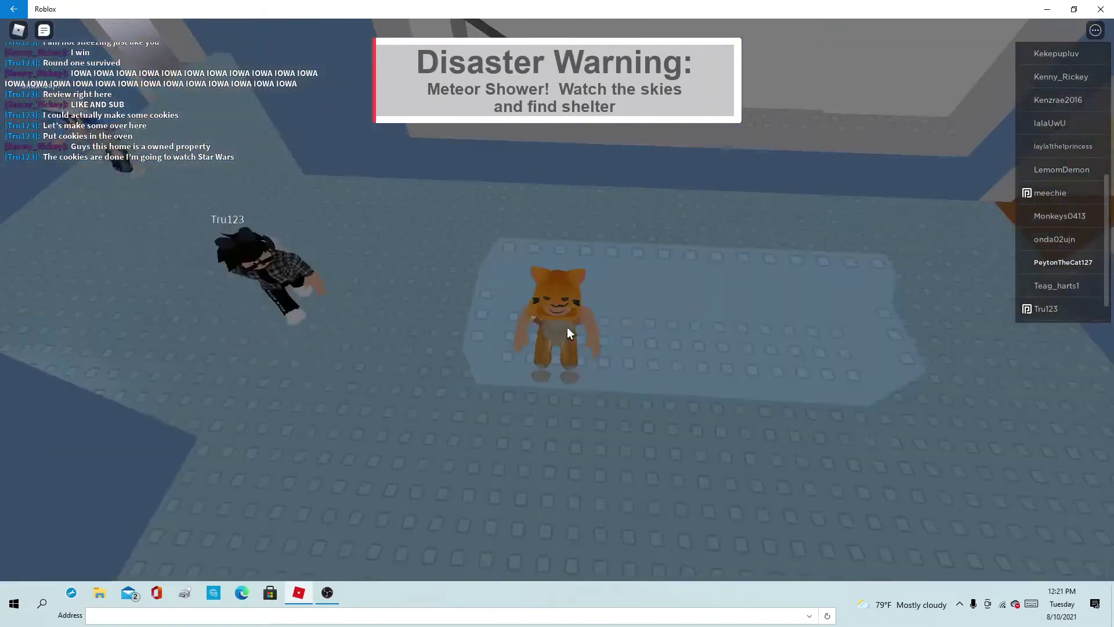
{"action": "key", "text": "w"}
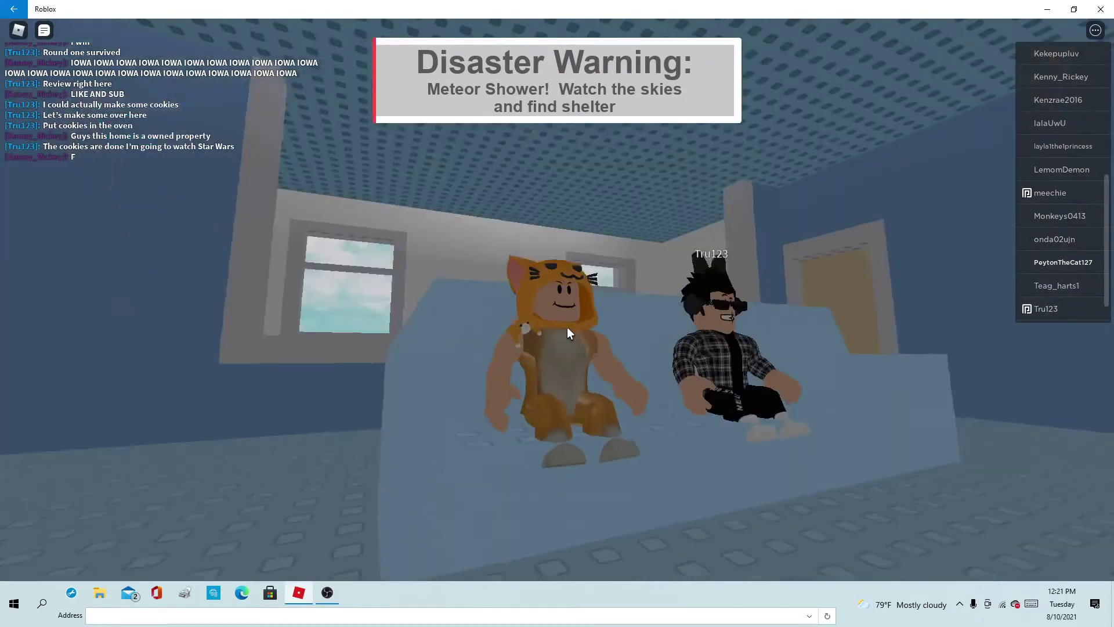
{"action": "left_click_drag", "start_coordinate": [567, 326], "coordinate": [564, 338]}
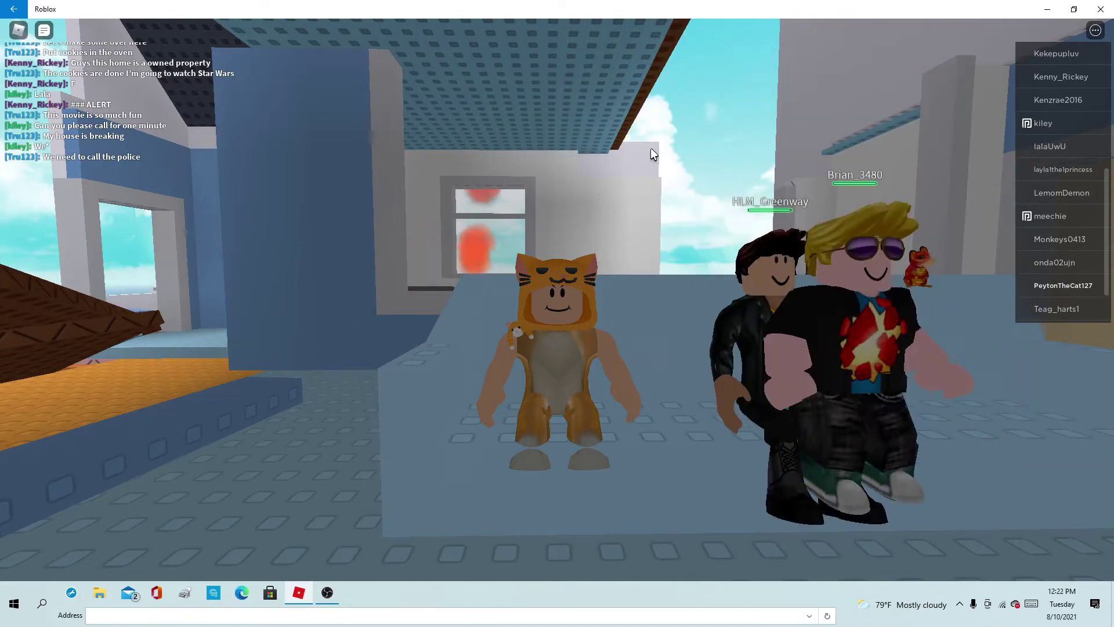
{"action": "key", "text": "Left"}
{"action": "left_click_drag", "start_coordinate": [628, 219], "coordinate": [447, 135]}
{"action": "scroll", "scroll_direction": "up", "scroll_amount": 3}
{"action": "scroll", "scroll_direction": "down", "scroll_amount": 3}
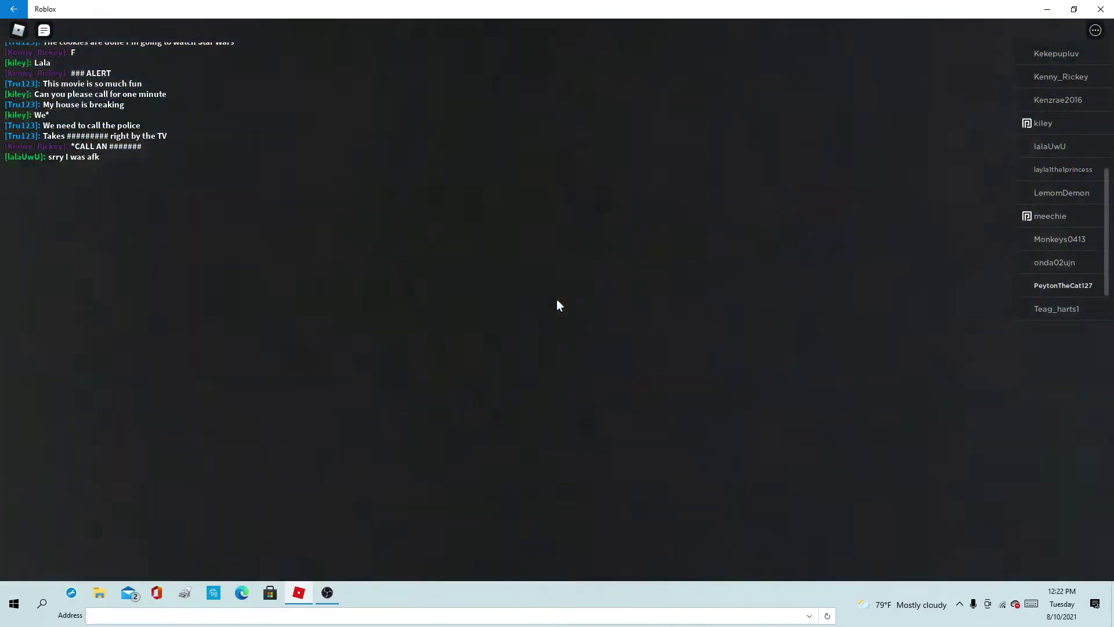
{"action": "scroll", "scroll_direction": "up", "scroll_amount": 3}
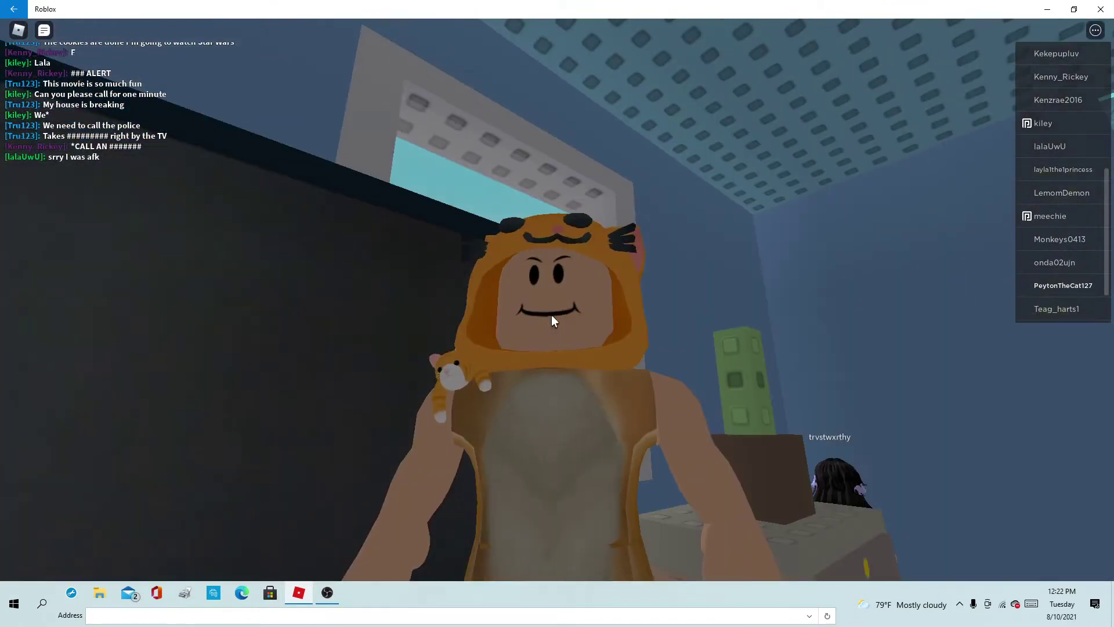
Step: Move through the collapsing mansion wreckage, orbiting the camera, until the round ends
{"action": "left_click_drag", "start_coordinate": [550, 314], "coordinate": [622, 146]}
{"action": "scroll", "scroll_direction": "down", "scroll_amount": 3}
{"action": "key", "text": "Right"}
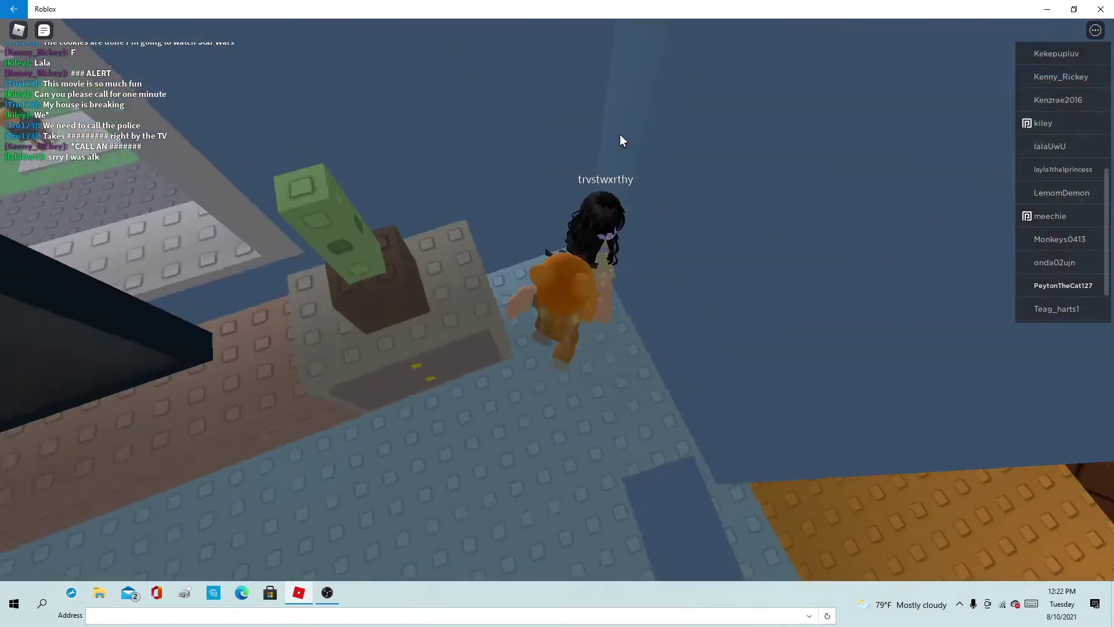
{"action": "key", "text": "Right"}
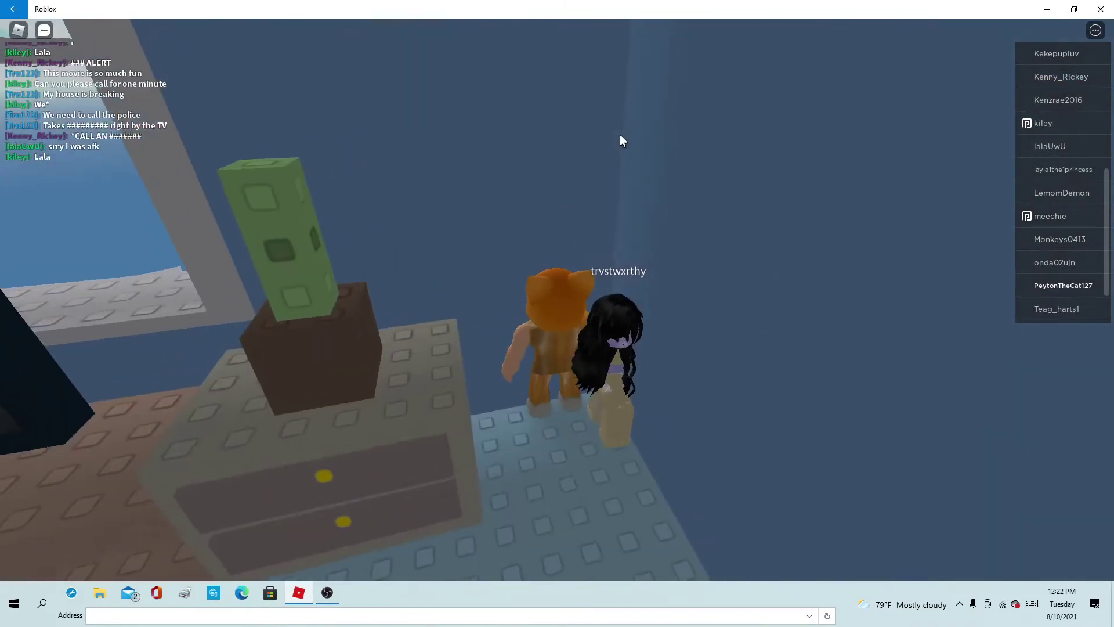
{"action": "scroll", "scroll_direction": "up", "scroll_amount": 3}
{"action": "scroll", "scroll_direction": "down", "scroll_amount": 3}
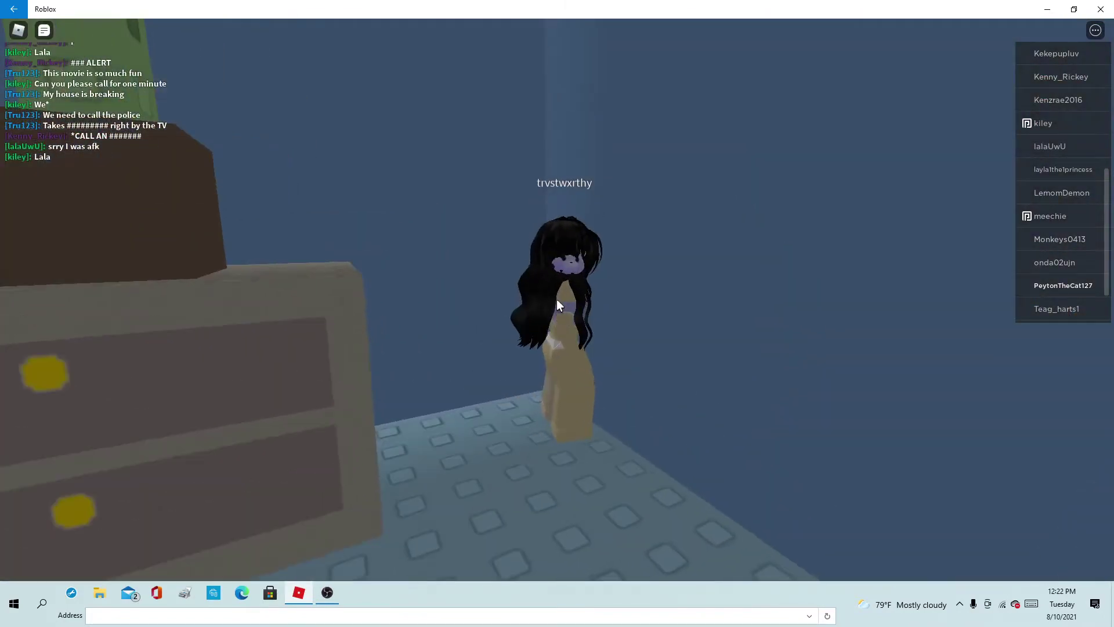
{"action": "left_click_drag", "start_coordinate": [555, 299], "coordinate": [557, 298]}
{"action": "scroll", "scroll_direction": "up", "scroll_amount": 3}
{"action": "key", "text": "w"}
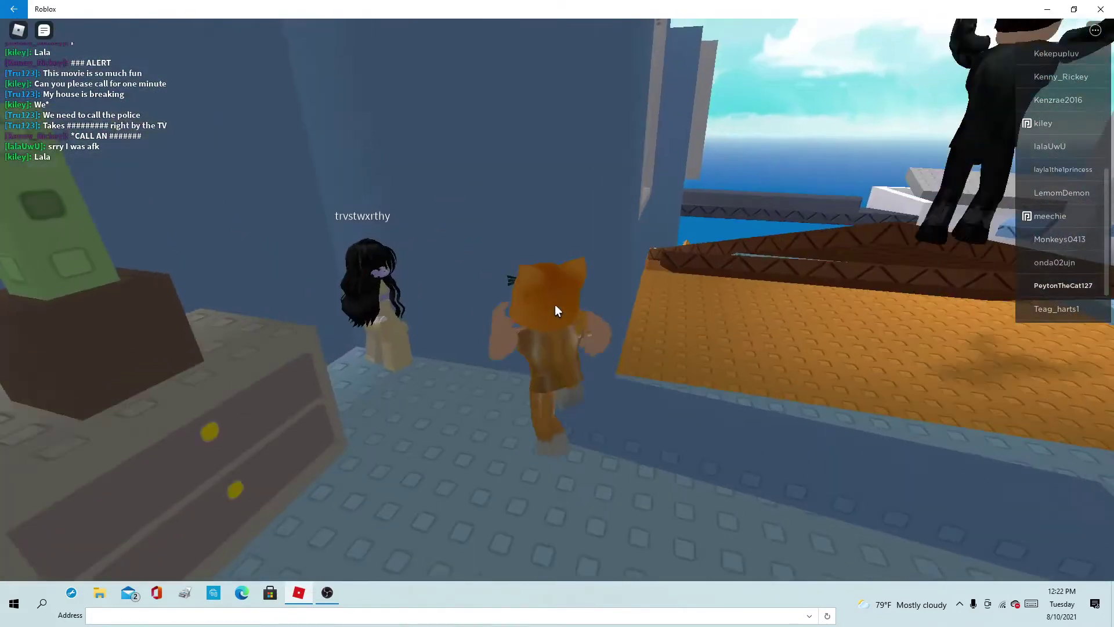
{"action": "scroll", "scroll_direction": "down", "scroll_amount": 3}
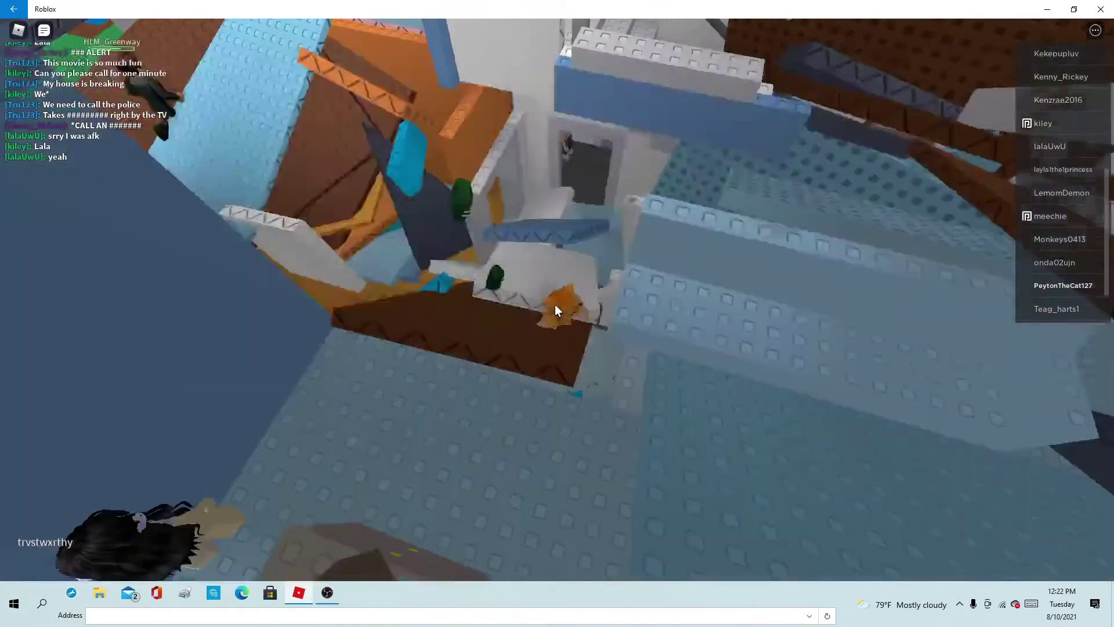
{"action": "left_click_drag", "start_coordinate": [554, 304], "coordinate": [556, 293]}
{"action": "key", "text": "w"}
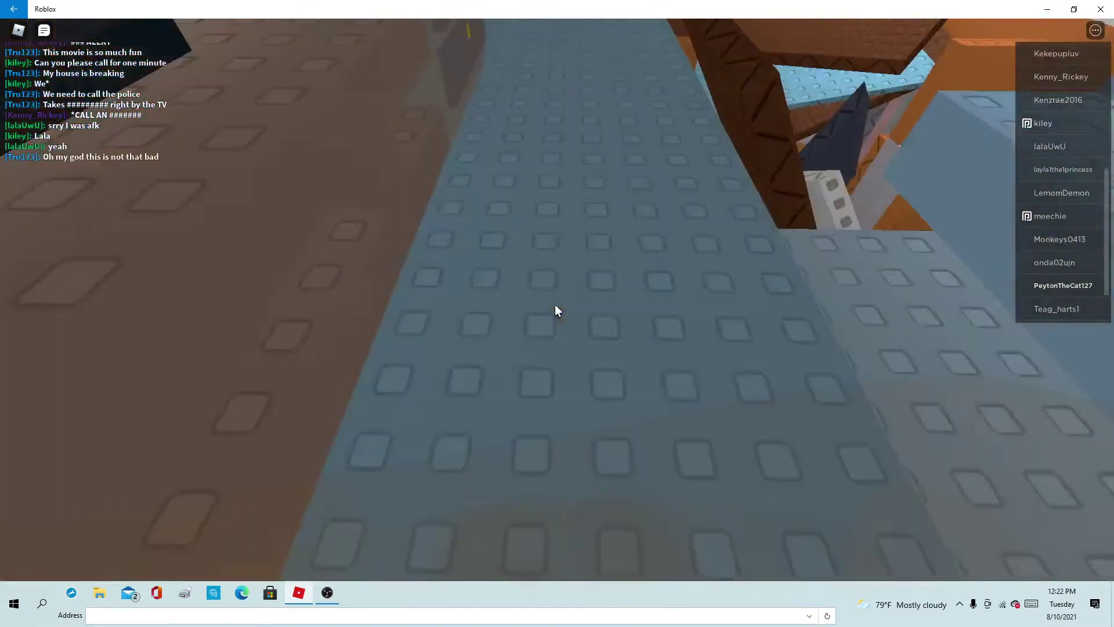
{"action": "scroll", "scroll_direction": "up", "scroll_amount": 3}
{"action": "left_click_drag", "start_coordinate": [556, 299], "coordinate": [551, 309]}
{"action": "key", "text": "w"}
{"action": "key", "text": "w"}
{"action": "key", "text": "w"}
{"action": "key", "text": "w"}
{"action": "key", "text": "w"}
{"action": "key", "text": "w"}
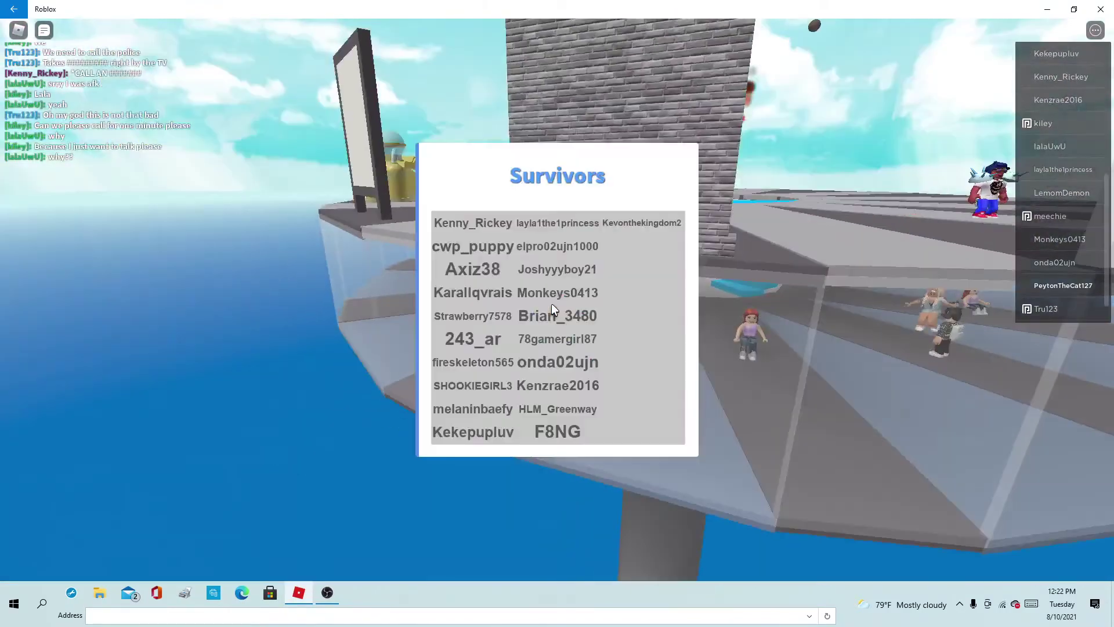
Step: Look around the survivors' area as Happy Home loads
{"action": "key", "text": "w"}
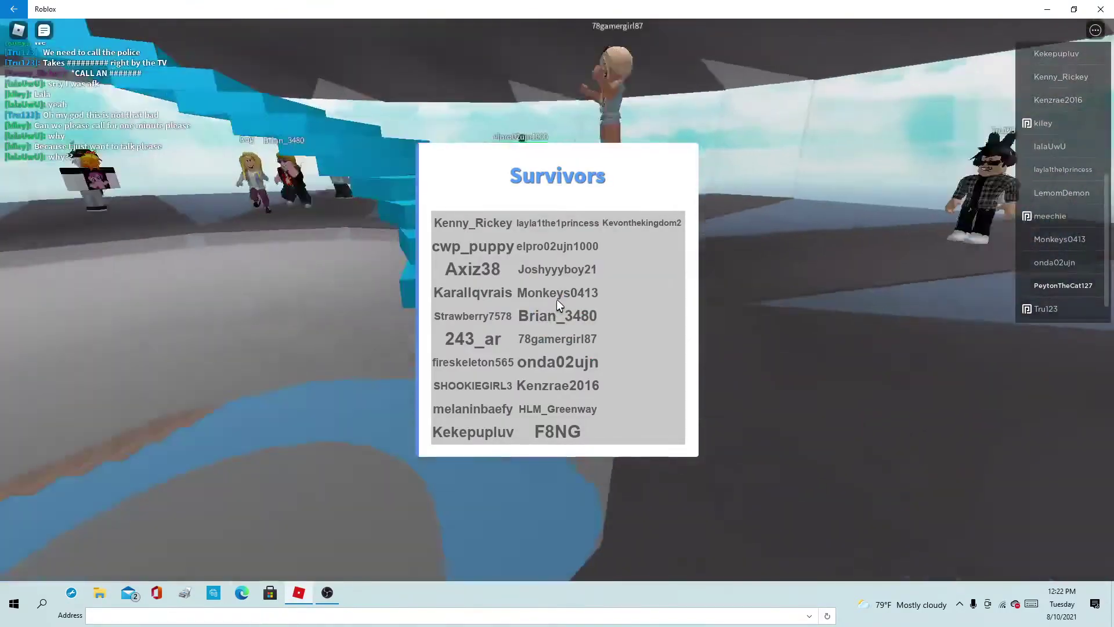
{"action": "left_click_drag", "start_coordinate": [556, 299], "coordinate": [540, 378]}
{"action": "key", "text": "w"}
{"action": "key", "text": "w"}
{"action": "key", "text": "w"}
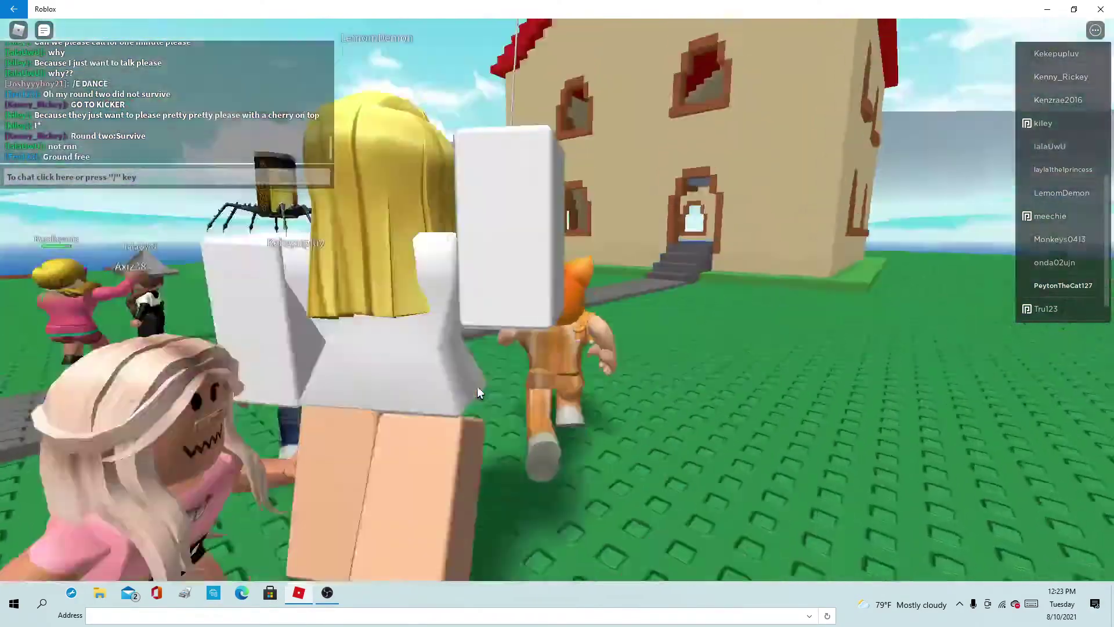
Step: Enter the house, climb the brown structure and cross the blue floor
{"action": "key", "text": "w"}
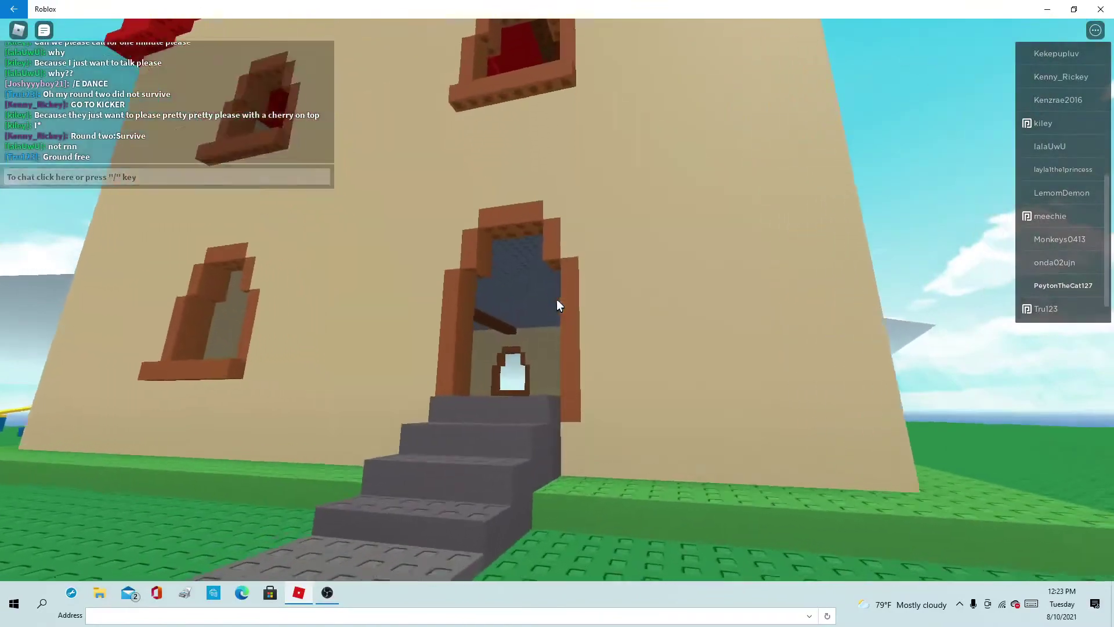
{"action": "key", "text": "w"}
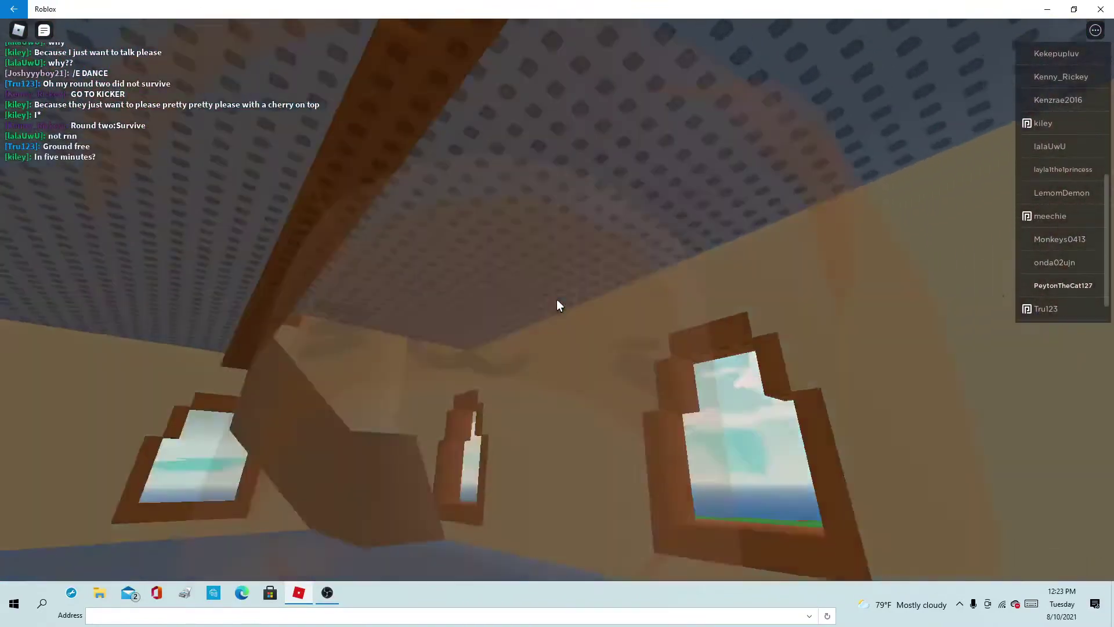
{"action": "key", "text": "w"}
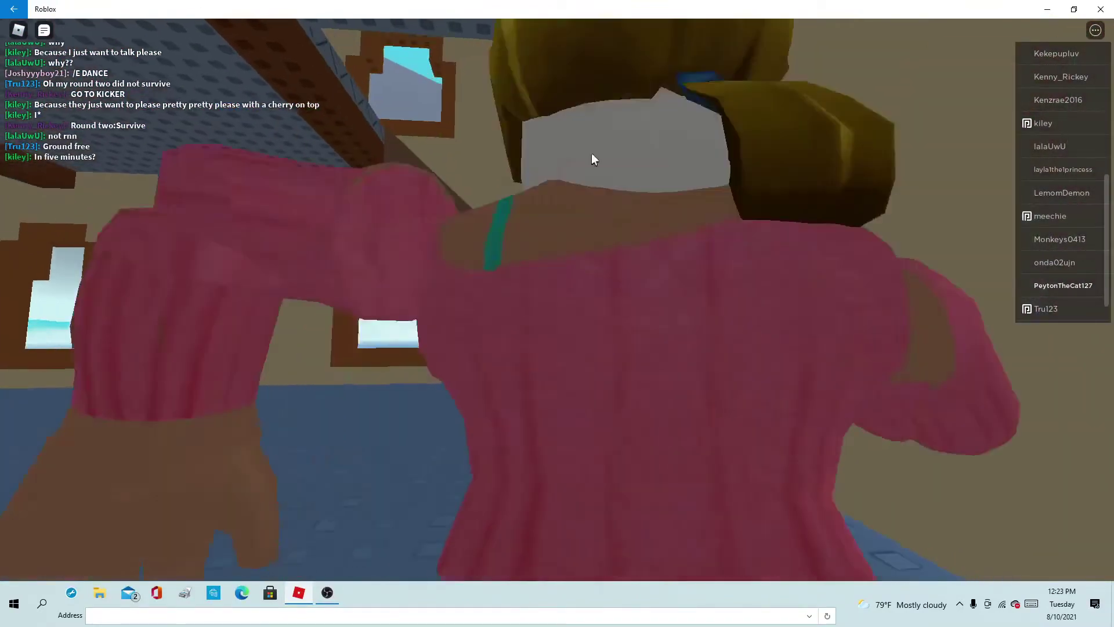
{"action": "key", "text": "w"}
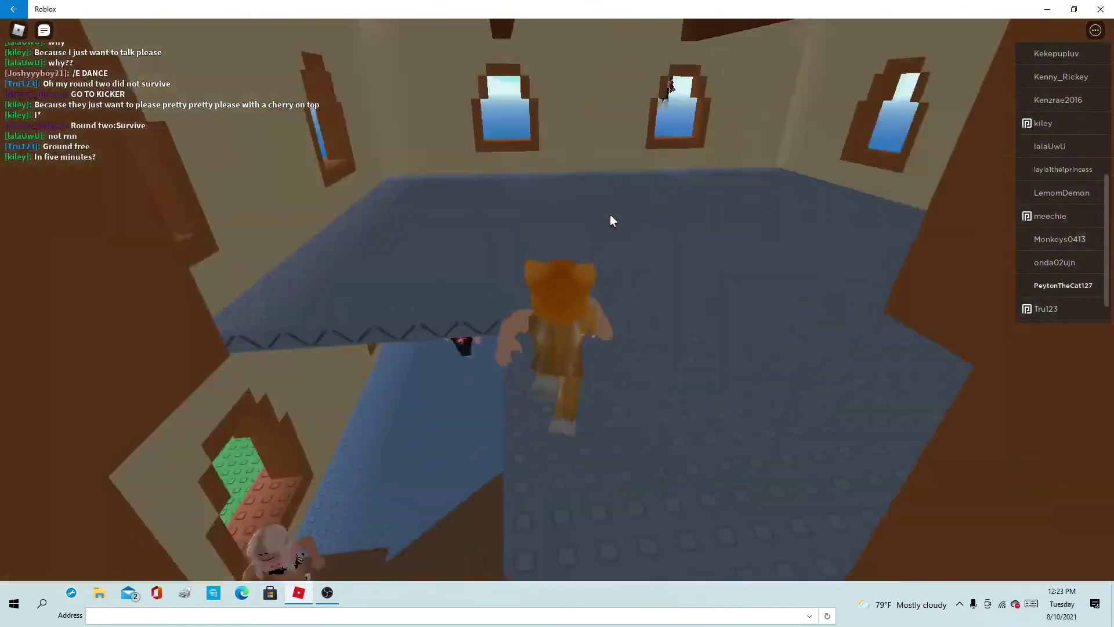
{"action": "key", "text": "w"}
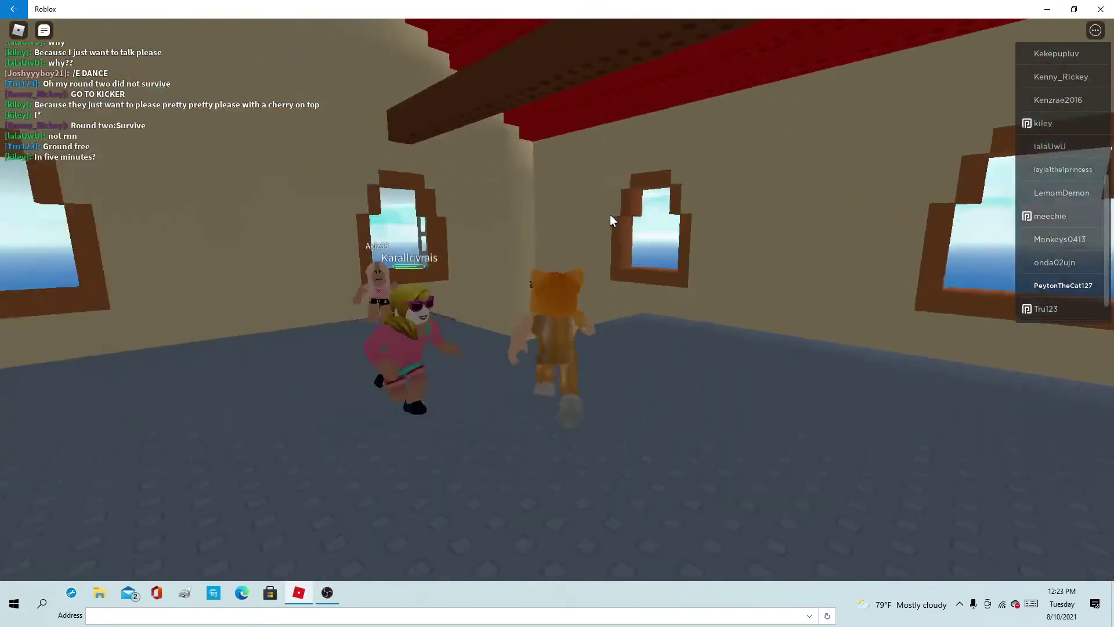
{"action": "scroll", "scroll_direction": "up", "scroll_amount": 3}
{"action": "key", "text": "w"}
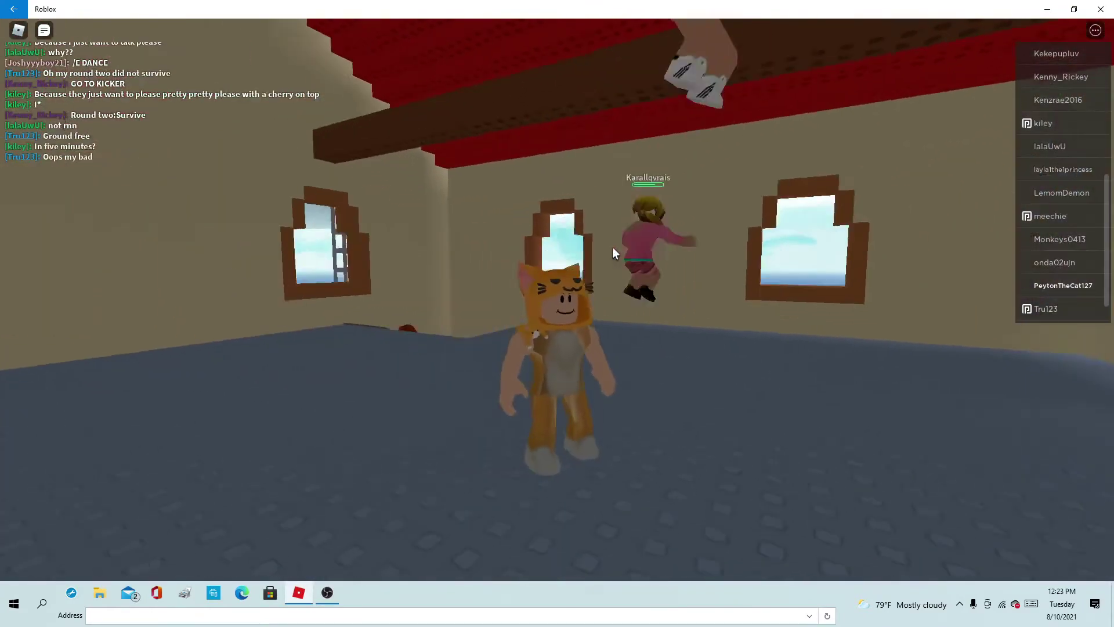
Step: Walk to the window, then across the room toward the other players
{"action": "key", "text": "Left"}
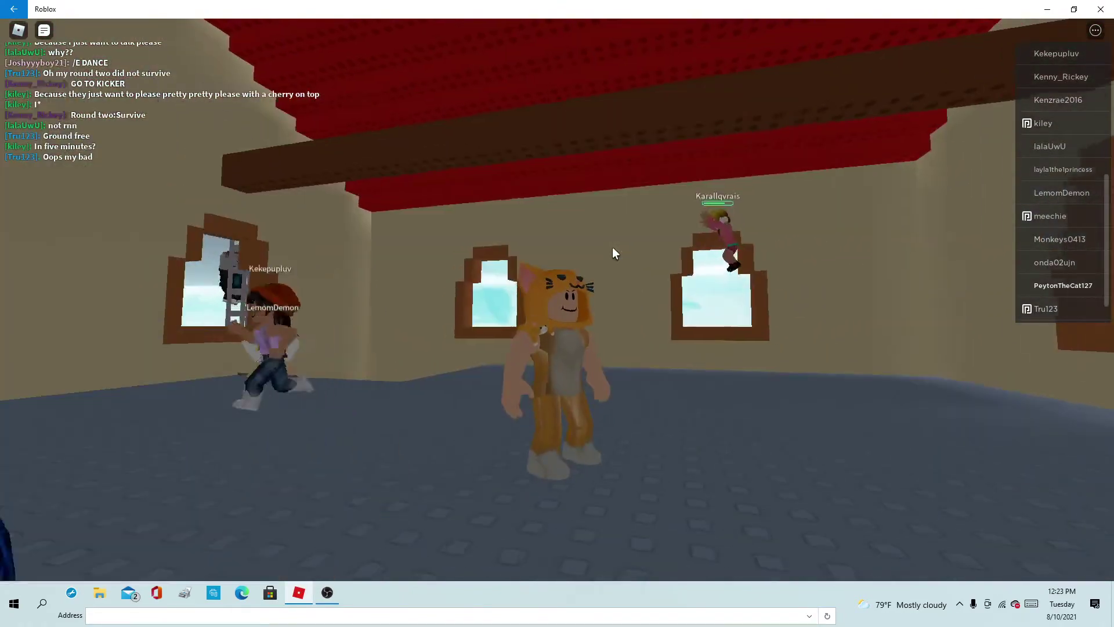
{"action": "key", "text": "Left"}
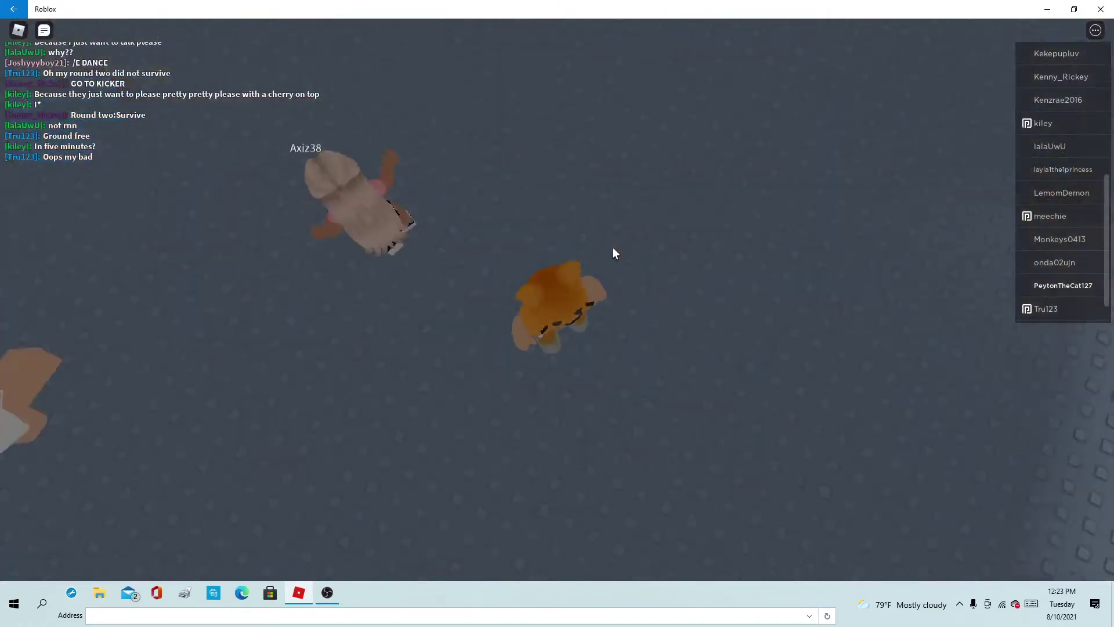
{"action": "key", "text": "w"}
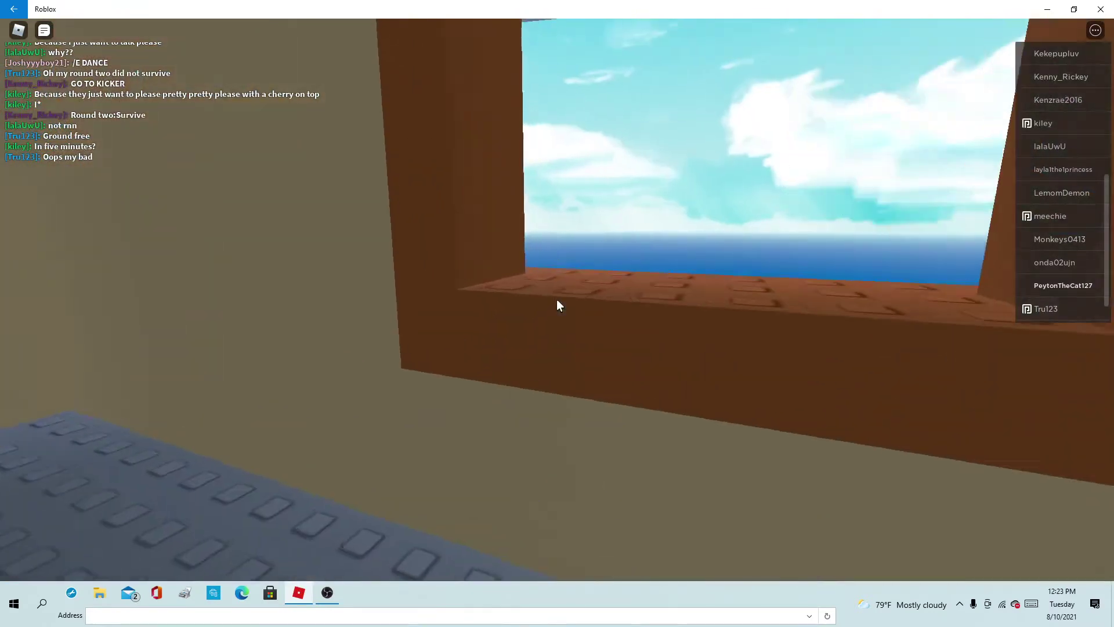
{"action": "scroll", "scroll_direction": "down", "scroll_amount": 3}
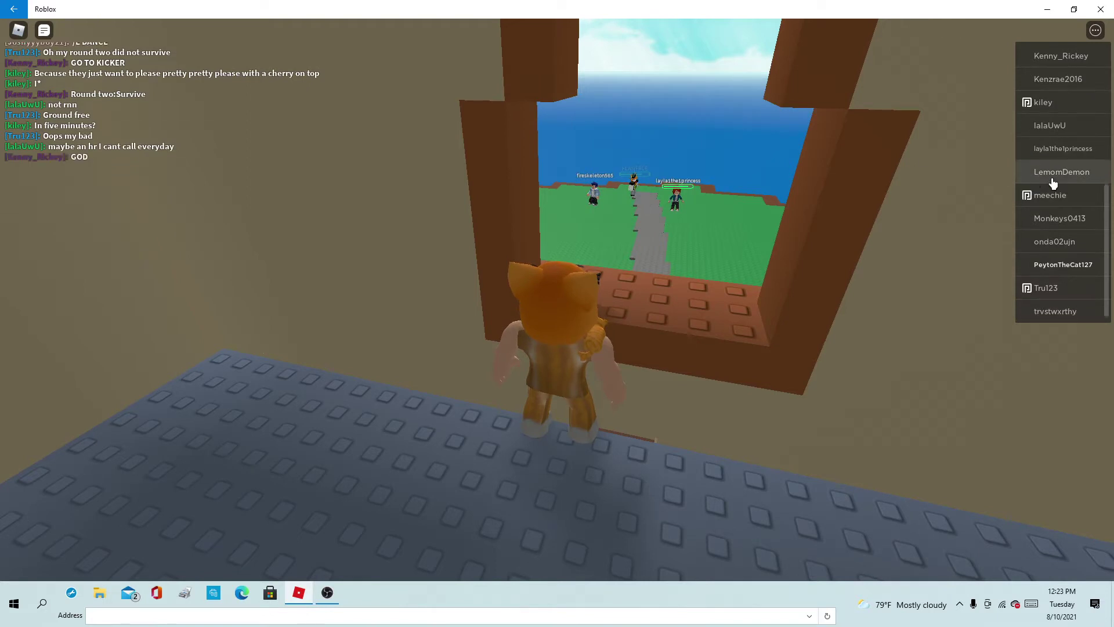
{"action": "scroll", "scroll_direction": "up", "scroll_amount": 3}
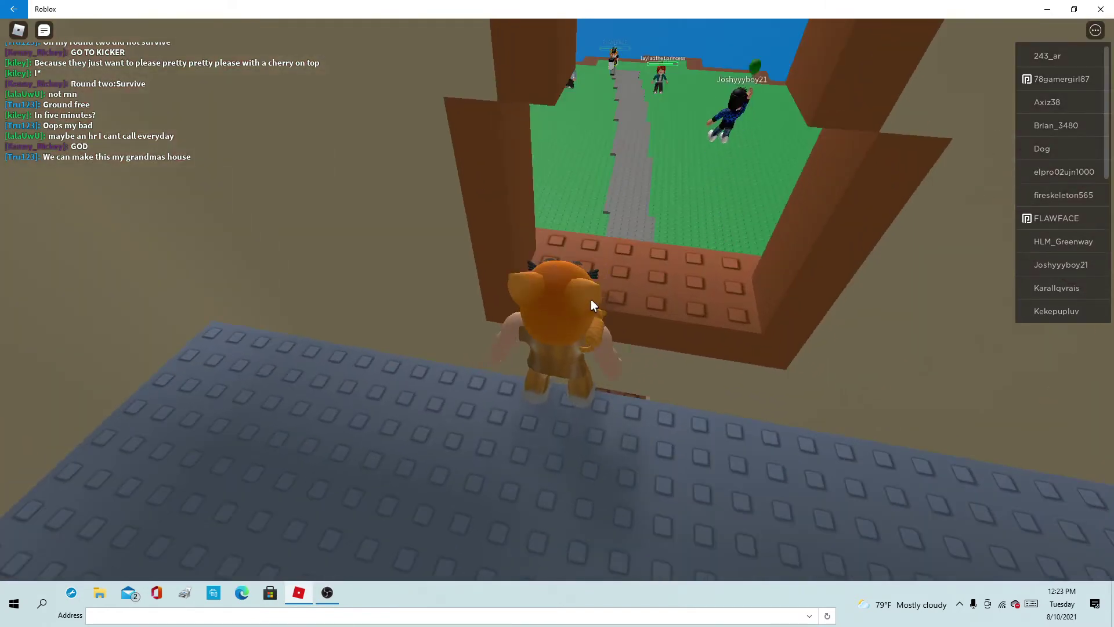
{"action": "key", "text": "Right"}
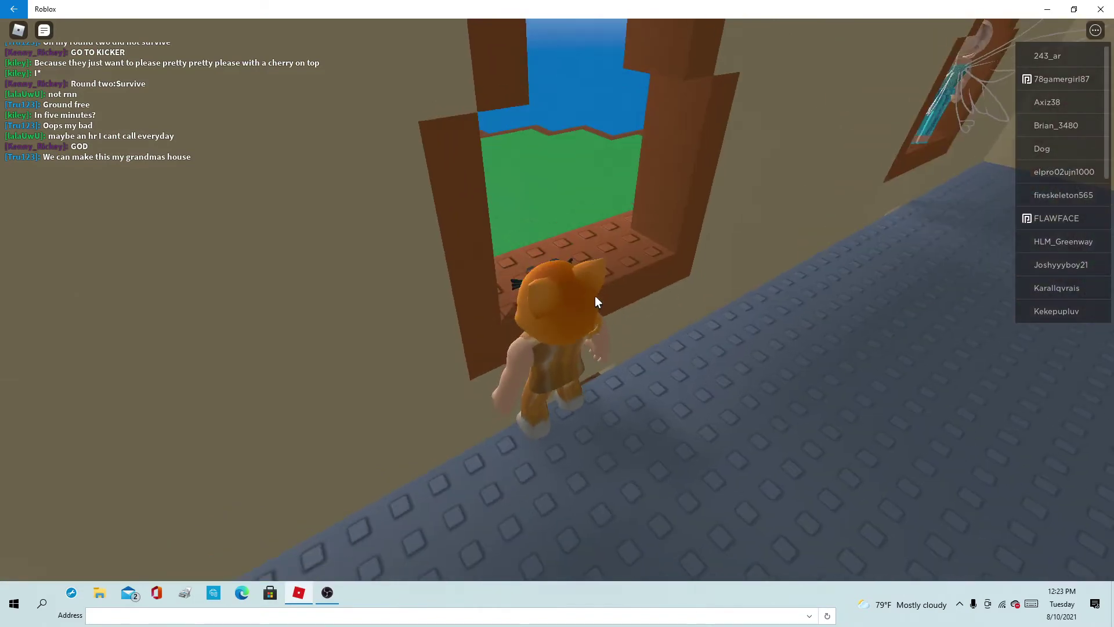
{"action": "key", "text": "Right"}
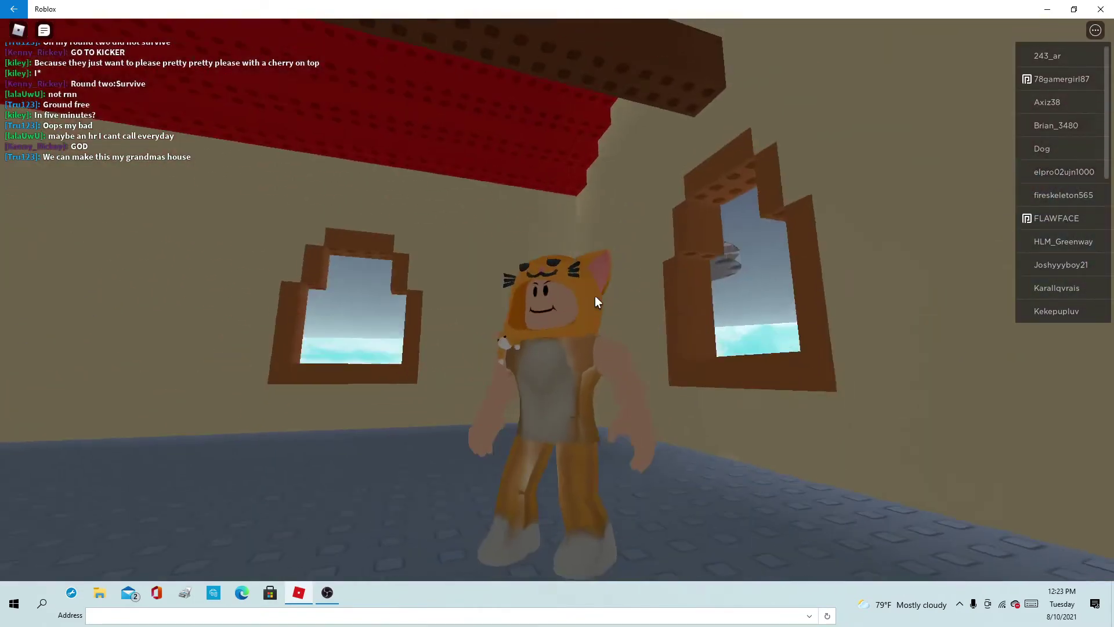
{"action": "key", "text": "w"}
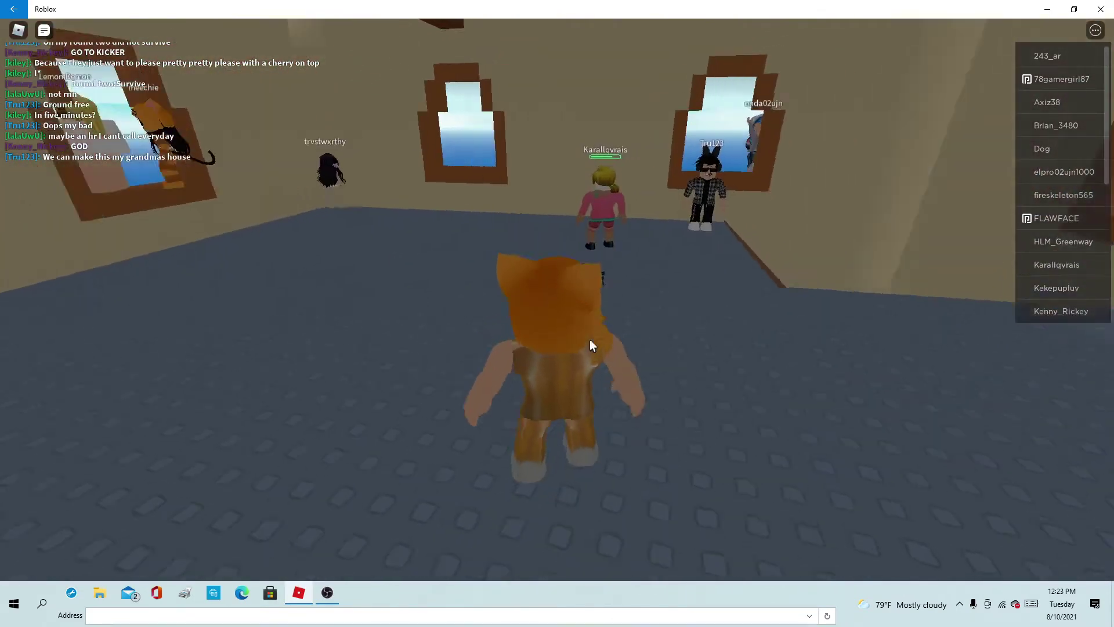
{"action": "key", "text": "w"}
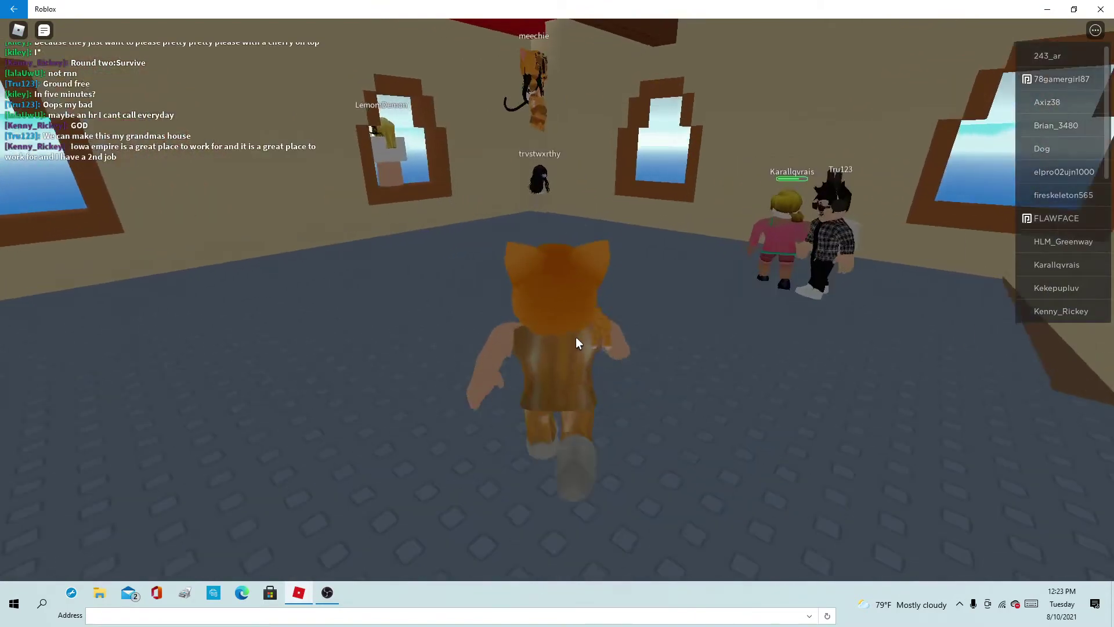
{"action": "key", "text": "w"}
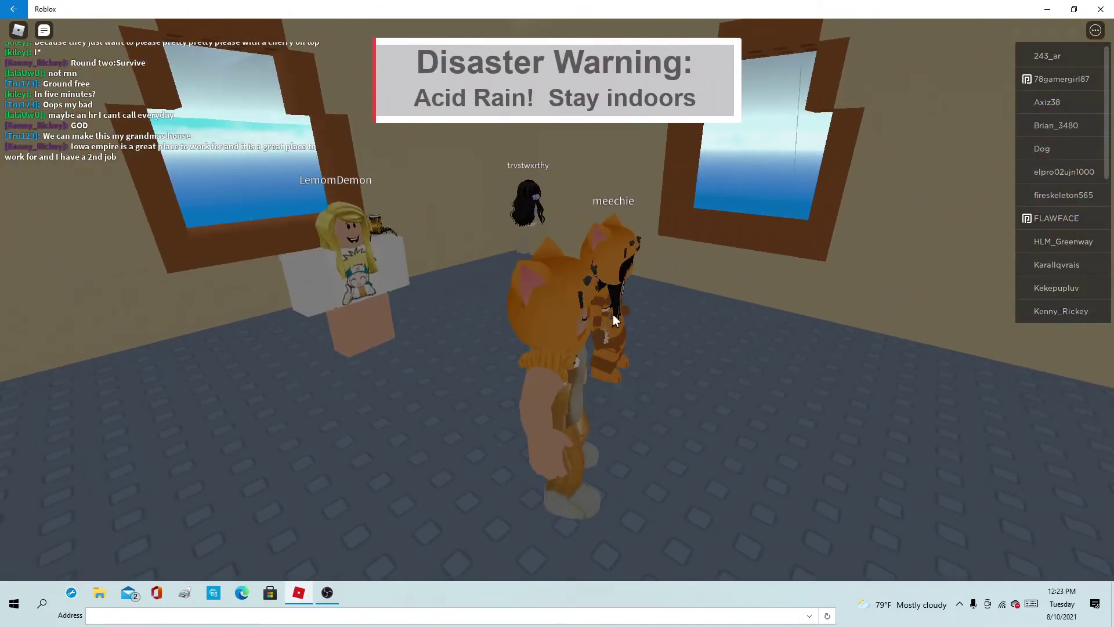
Step: Move around the attic room back toward the other players
{"action": "key", "text": "w"}
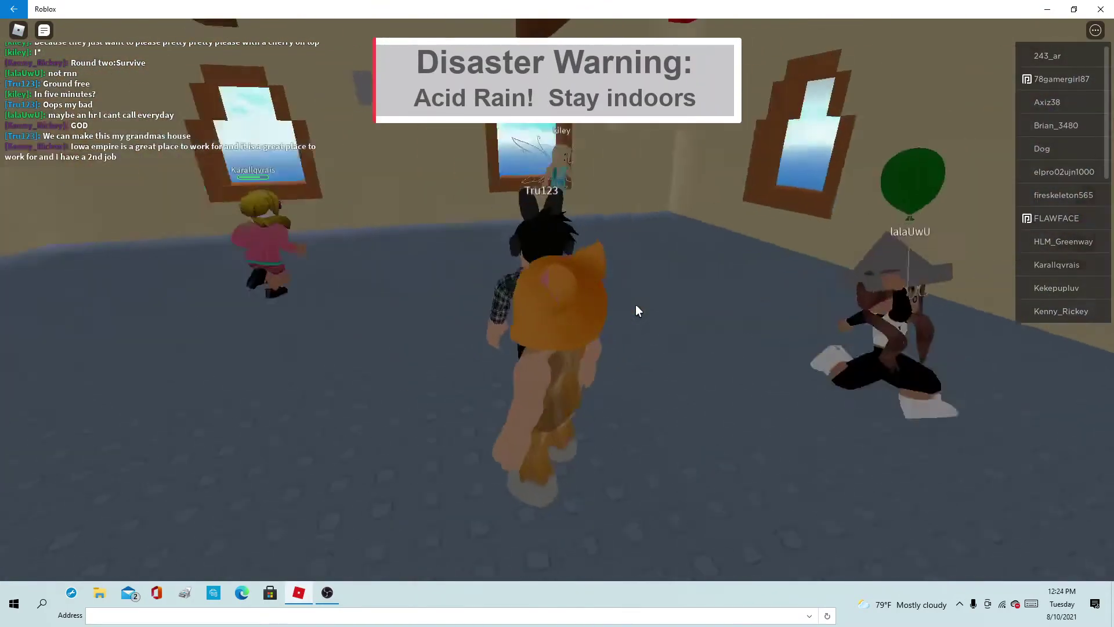
{"action": "key", "text": "w"}
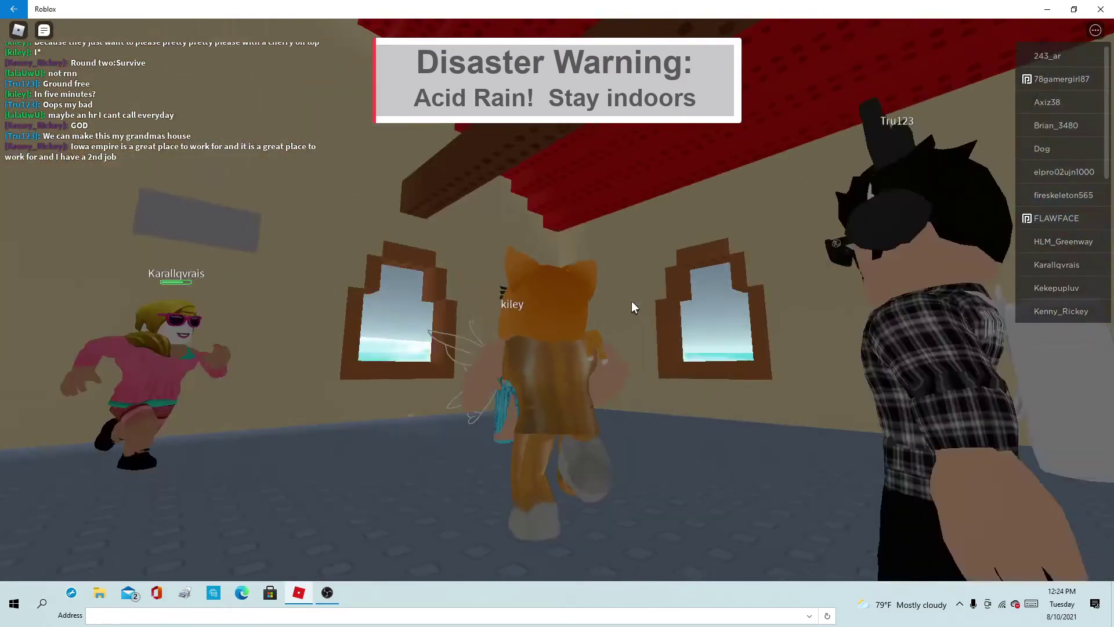
{"action": "key", "text": "w"}
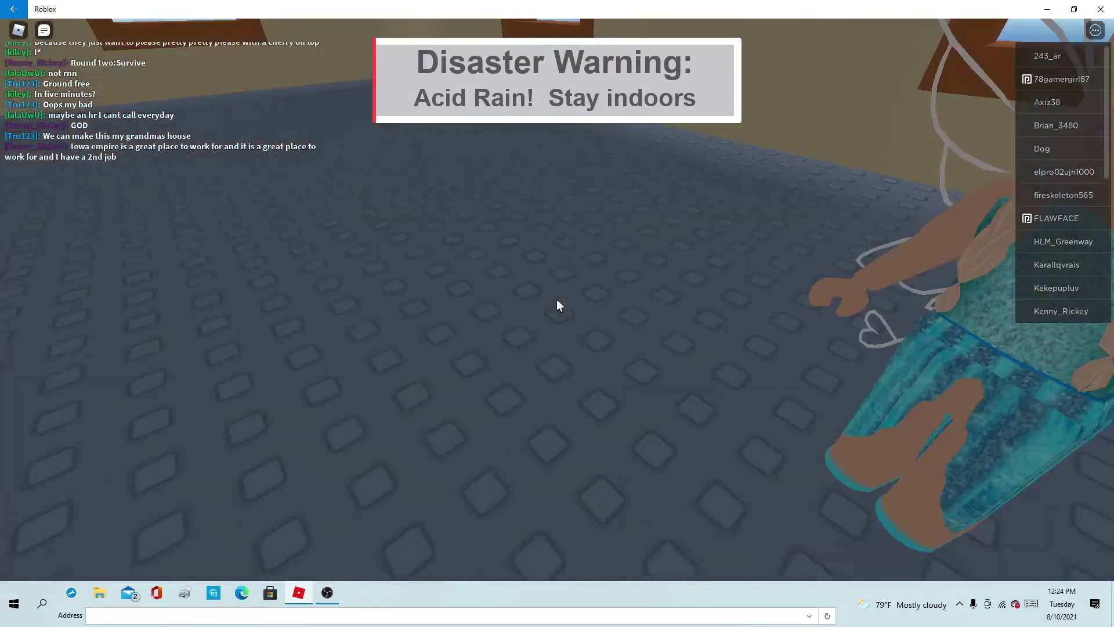
{"action": "key", "text": "w"}
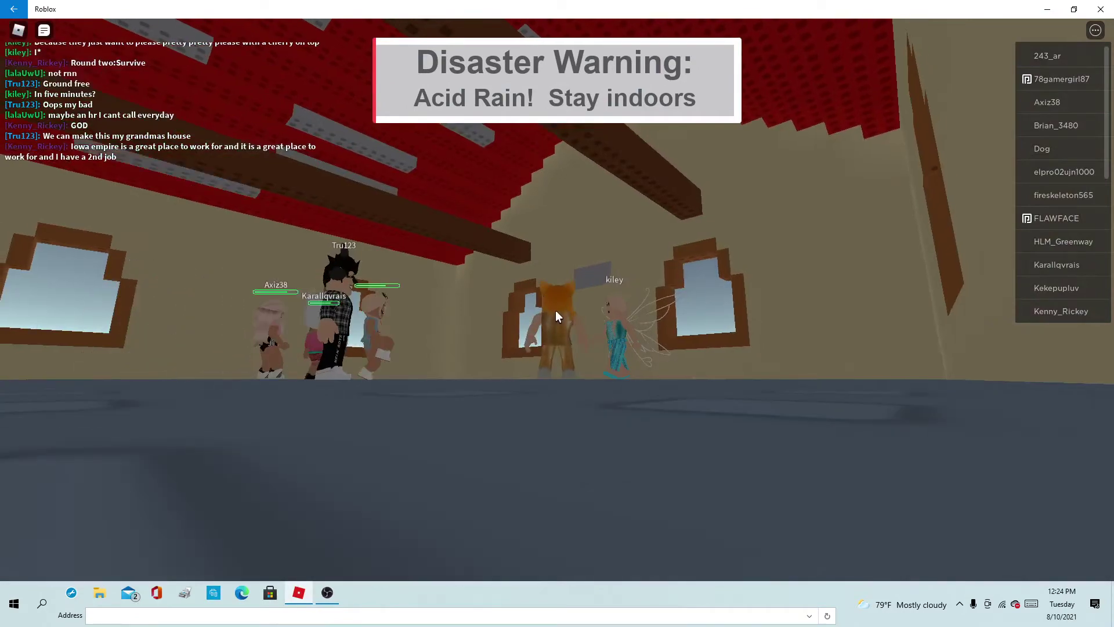
{"action": "key", "text": "w"}
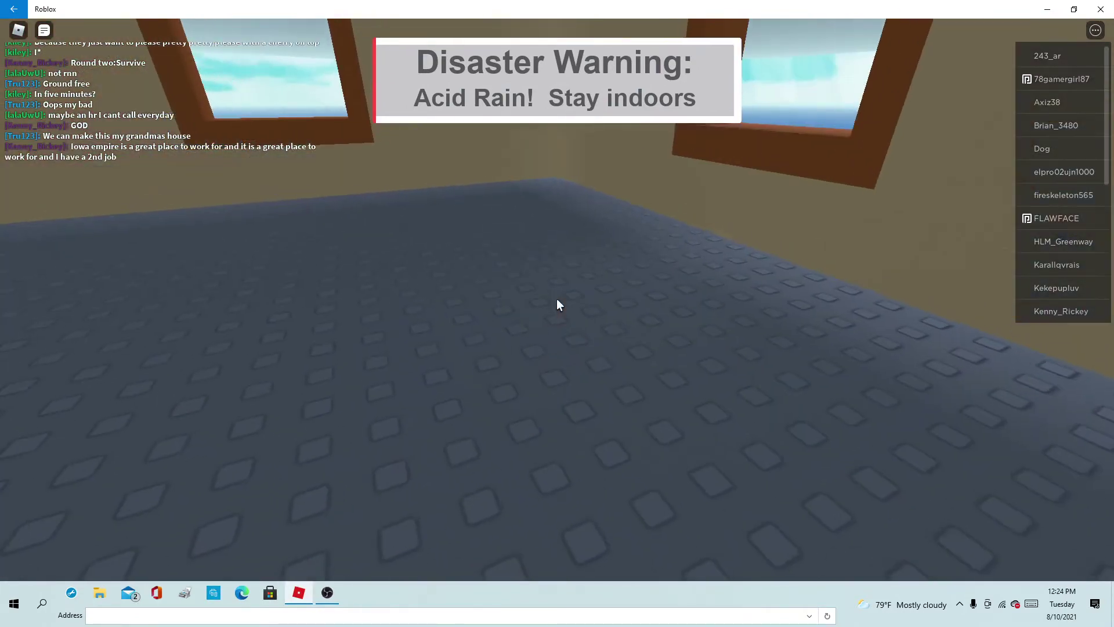
{"action": "scroll", "scroll_direction": "down", "scroll_amount": 3}
{"action": "scroll", "scroll_direction": "up", "scroll_amount": 3}
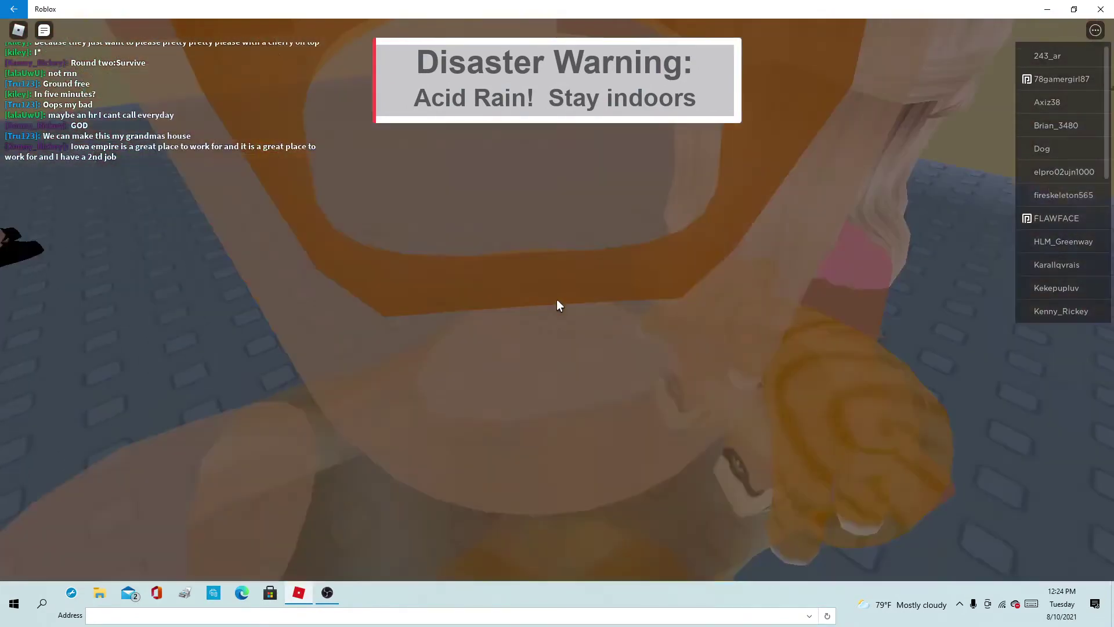
{"action": "scroll", "scroll_direction": "down", "scroll_amount": 3}
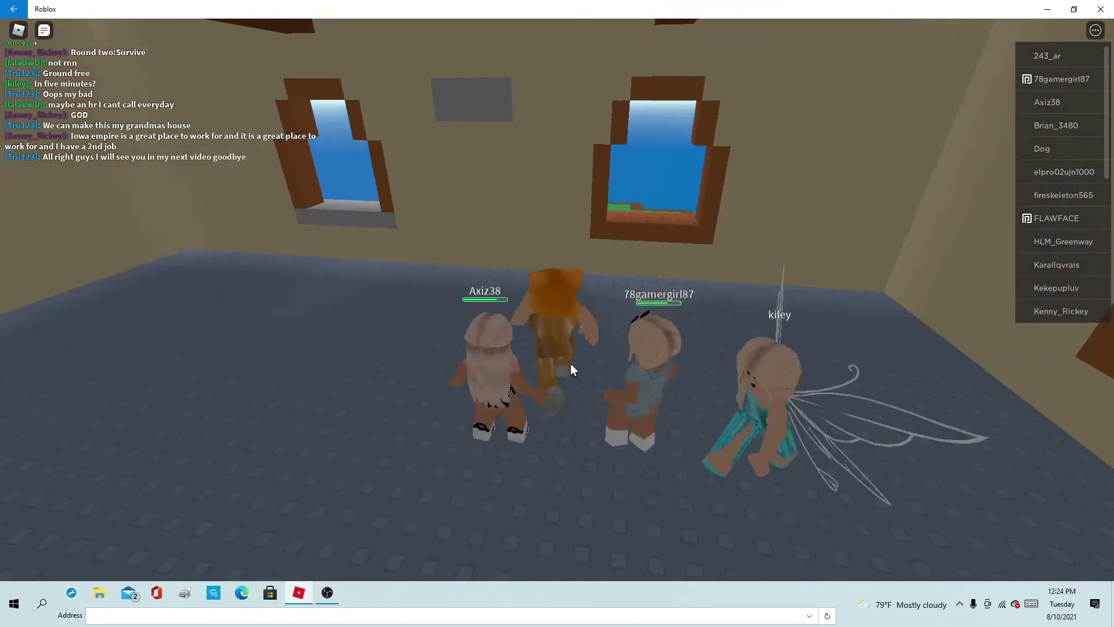
Step: Move among the gathered attic players while swinging the camera around the room
{"action": "key", "text": "w"}
{"action": "scroll", "scroll_direction": "down", "scroll_amount": 3}
{"action": "scroll", "scroll_direction": "up", "scroll_amount": 3}
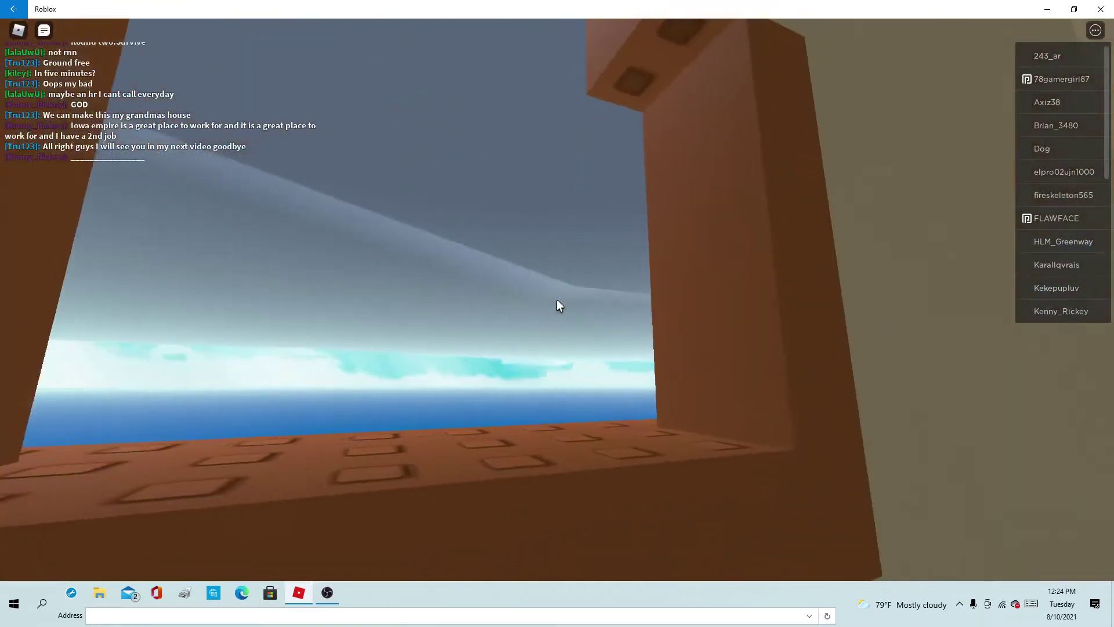
{"action": "scroll", "scroll_direction": "down", "scroll_amount": 3}
{"action": "left_click_drag", "start_coordinate": [556, 298], "coordinate": [561, 362]}
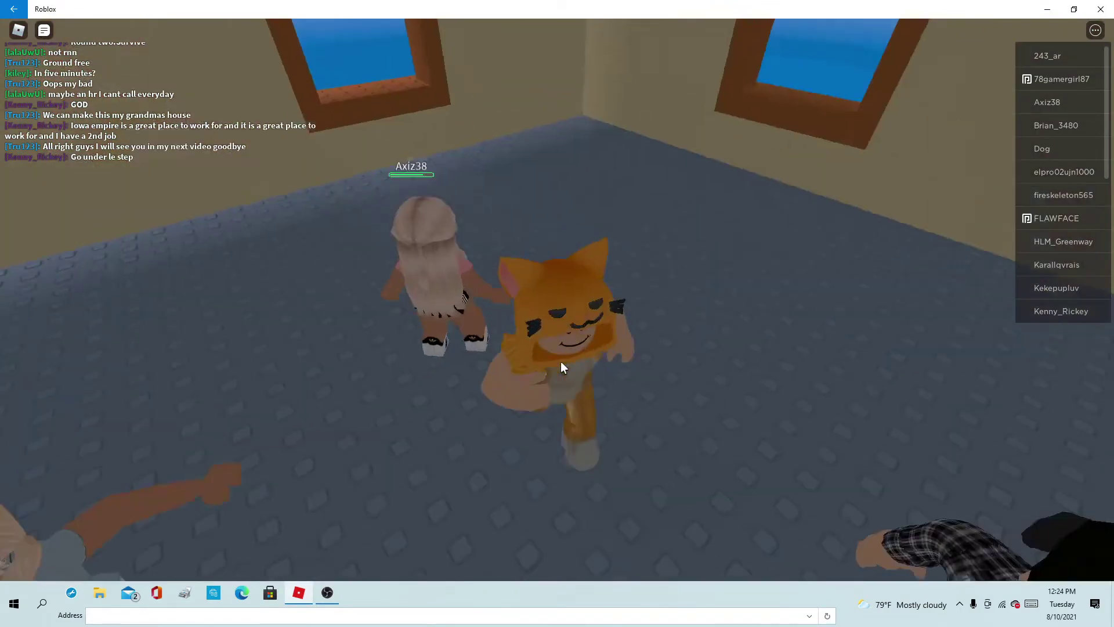
{"action": "scroll", "scroll_direction": "down", "scroll_amount": 3}
{"action": "scroll", "scroll_direction": "up", "scroll_amount": 3}
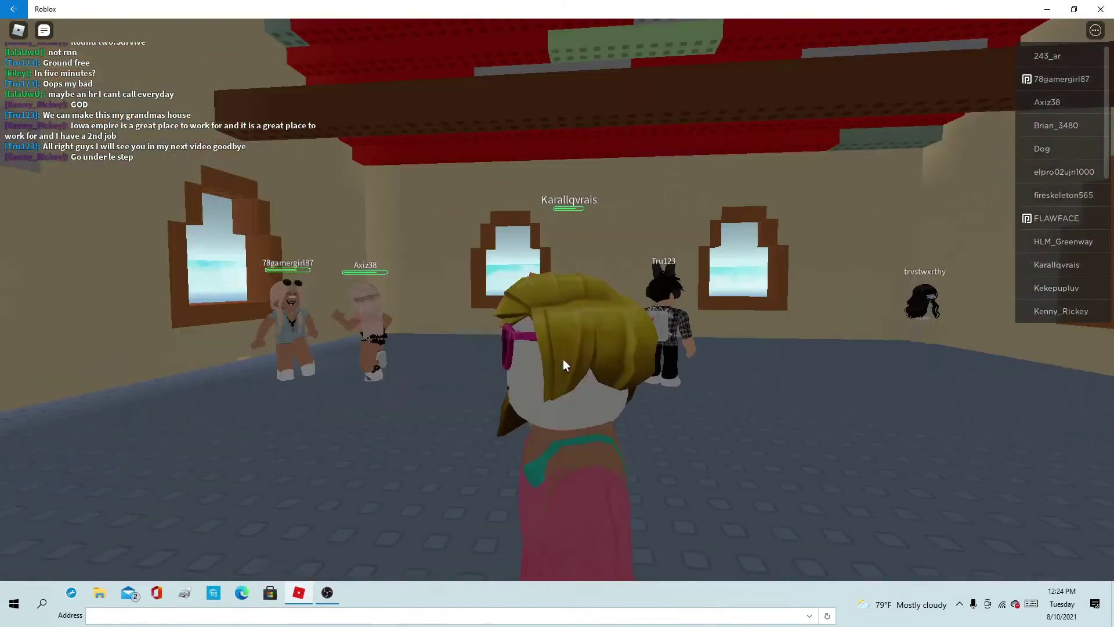
{"action": "scroll", "scroll_direction": "up", "scroll_amount": 3}
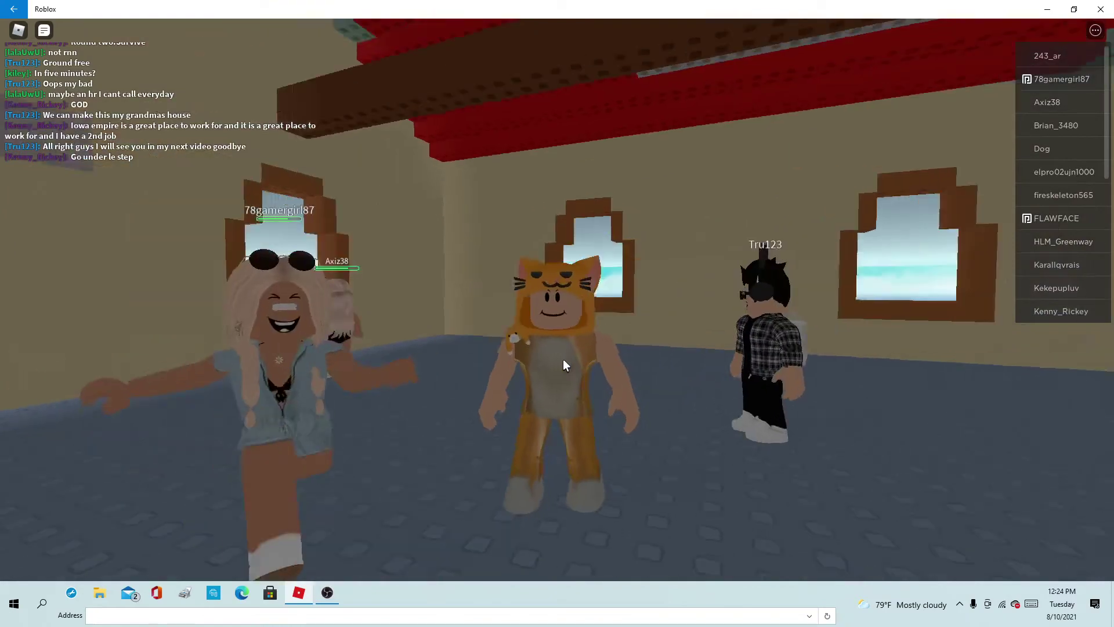
{"action": "scroll", "scroll_direction": "down", "scroll_amount": 3}
{"action": "scroll", "scroll_direction": "up", "scroll_amount": 3}
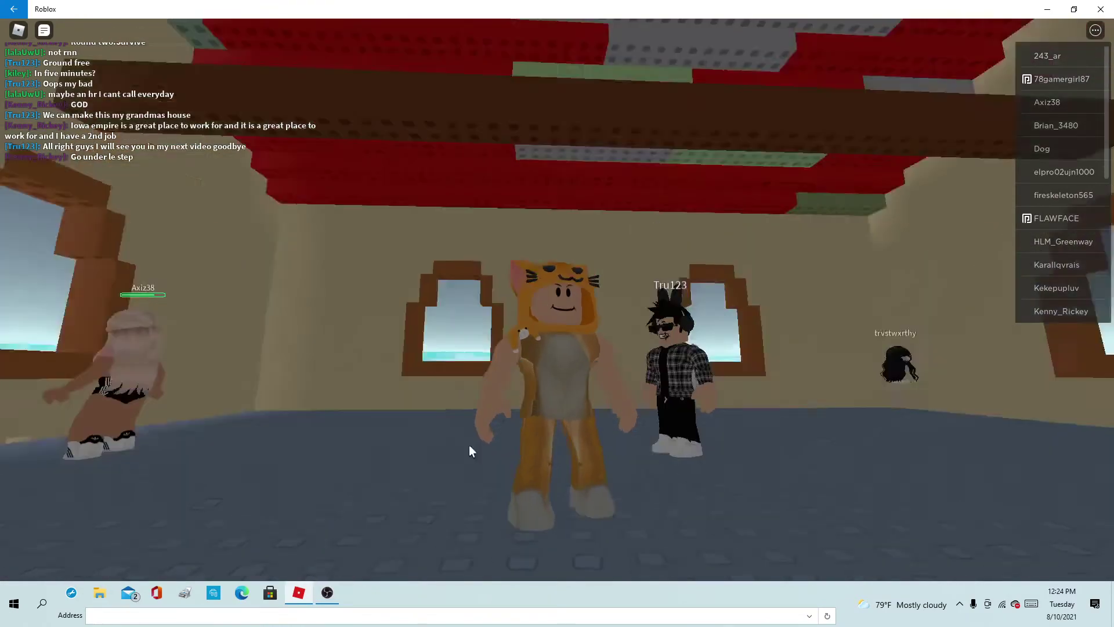
{"action": "left_click_drag", "start_coordinate": [452, 482], "coordinate": [555, 298]}
{"action": "scroll", "scroll_direction": "down", "scroll_amount": 3}
{"action": "scroll", "scroll_direction": "up", "scroll_amount": 3}
{"action": "left_click_drag", "start_coordinate": [543, 305], "coordinate": [572, 226]}
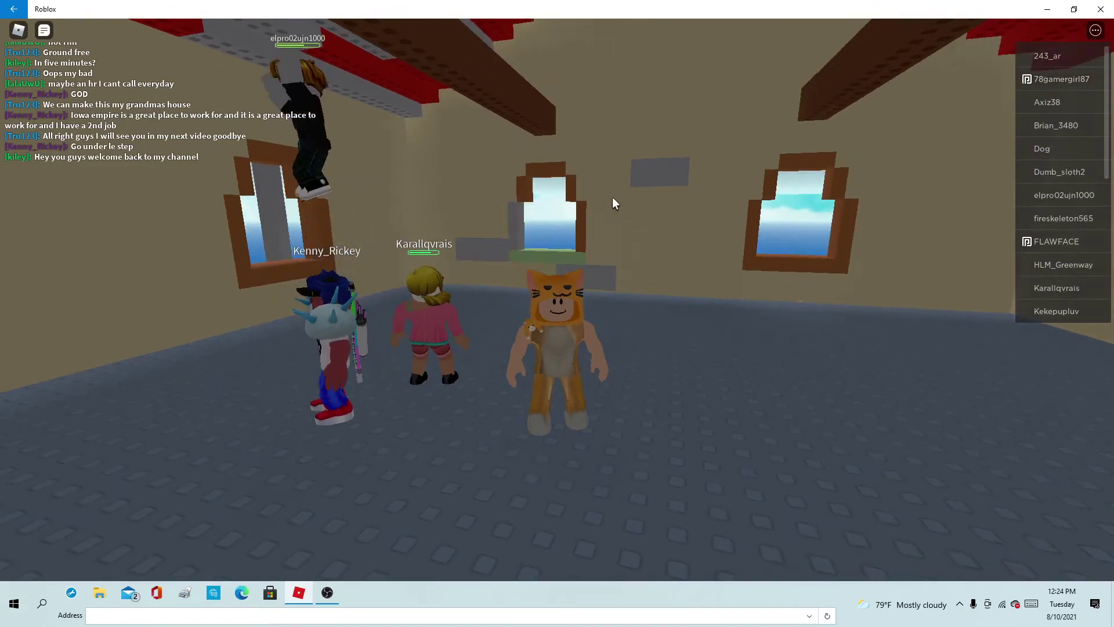
{"action": "left_click_drag", "start_coordinate": [624, 305], "coordinate": [624, 304]}
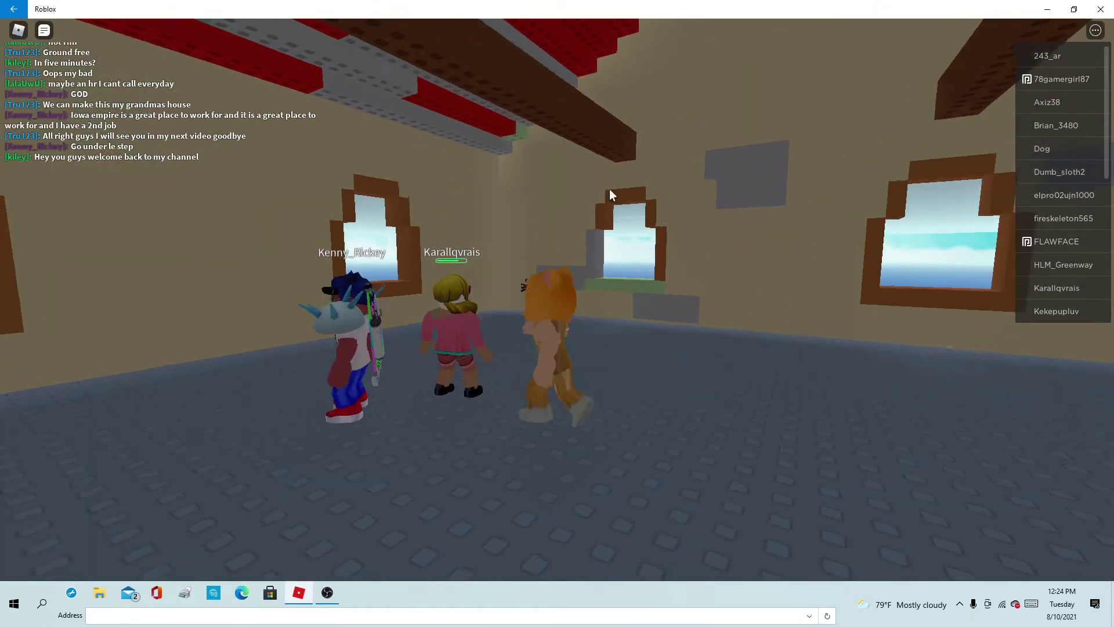
{"action": "left_click_drag", "start_coordinate": [623, 299], "coordinate": [499, 79]}
{"action": "left_click_drag", "start_coordinate": [573, 241], "coordinate": [374, 102]}
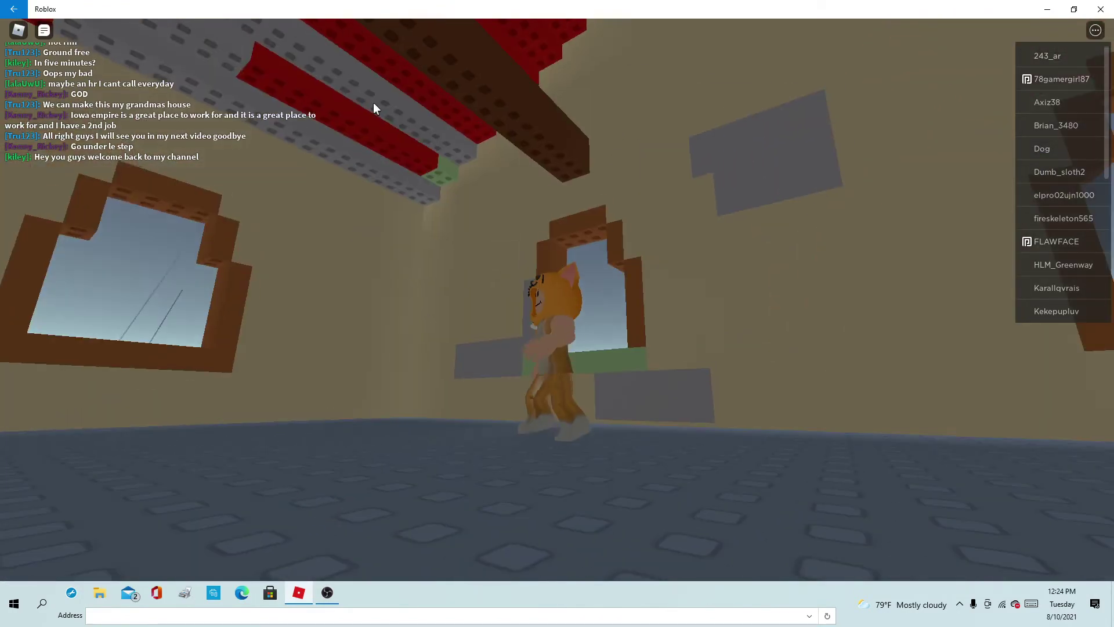
{"action": "left_click_drag", "start_coordinate": [708, 235], "coordinate": [481, 122]}
{"action": "key", "text": "w"}
{"action": "left_click_drag", "start_coordinate": [441, 156], "coordinate": [358, 163]}
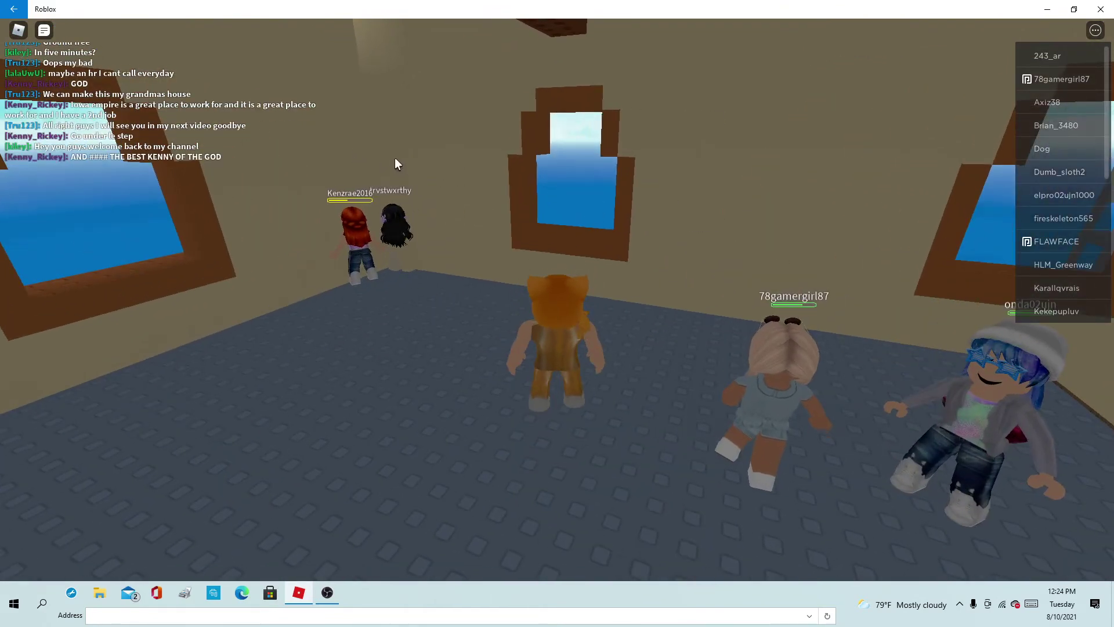
{"action": "key", "text": "w"}
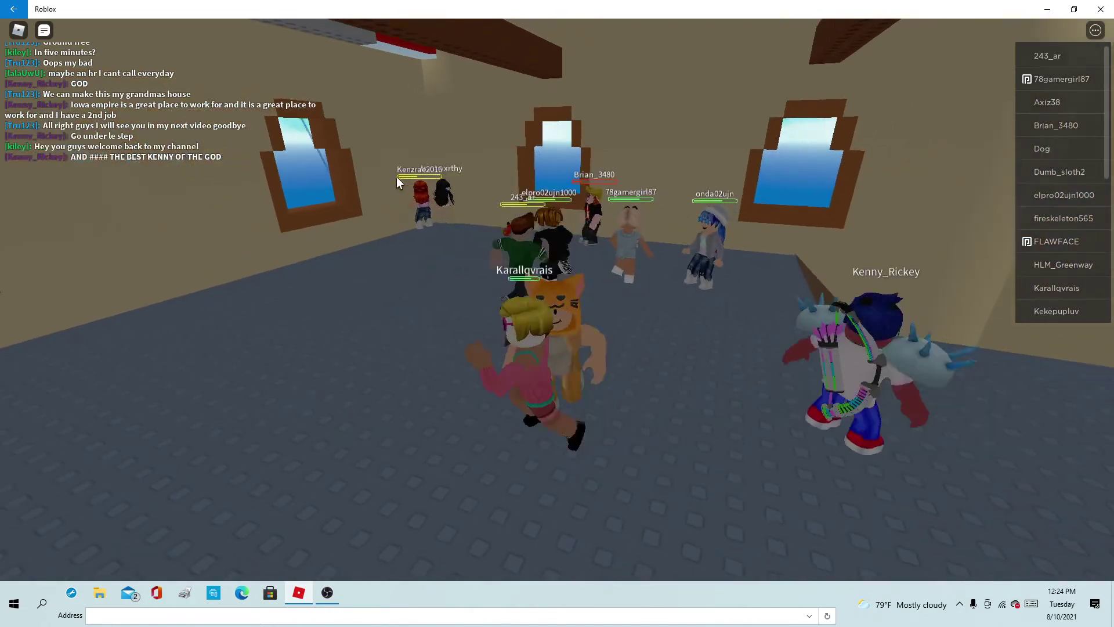
Step: Step within the room and send "what?" in the game chat
{"action": "key", "text": "Right"}
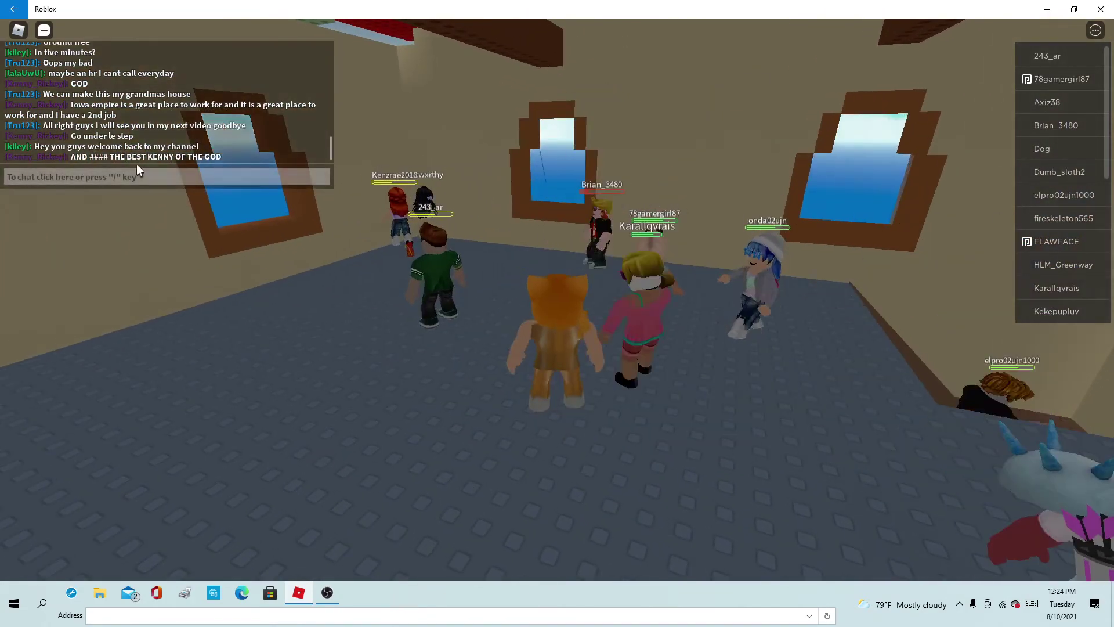
{"action": "key", "text": "Right"}
{"action": "left_click_drag", "start_coordinate": [614, 274], "coordinate": [580, 223]}
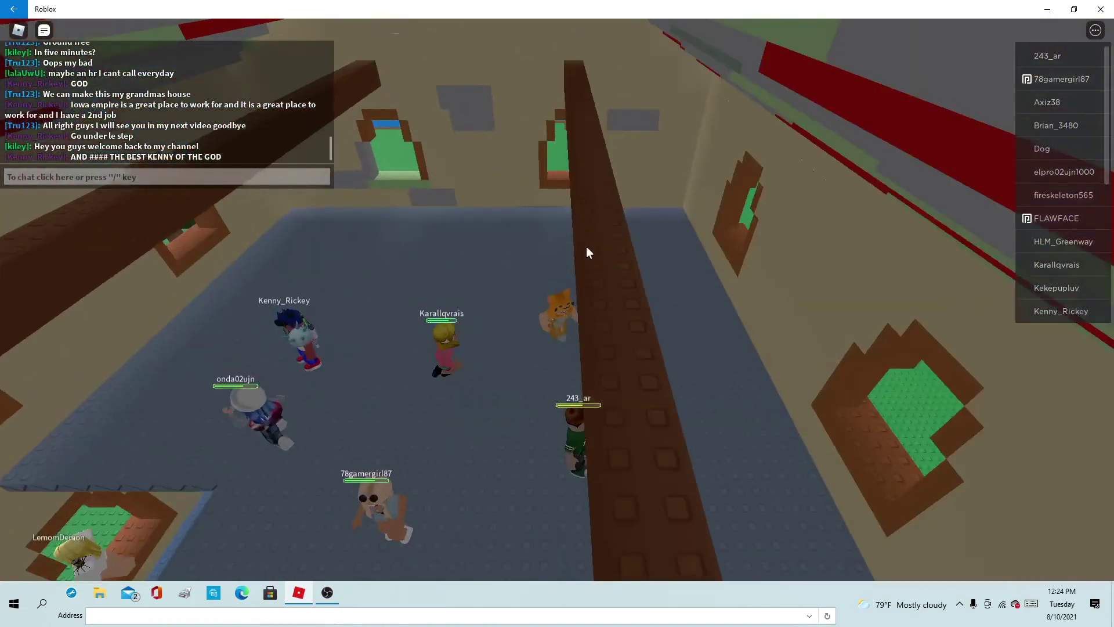
{"action": "left_click", "coordinate": [52, 177]}
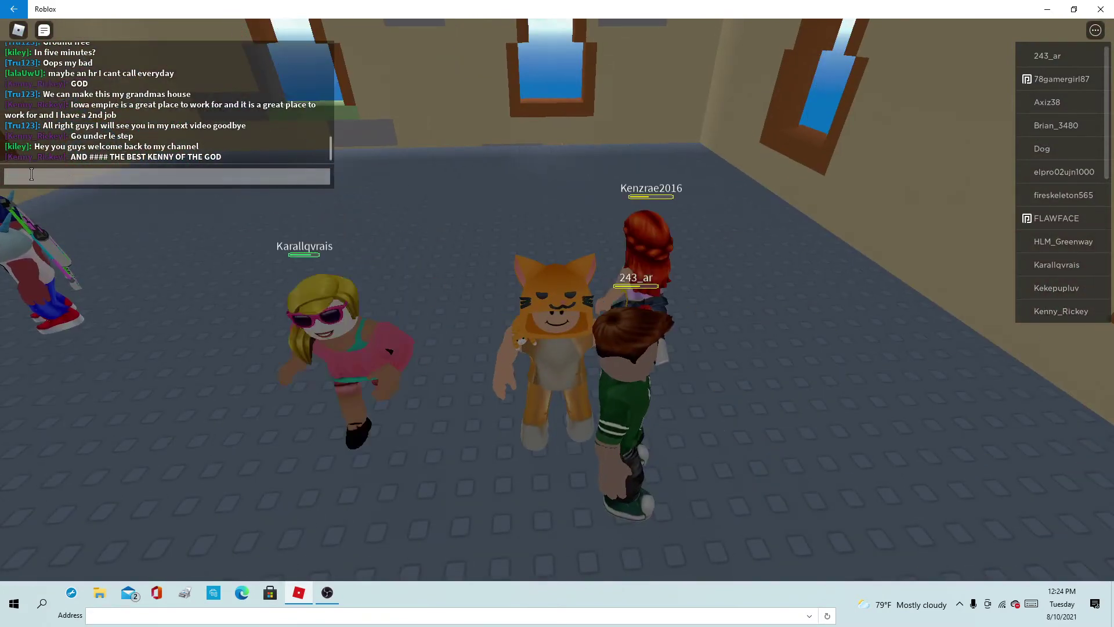
{"action": "type", "text": "wha"}
{"action": "type", "text": "t?"}
{"action": "key", "text": "Return"}
Step: Orbit the camera around the cat avatar until the Survivors list appears
{"action": "left_click_drag", "start_coordinate": [391, 200], "coordinate": [337, 432]}
{"action": "scroll", "scroll_direction": "up", "scroll_amount": 3}
{"action": "scroll", "scroll_direction": "down", "scroll_amount": 3}
{"action": "scroll", "scroll_direction": "down", "scroll_amount": 3}
{"action": "scroll", "scroll_direction": "up", "scroll_amount": 3}
{"action": "left_click_drag", "start_coordinate": [322, 378], "coordinate": [365, 391]}
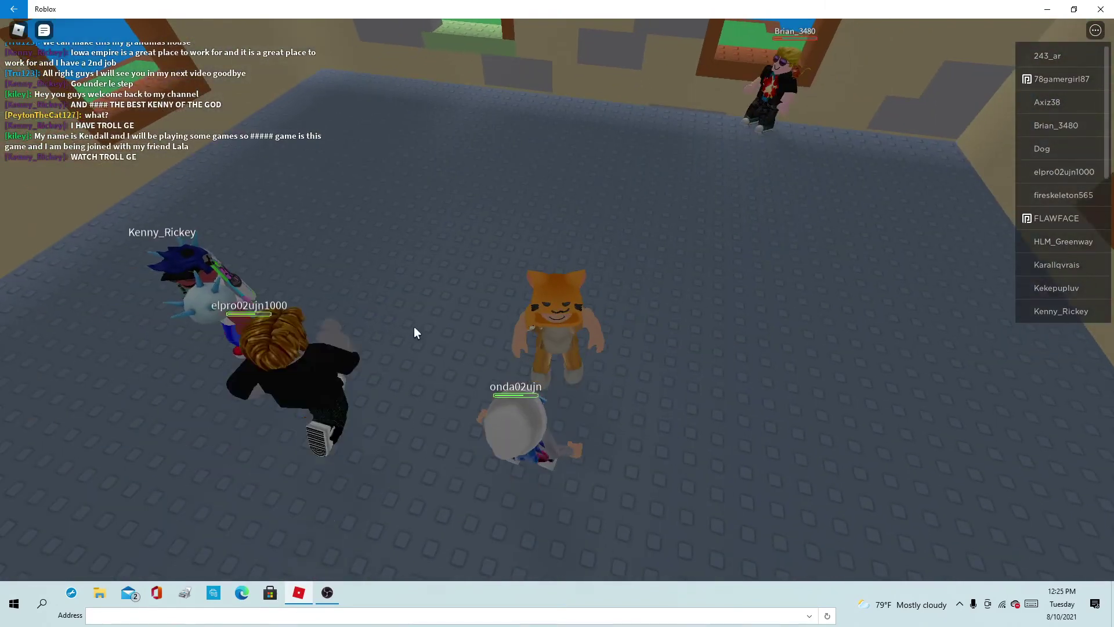
{"action": "left_click_drag", "start_coordinate": [181, 201], "coordinate": [368, 66]}
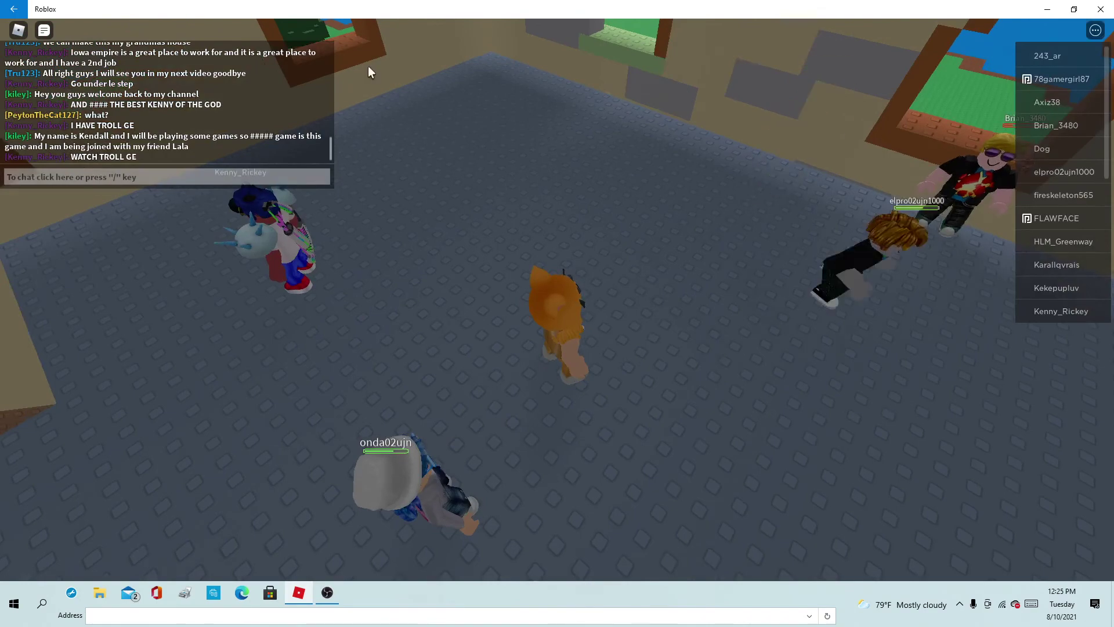
{"action": "left_click_drag", "start_coordinate": [277, 39], "coordinate": [495, 349]}
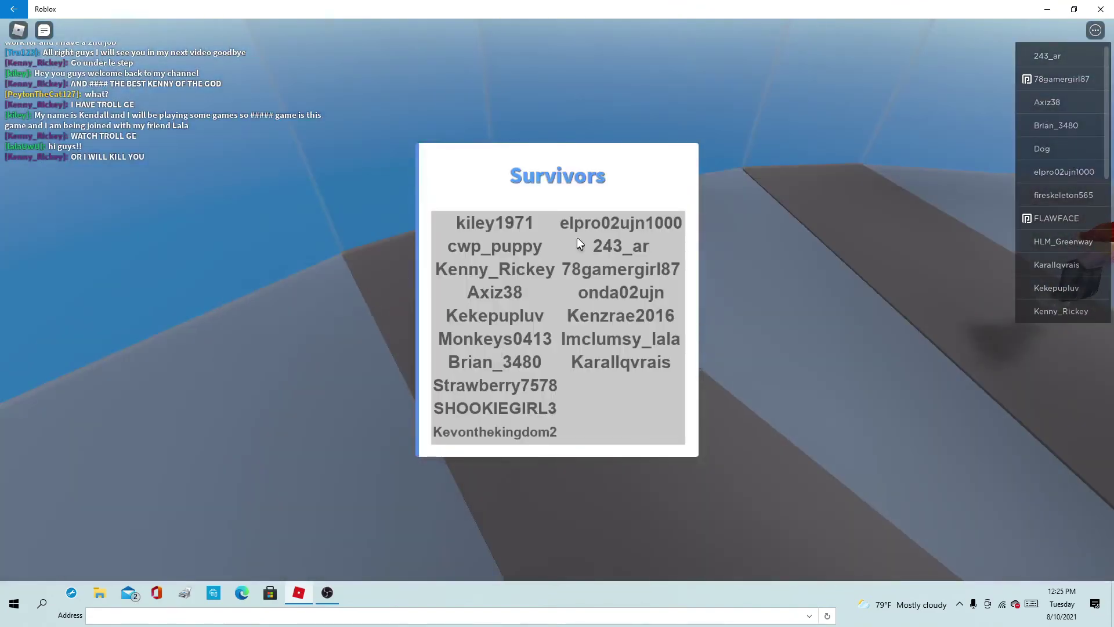